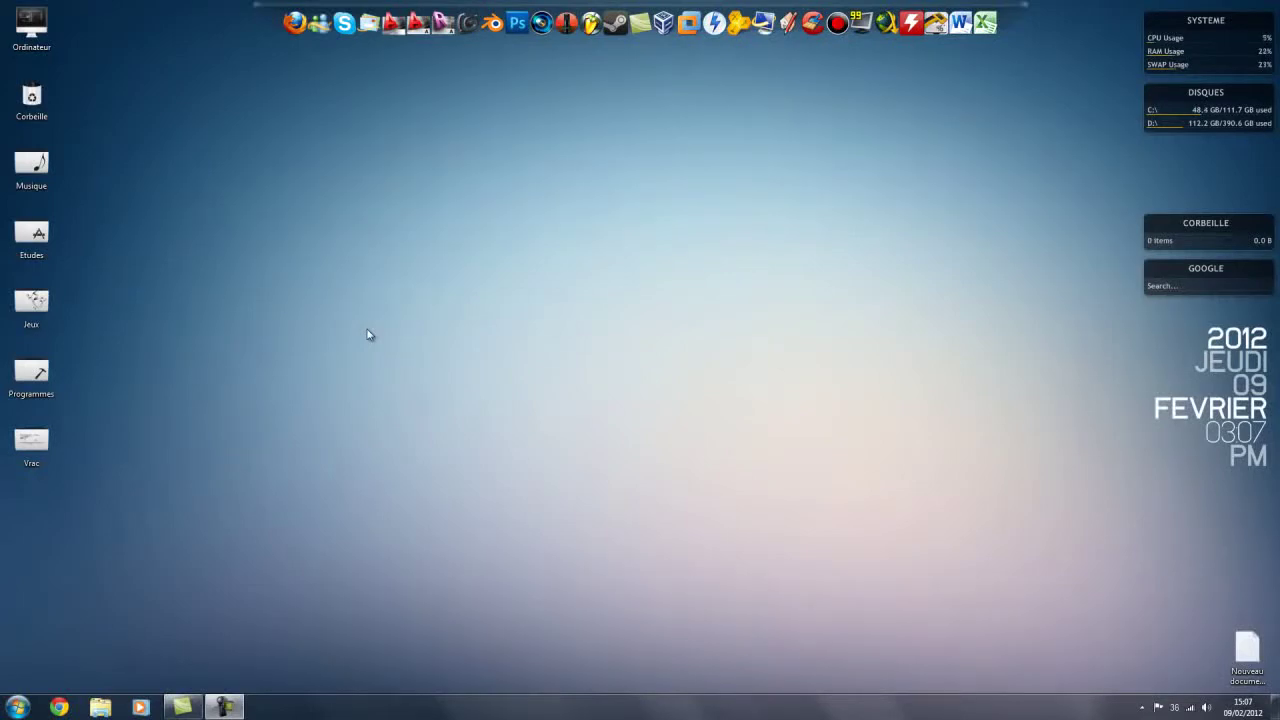
Step: Start Autodesk 3ds Max 2012 from its icon in the desktop dock
left_click(477, 40)
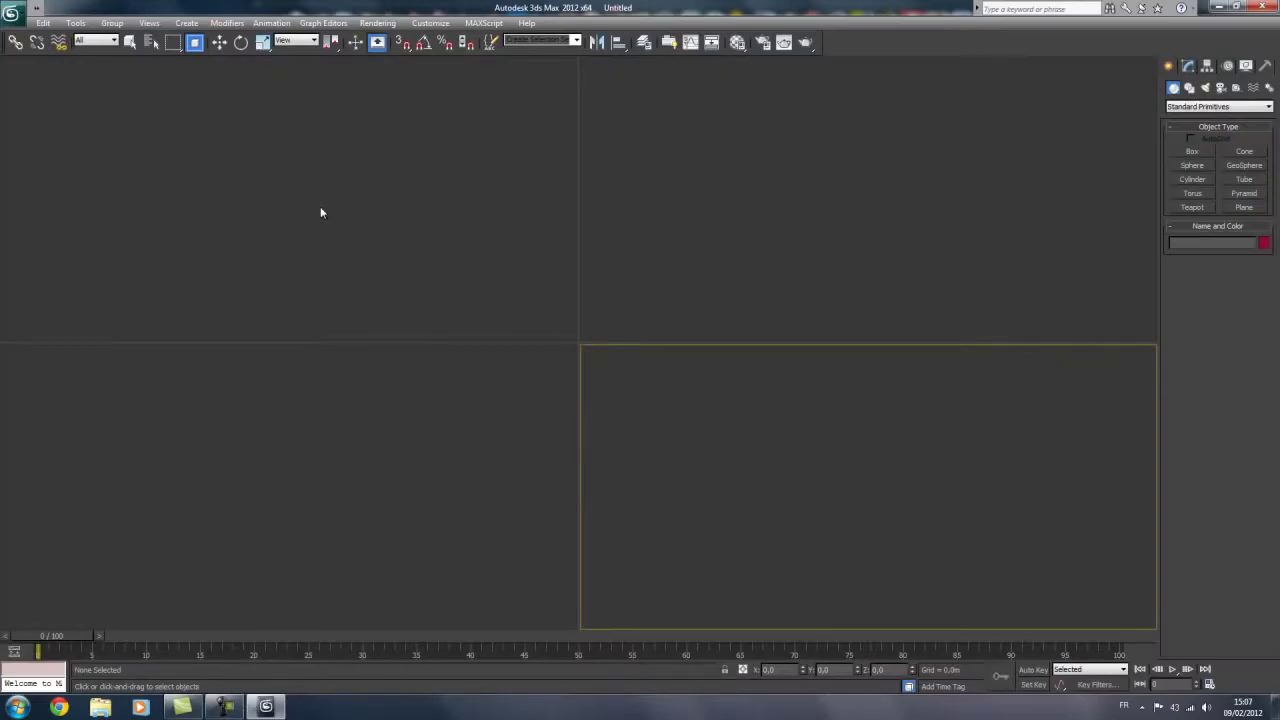
Step: Cycle through the Front, Top, Left and Perspective viewports, nudging the Perspective grid slightly
left_click(797, 209)
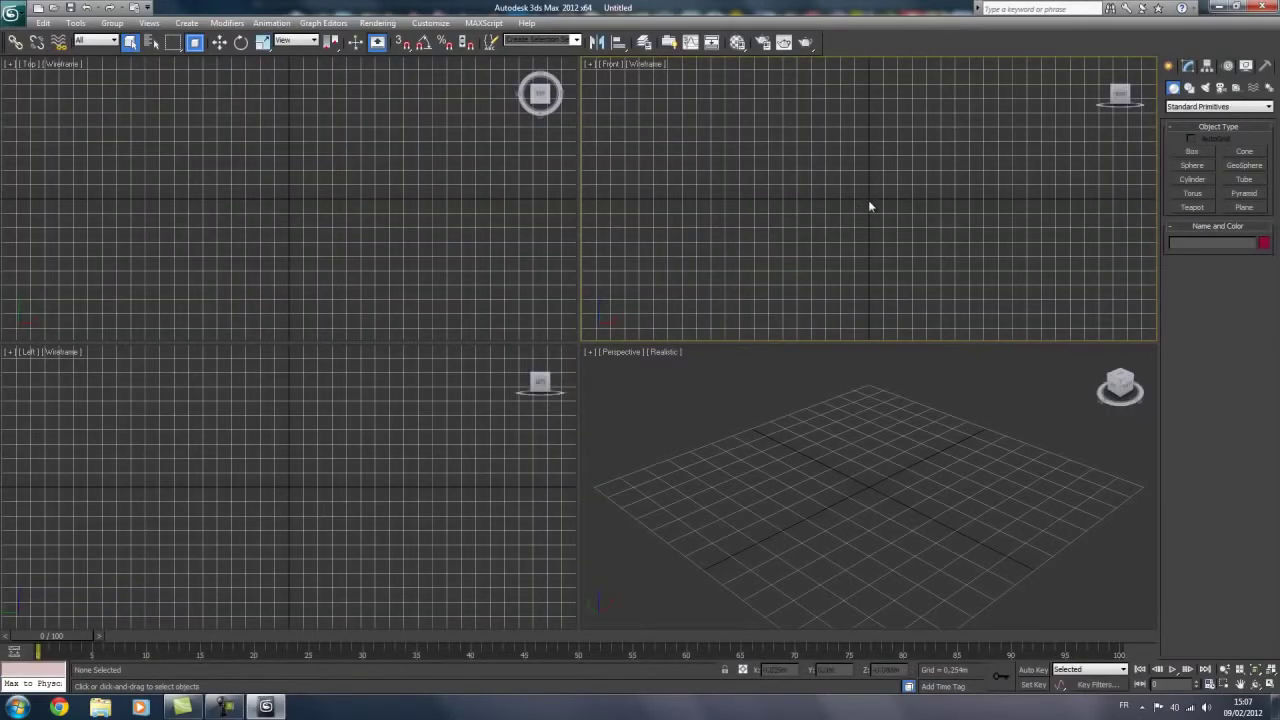
left_click(314, 209)
left_click(343, 457)
left_click(787, 470)
middle_click_drag(822, 497, 819, 488)
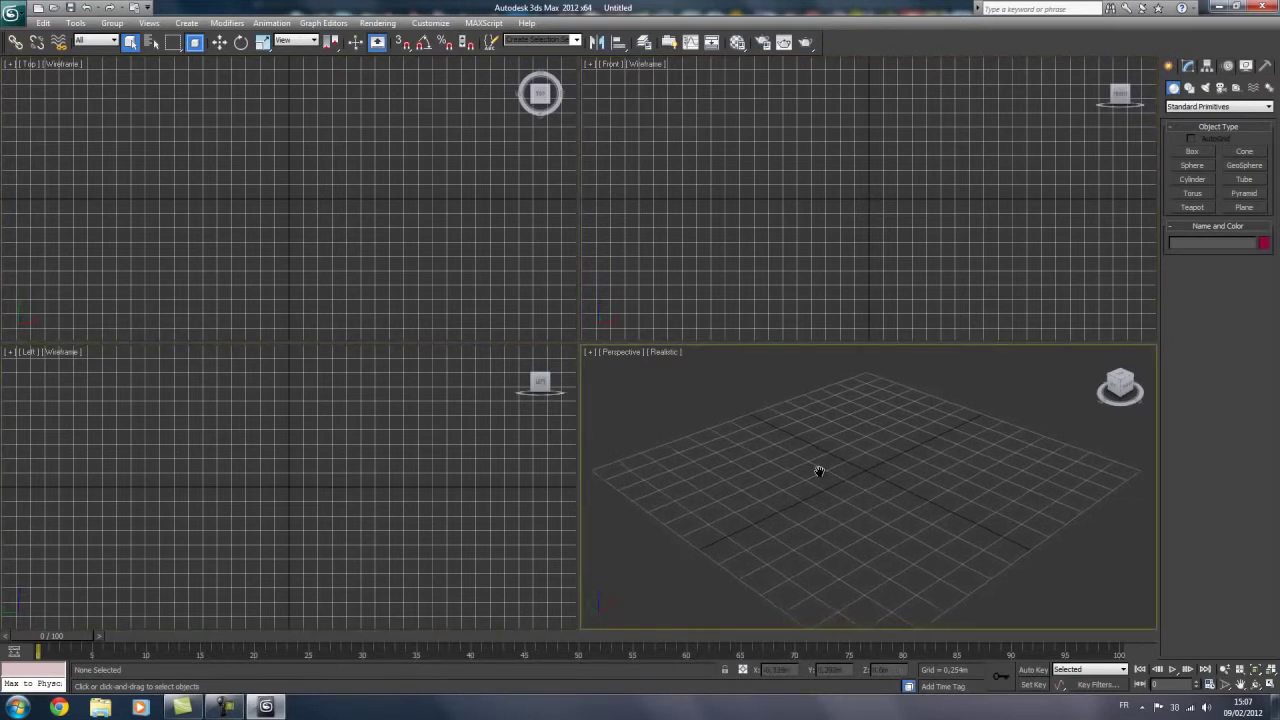
left_click(847, 235)
left_click(459, 220)
left_click(681, 241)
left_click(764, 484)
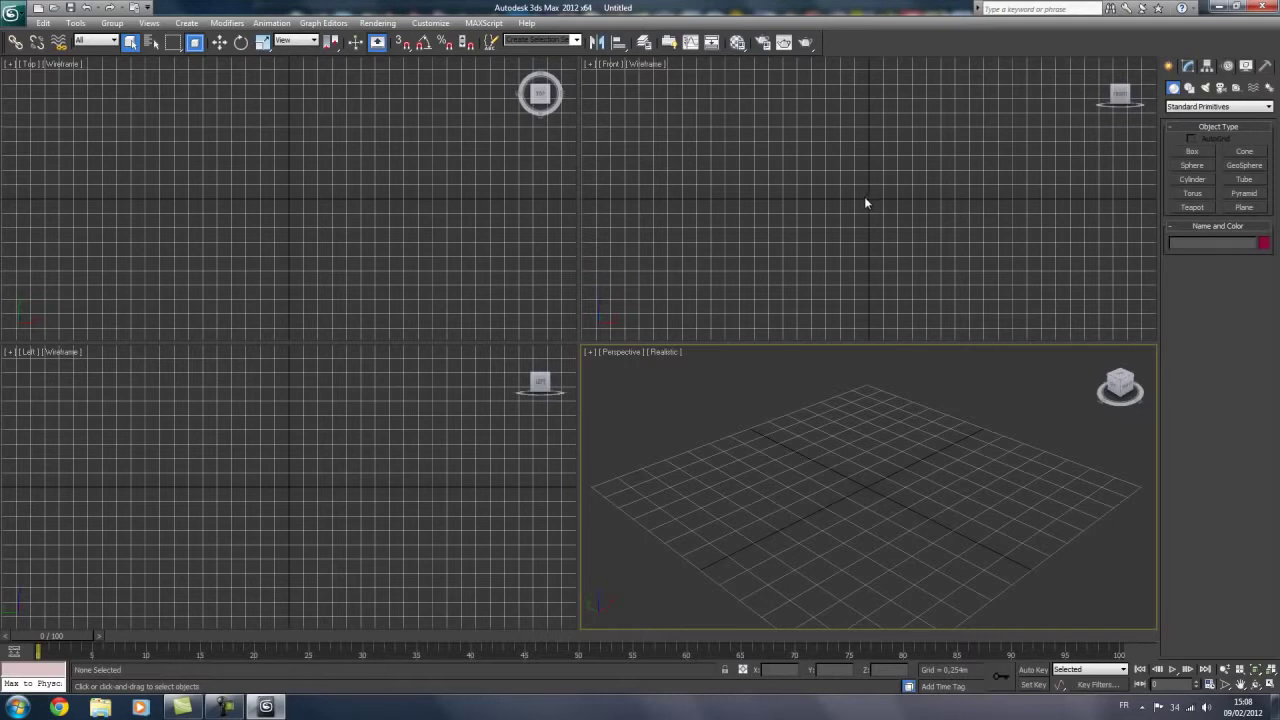
left_click(378, 24)
left_click(428, 24)
left_click(1189, 88)
left_click(1208, 88)
left_click(1174, 88)
left_click(186, 22)
mouse_move(149, 23)
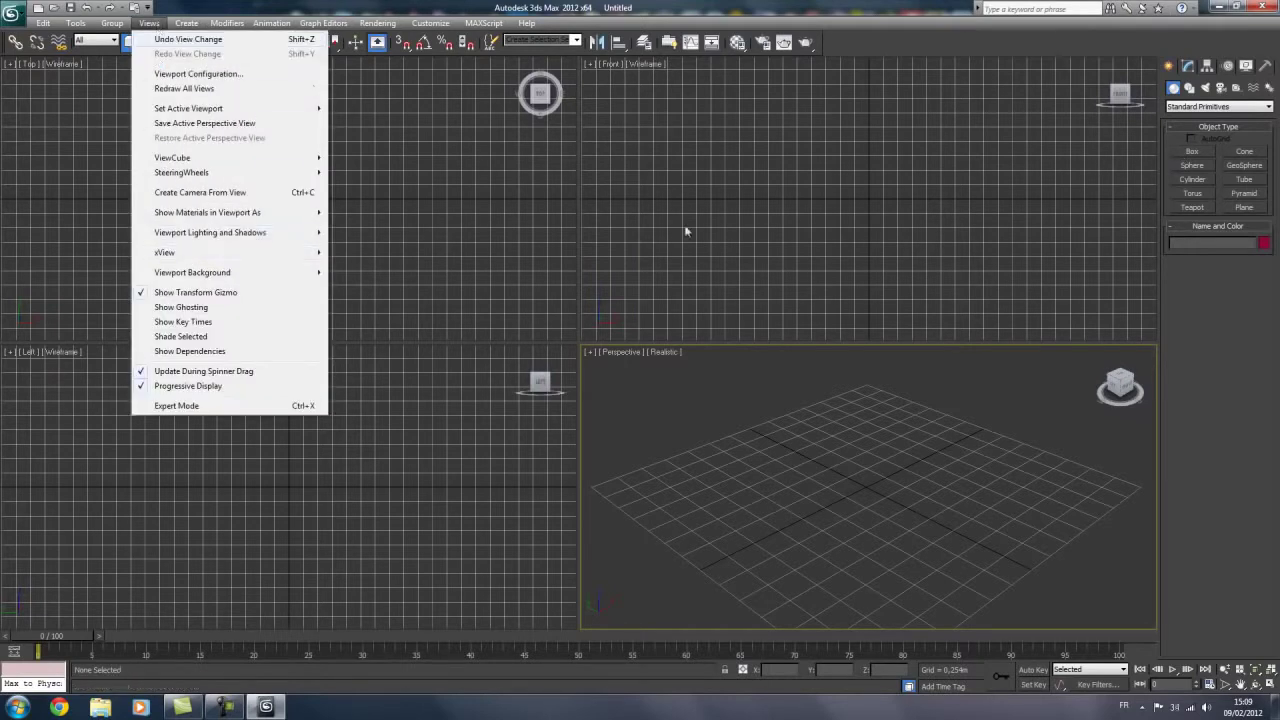
left_click(730, 228)
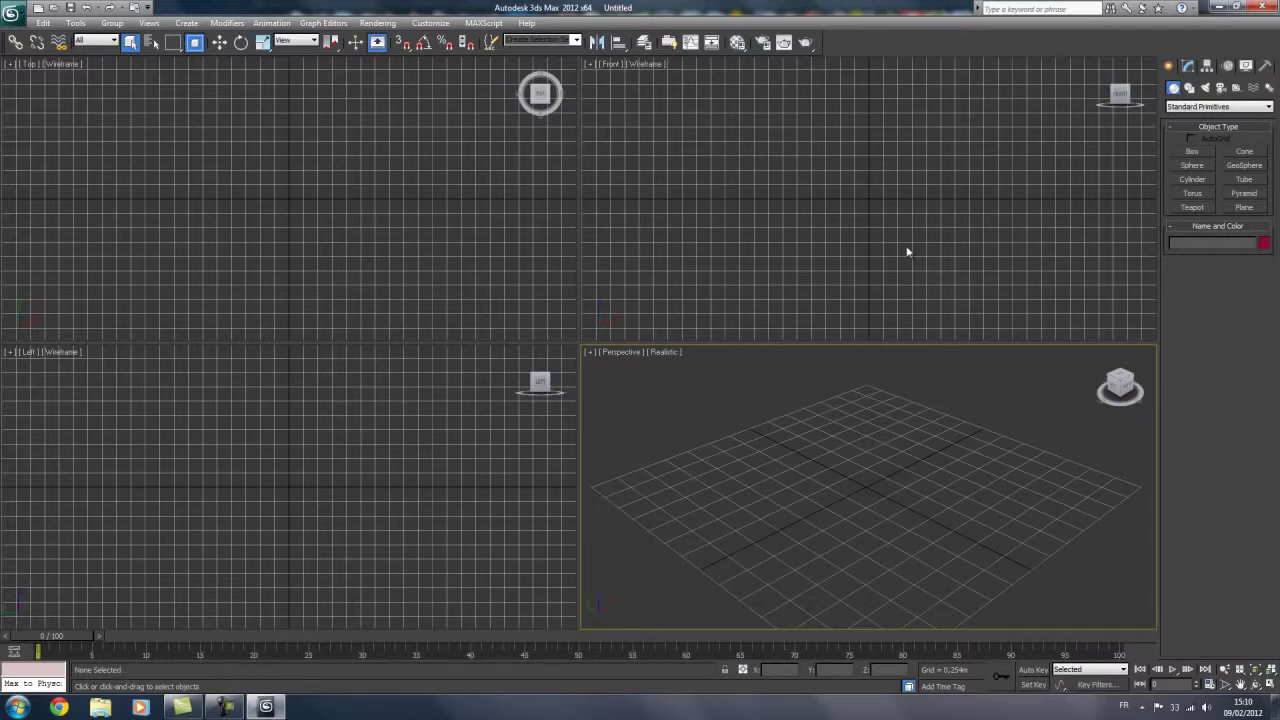
left_click_drag(40, 651, 25, 651)
left_click(1030, 670)
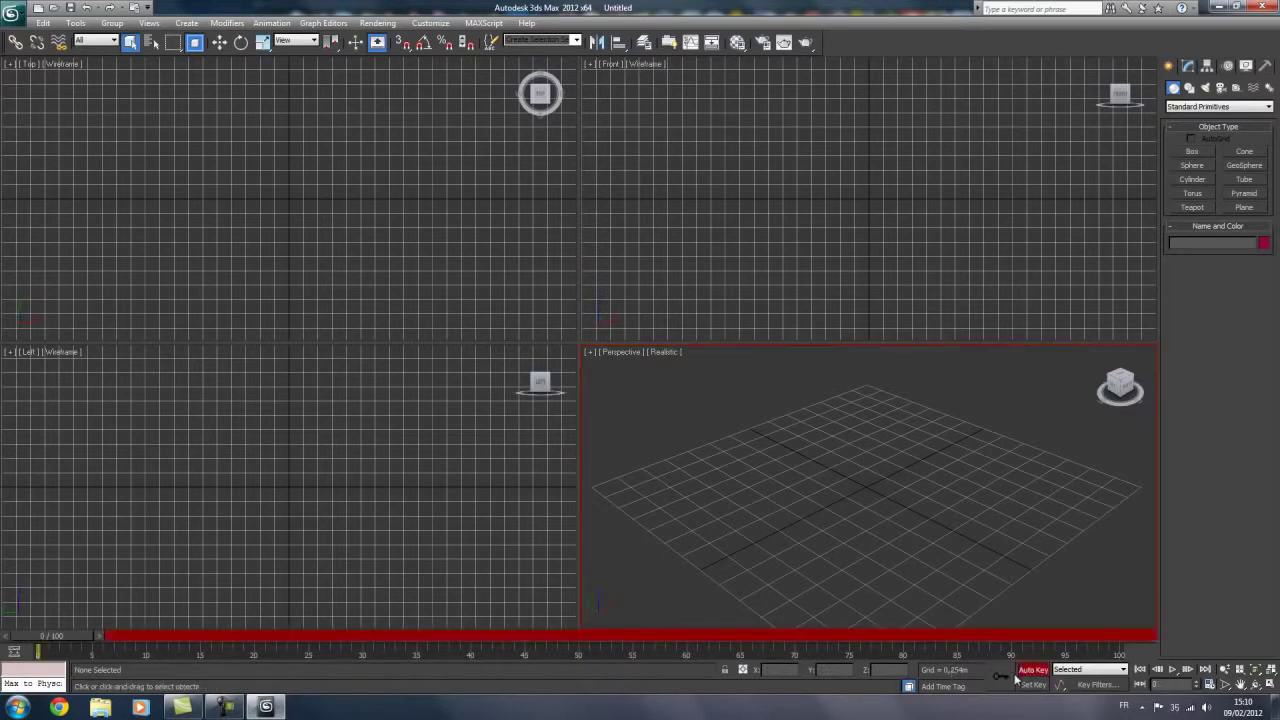
mouse_move(76, 637)
left_mouse_down()
mouse_move(348, 636)
mouse_move(25, 636)
left_mouse_up()
left_click(1033, 669)
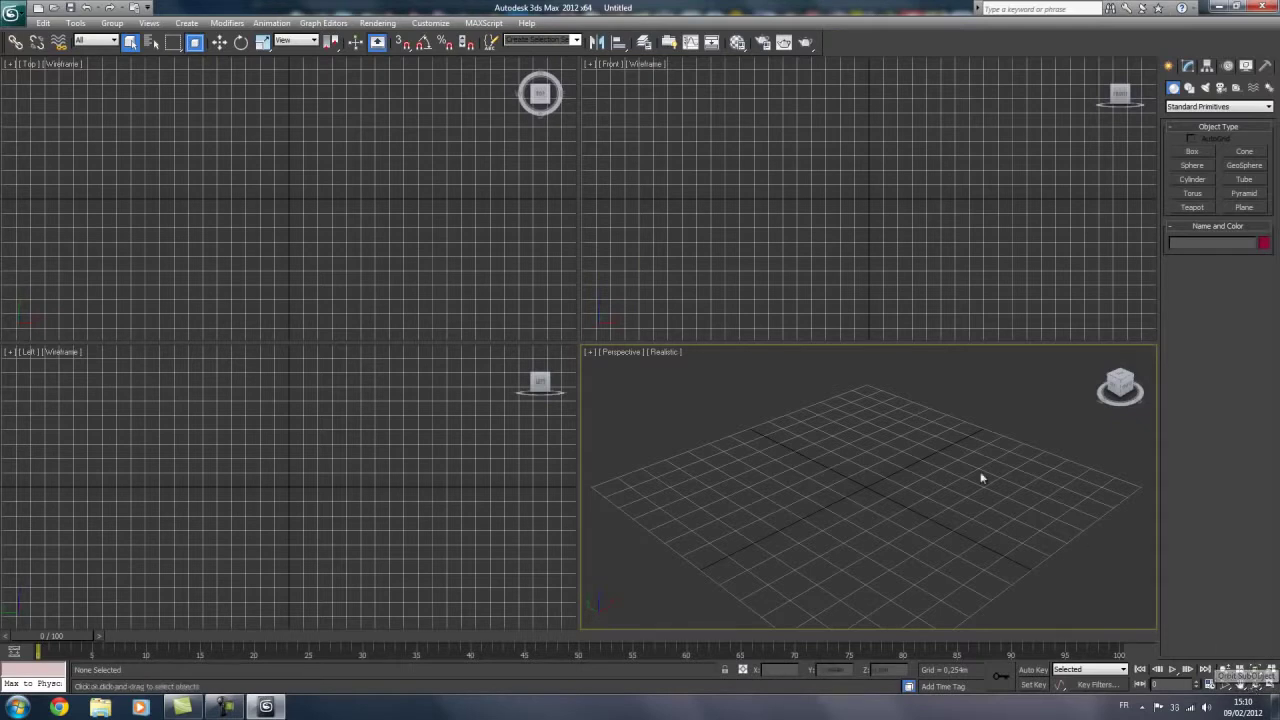
left_click(1271, 688)
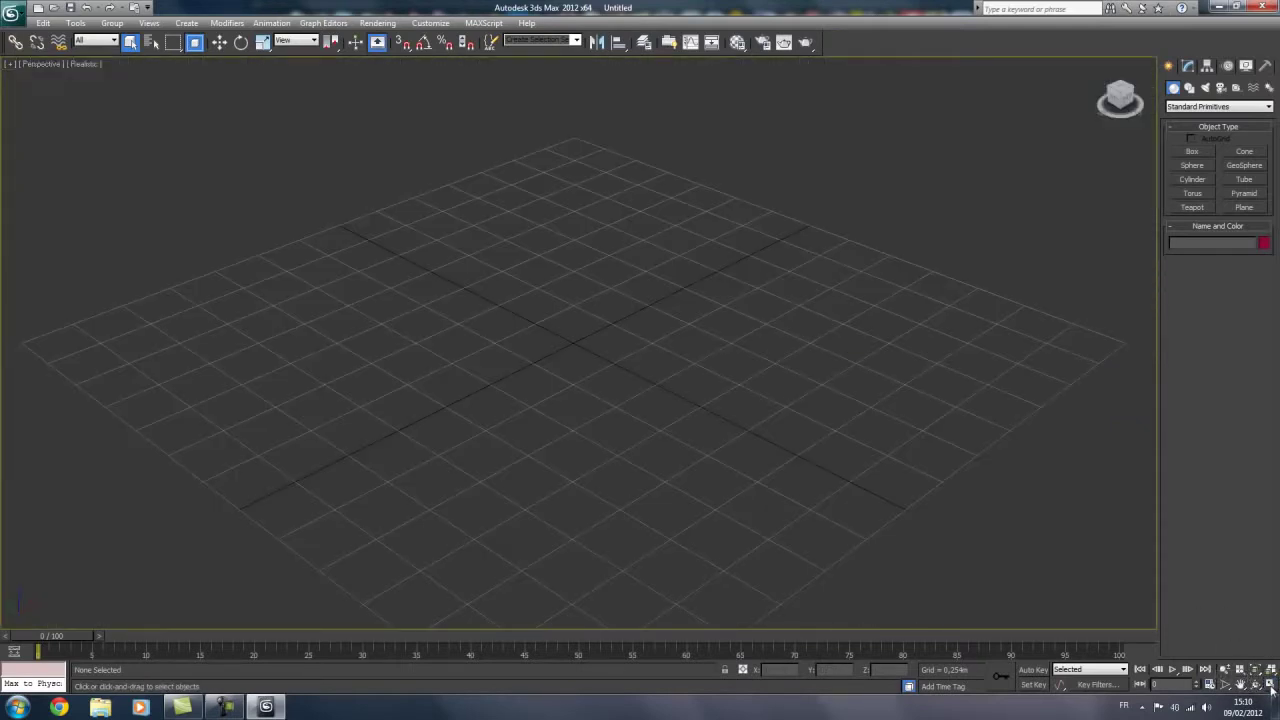
left_click(1271, 688)
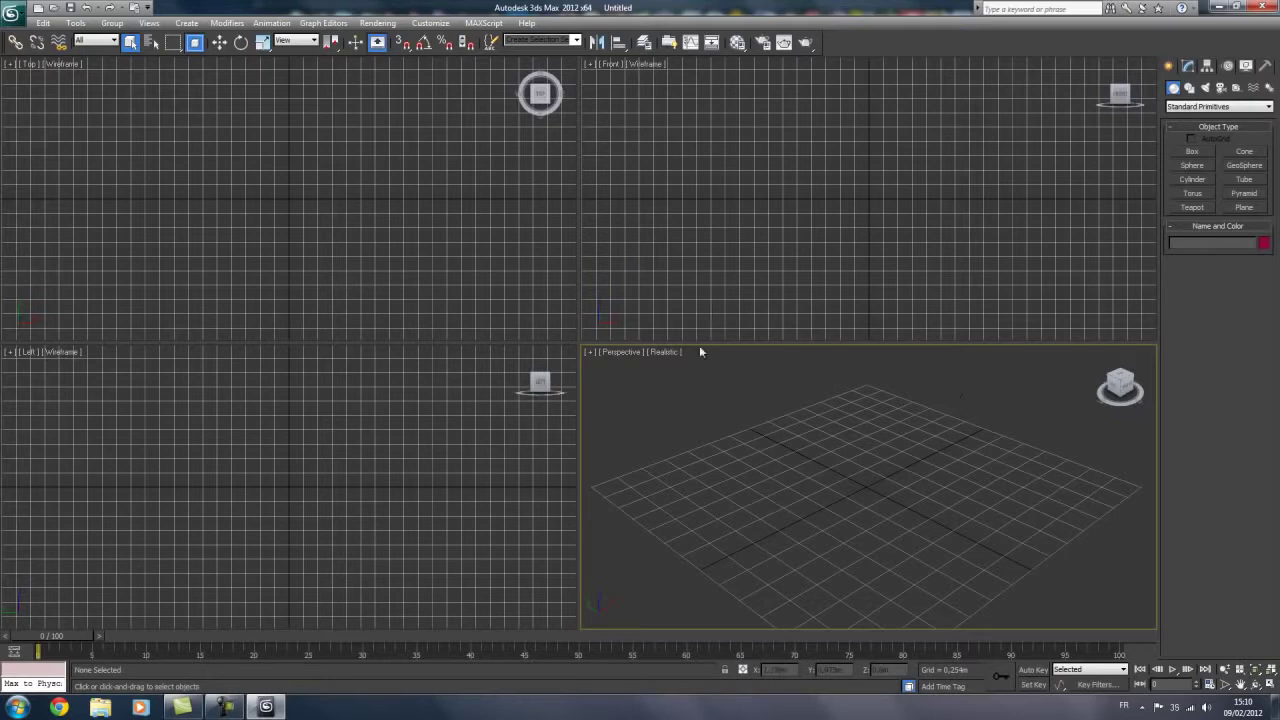
left_click(611, 259)
left_click(443, 231)
left_click(364, 474)
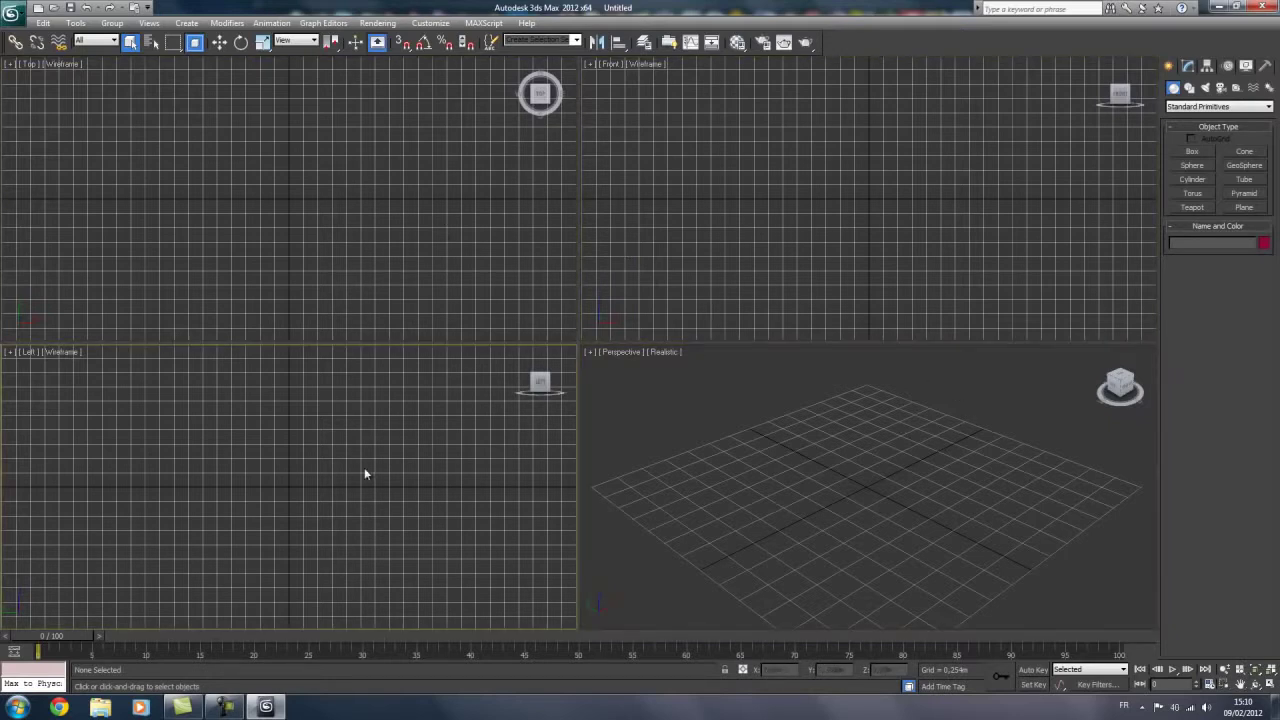
left_click(704, 468)
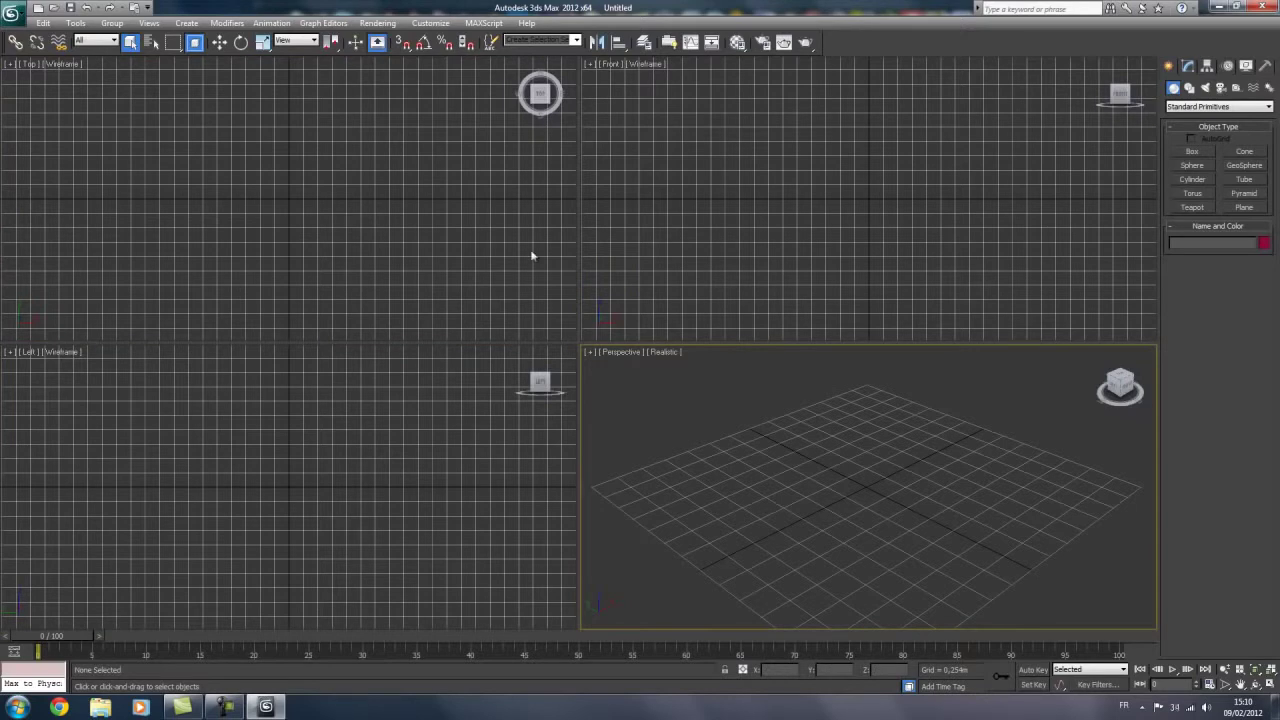
mouse_move(578, 345)
left_mouse_down()
mouse_move(248, 167)
mouse_move(491, 346)
left_mouse_up()
right_click(493, 347)
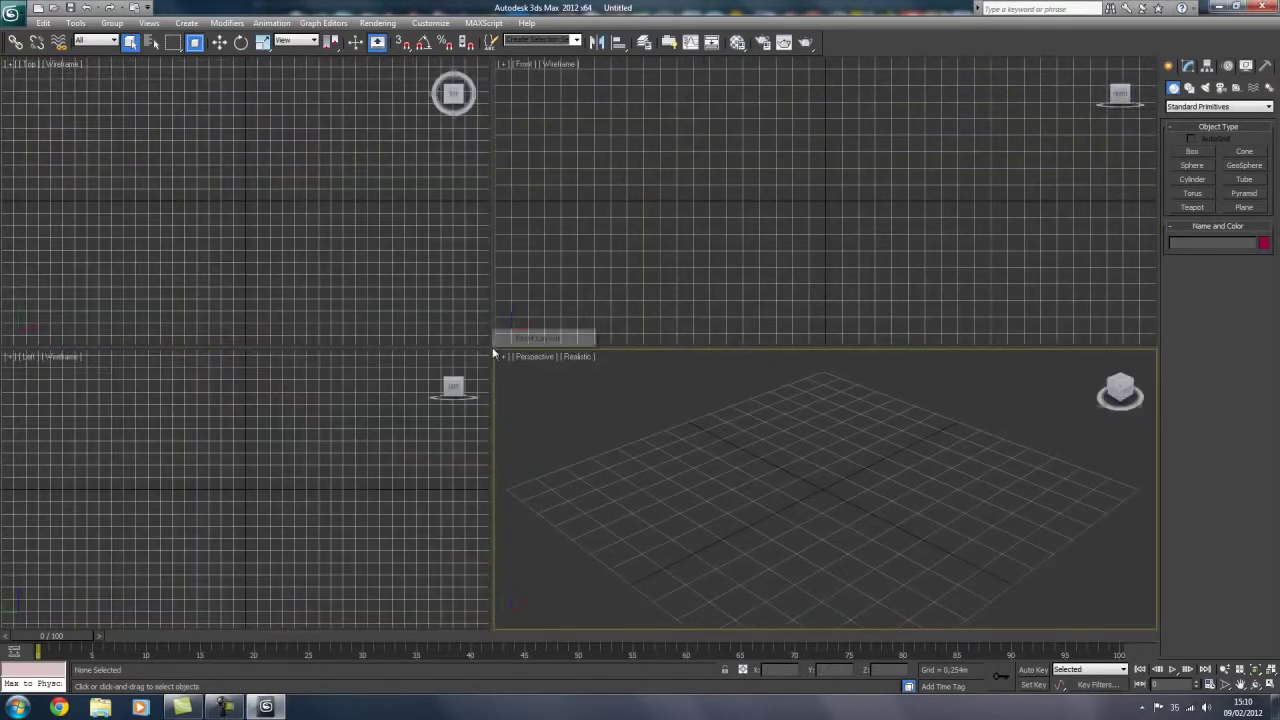
left_click(530, 338)
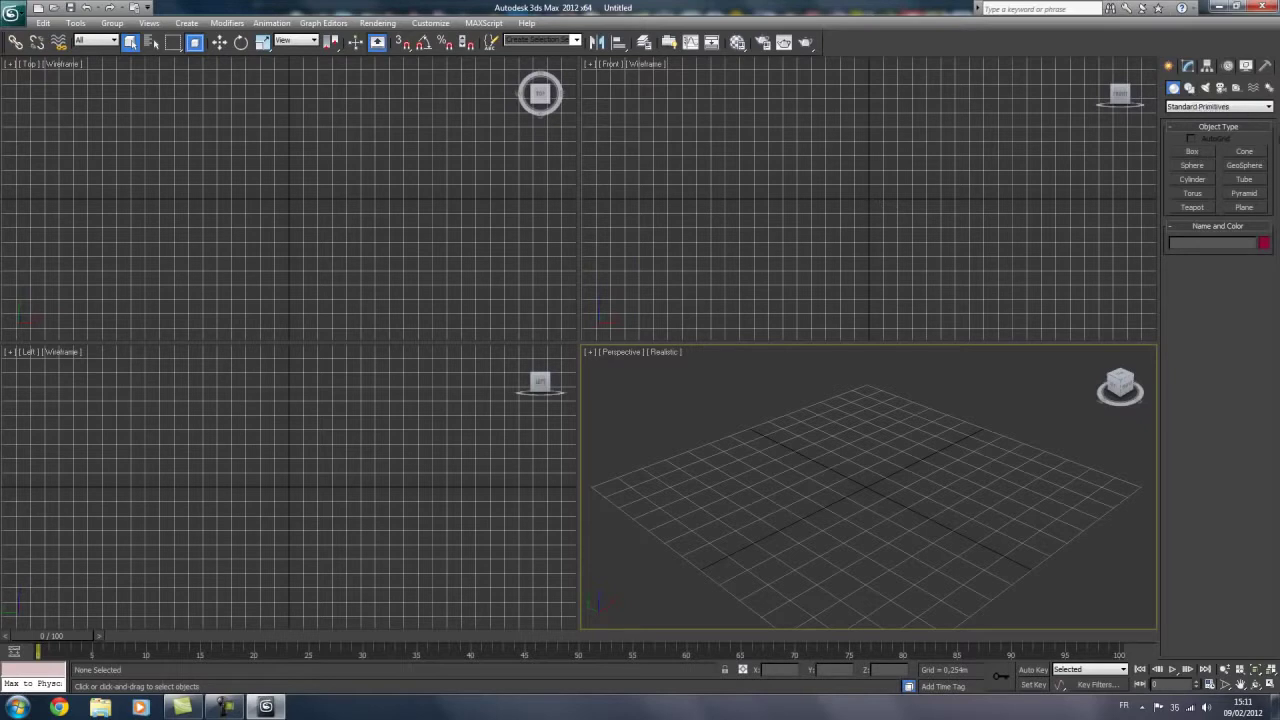
Step: Widen the command panel to two columns and keep Standard Primitives as the object category
left_click_drag(1158, 160, 1031, 160)
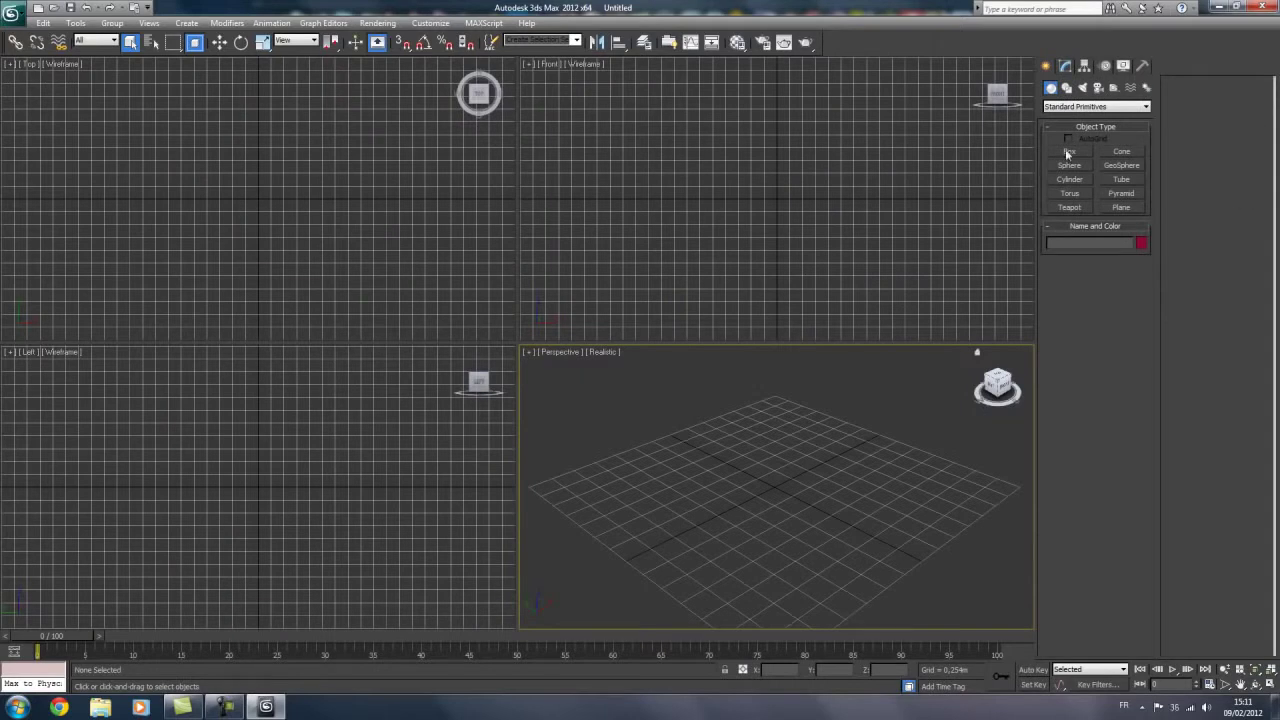
left_click(1060, 107)
left_click(1060, 110)
Step: Browse the Modify, Hierarchy, Motion and Display panels, ending back on Create
left_click(1065, 65)
left_click(1045, 66)
left_click(1084, 65)
left_click(1104, 65)
left_click(1123, 66)
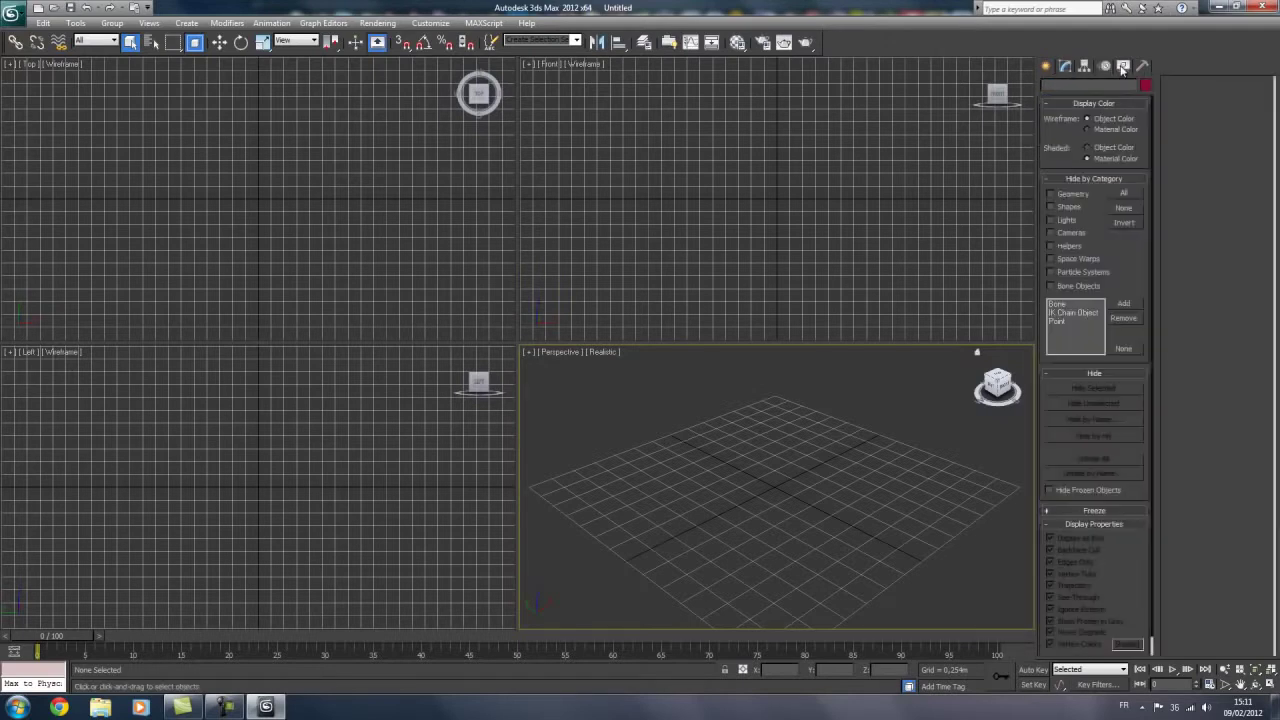
left_click(1045, 66)
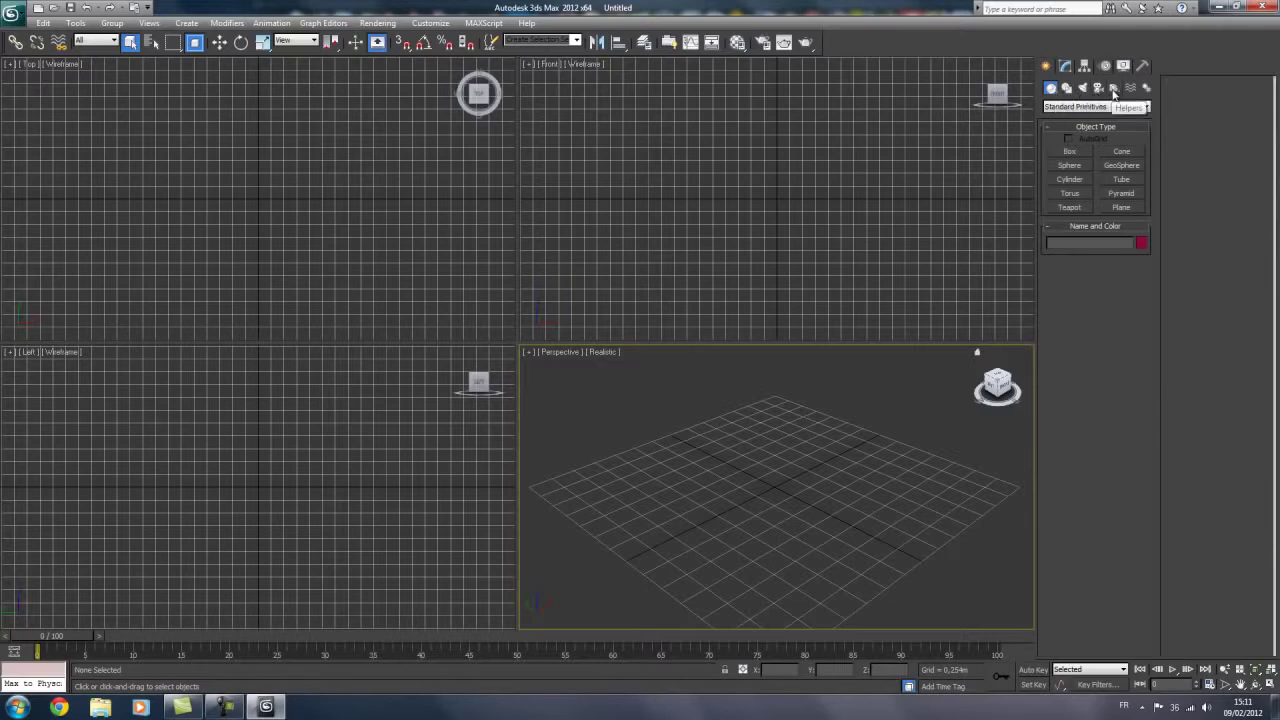
left_click(1065, 67)
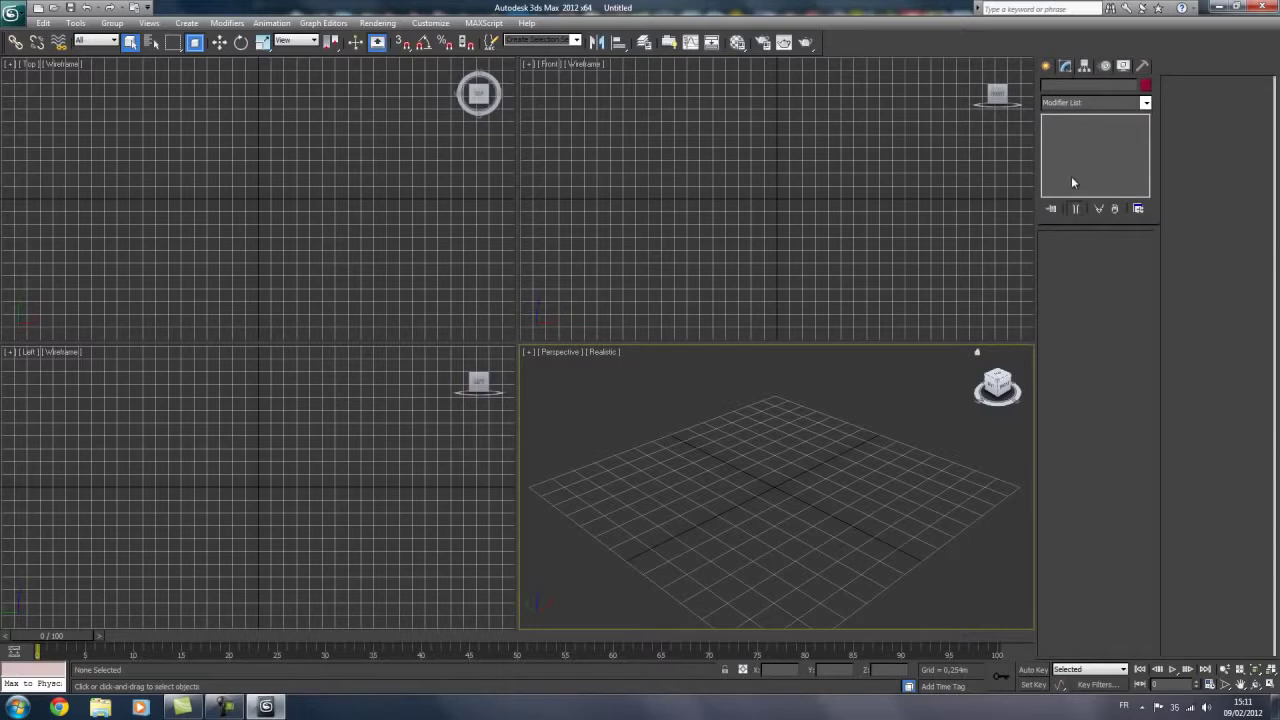
left_click(1052, 66)
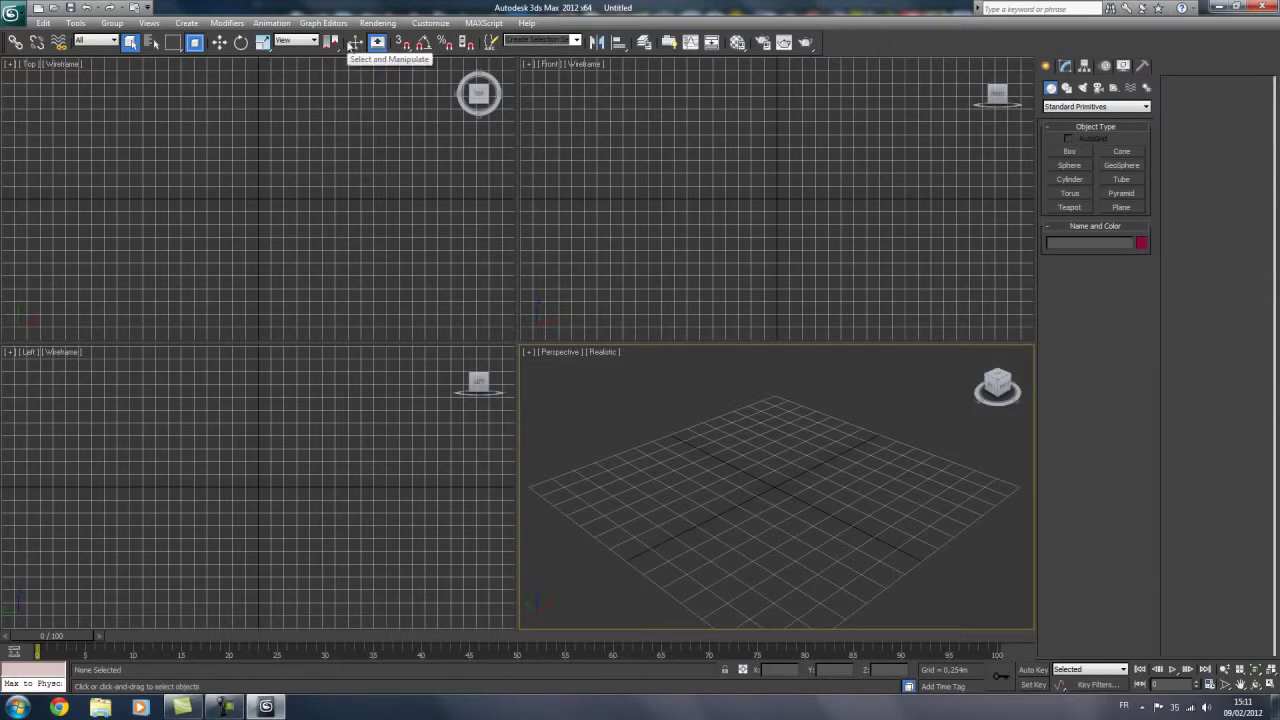
Step: Check the reference coordinate system list, keeping View, and browse the Edit menu
left_click(314, 42)
left_click(271, 46)
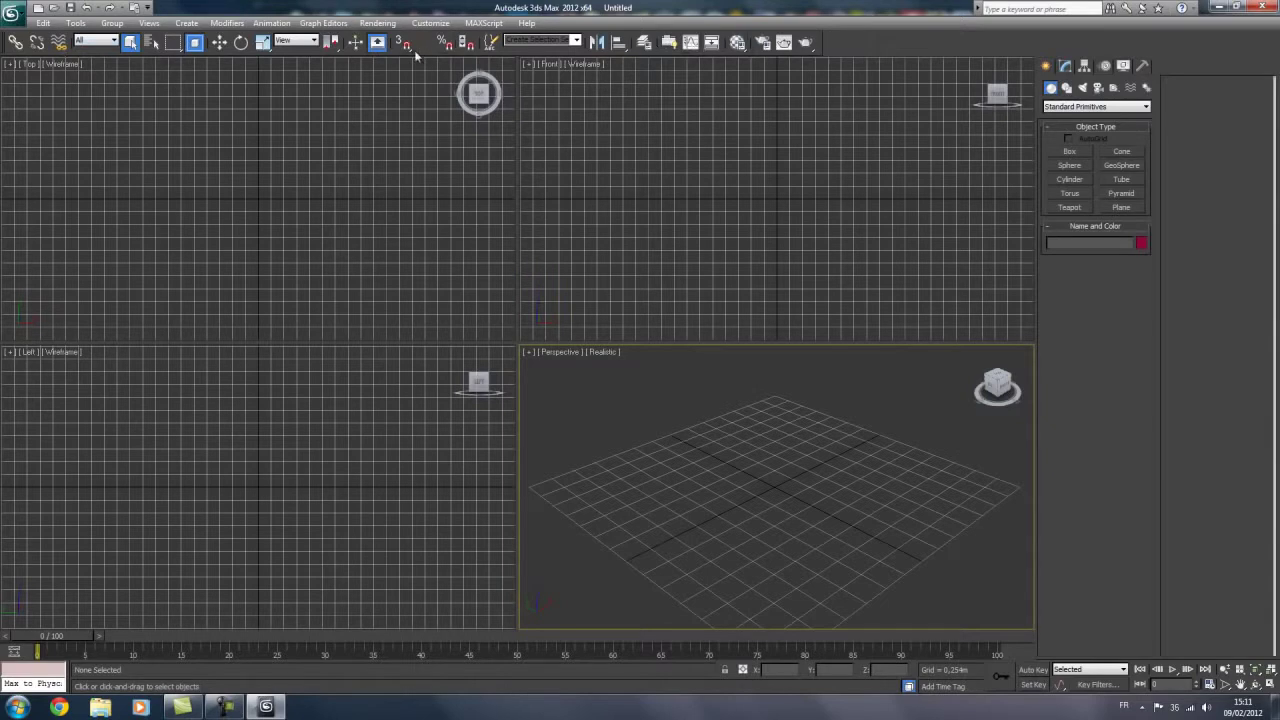
left_click(43, 22)
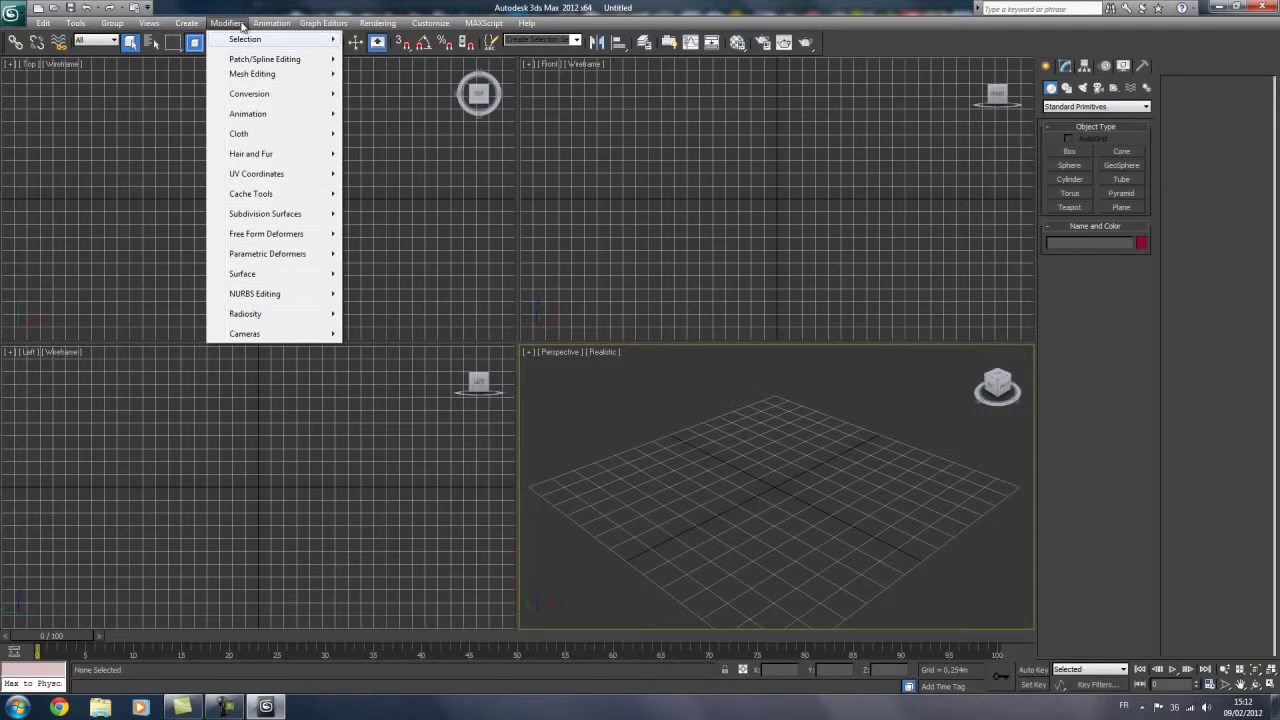
left_click(271, 24)
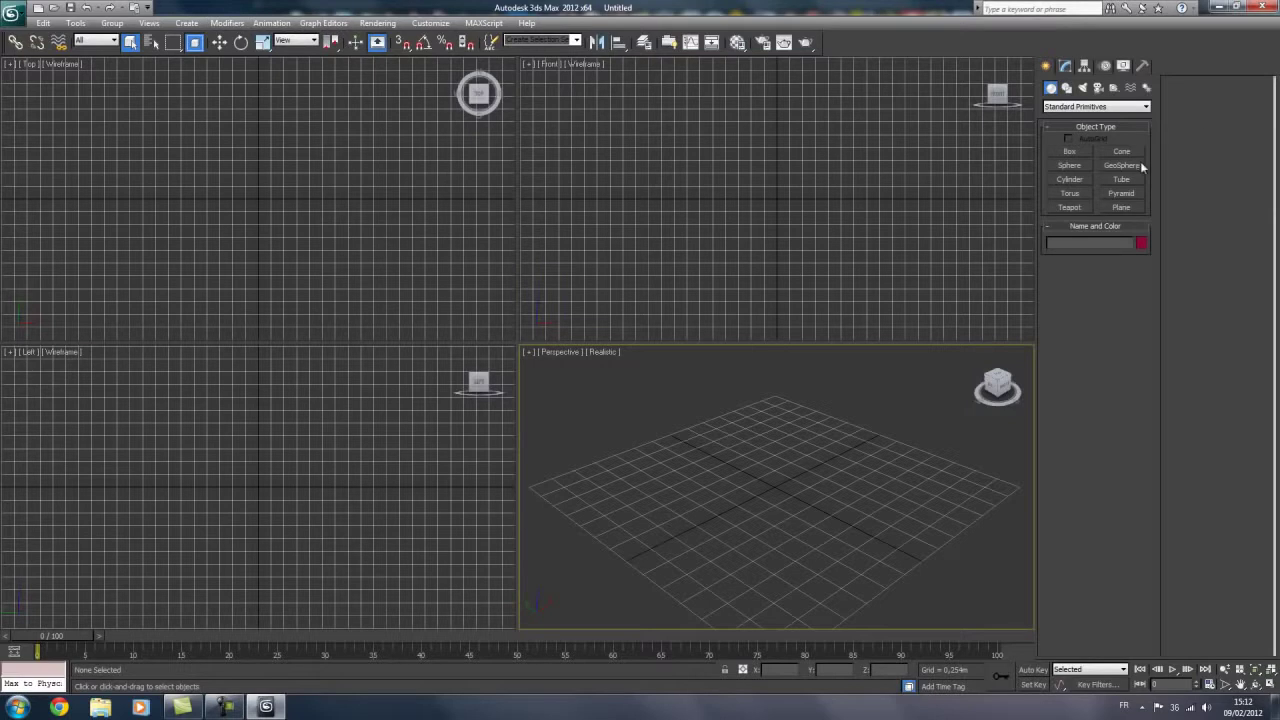
left_click(186, 23)
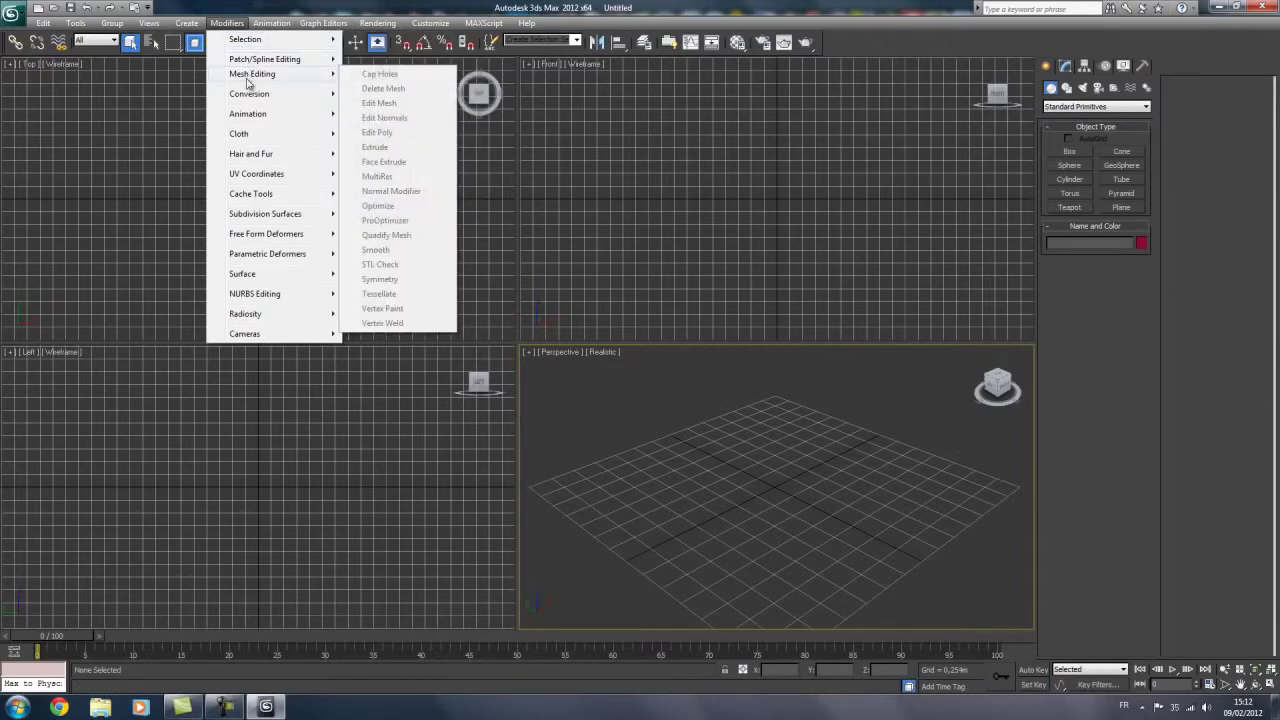
mouse_move(267, 254)
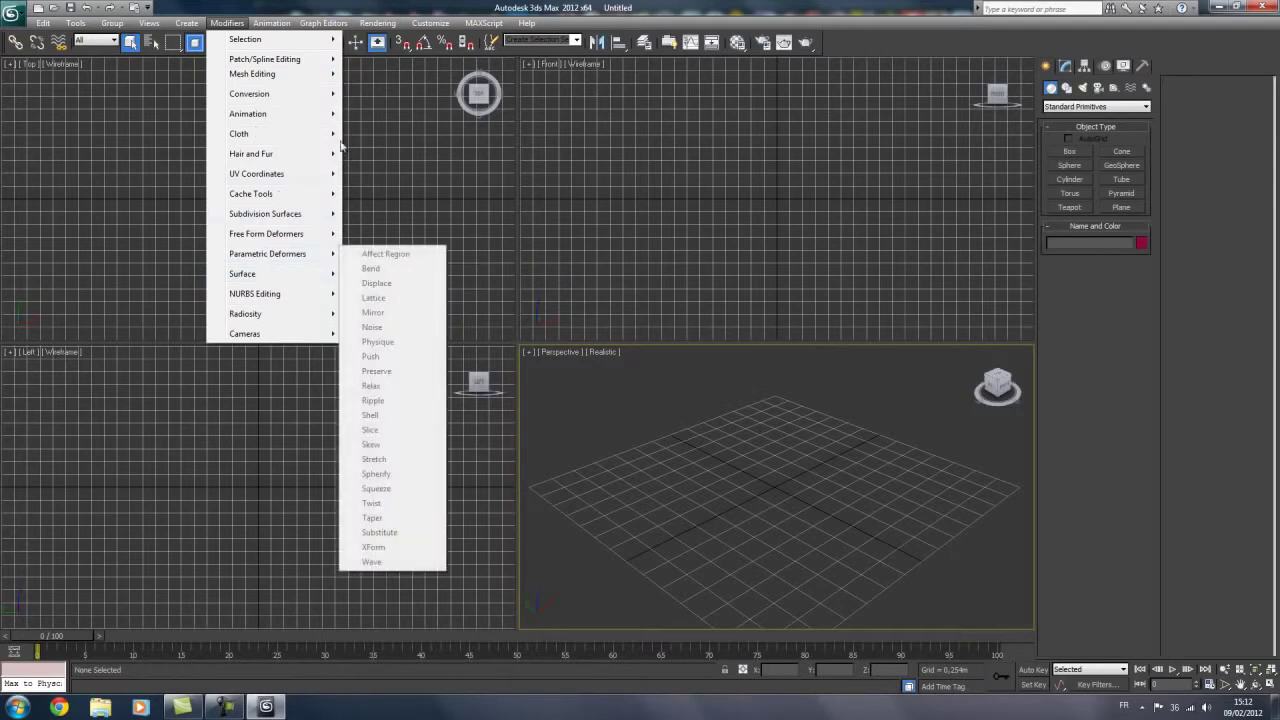
left_click(694, 7)
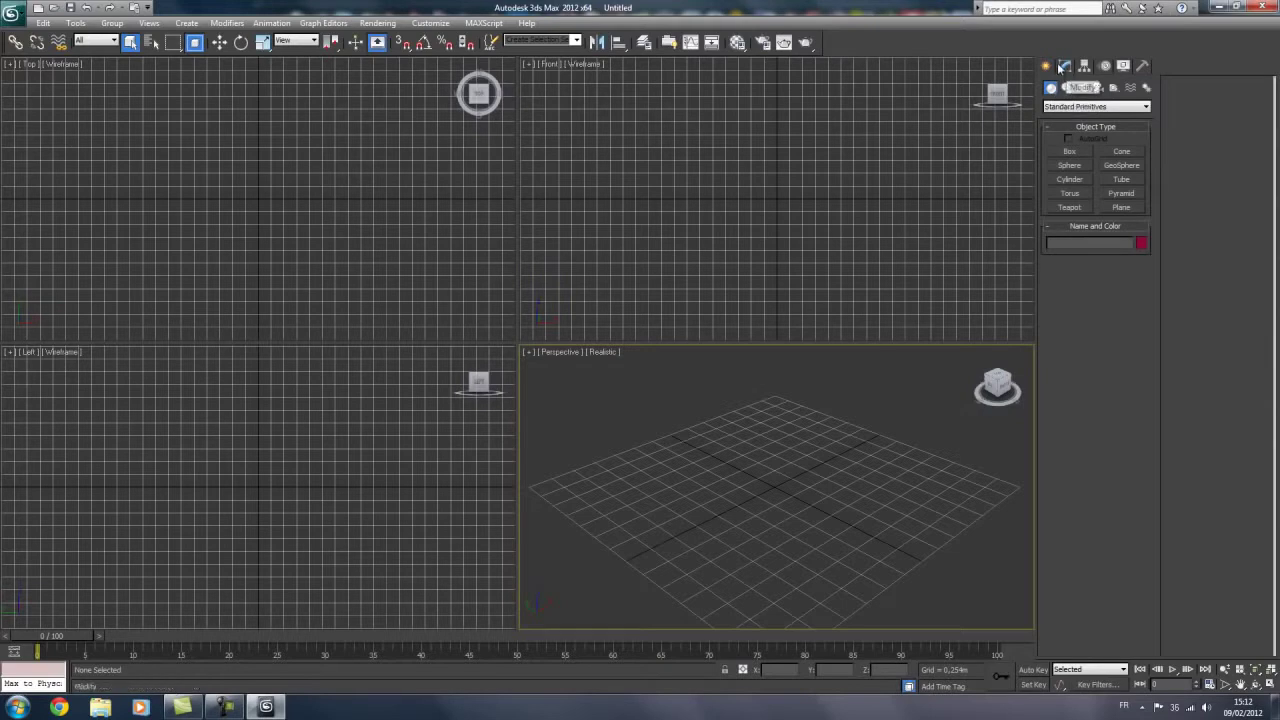
left_click(1067, 107)
left_click(1067, 107)
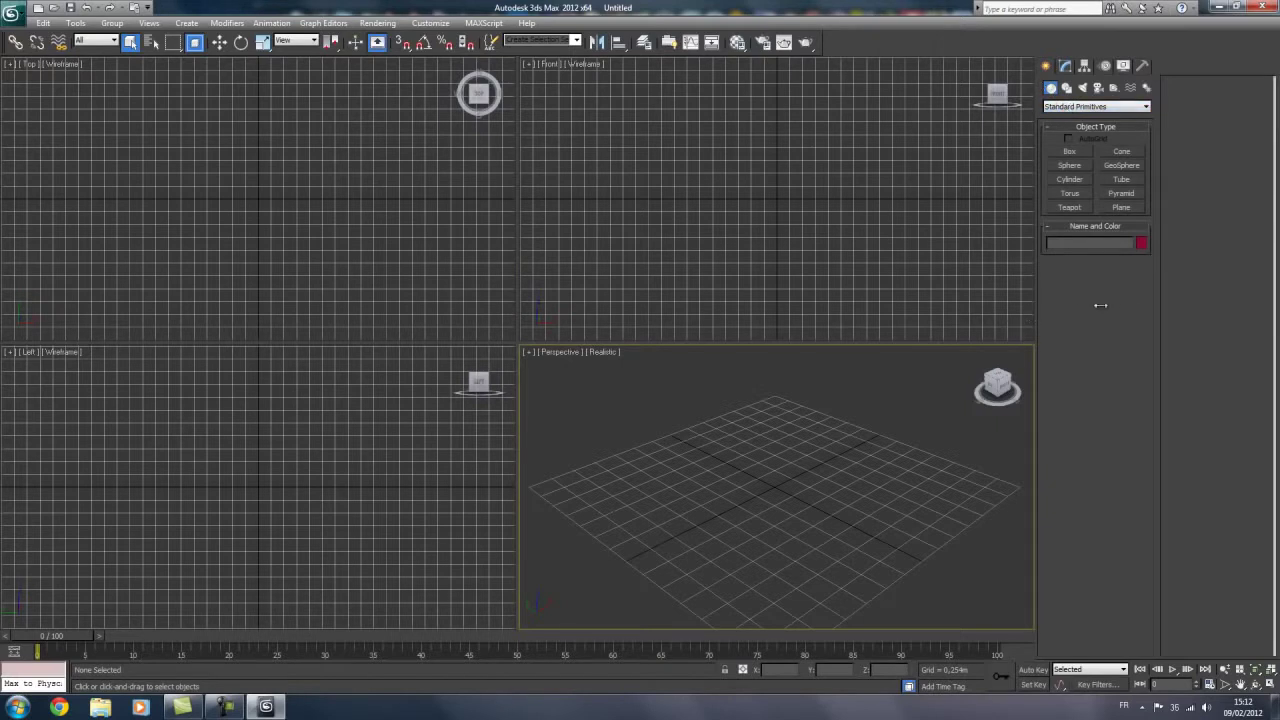
Step: Return the command panel to one column and activate the Front, Top and Left views in turn
left_click_drag(1037, 304, 1116, 305)
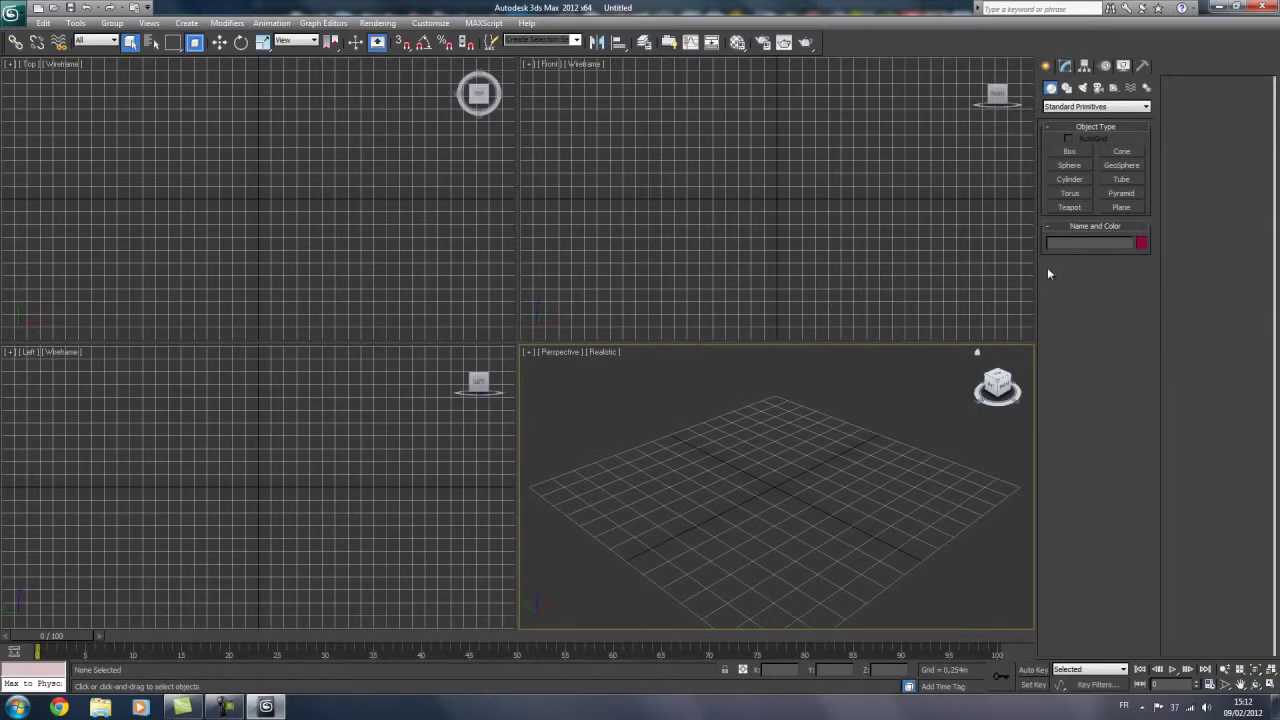
left_click_drag(1040, 261, 1160, 272)
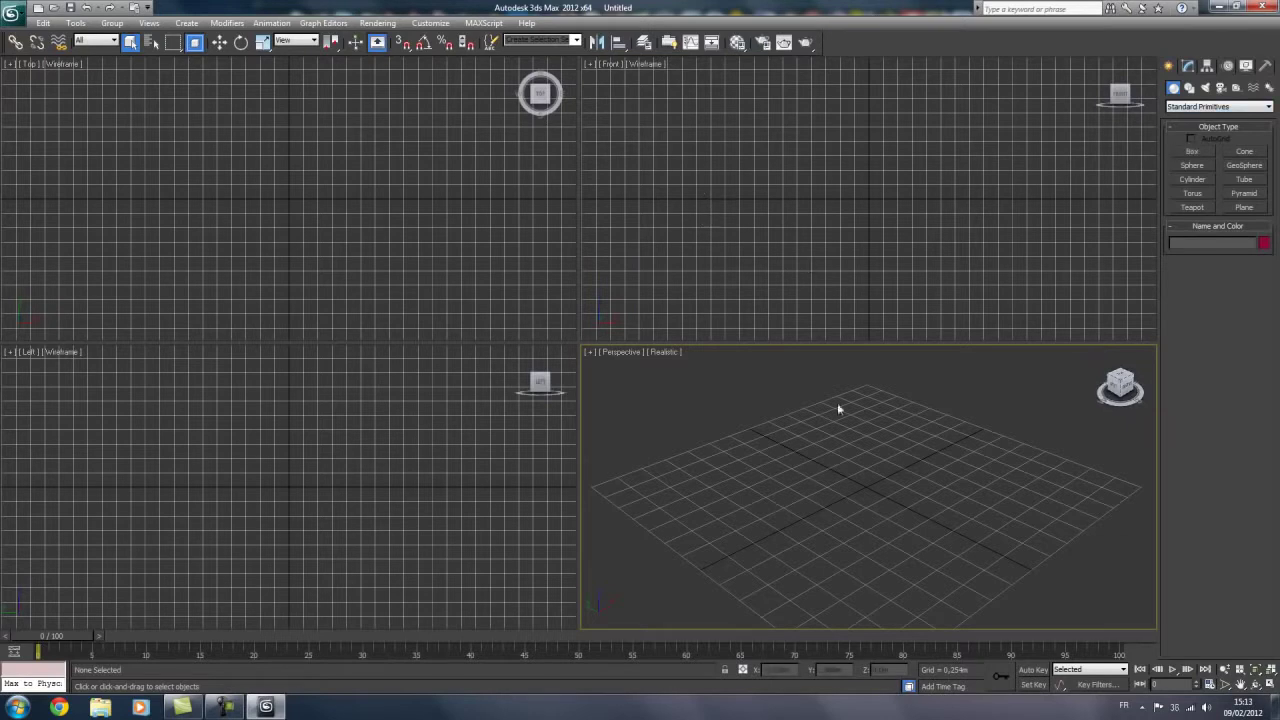
left_click(936, 203)
left_click(402, 197)
left_click(364, 384)
Step: Make the Perspective view active and arm the Box creation tool
left_click(642, 415)
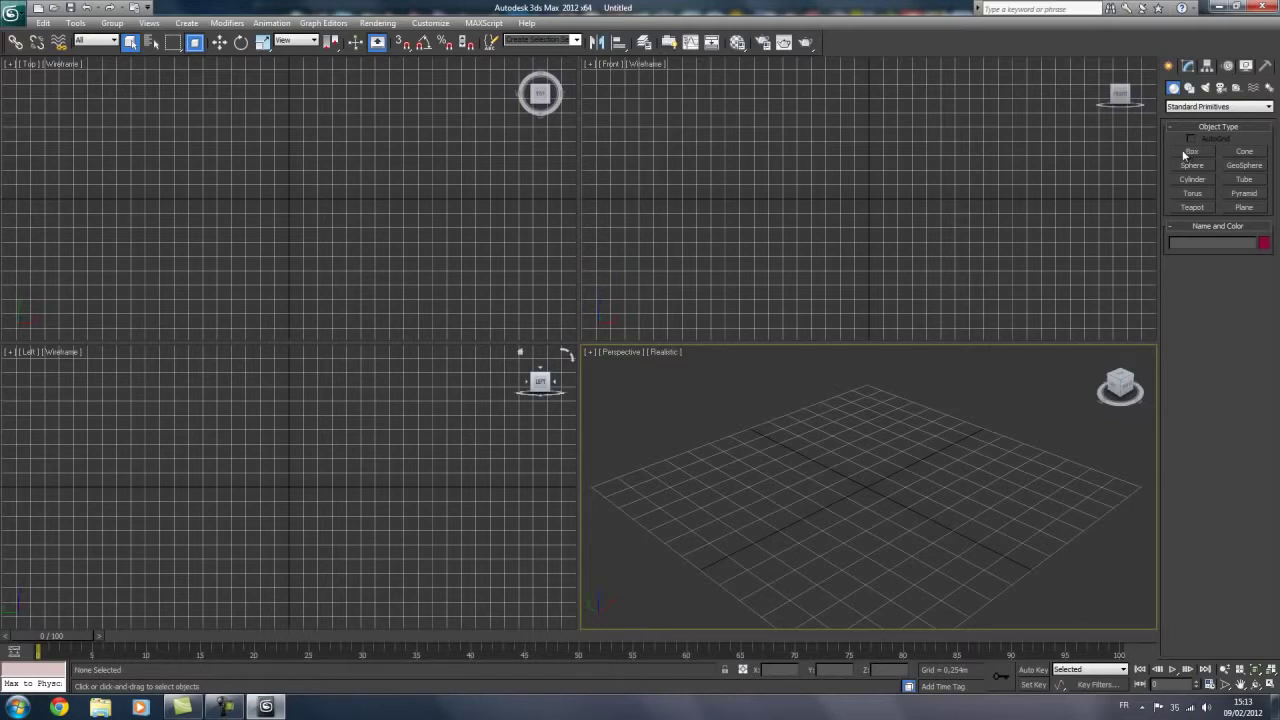
left_click(1190, 151)
middle_click_drag(883, 449, 874, 443)
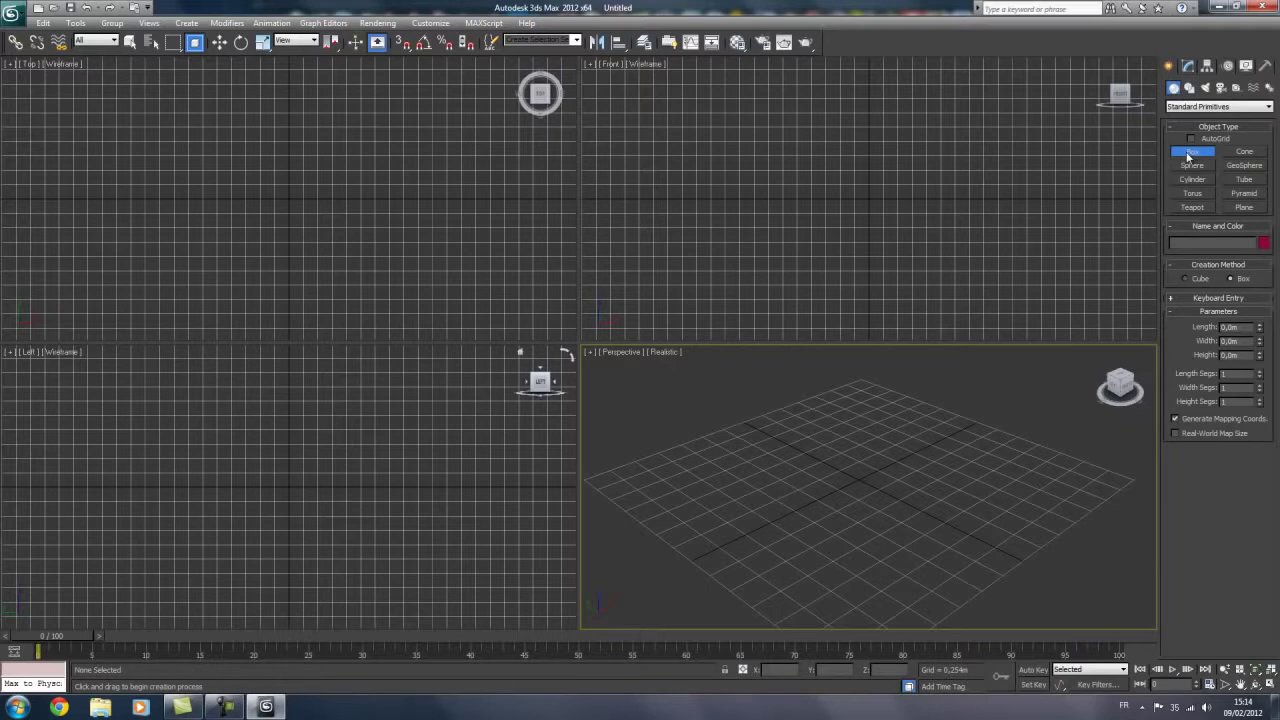
Step: Draw Box001 on the grid in Perspective, roughly 0.794m long, 1.297m wide, 0.268m high
scroll(855, 460, "down", 1)
scroll(800, 475, "up", 1)
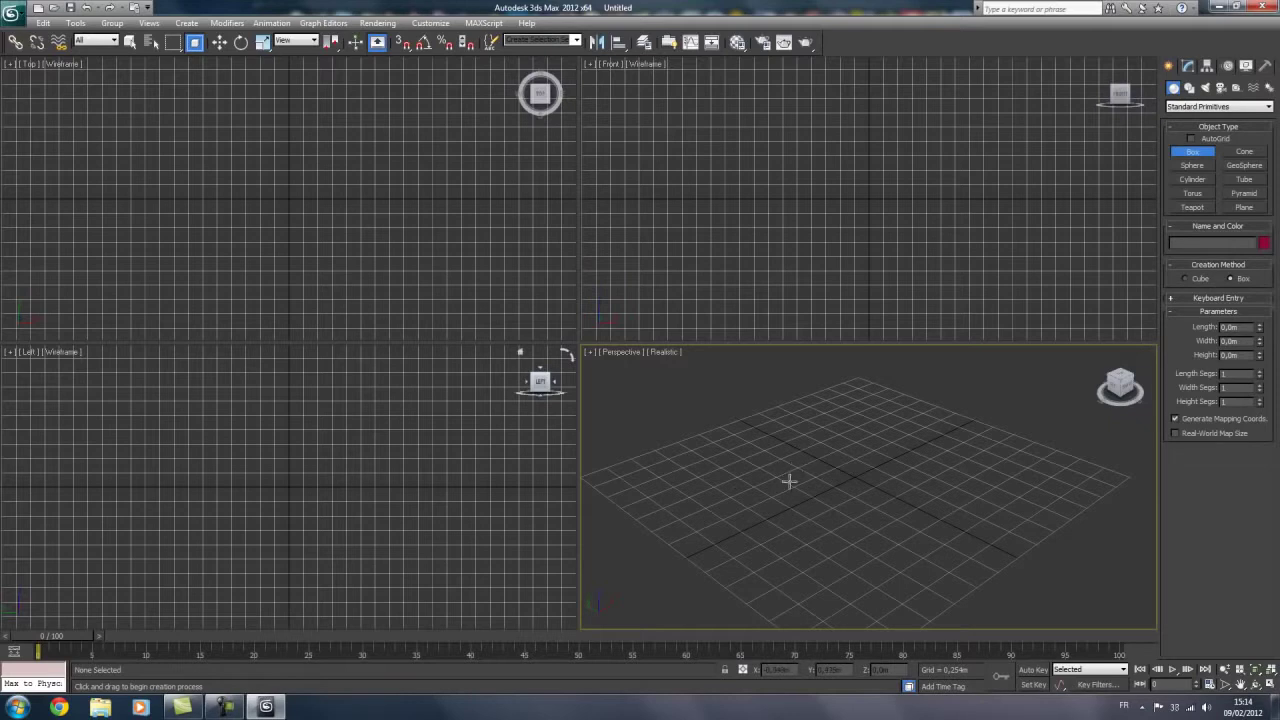
mouse_move(772, 468)
left_mouse_down()
mouse_move(955, 515)
mouse_move(780, 537)
mouse_move(986, 463)
mouse_move(1057, 394)
mouse_move(1068, 433)
mouse_move(931, 517)
mouse_move(1020, 423)
mouse_move(909, 423)
mouse_move(968, 459)
mouse_move(863, 365)
mouse_move(765, 465)
mouse_move(790, 520)
mouse_move(988, 478)
mouse_move(897, 440)
mouse_move(966, 474)
mouse_move(934, 472)
mouse_move(945, 450)
mouse_move(926, 450)
left_mouse_up()
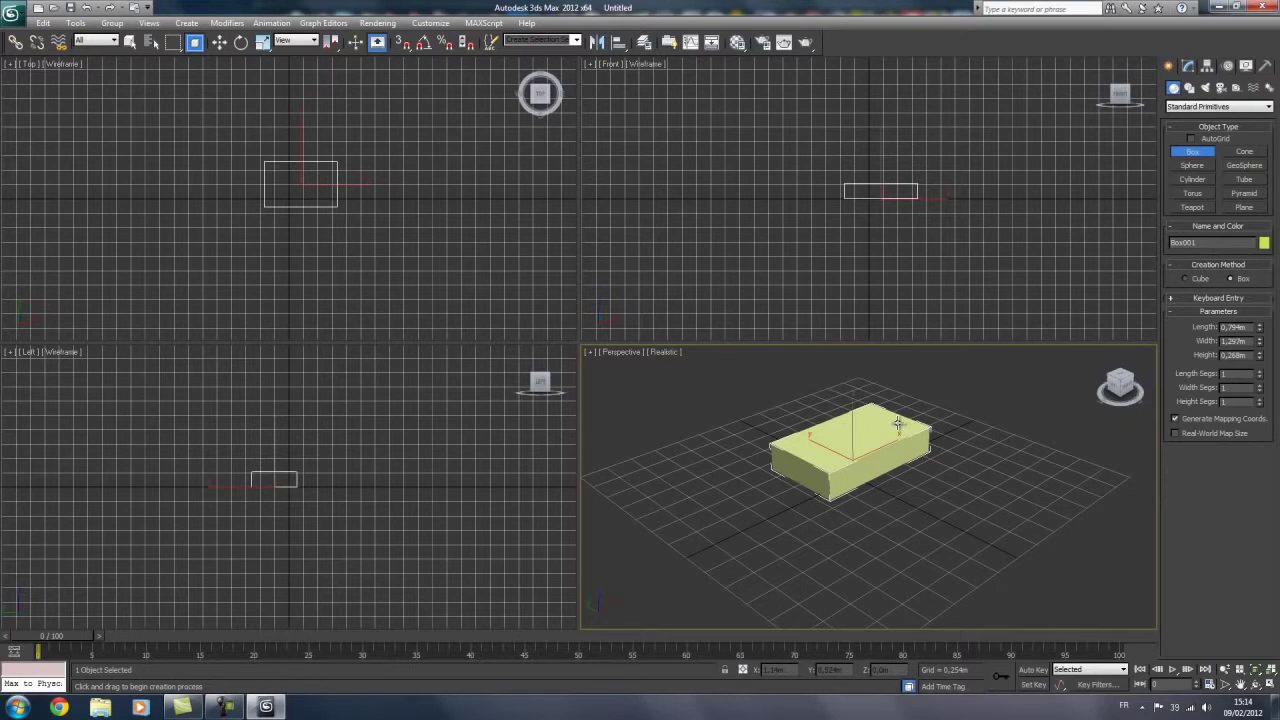
Step: Commit the box height, enlarge it to about 1.518m by 1.757m, and exit Box creation
left_click(899, 421)
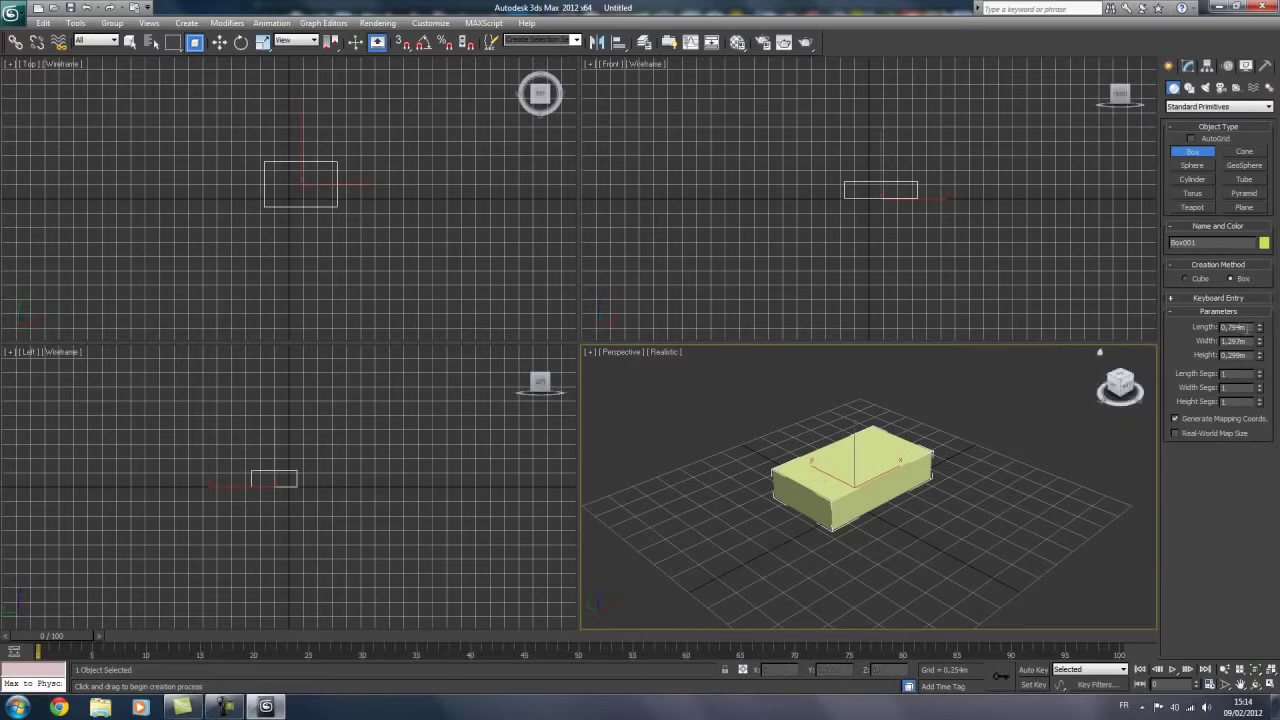
type("0,469")
key("Tab")
mouse_move(1262, 342)
left_mouse_down()
mouse_move(1259, 368)
mouse_move(1265, 348)
left_mouse_up()
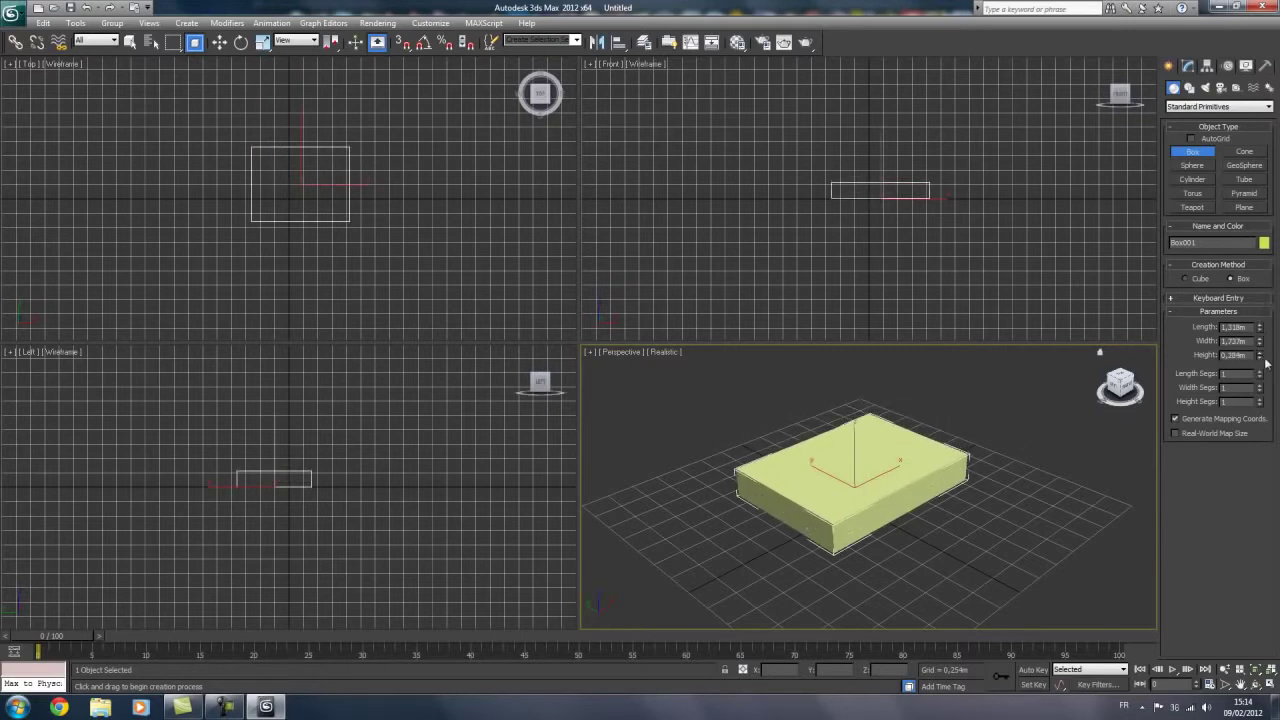
right_click(954, 414)
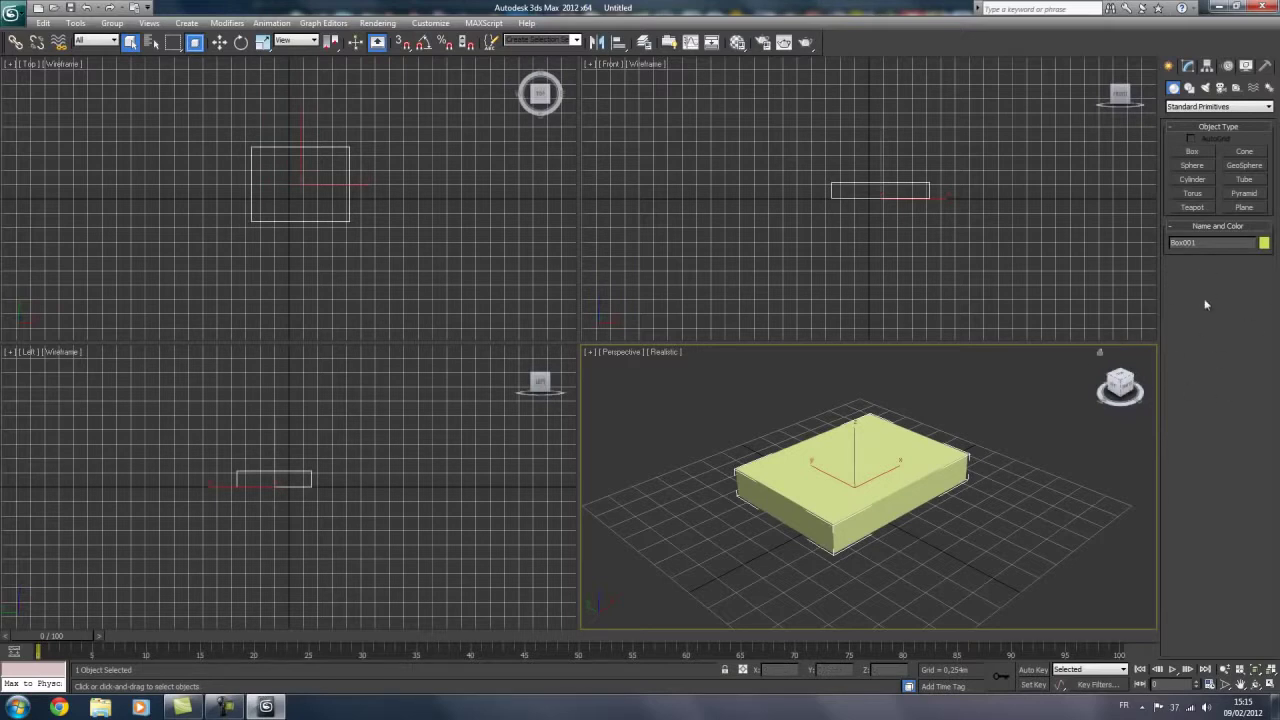
Step: Reselect Box001 and resize it in Modify to about 1.819m long, 1.546m wide, 0.284m high
left_click(1045, 507)
left_click(877, 471)
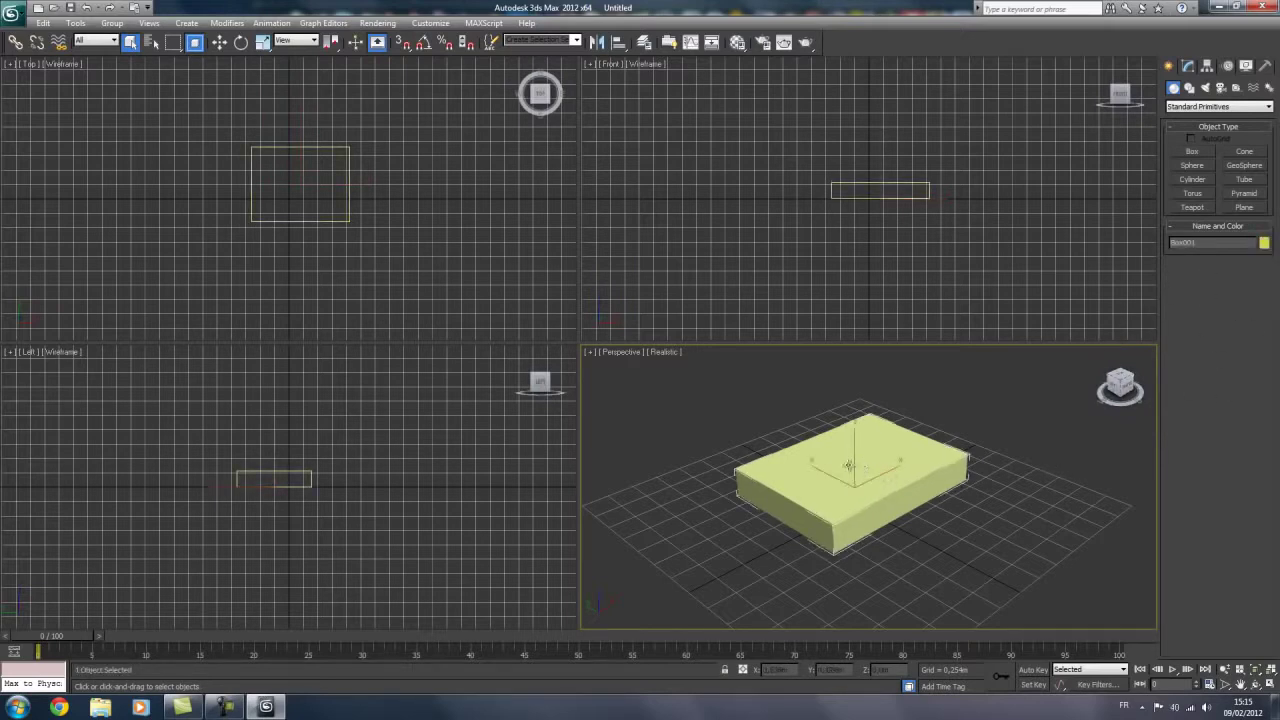
left_click(1188, 68)
mouse_move(1260, 257)
left_mouse_down()
mouse_move(1260, 235)
mouse_move(1262, 285)
left_mouse_up()
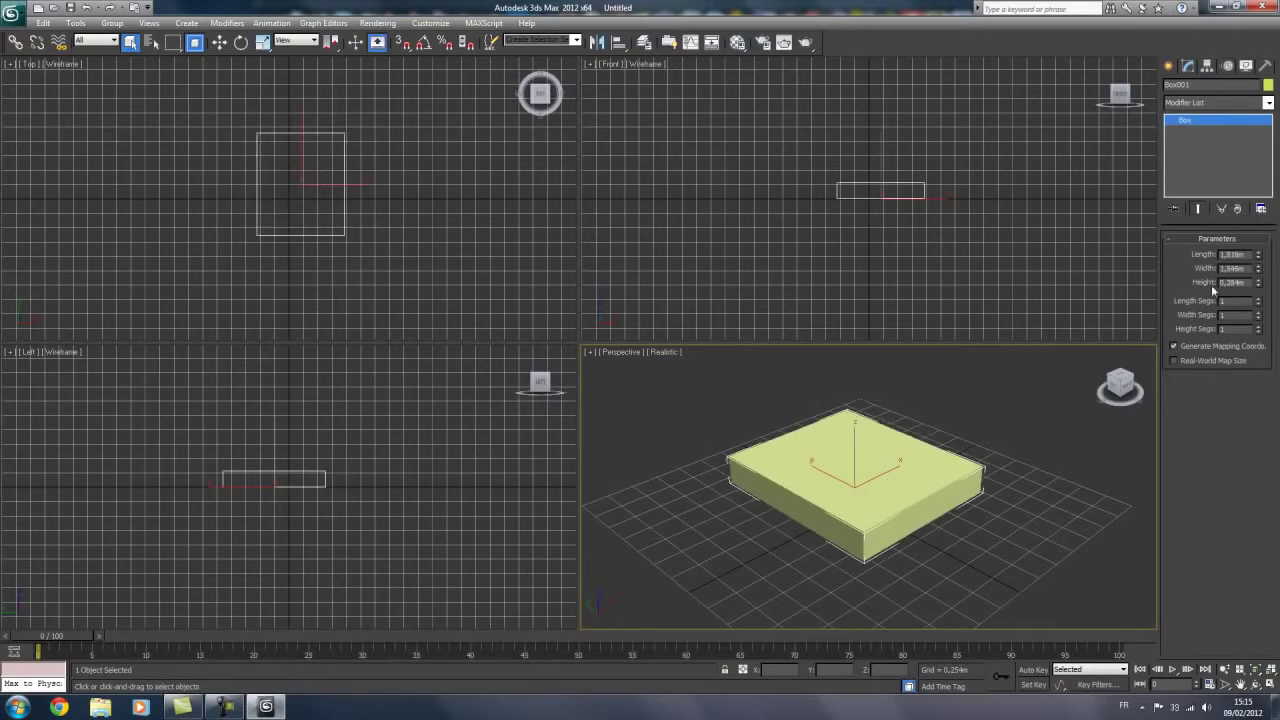
middle_click_drag(924, 360, 920, 384)
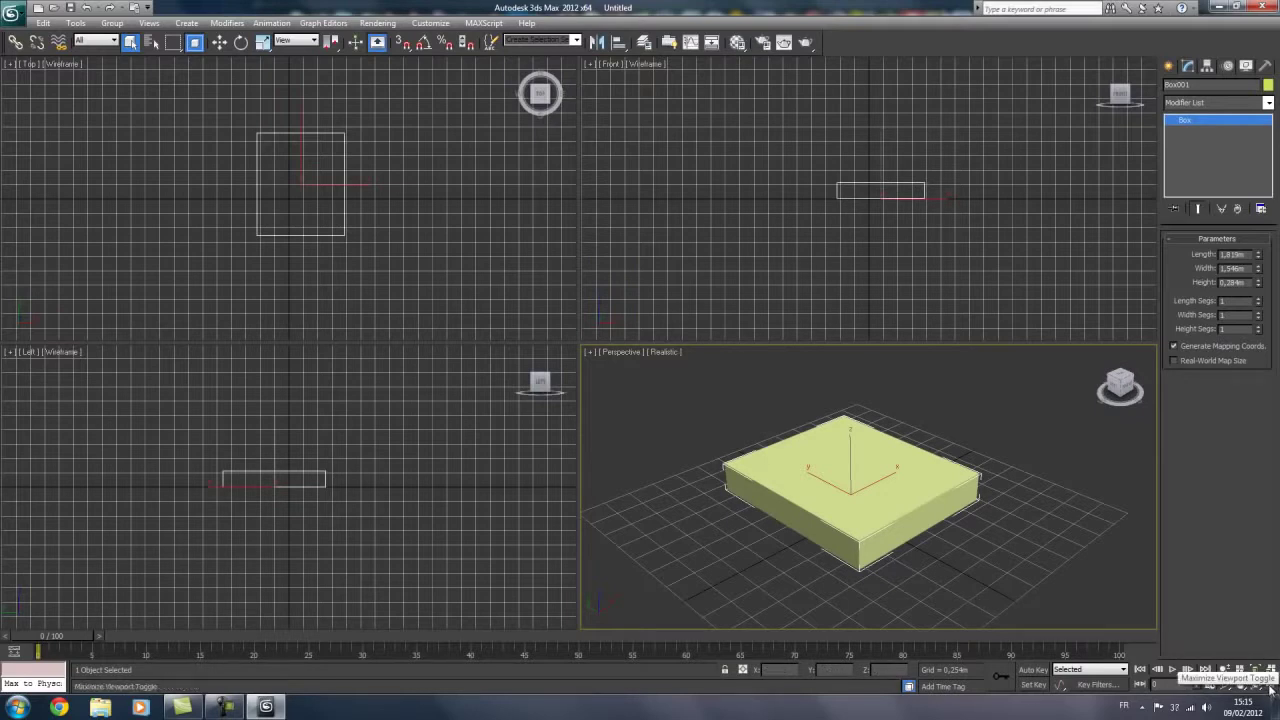
left_click(1271, 689)
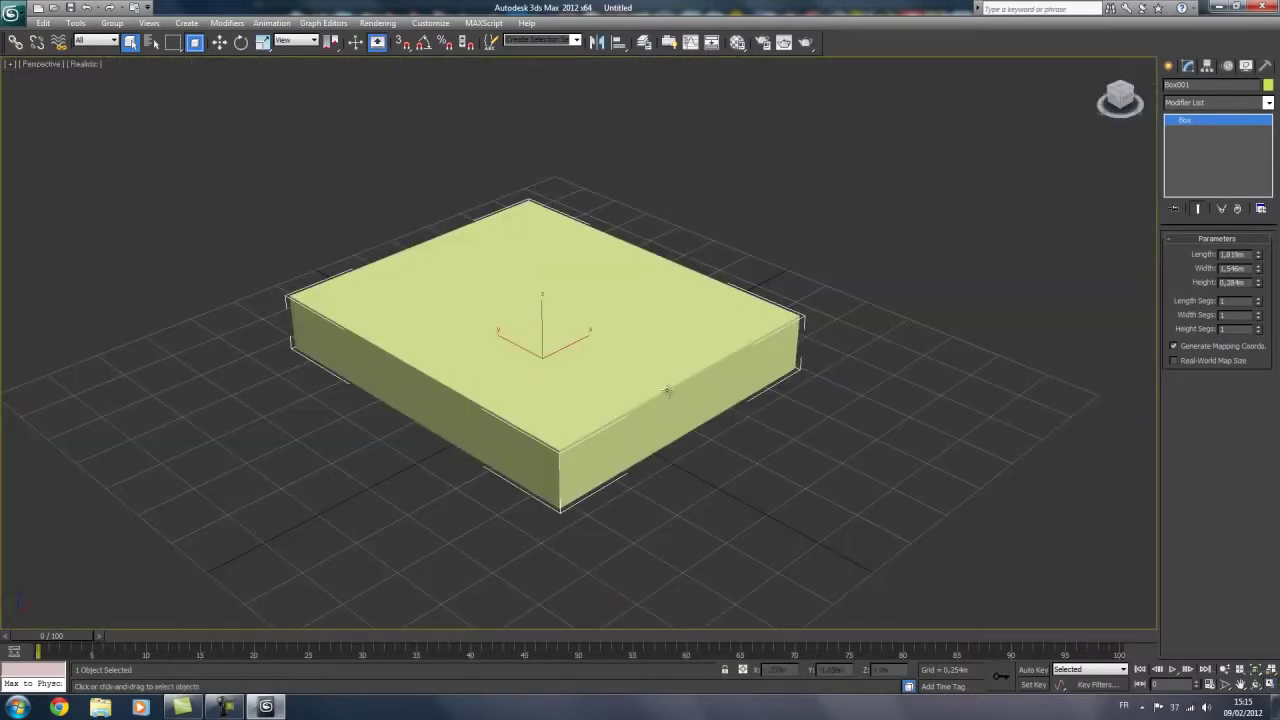
Step: Toggle Alt+W back to the four-view layout and reselect Box001 in the Perspective view
key("alt+w")
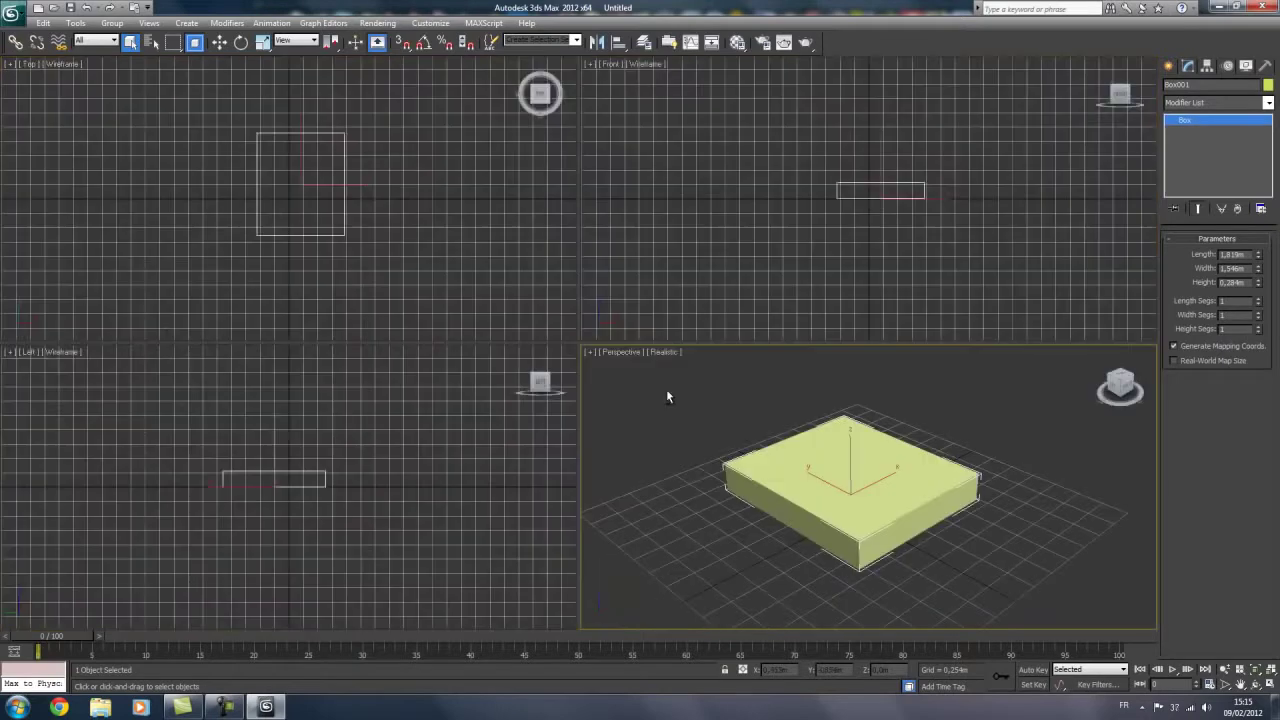
key("alt+w")
key("alt+w")
left_click(734, 378)
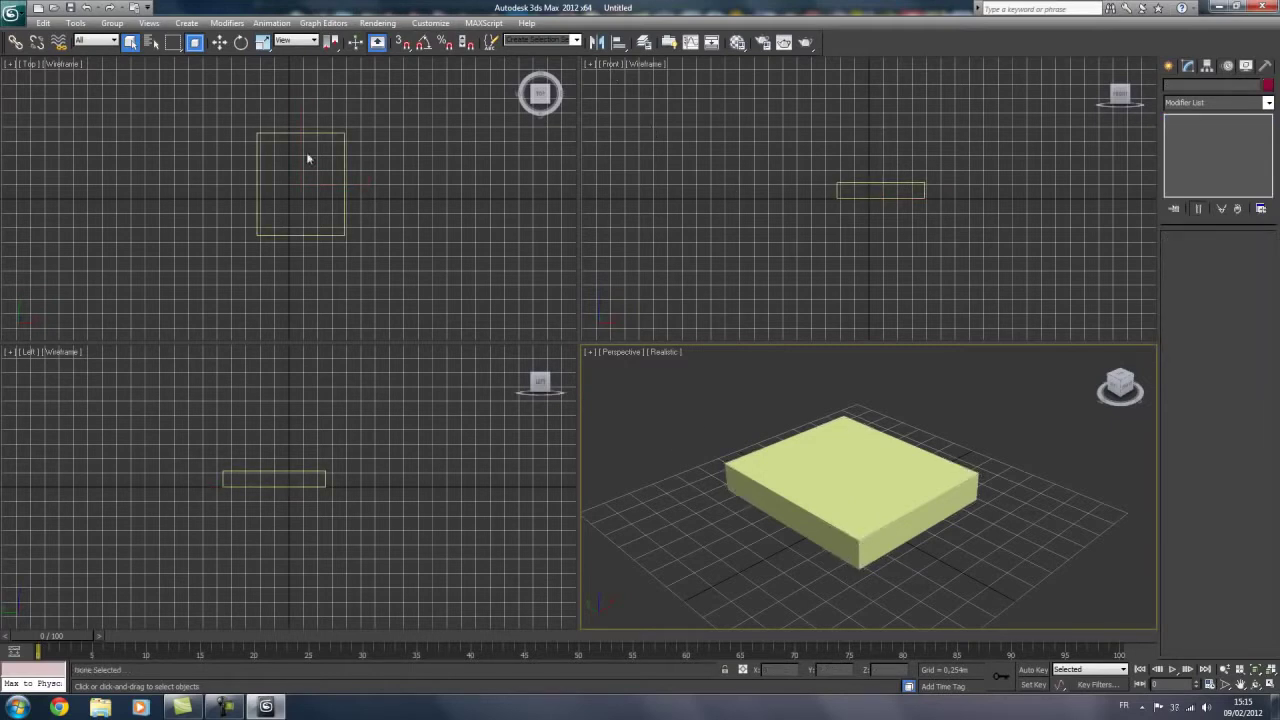
left_click(738, 191)
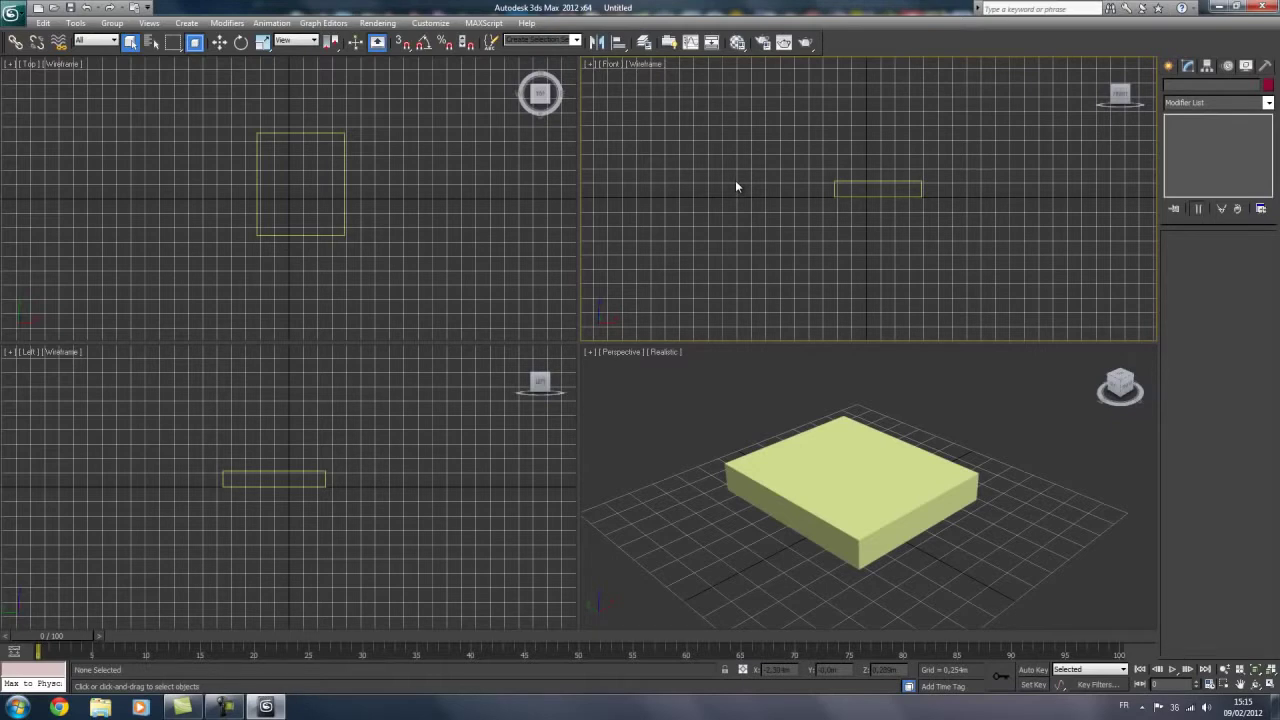
right_click(881, 468)
left_click(812, 486)
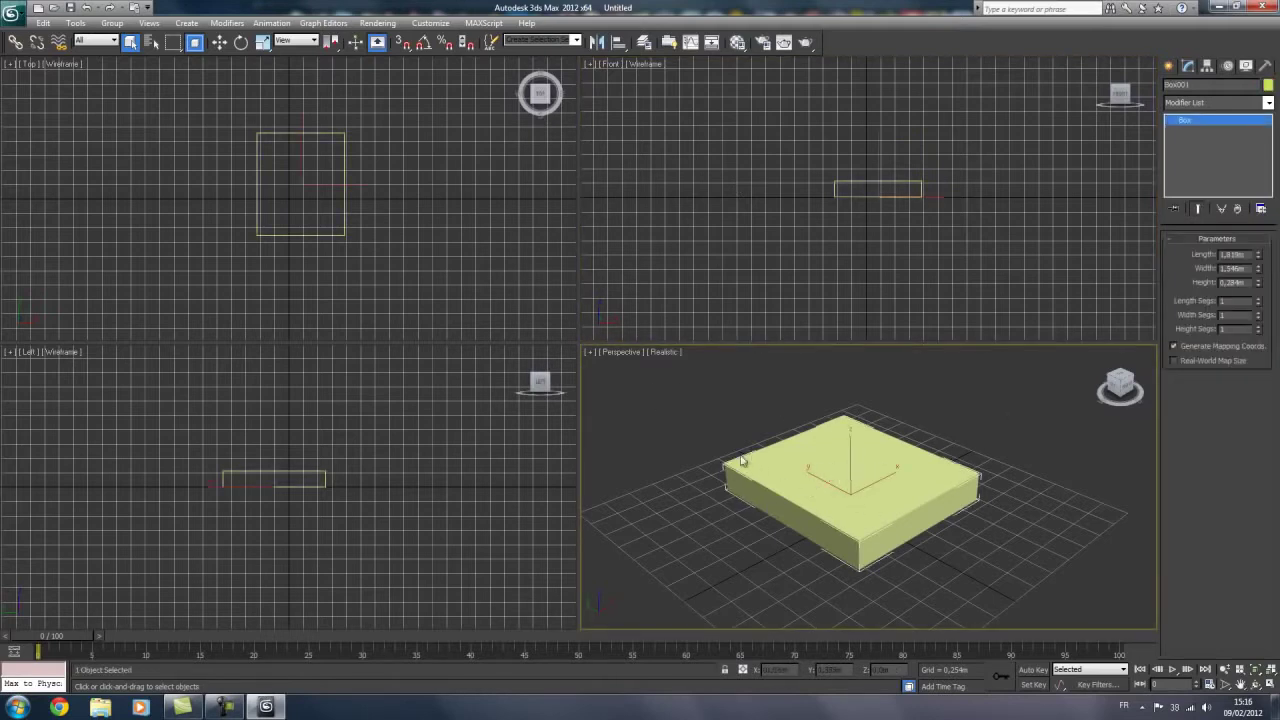
Step: Zoom the Perspective view, reselect the box, and switch between the Front and Perspective views
scroll(730, 470, "up", 3)
scroll(715, 505, "up", 3)
scroll(740, 505, "down", 4)
scroll(825, 462, "down", 2)
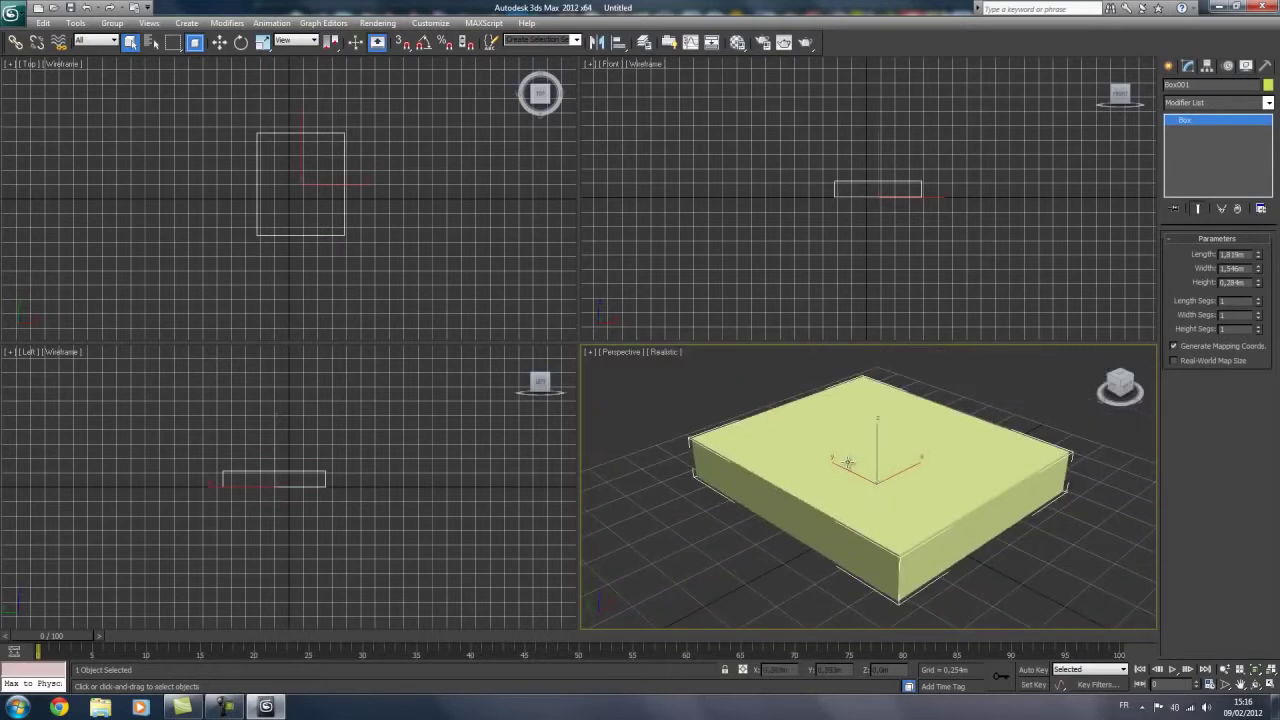
scroll(848, 470, "down", 2)
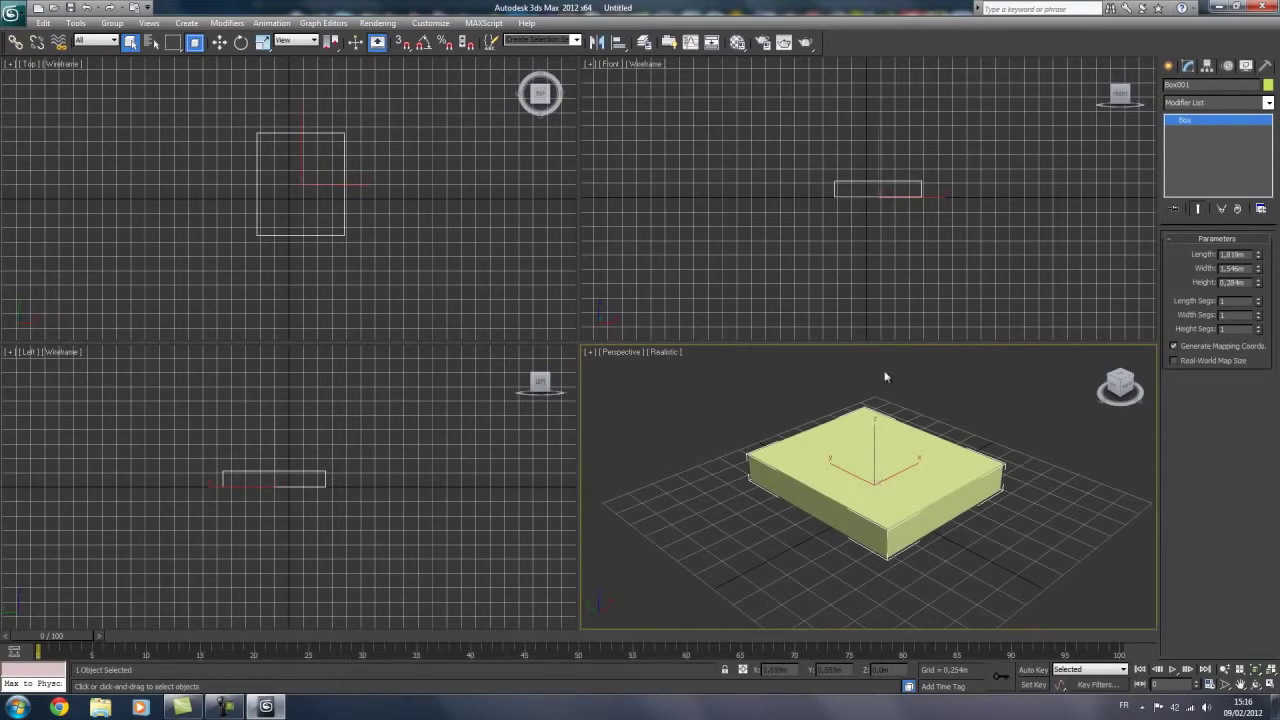
left_click(710, 189)
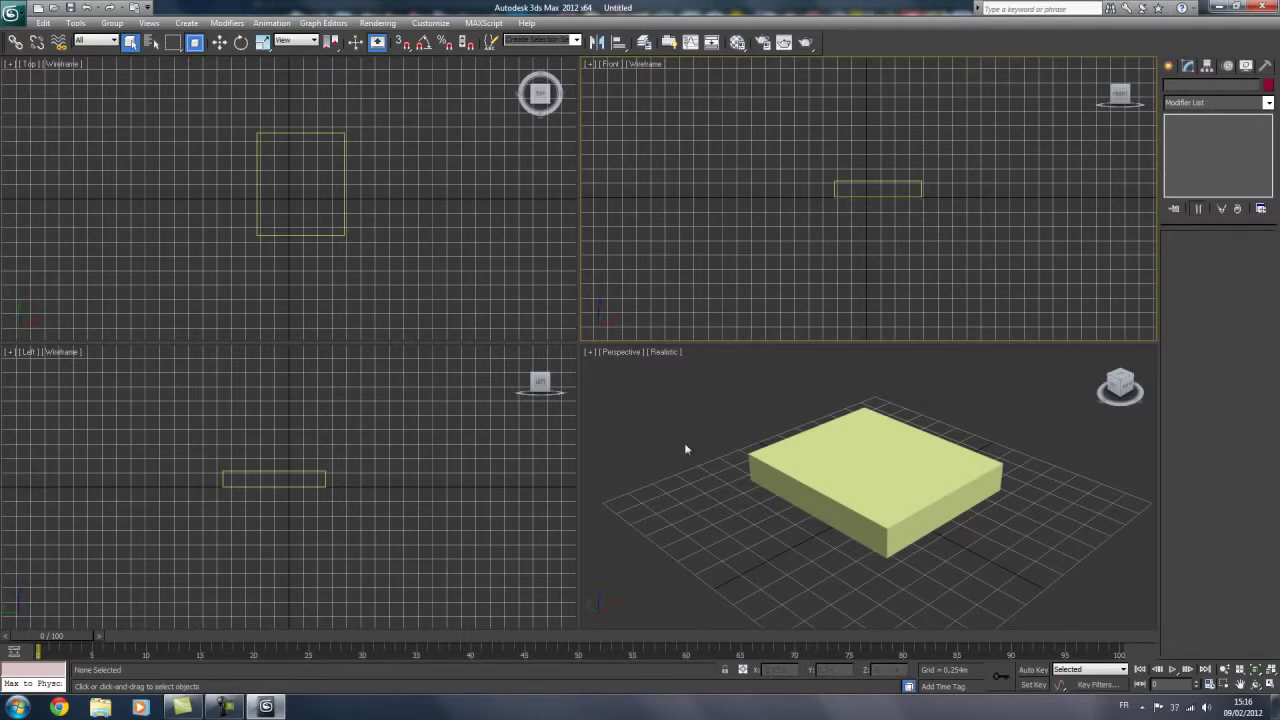
left_click(690, 402)
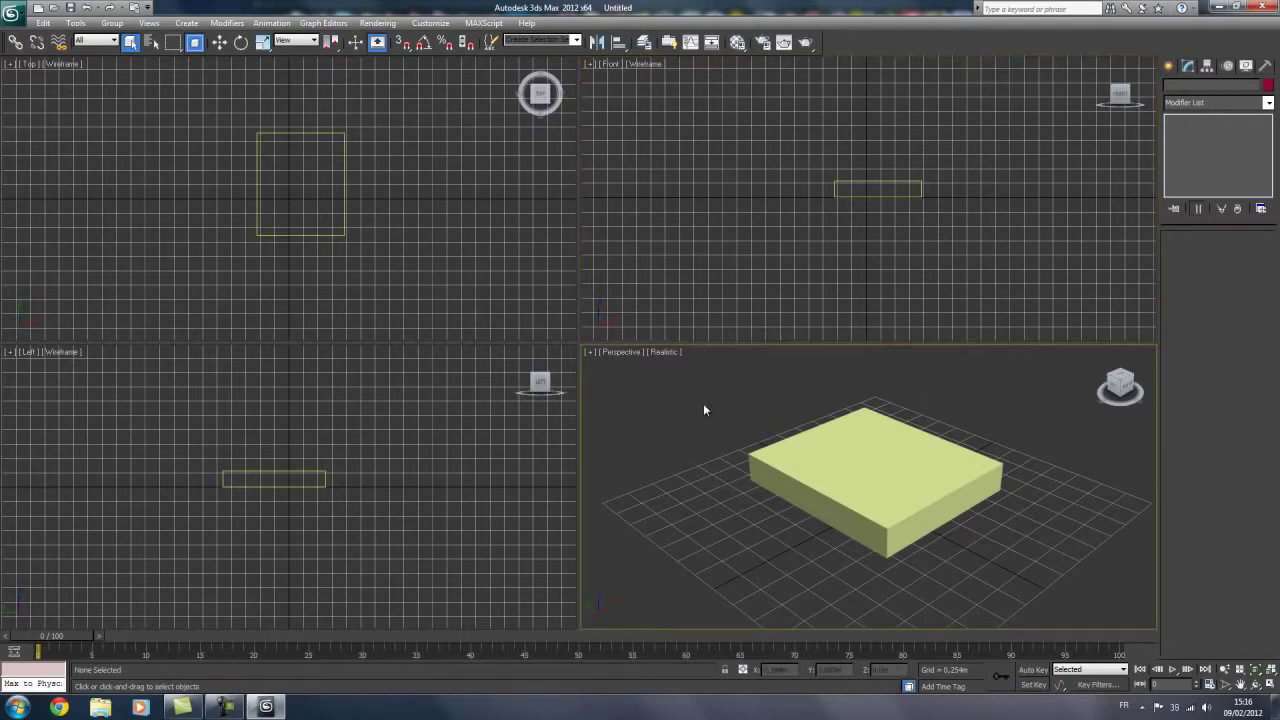
left_click(875, 451)
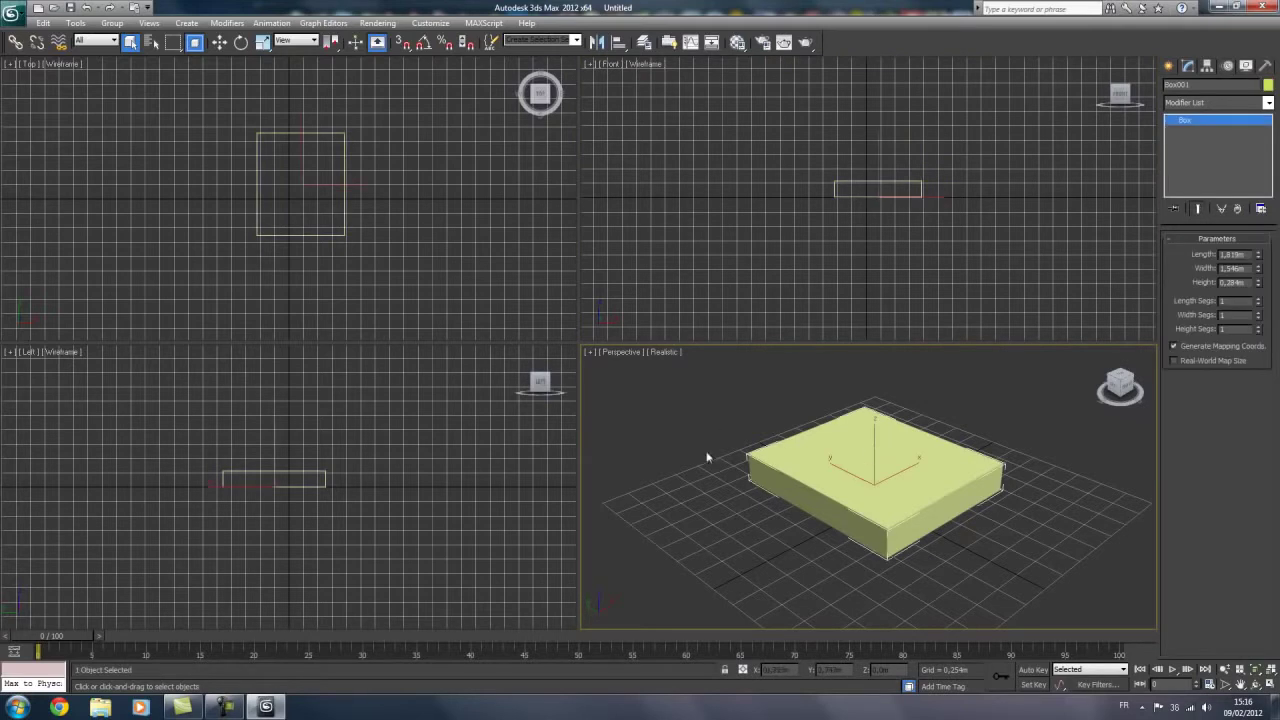
right_click(714, 146)
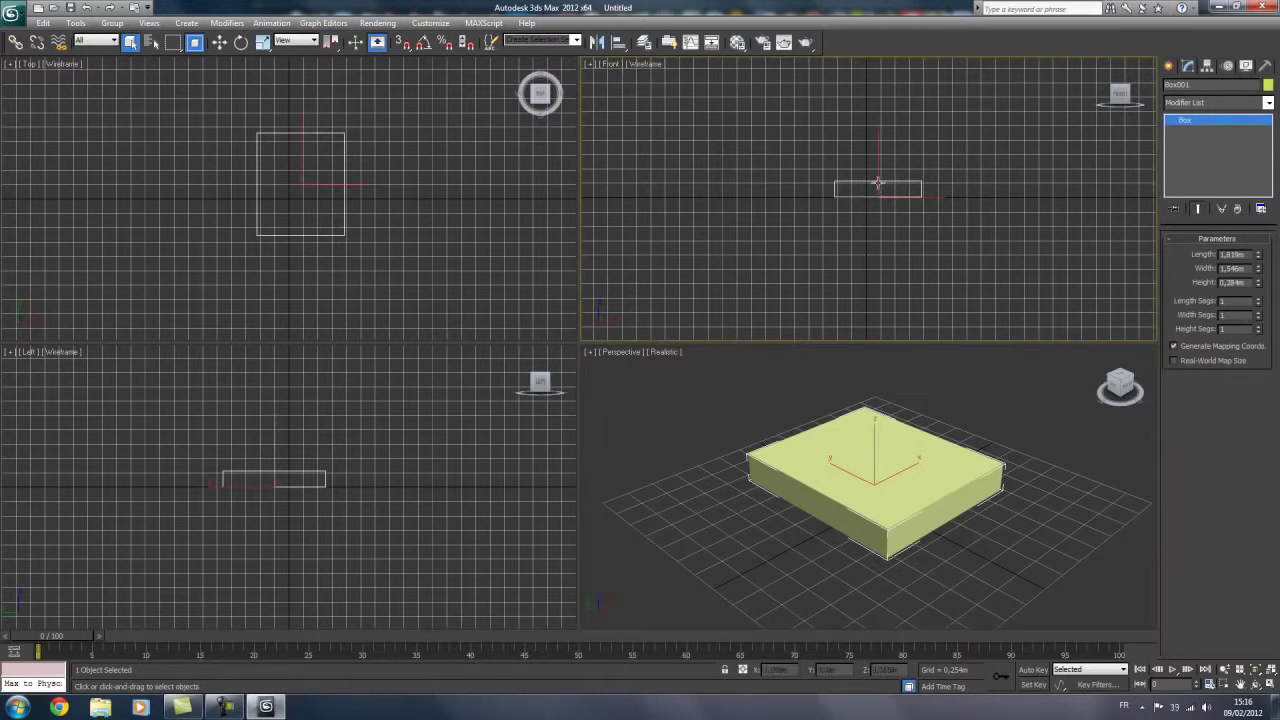
right_click(722, 401)
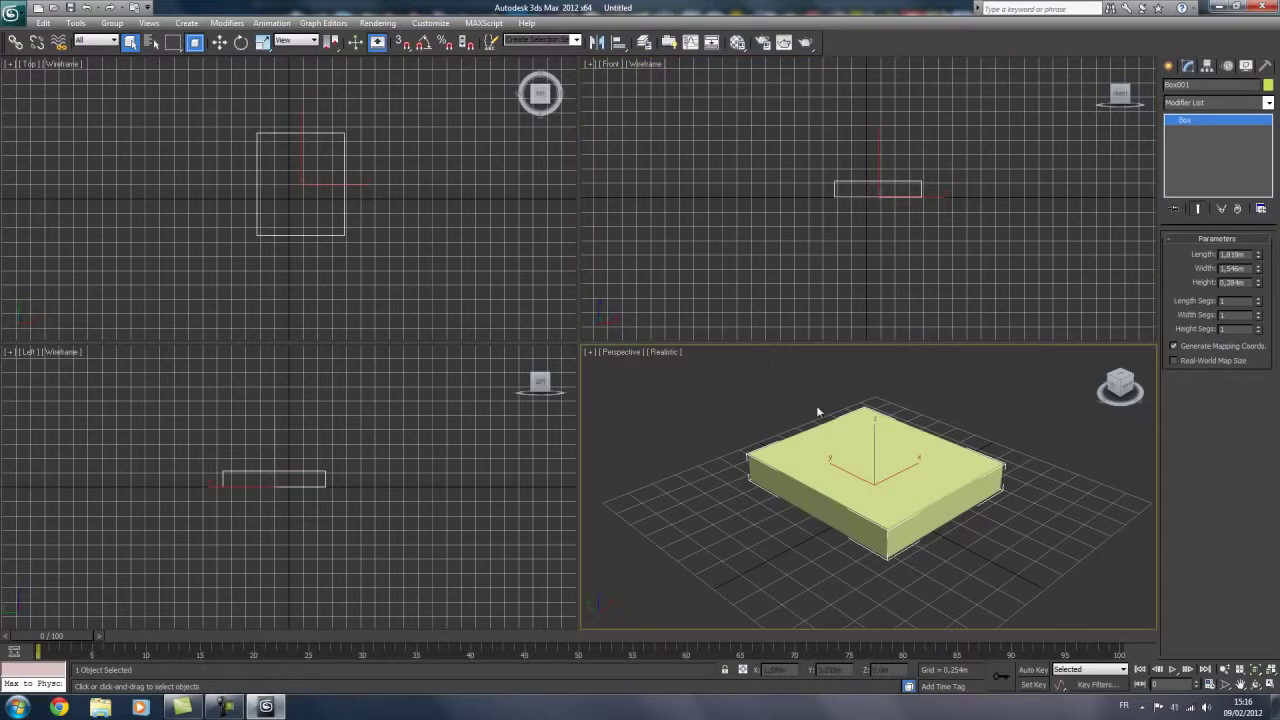
Step: Maximize the Perspective view and change the box's colour to blue
key("alt+w")
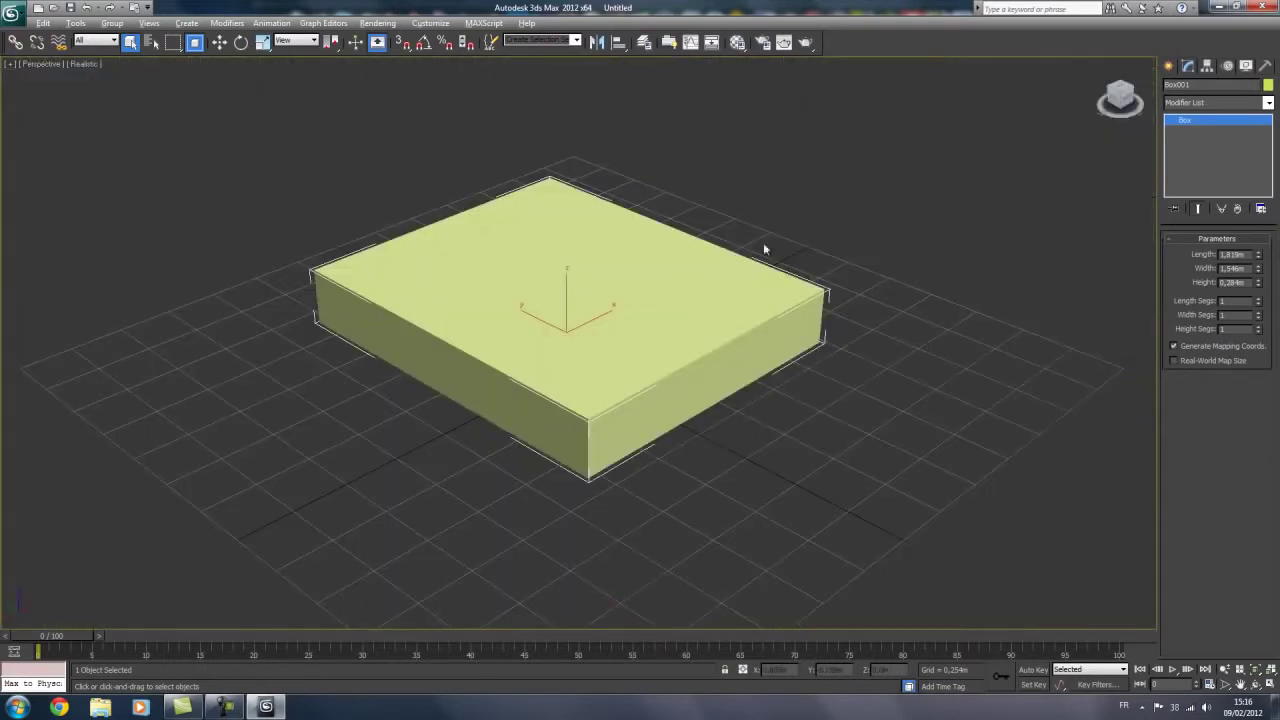
left_click(1268, 86)
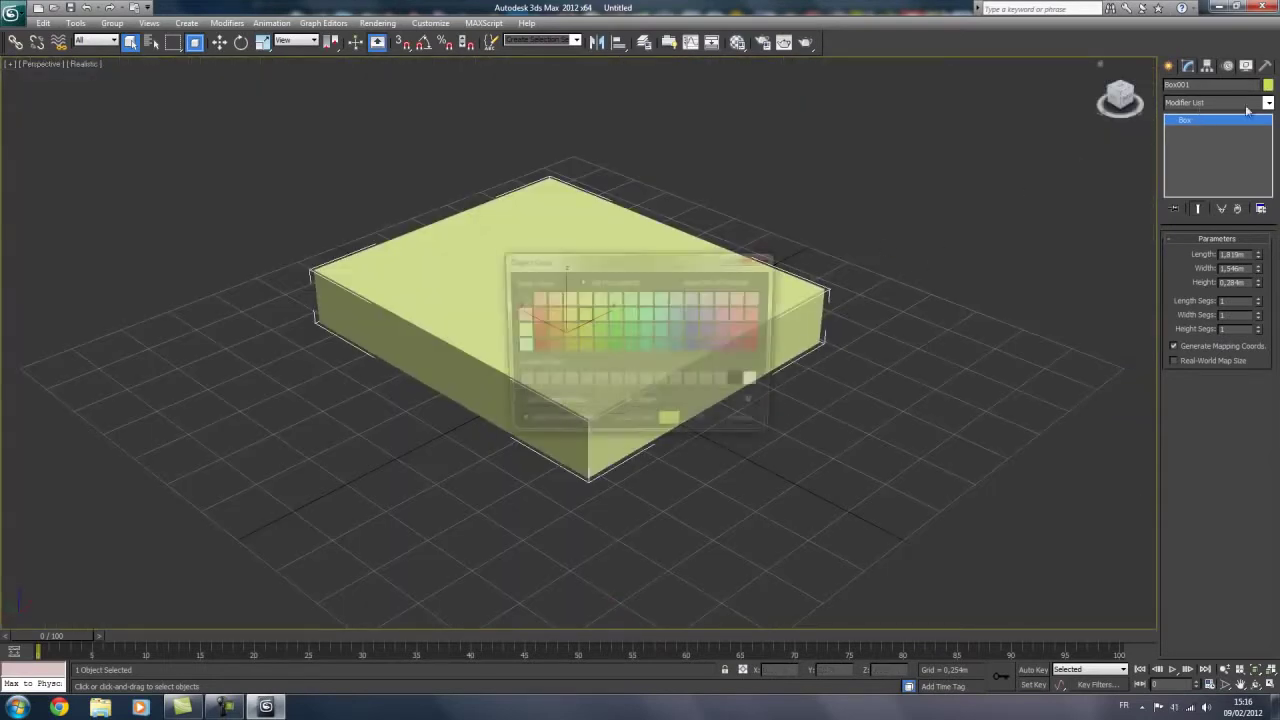
left_click(696, 340)
left_click(706, 425)
Step: Set the box's Length to 0,7m
scroll(485, 343, "up", 1)
scroll(485, 343, "up", 2)
middle_click_drag(789, 256, 788, 245)
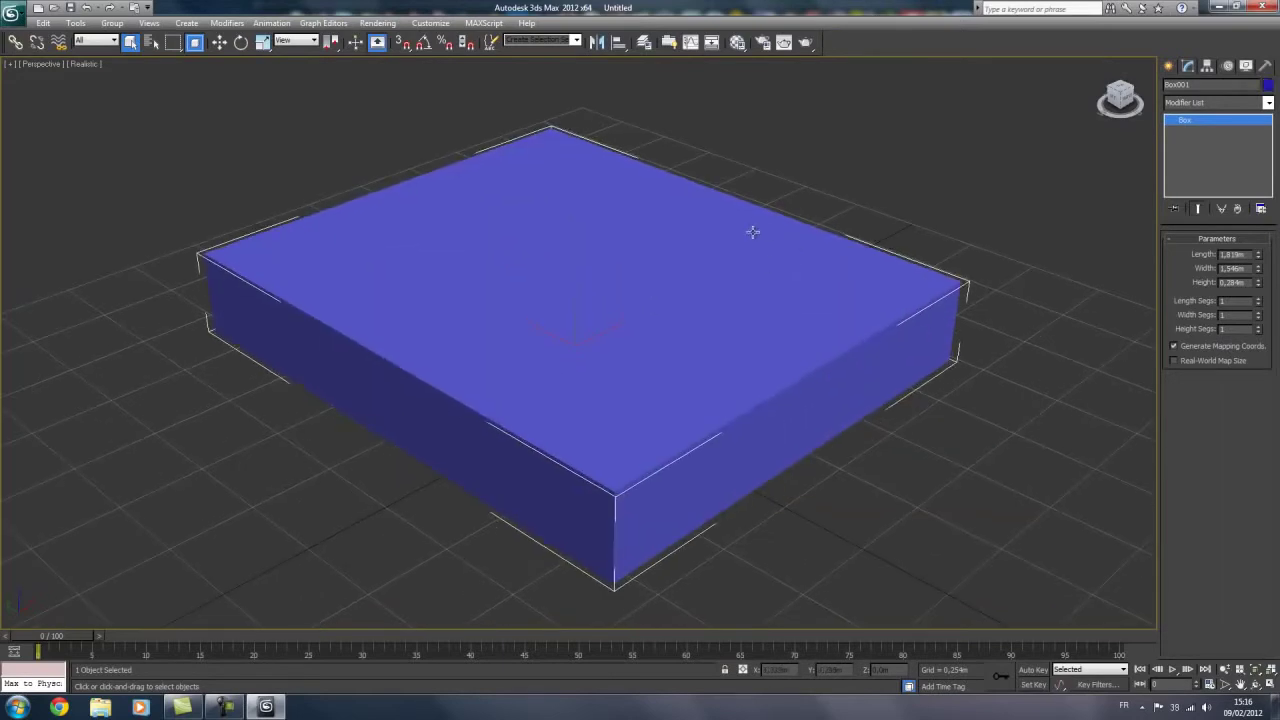
left_click_drag(1257, 258, 1257, 262)
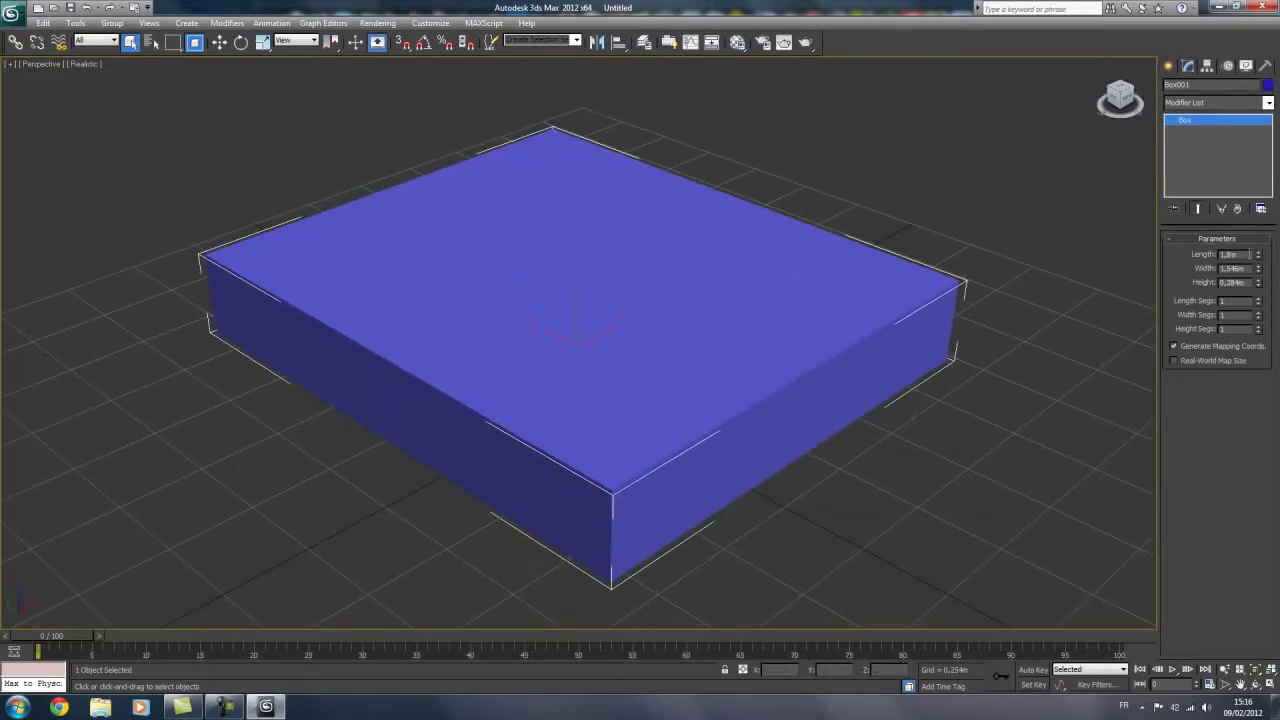
double_click(1248, 257)
type("0,3")
key("Return")
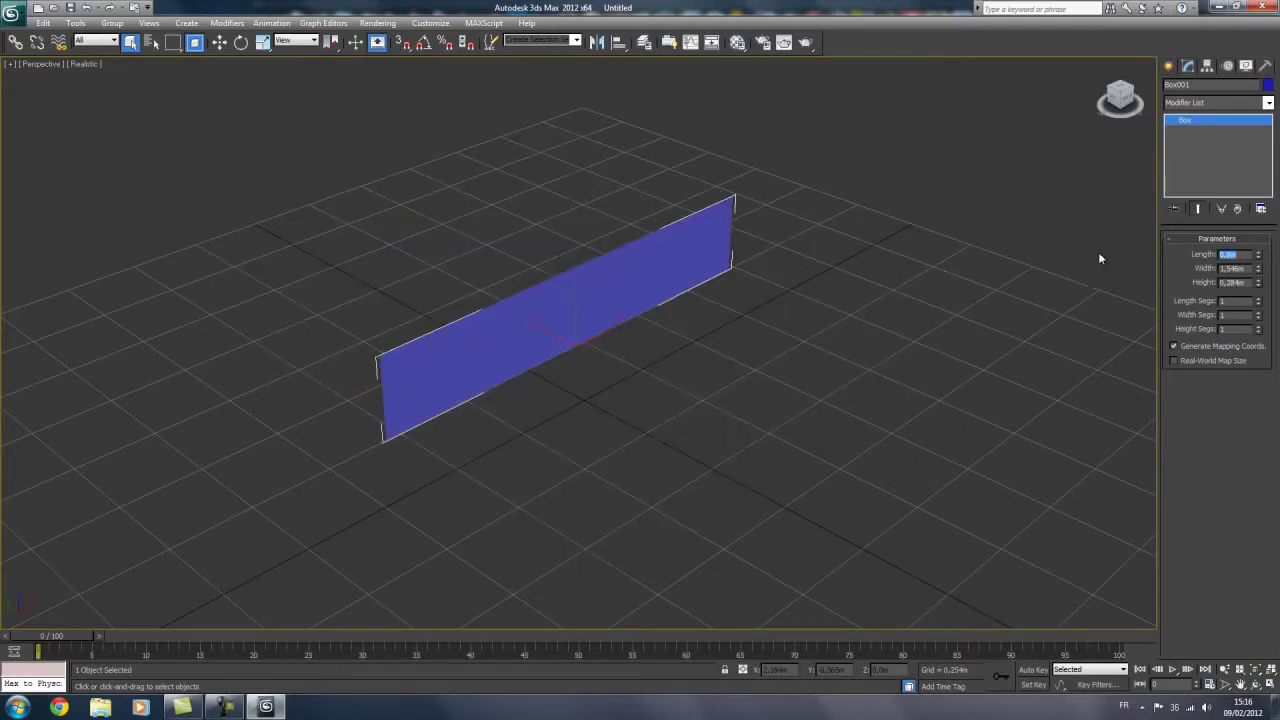
type("0")
type(",")
key("Return")
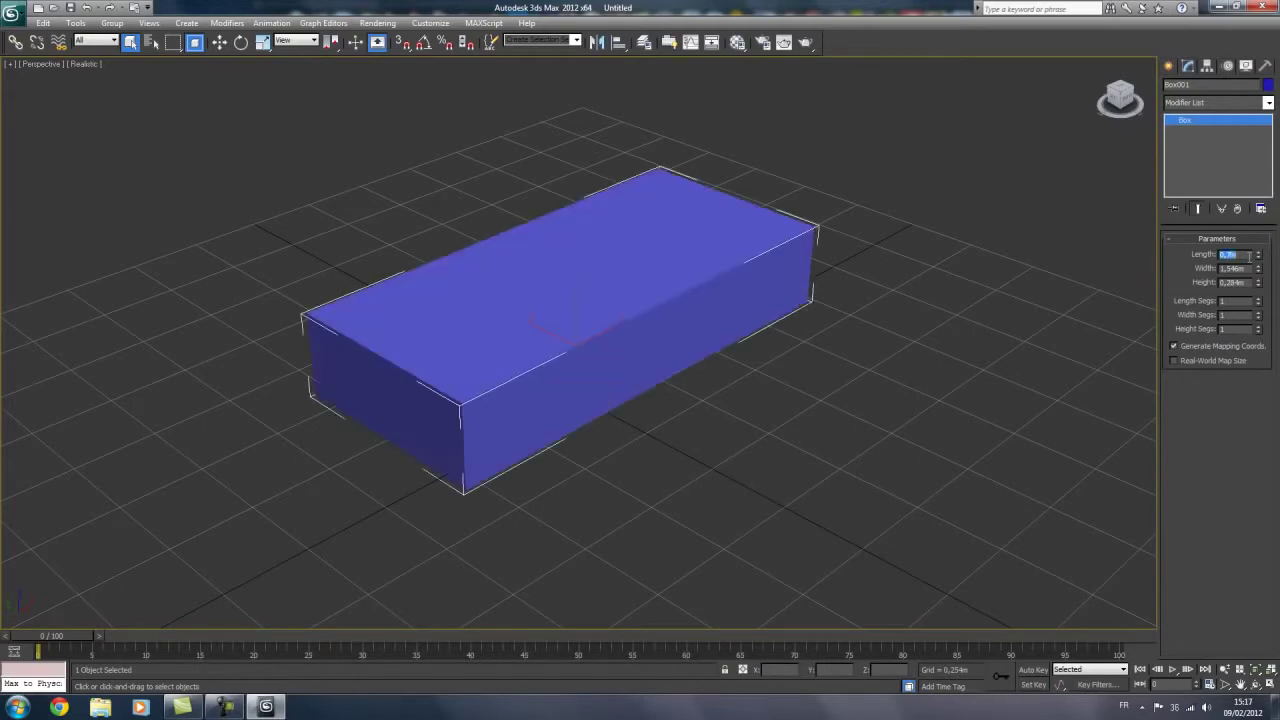
Step: Set Width to 0,7m and reduce Height to about 0,08m for a thin slab
key("Tab")
type("1,")
key("Return")
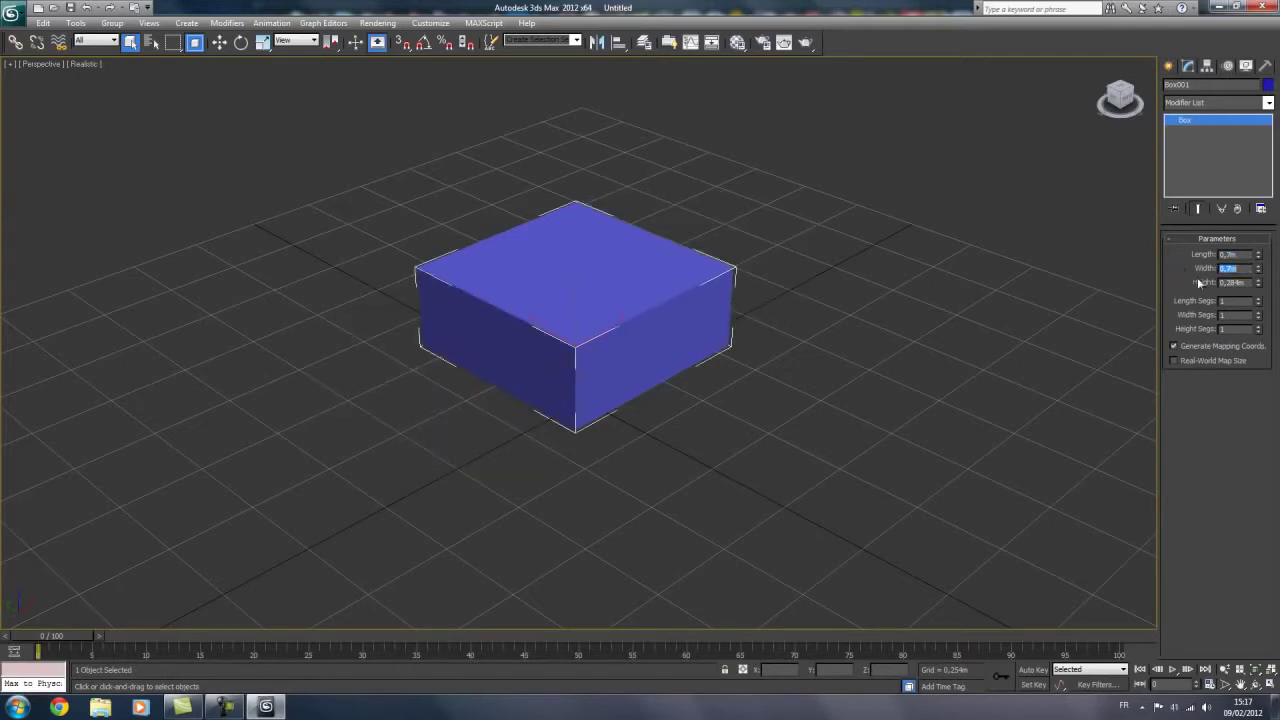
key("Tab")
type("0")
key("Return")
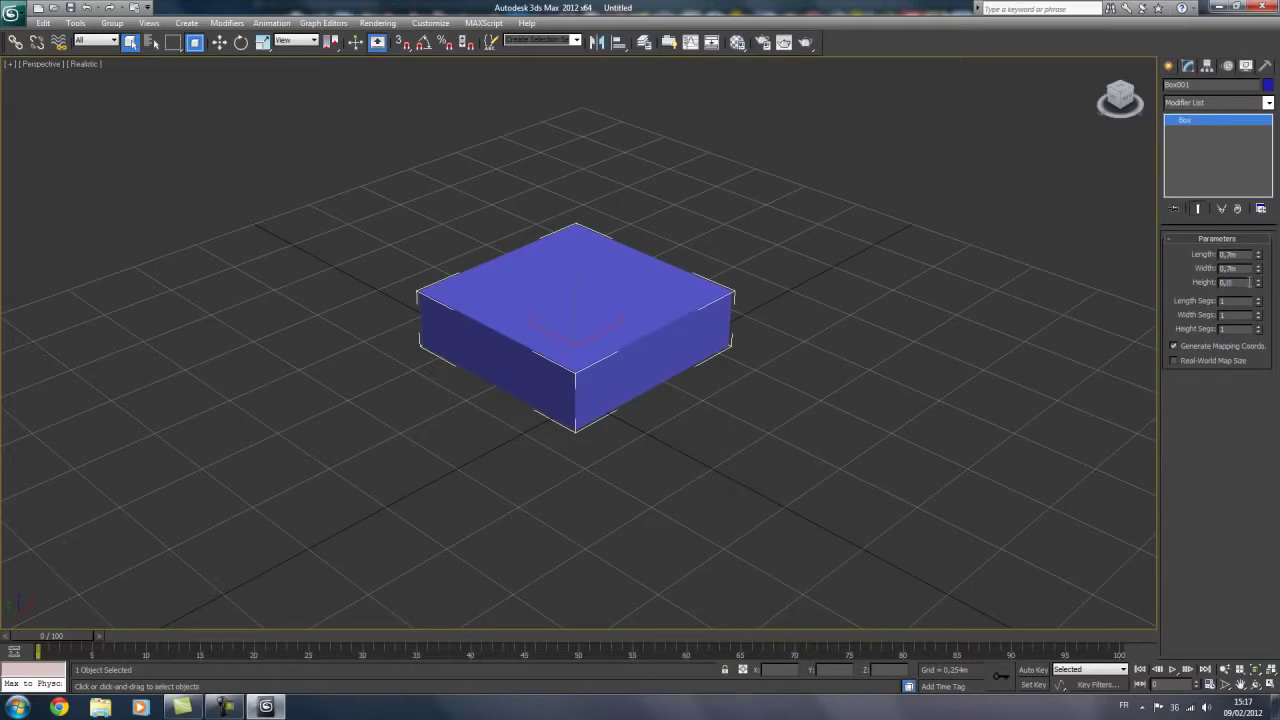
type("0,03")
key("Return")
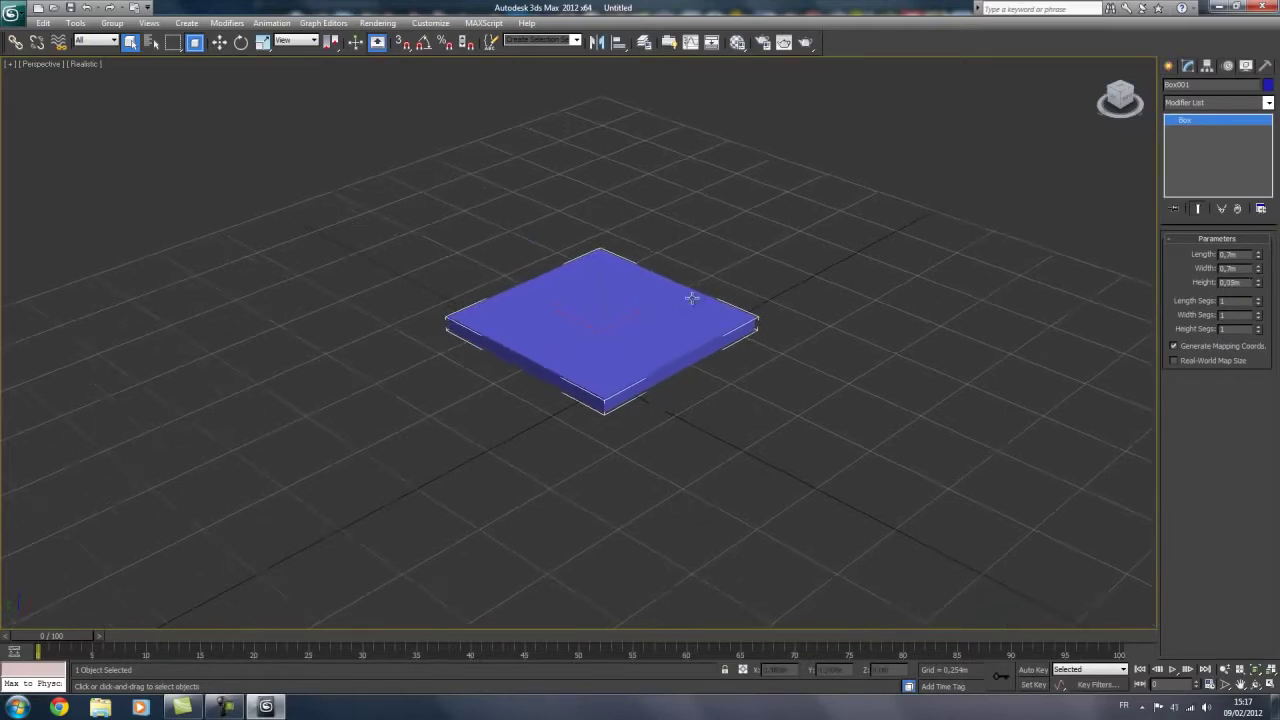
Step: Turn on F4 edged faces for the blue slab while orbiting and panning around it
scroll(563, 329, "up", 4)
mouse_move(571, 334)
middle_mouse_down("alt")
mouse_move(582, 268)
mouse_move(557, 346)
mouse_move(451, 306)
mouse_move(551, 354)
mouse_move(519, 344)
mouse_move(600, 329)
mouse_move(551, 343)
middle_mouse_up("alt")
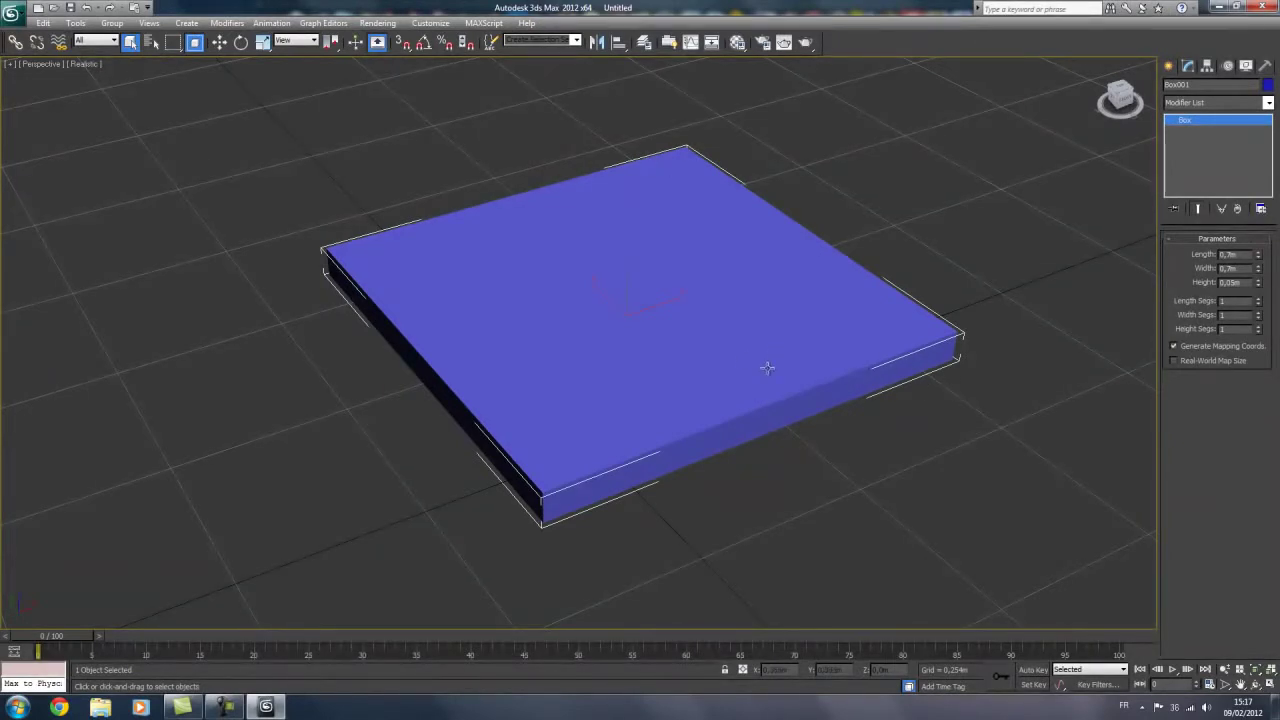
key("F4")
key("F4")
scroll(776, 423, "up", 3)
middle_click_drag(816, 453, 794, 409)
key("F4")
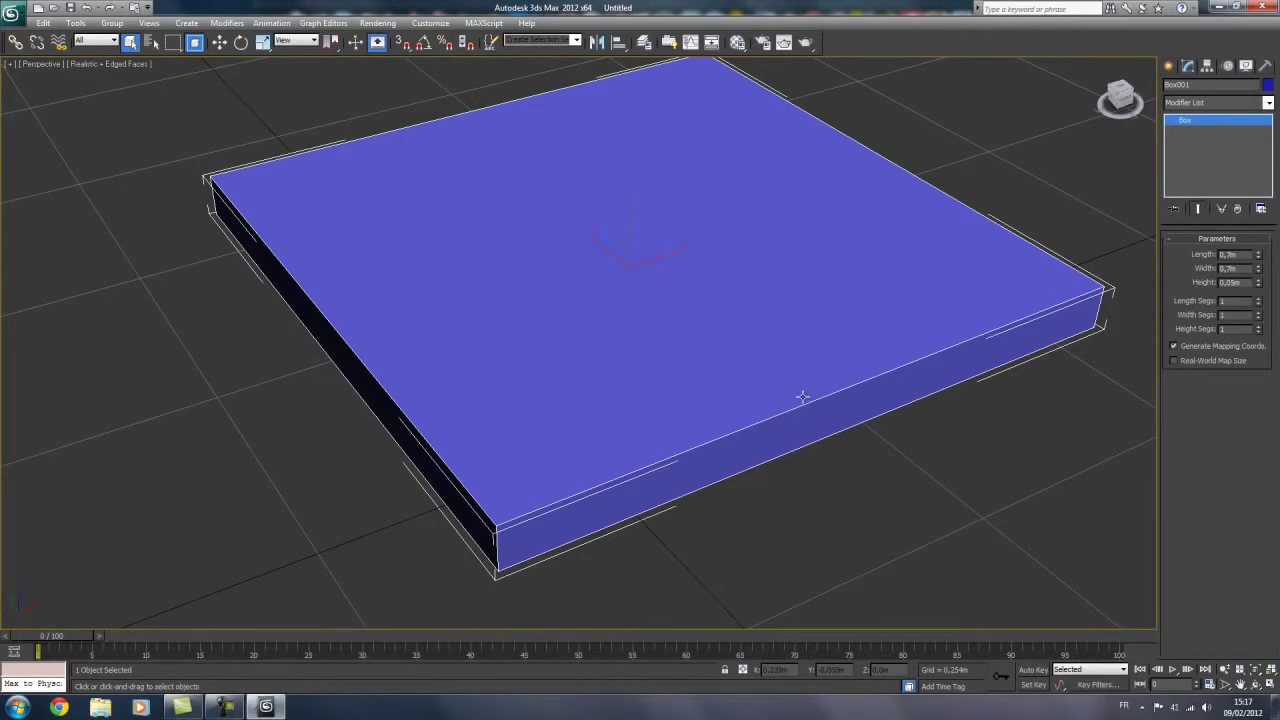
middle_click_drag(805, 397, 806, 423, "alt")
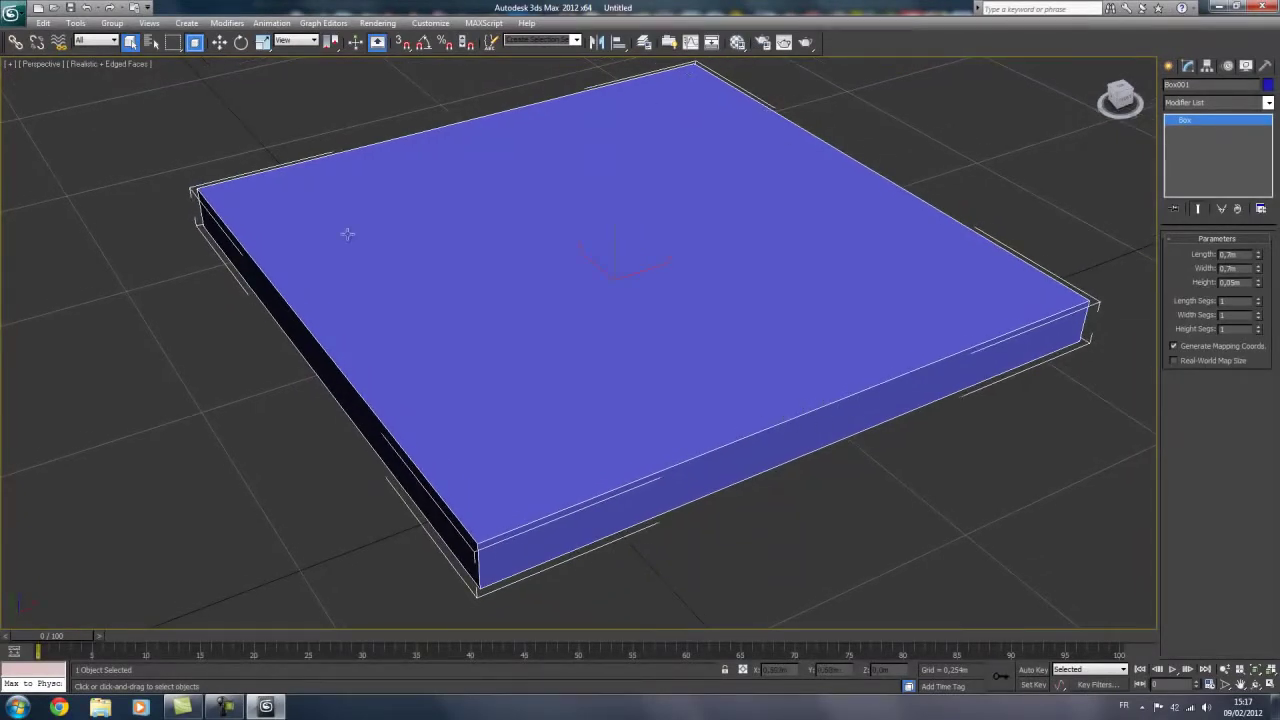
middle_click_drag(954, 355, 902, 366)
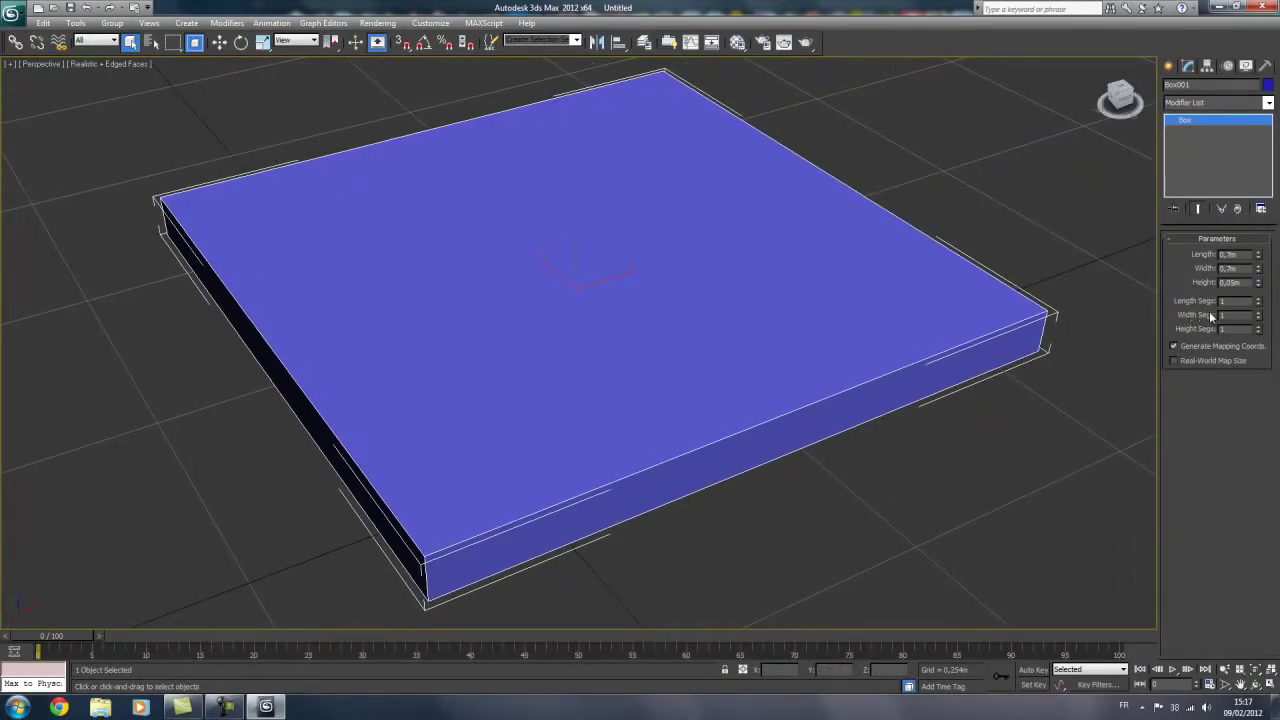
left_click(1260, 300)
left_click(1260, 300)
left_click(1261, 300)
left_click(1262, 300)
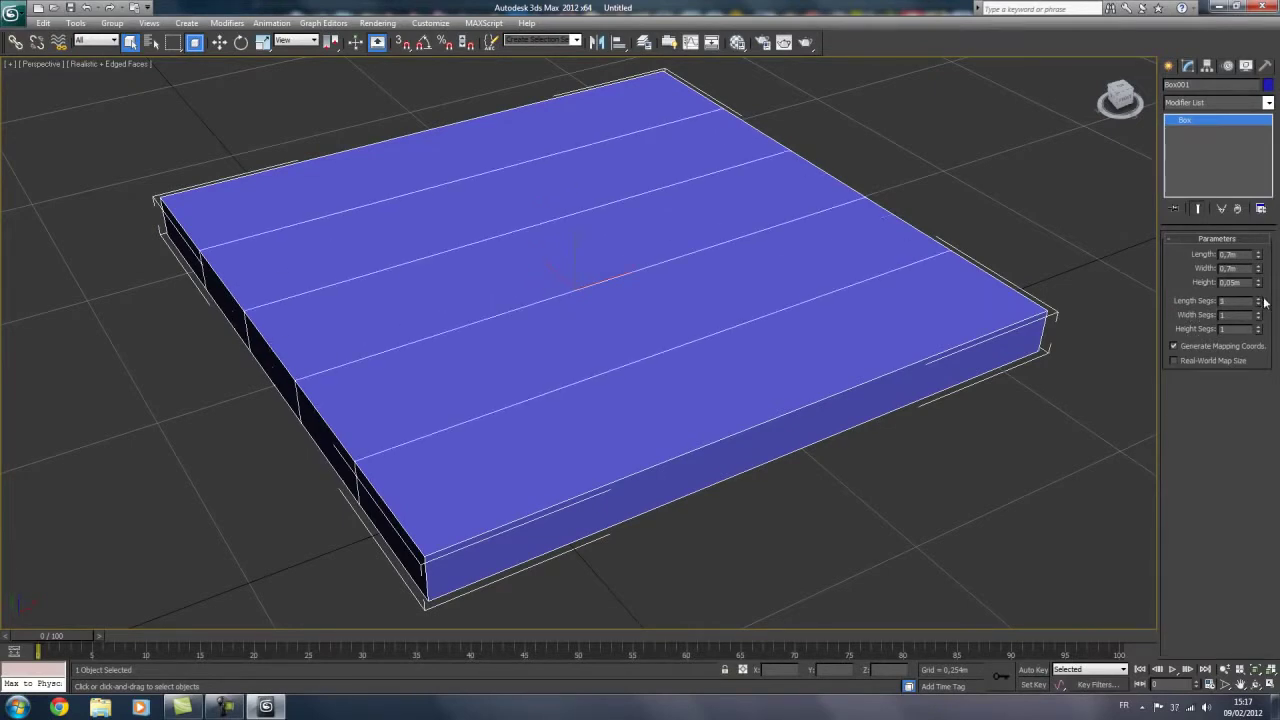
left_click(1260, 300)
left_click_drag(1258, 320, 1268, 305)
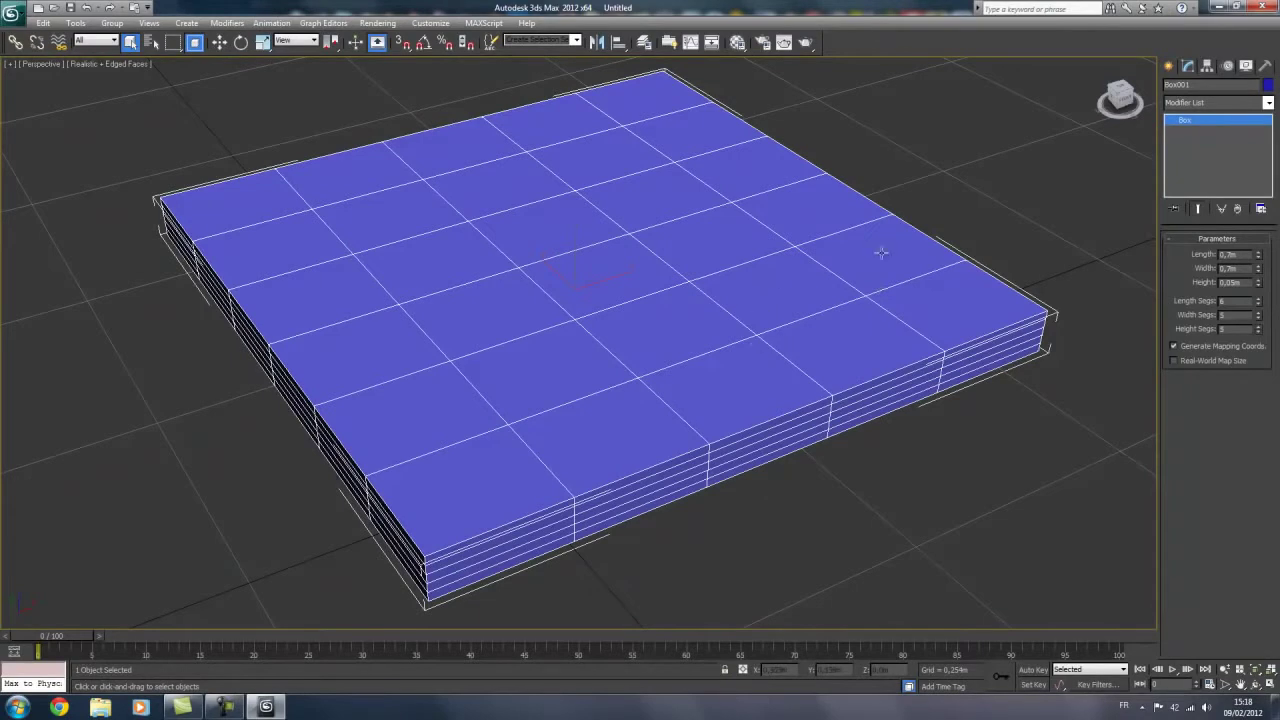
right_click(1259, 329)
right_click(1259, 315)
right_click(1259, 301)
mouse_move(1041, 372)
middle_mouse_down()
mouse_move(1017, 380)
mouse_move(977, 362)
middle_mouse_up()
scroll(1017, 380, "down", 3)
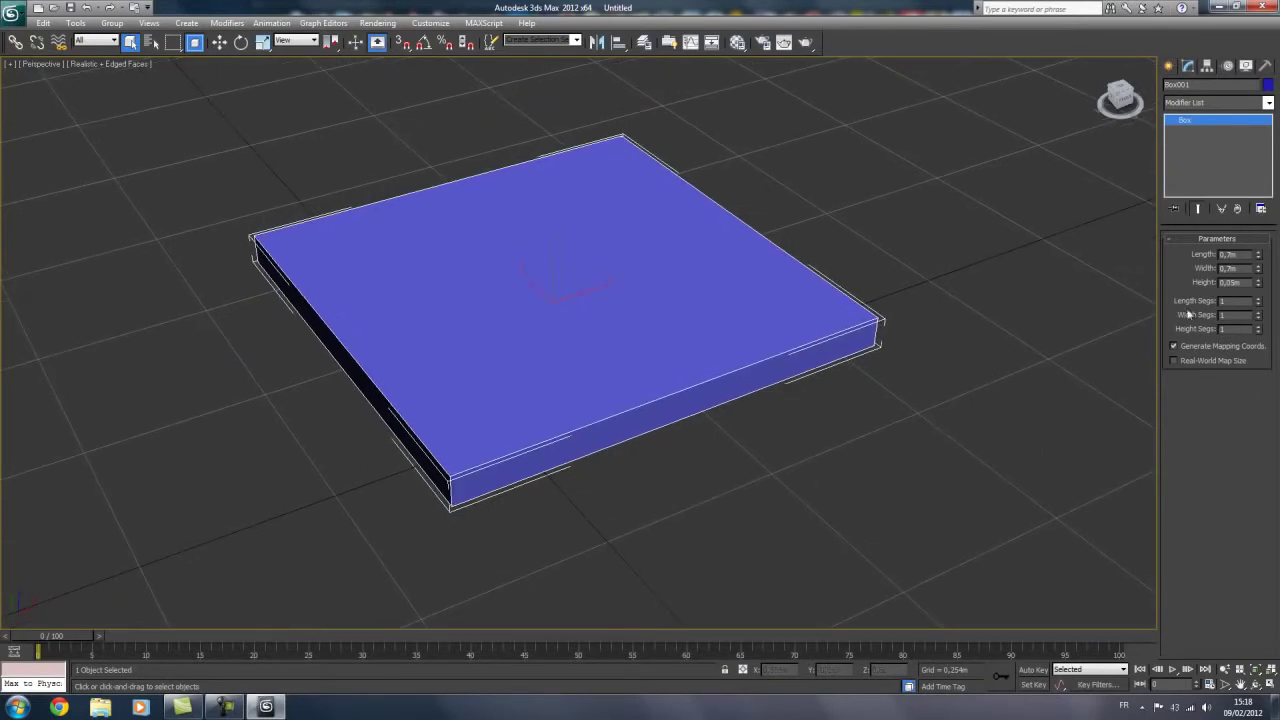
left_click(974, 286)
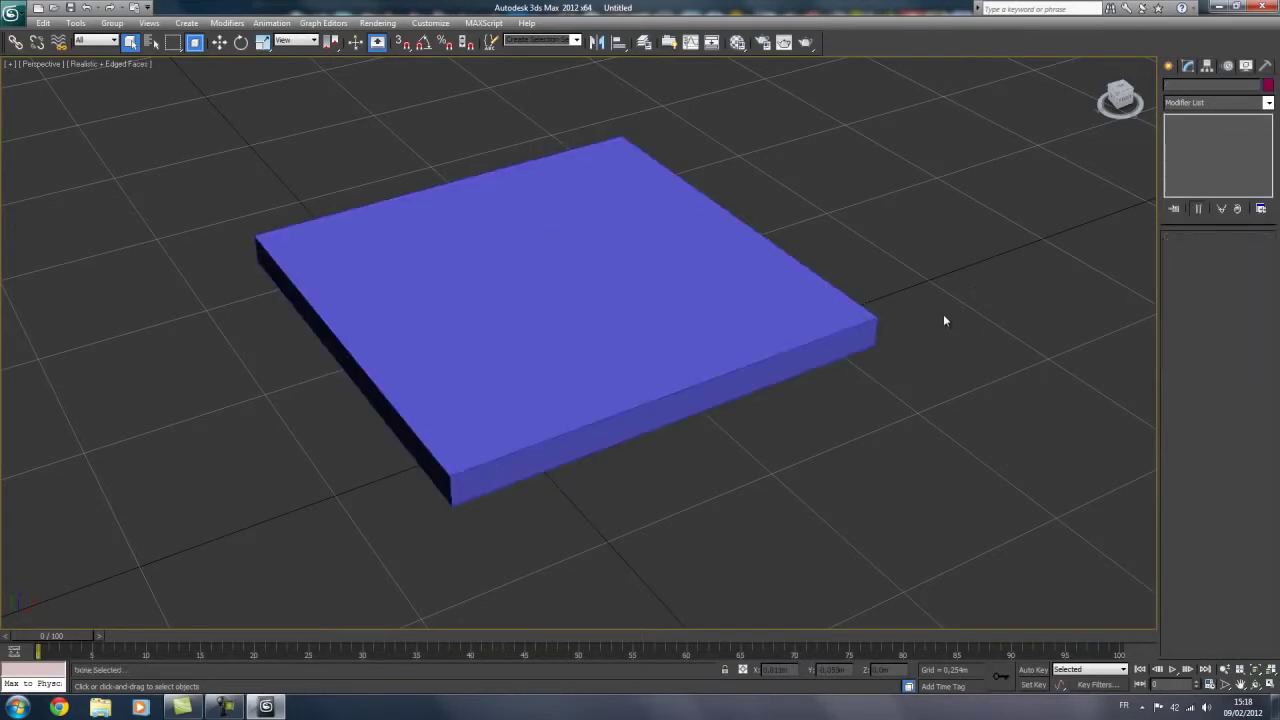
scroll(617, 347, "down", 3)
left_click(617, 347)
scroll(548, 343, "up", 3)
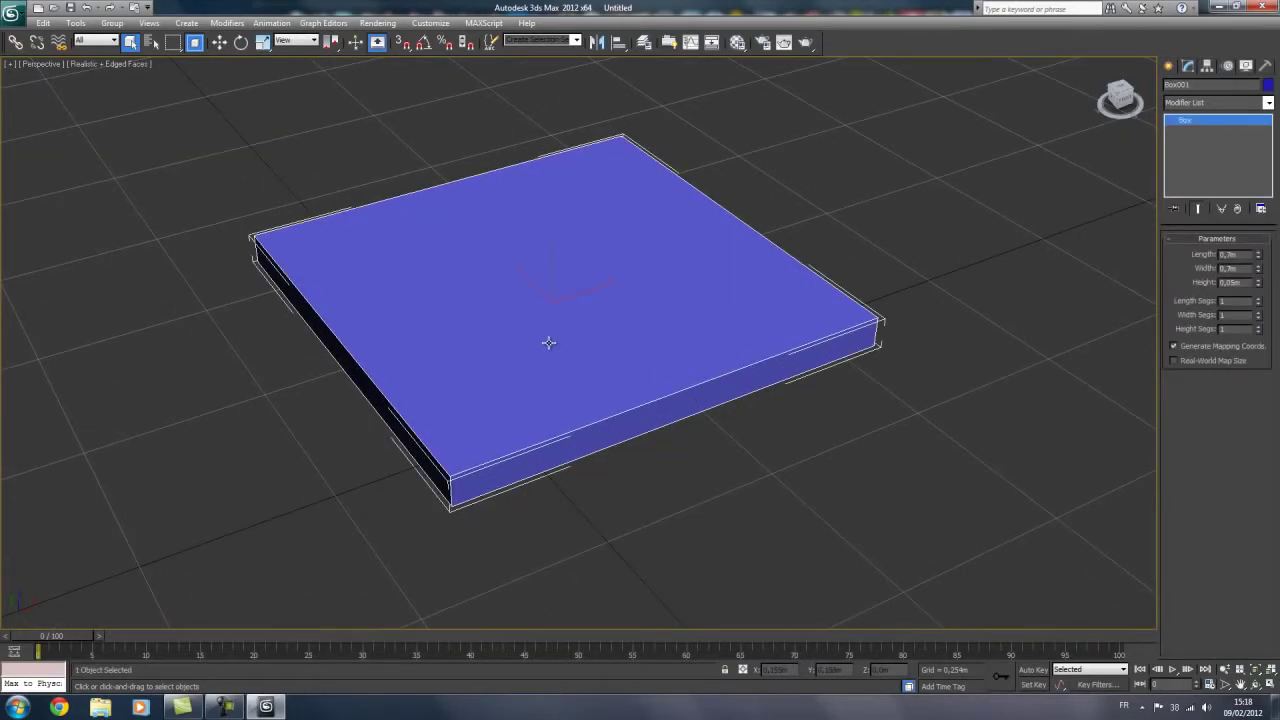
mouse_move(548, 343)
middle_mouse_down("alt")
mouse_move(637, 217)
mouse_move(757, 266)
mouse_move(597, 346)
mouse_move(655, 336)
mouse_move(631, 351)
mouse_move(711, 251)
mouse_move(637, 327)
mouse_move(617, 321)
middle_mouse_up("alt")
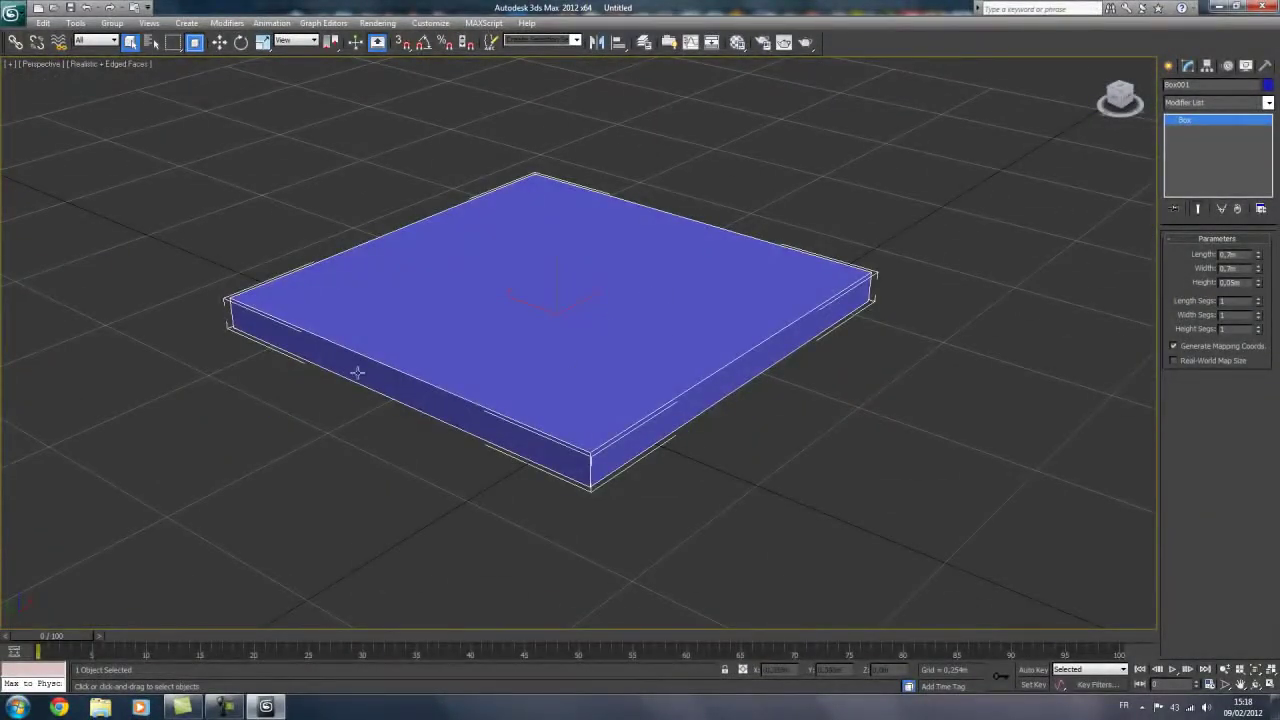
mouse_move(389, 266)
middle_mouse_down("alt")
mouse_move(420, 237)
mouse_move(290, 293)
mouse_move(331, 171)
mouse_move(466, 251)
mouse_move(380, 306)
mouse_move(551, 277)
mouse_move(375, 287)
middle_mouse_up("alt")
scroll(379, 307, "down", 5)
mouse_move(523, 323)
middle_mouse_down("alt")
mouse_move(440, 309)
mouse_move(389, 251)
mouse_move(404, 281)
middle_mouse_up("alt")
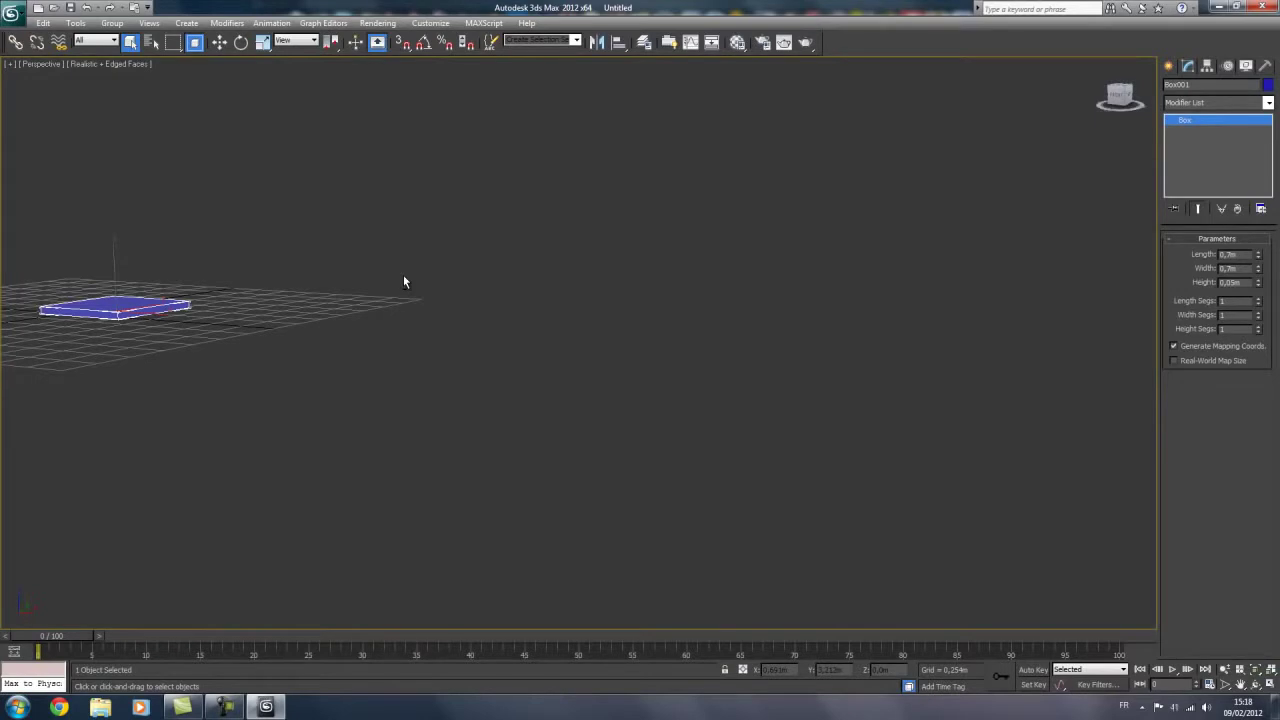
left_click(271, 354)
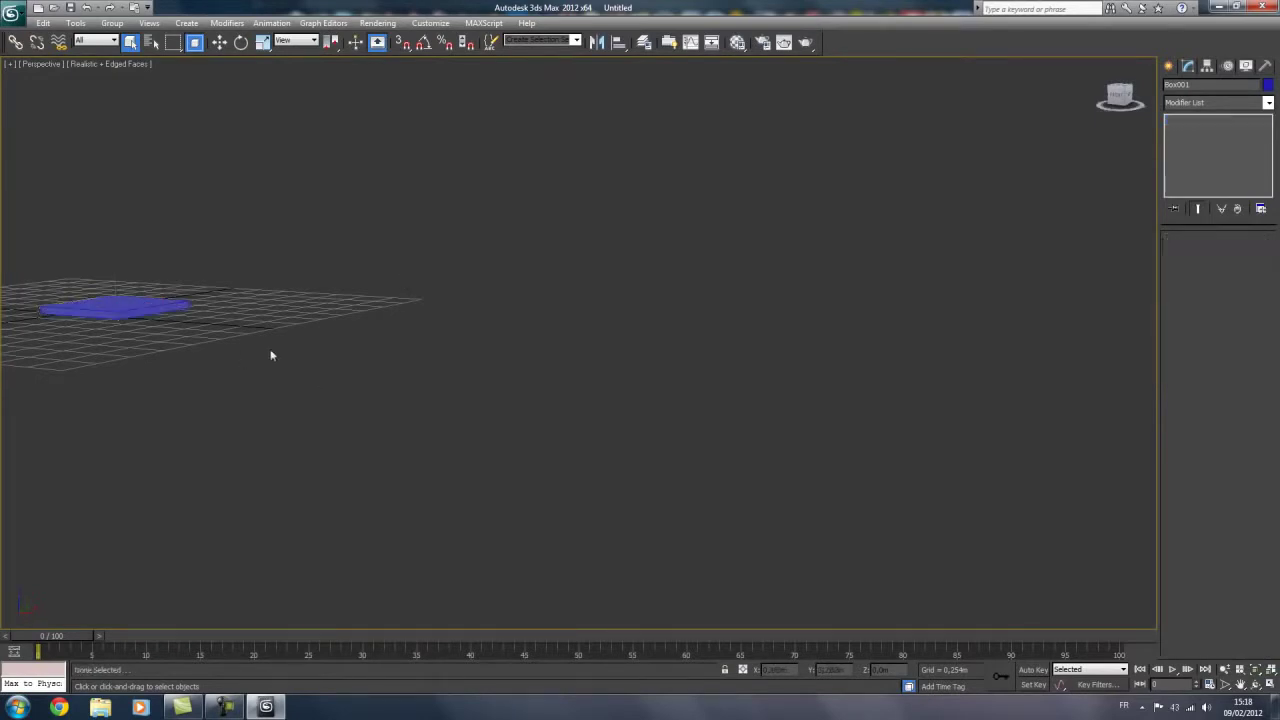
left_click(129, 300)
key("z")
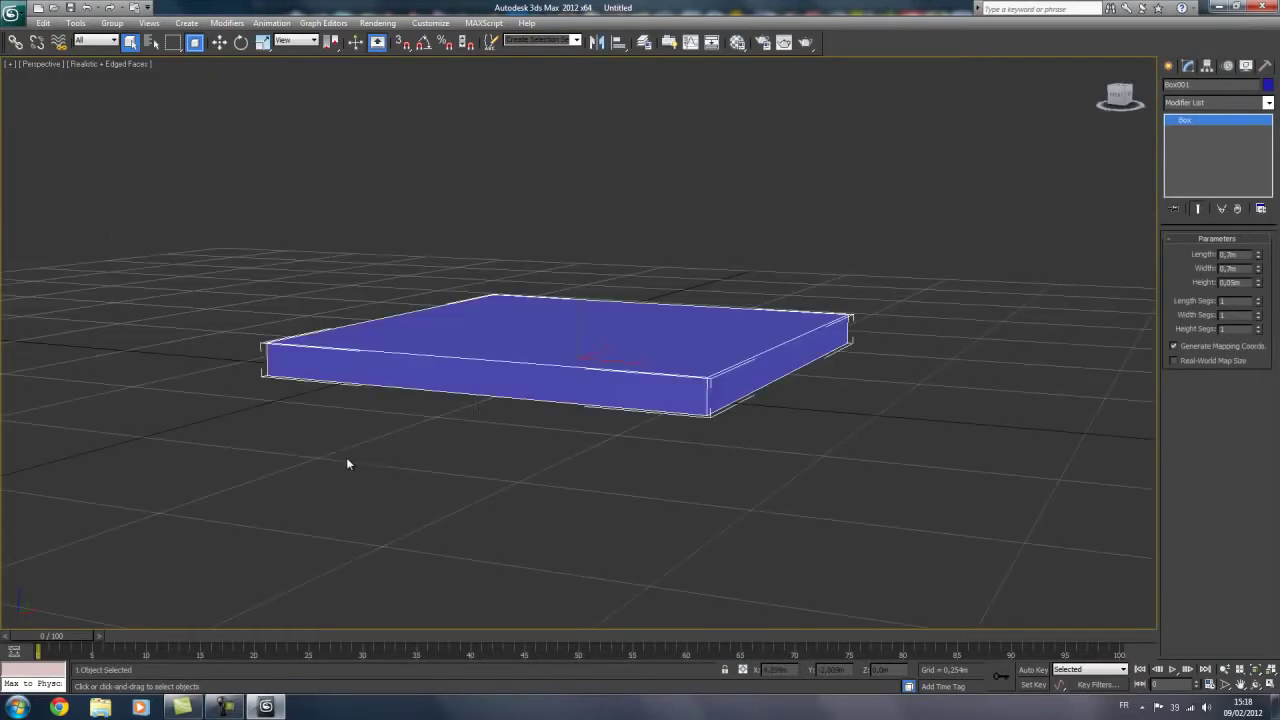
mouse_move(213, 262)
middle_mouse_down("alt")
mouse_move(257, 337)
mouse_move(380, 234)
mouse_move(408, 177)
mouse_move(559, 218)
mouse_move(491, 329)
mouse_move(583, 300)
middle_mouse_up("alt")
scroll(583, 300, "down", 5)
Step: Create a pink sphere, Sphere001, above and to the right of the blue slab
left_click(1167, 66)
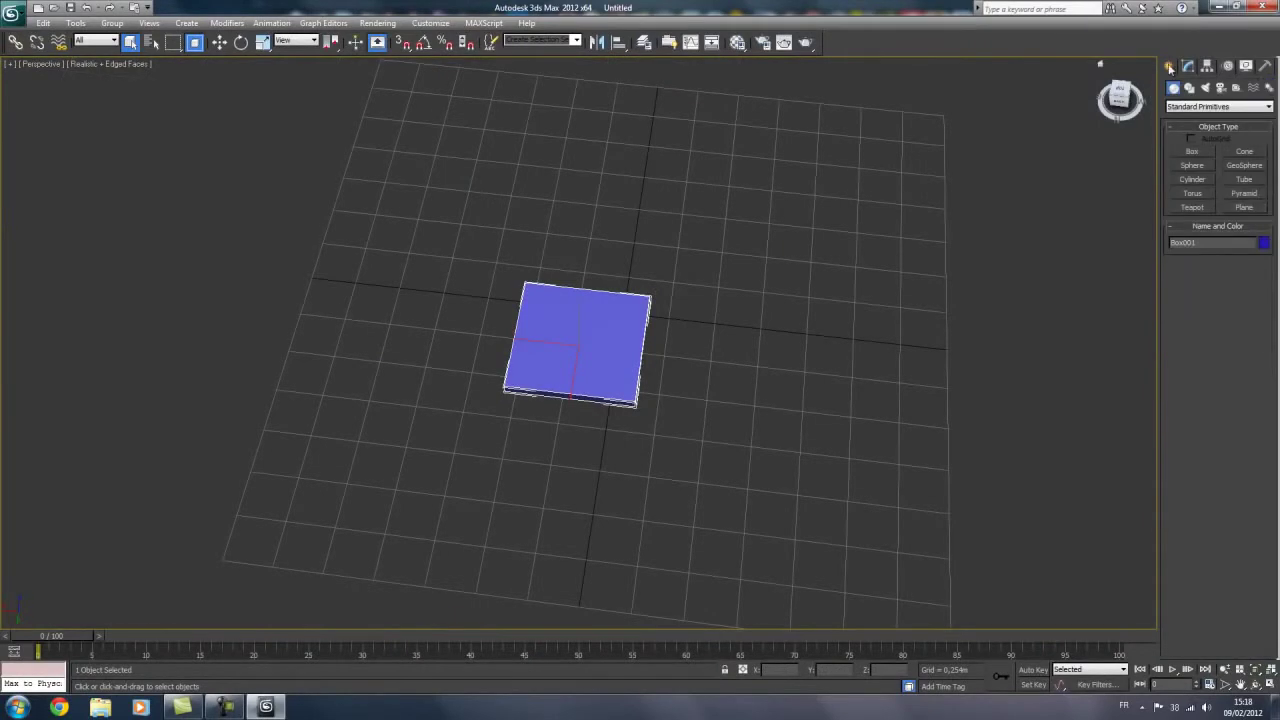
left_click(1192, 165)
left_click_drag(889, 229, 925, 240)
right_click(738, 270)
left_click(745, 253)
Step: Orbit around the scene, then select the sphere and zoom to frame it
mouse_move(745, 253)
middle_mouse_down("alt")
mouse_move(714, 260)
mouse_move(637, 206)
mouse_move(557, 257)
middle_mouse_up("alt")
scroll(676, 381, "up", 5)
mouse_move(676, 381)
middle_mouse_down("alt")
mouse_move(580, 351)
mouse_move(711, 334)
mouse_move(683, 377)
mouse_move(645, 382)
mouse_move(680, 368)
middle_mouse_up("alt")
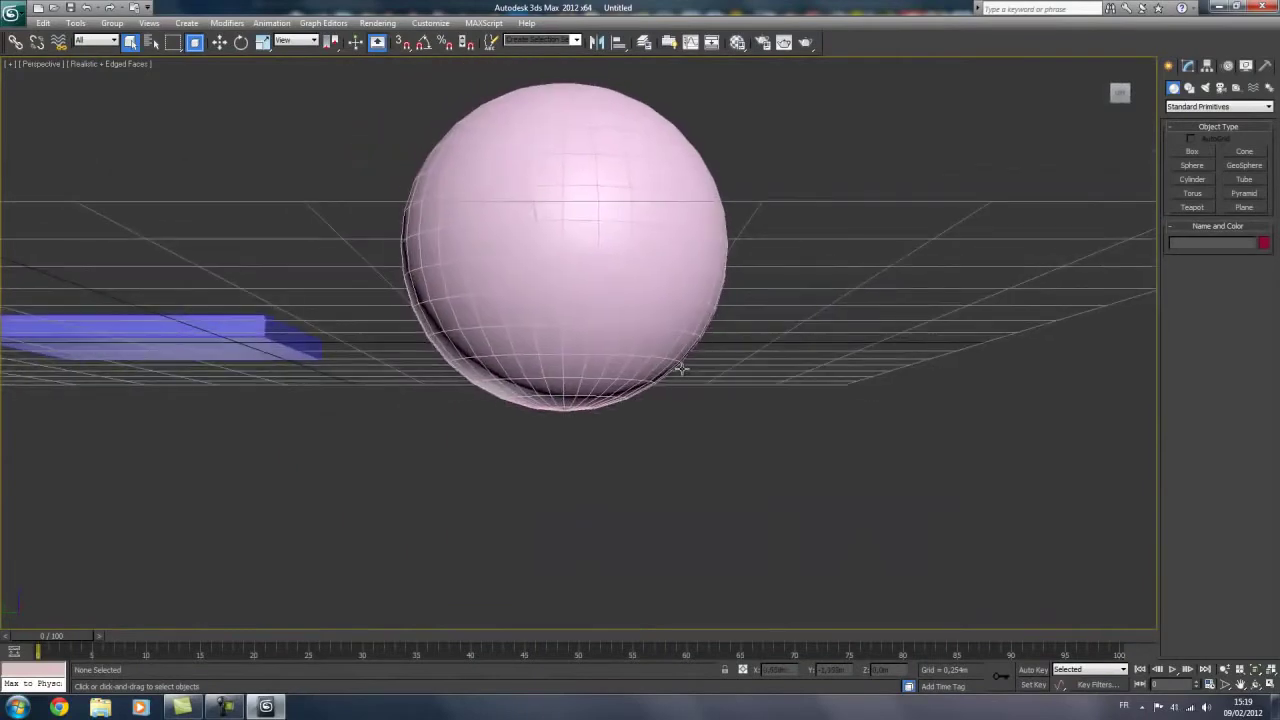
mouse_move(479, 308)
middle_mouse_down("alt")
mouse_move(407, 343)
mouse_move(323, 349)
mouse_move(443, 306)
mouse_move(522, 317)
middle_mouse_up("alt")
left_click(988, 372)
key("z")
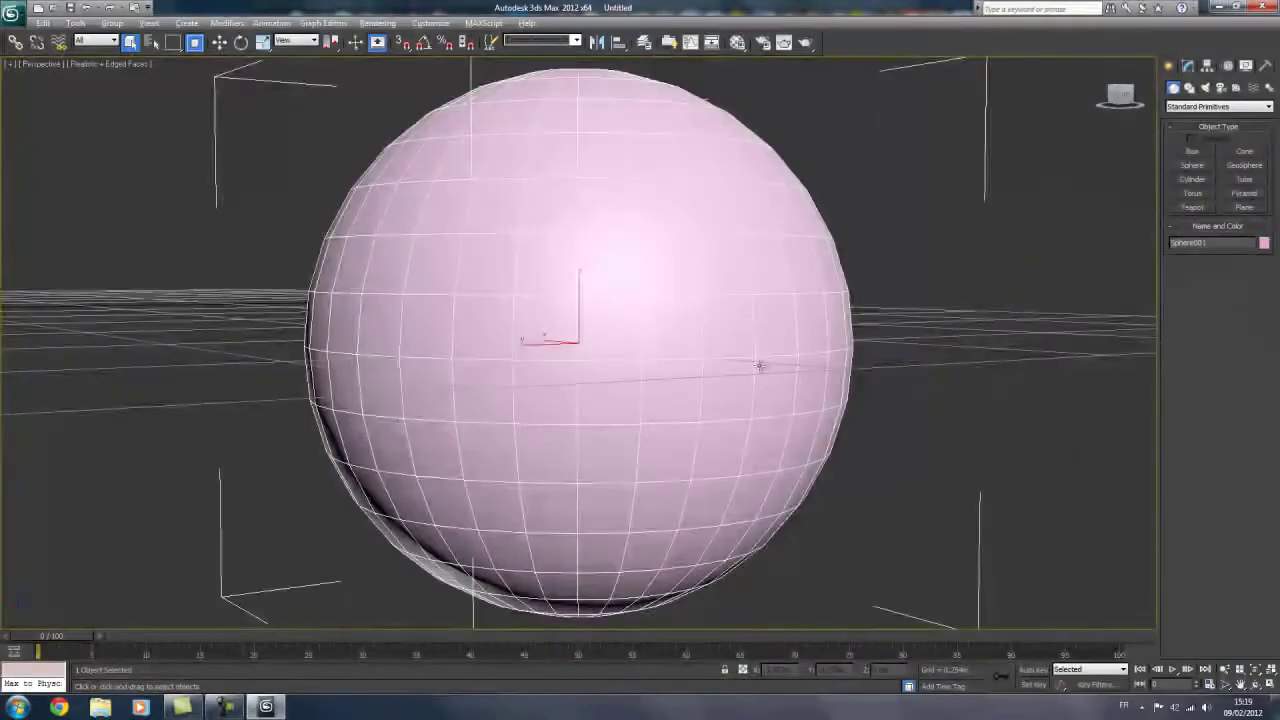
Step: Select the blue slab, zoom to frame it and orbit around it
scroll(760, 366, "down", 5)
mouse_move(760, 366)
middle_mouse_down("alt")
mouse_move(601, 400)
mouse_move(646, 257)
mouse_move(743, 363)
mouse_move(655, 372)
middle_mouse_up("alt")
left_click(815, 113)
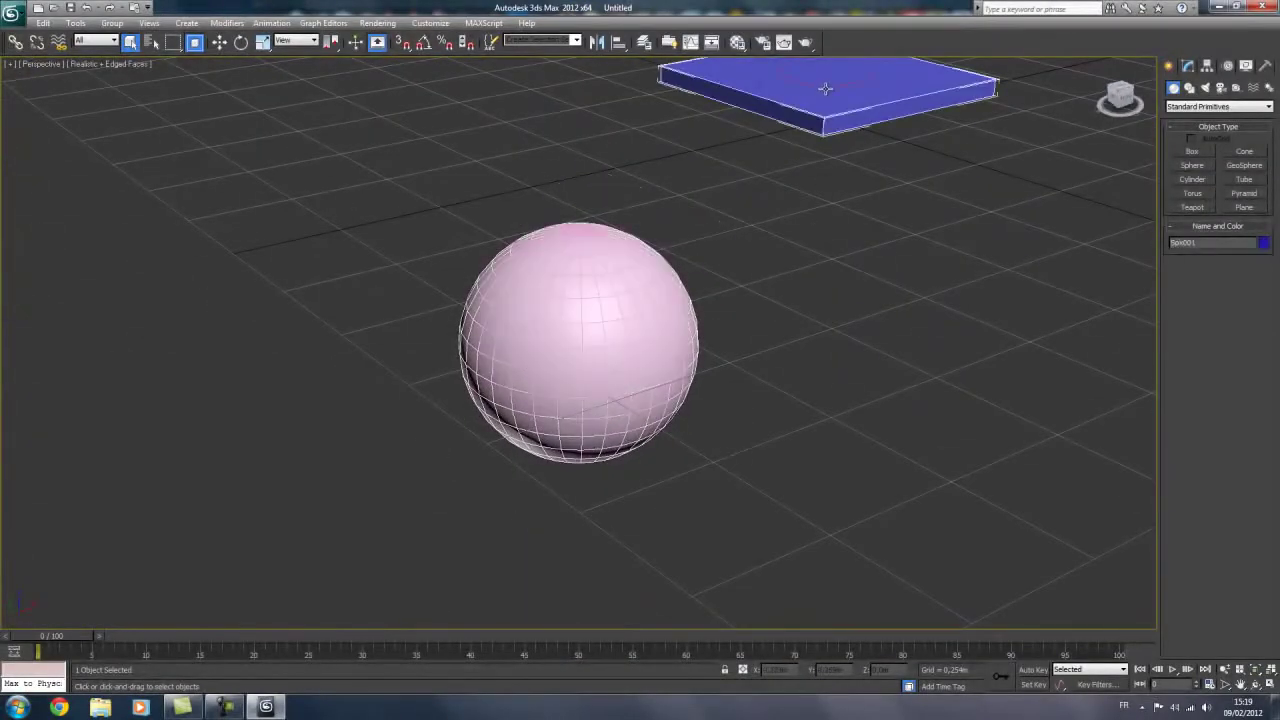
key("z")
mouse_move(780, 231)
middle_mouse_down("alt")
mouse_move(700, 135)
mouse_move(500, 246)
middle_mouse_up("alt")
Step: Delete the pink sphere Sphere001 from the scene
scroll(634, 229, "down", 3)
middle_click_drag(634, 229, 571, 234, "alt")
scroll(710, 177, "down", 2)
left_click(762, 189)
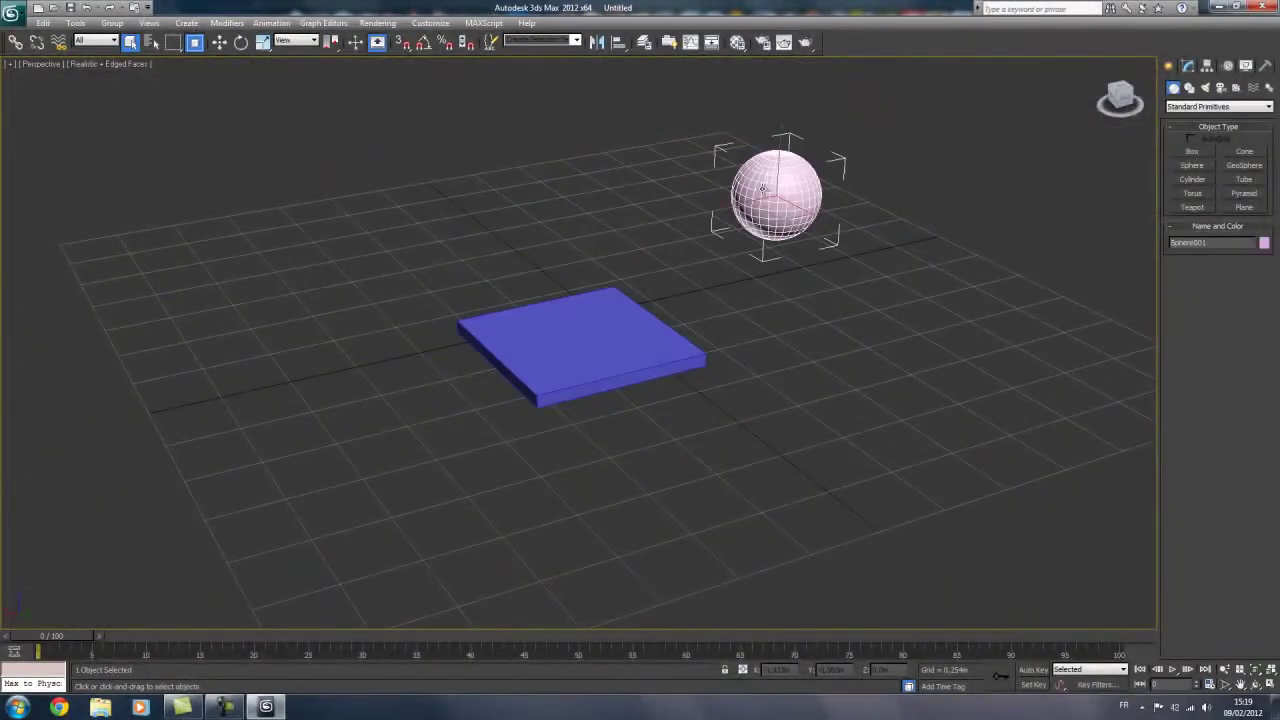
key("Delete")
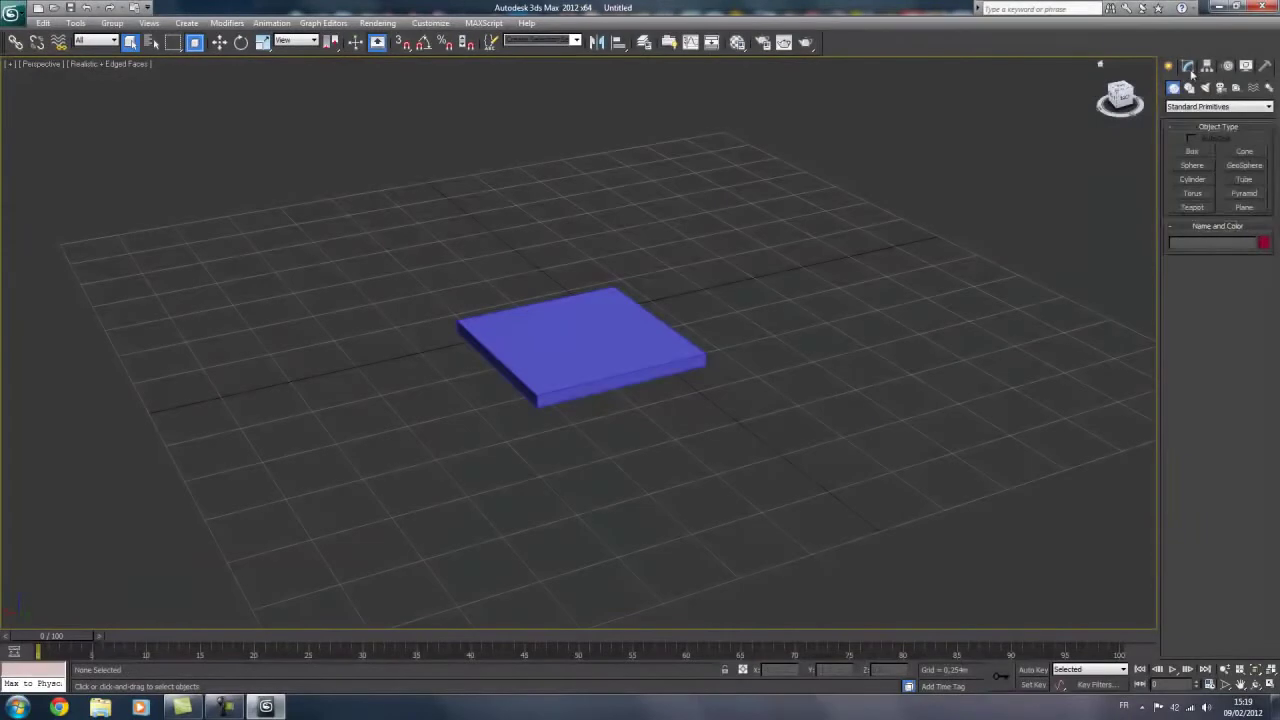
Step: Reselect the blue slab and adjust the view around it
left_click(580, 360)
scroll(591, 349, "up", 2)
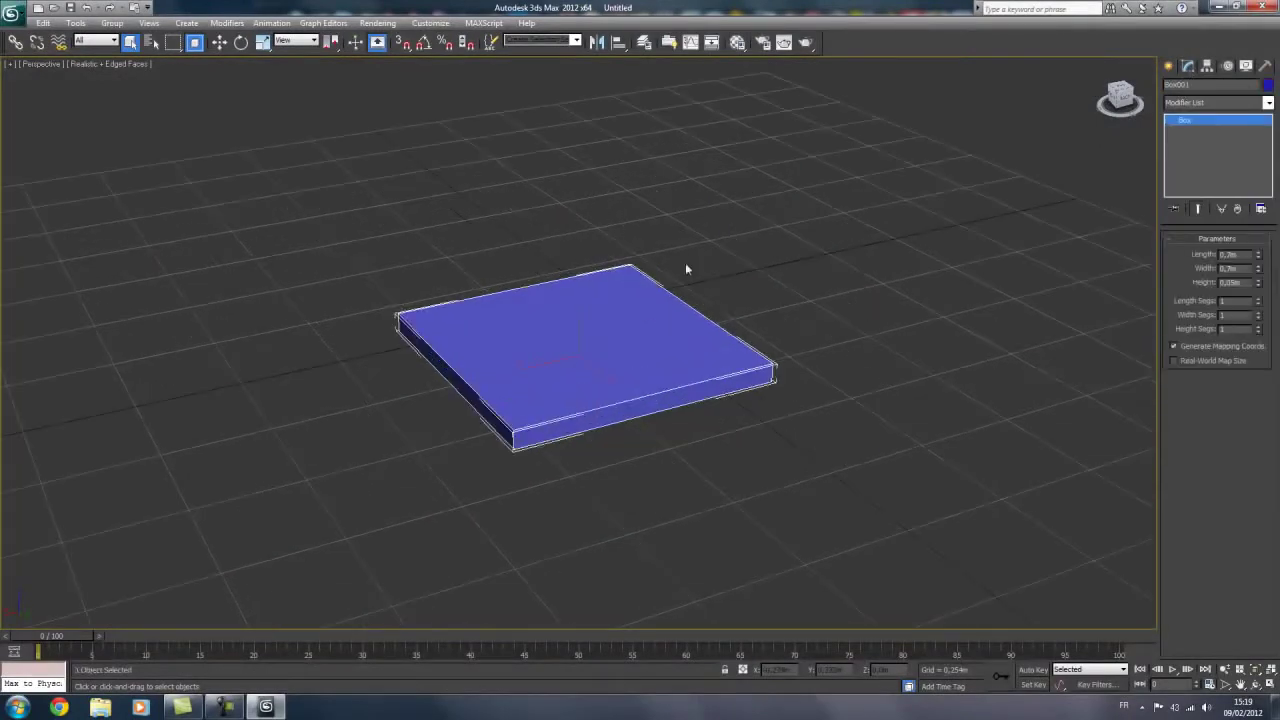
scroll(730, 327, "up", 2)
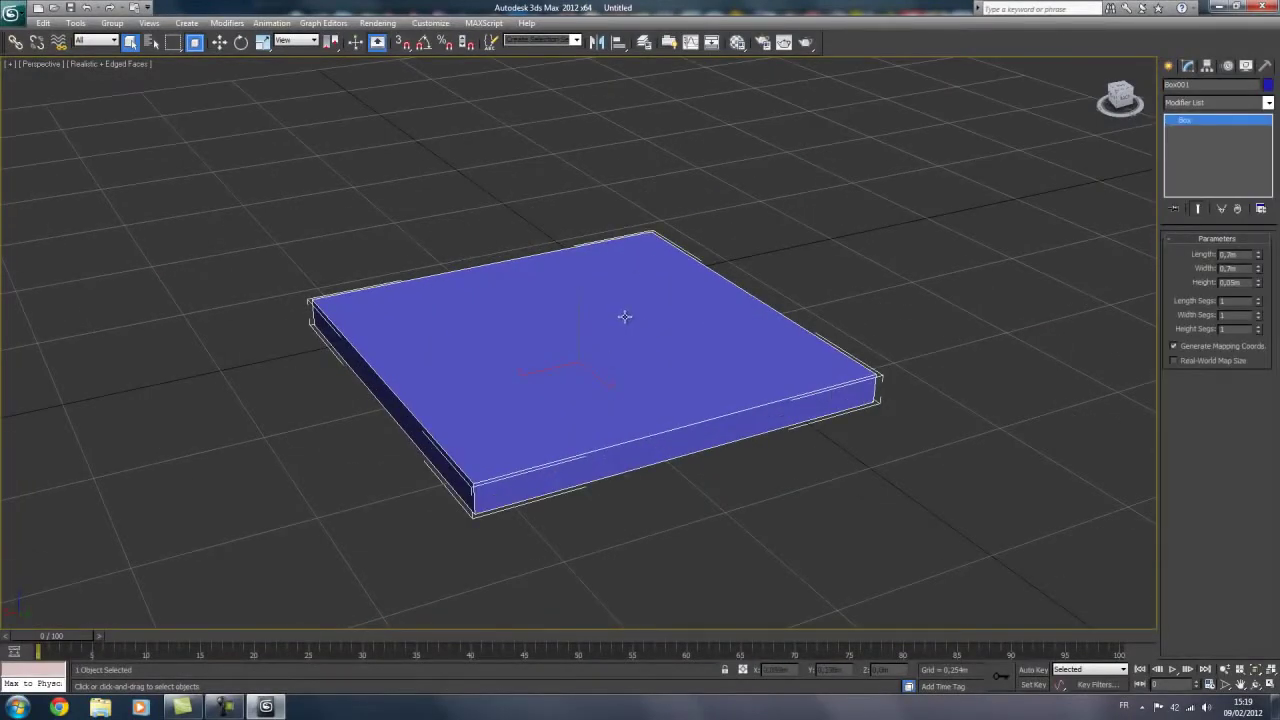
middle_click_drag(625, 312, 619, 304)
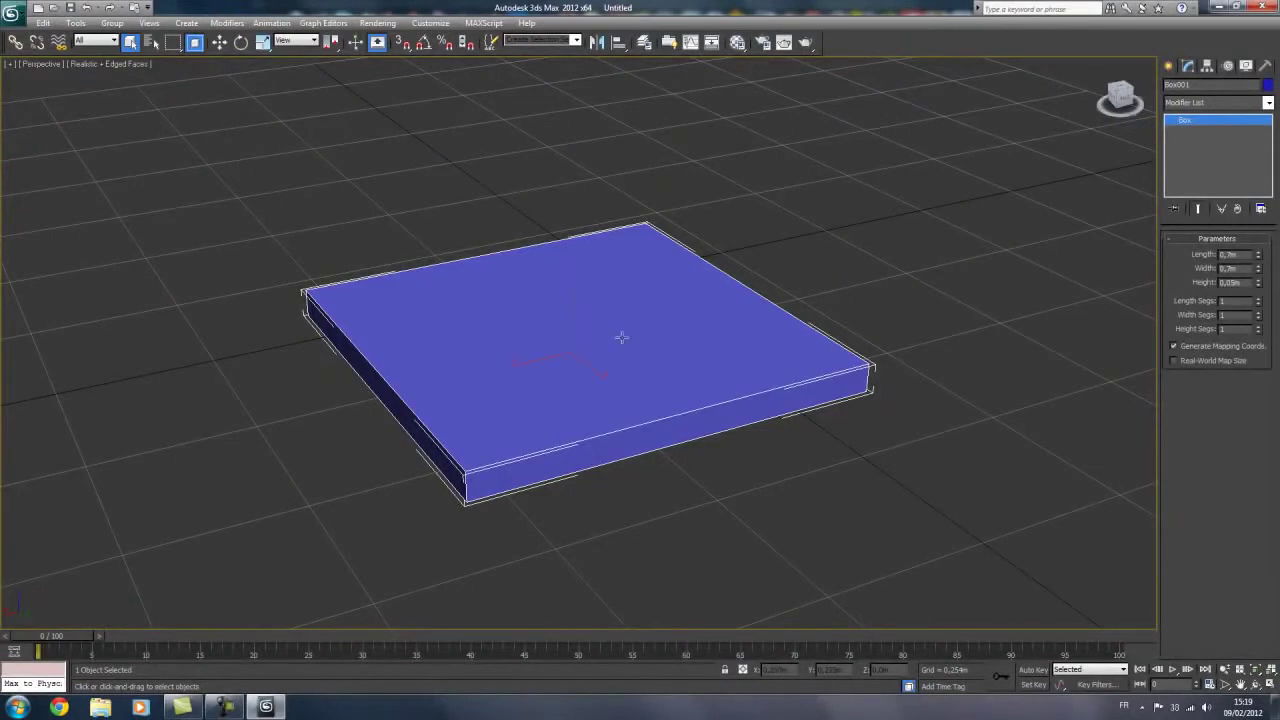
Step: Convert Box001 to an Editable Poly through the quad menu's Convert To option
right_click(566, 313)
mouse_move(605, 433)
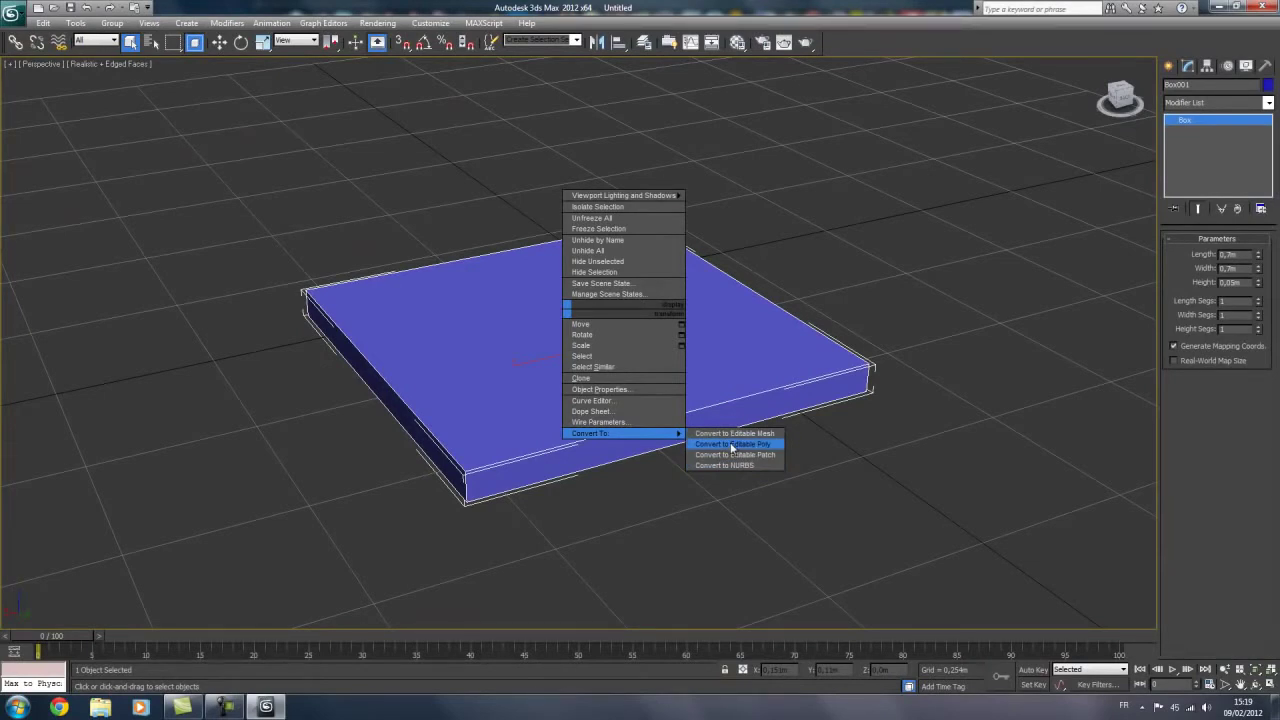
left_click(733, 444)
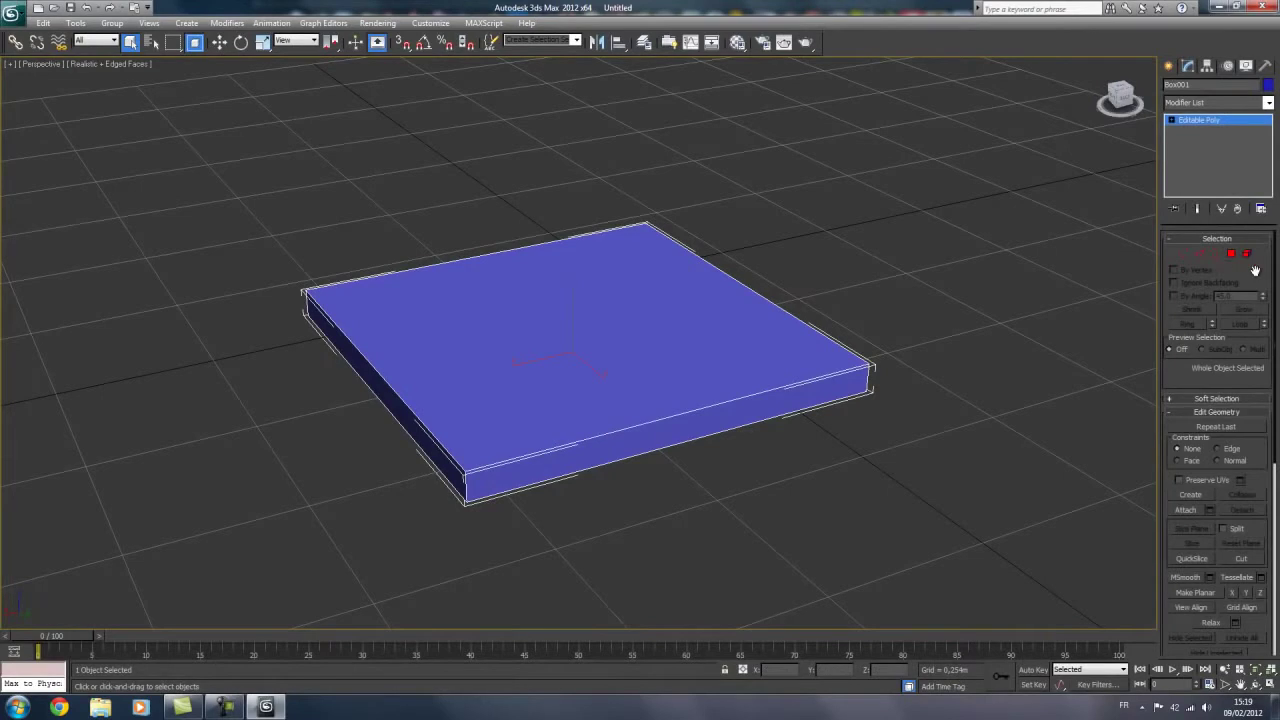
scroll(1250, 310, "down", 2)
scroll(1243, 350, "down", 2)
scroll(1236, 390, "down", 2)
scroll(1230, 430, "down", 2)
scroll(1230, 440, "down", 1)
scroll(1232, 420, "up", 4)
scroll(1236, 340, "up", 4)
scroll(912, 312, "down", 3)
scroll(818, 333, "up", 3)
mouse_move(818, 333)
middle_mouse_down()
mouse_move(963, 260)
mouse_move(1049, 260)
mouse_move(686, 271)
mouse_move(763, 236)
mouse_move(714, 409)
mouse_move(677, 320)
middle_mouse_up()
mouse_move(409, 329)
middle_mouse_down()
mouse_move(683, 187)
mouse_move(486, 249)
mouse_move(463, 297)
mouse_move(614, 200)
mouse_move(487, 245)
middle_mouse_up()
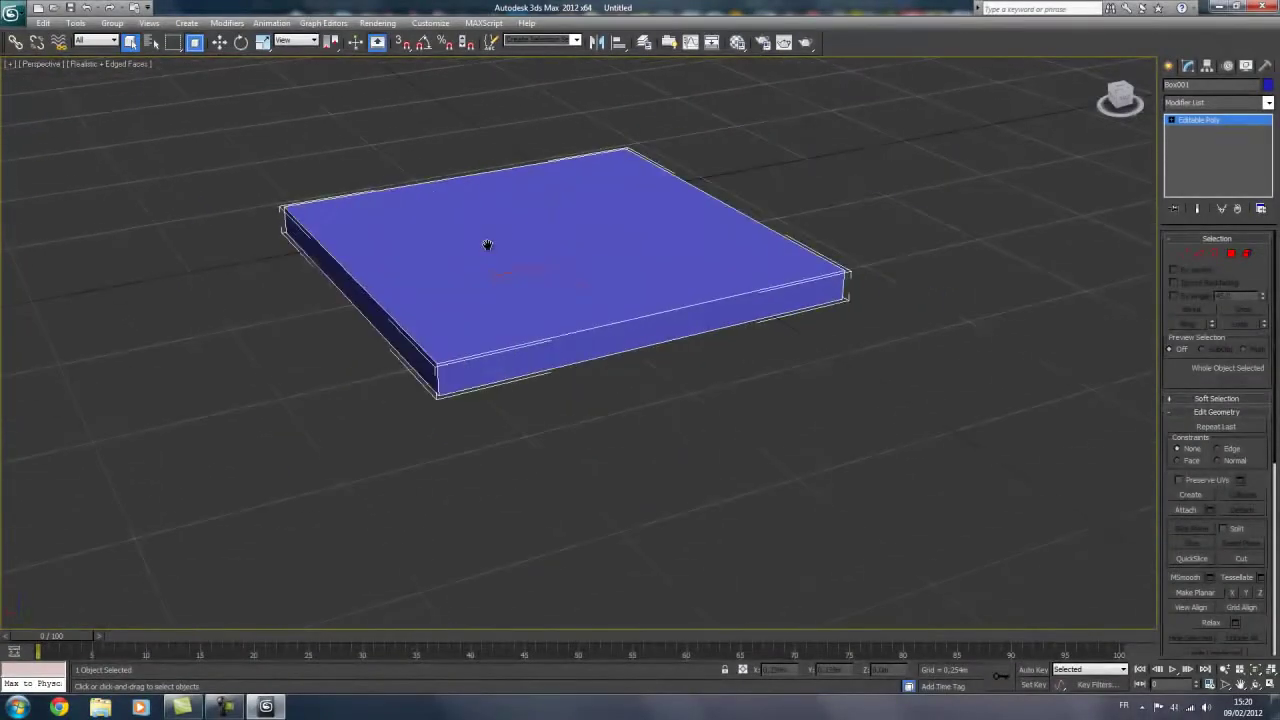
middle_click_drag(617, 297, 637, 349)
scroll(637, 349, "up", 5)
scroll(637, 347, "down", 10)
scroll(636, 345, "up", 5)
scroll(634, 346, "down", 4)
scroll(634, 340, "down", 3)
scroll(636, 345, "up", 7)
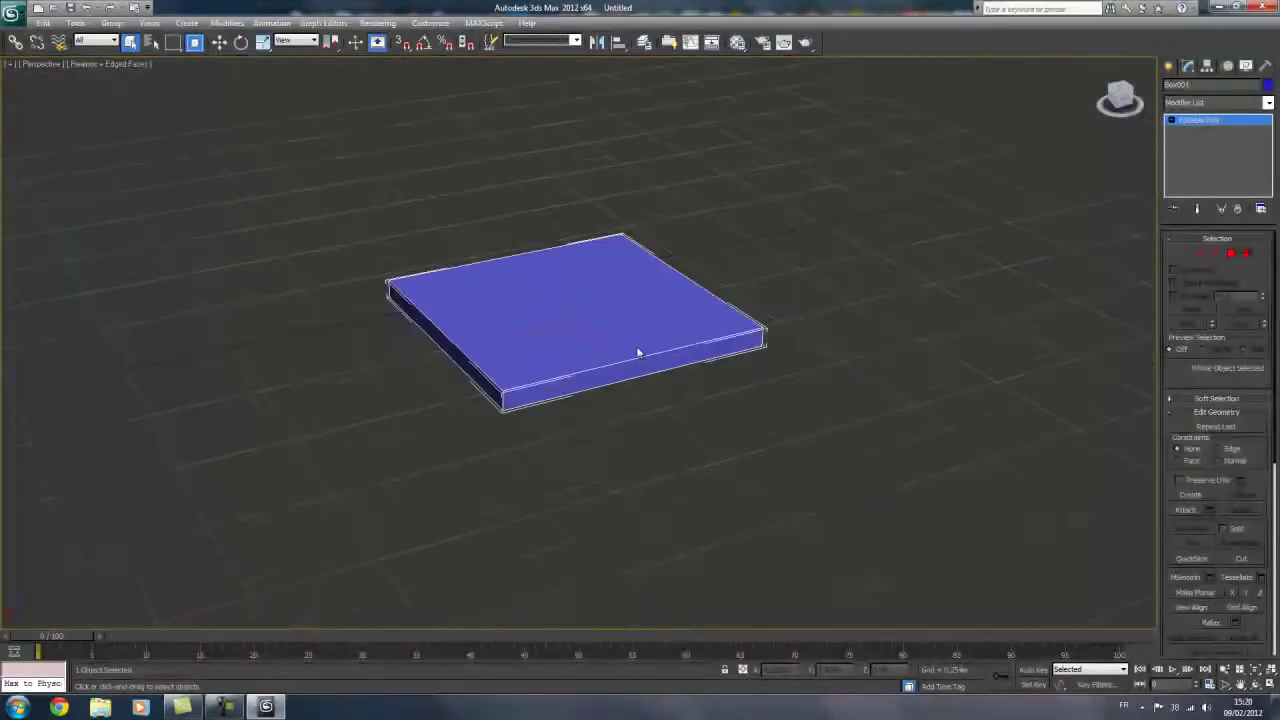
scroll(637, 352, "up", 2)
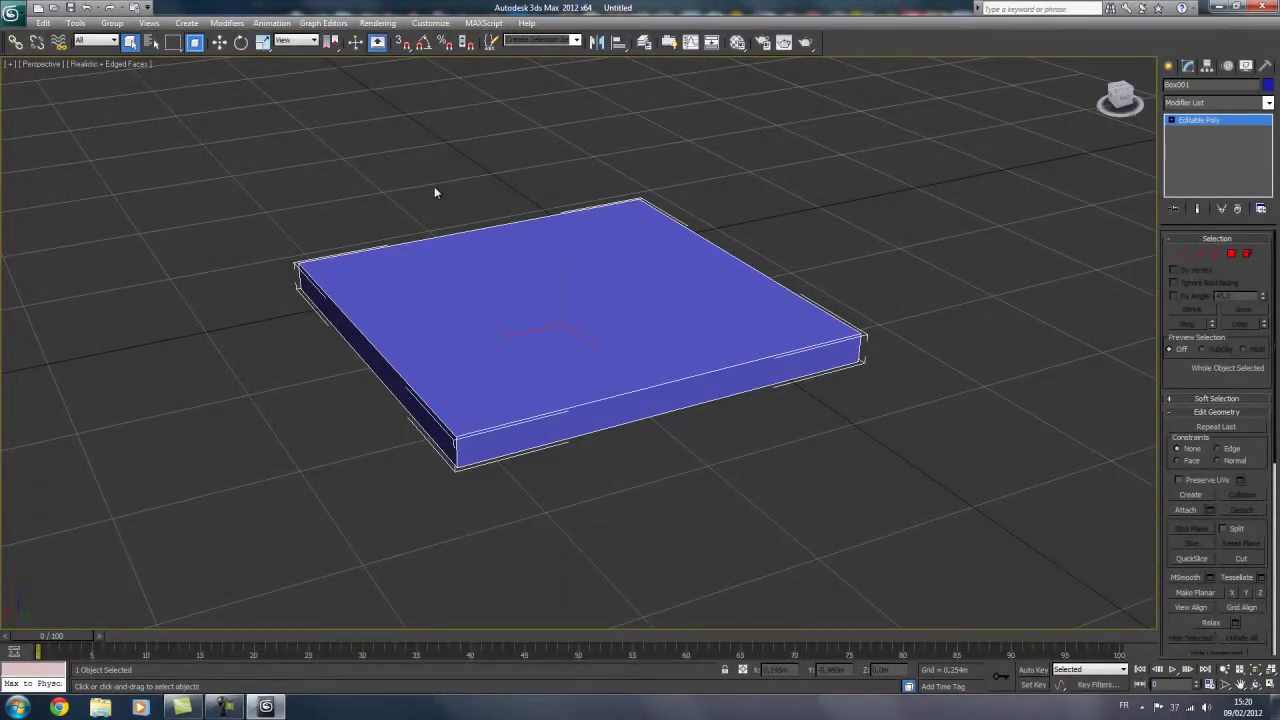
scroll(420, 210, "up", 1)
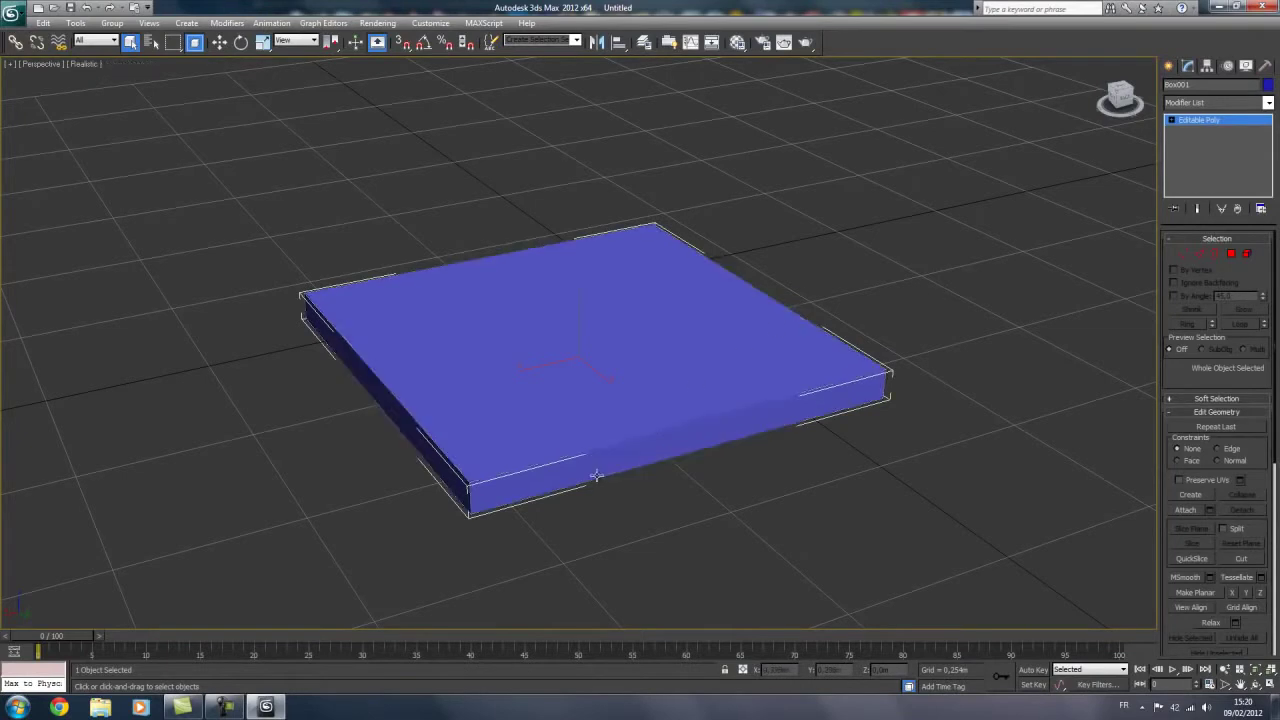
scroll(605, 490, "up", 2)
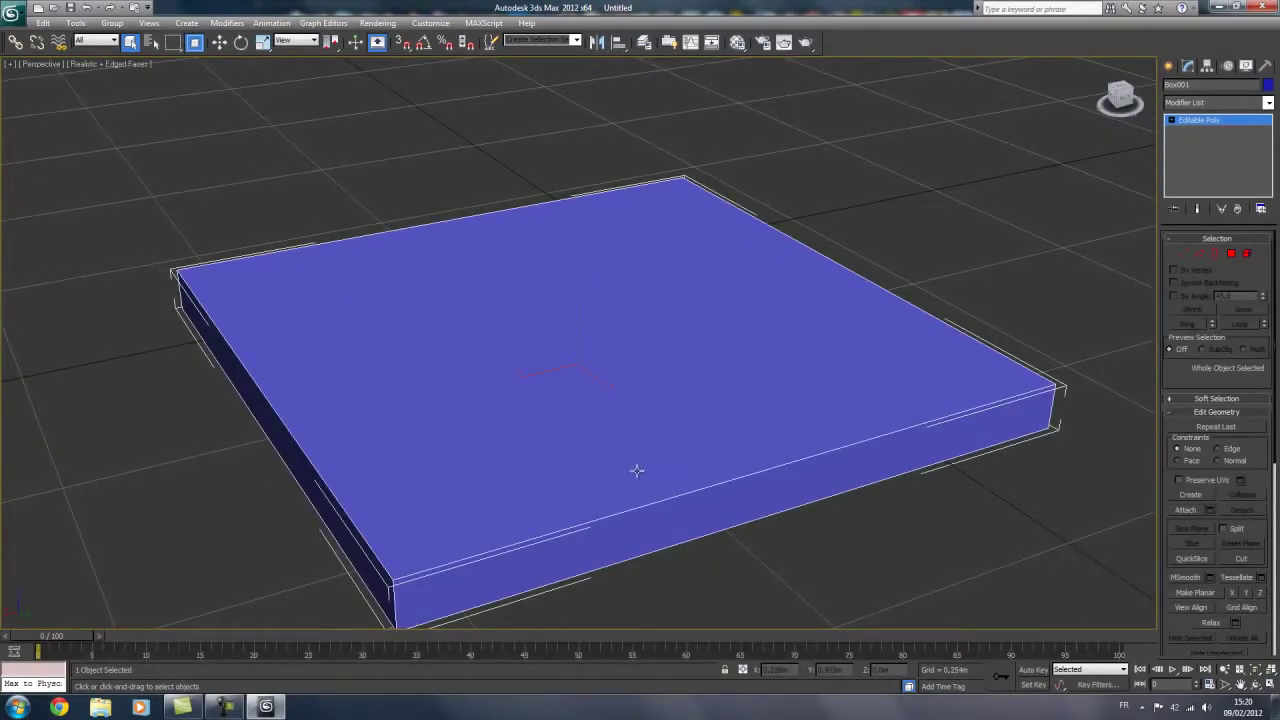
key("F3")
key("F3")
key("F3")
key("F3")
key("F3")
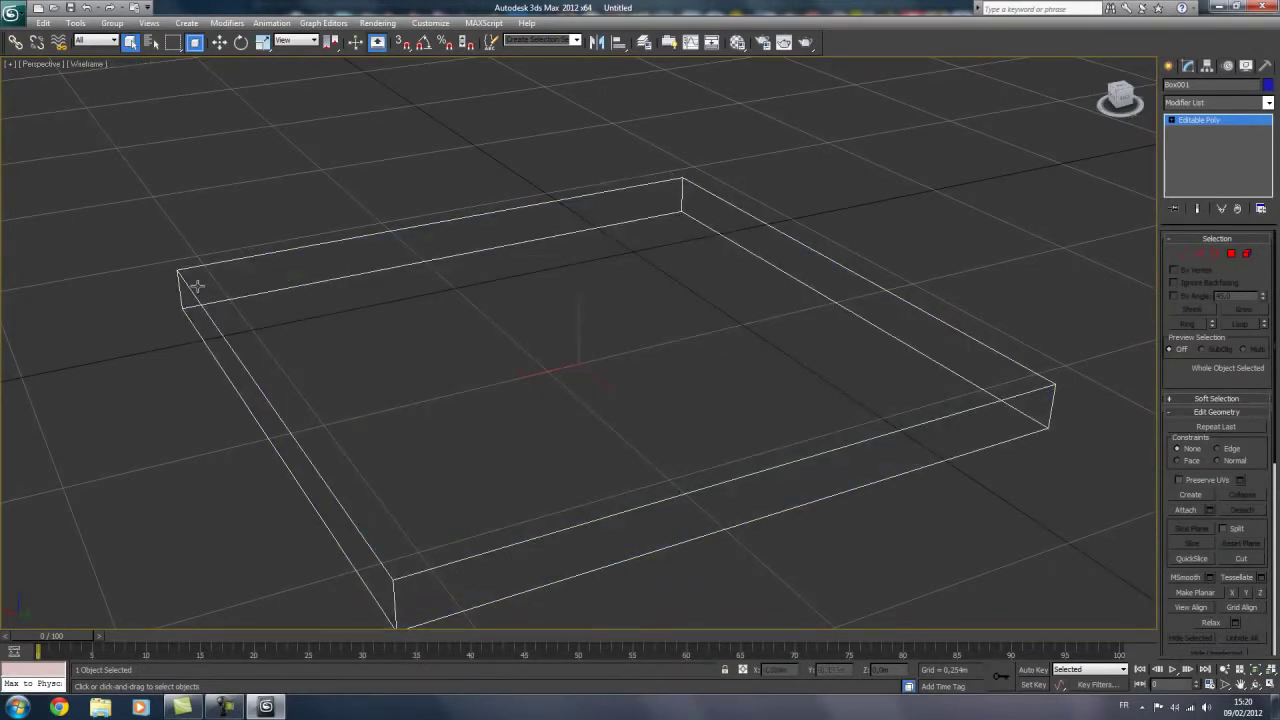
key("F3")
middle_click_drag(634, 371, 681, 349)
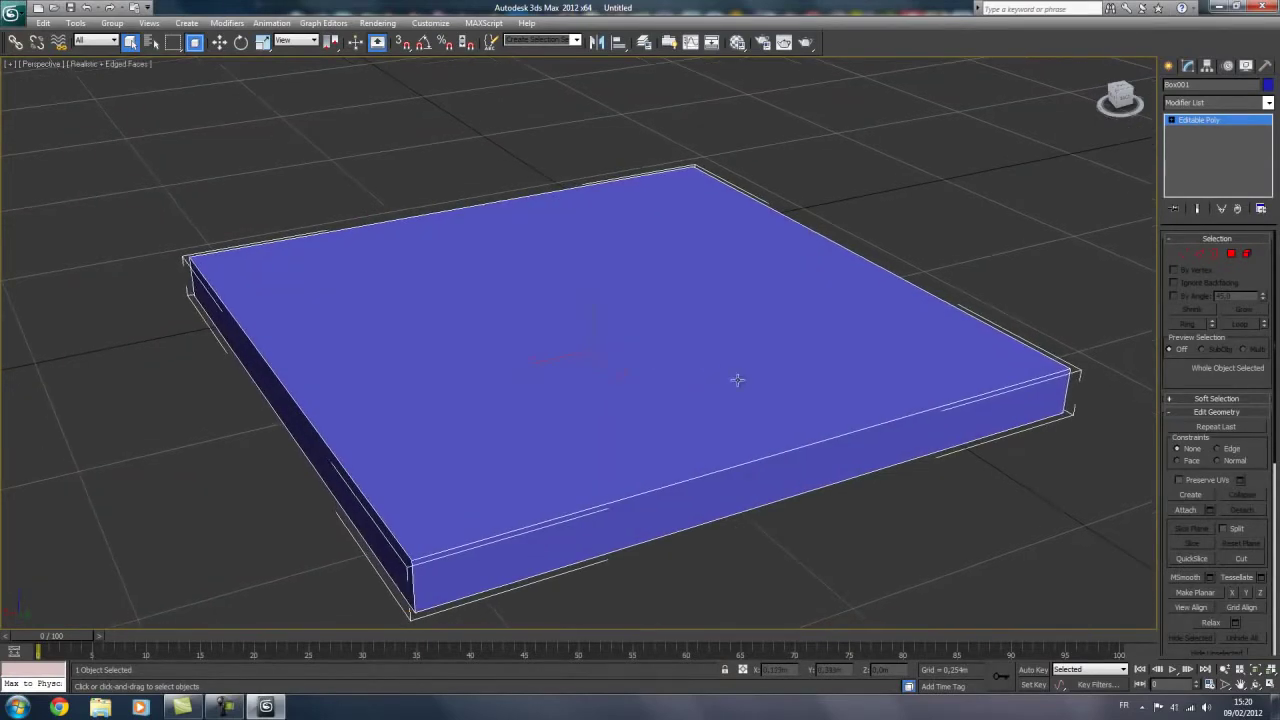
scroll(737, 377, "down", 4)
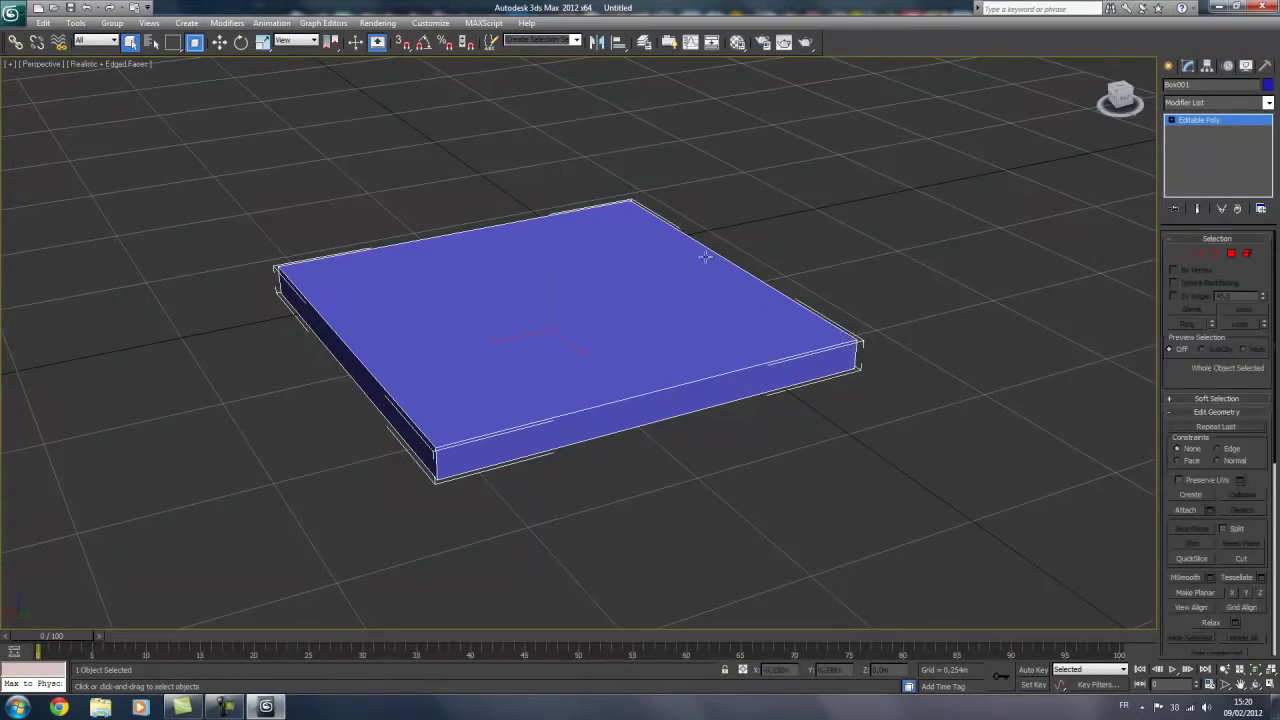
scroll(509, 366, "down", 3)
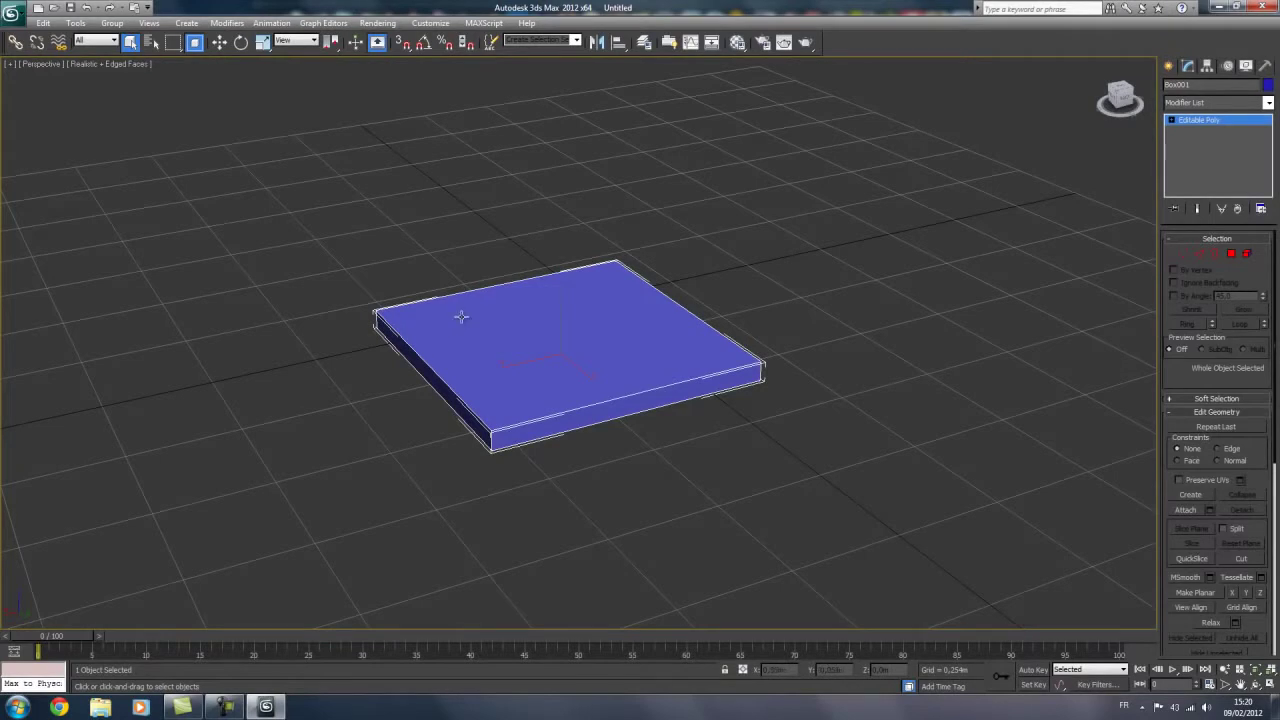
key("w")
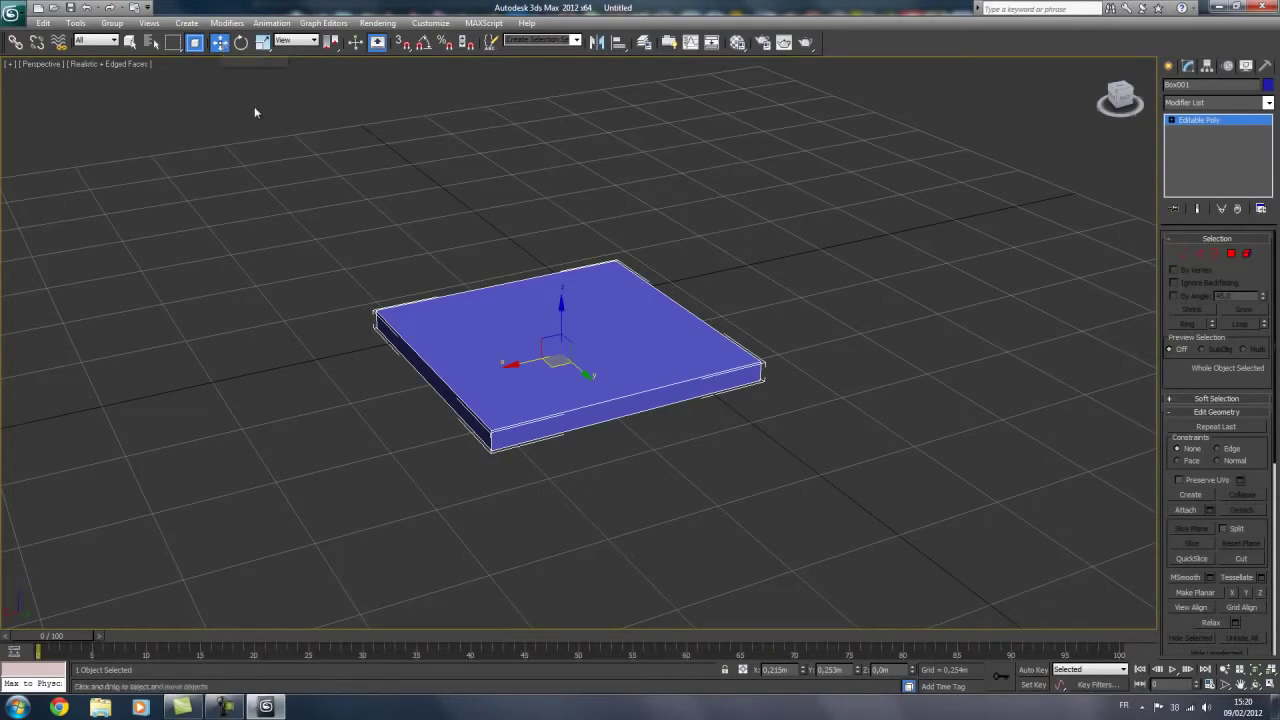
Step: Cycle through the select, rotate, scale and move tools on the slab
key("q")
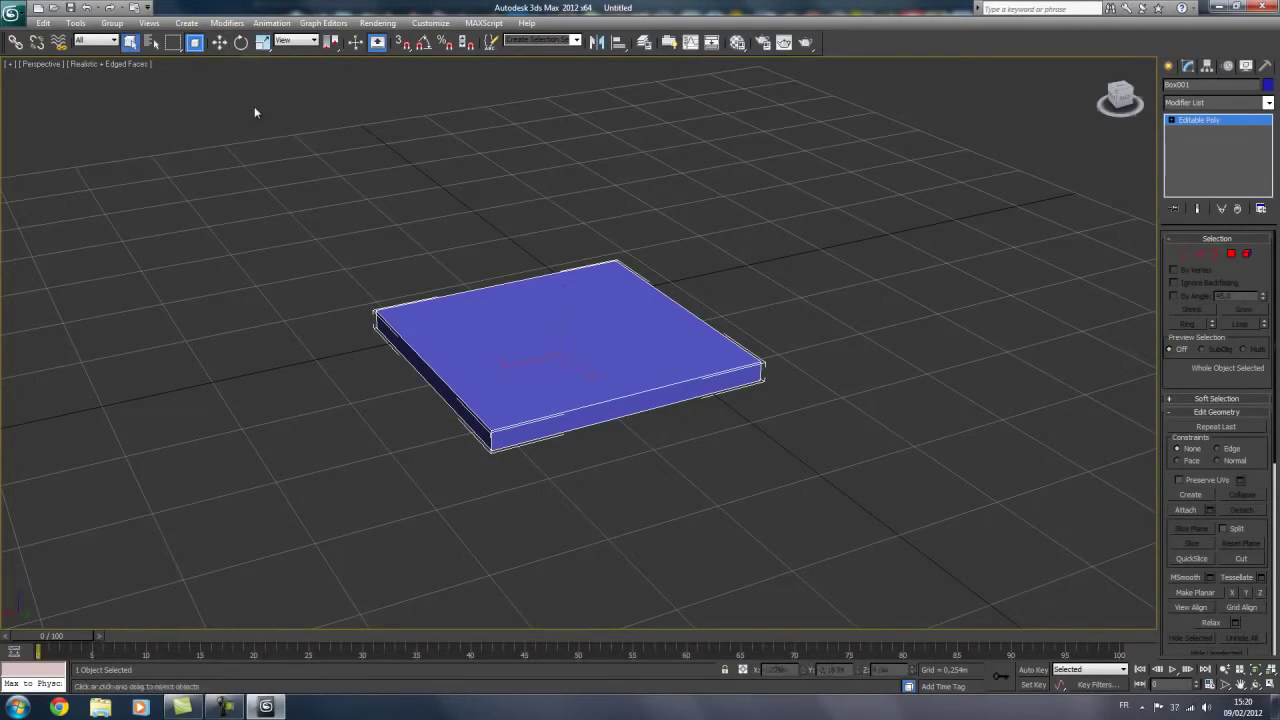
key("q")
key("e")
key("r")
key("w")
scroll(430, 346, "up", 3)
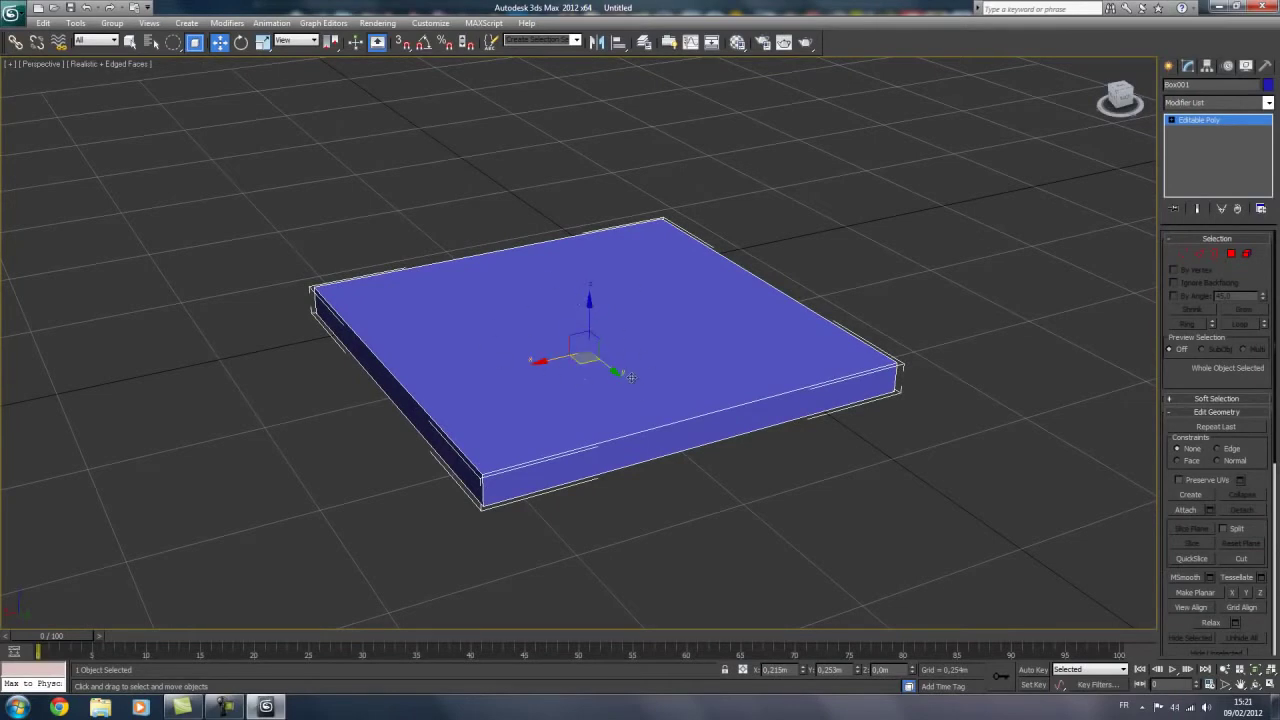
Step: Reframe the slab in Perspective, then switch to the four-viewport layout with Alt+W
key("q")
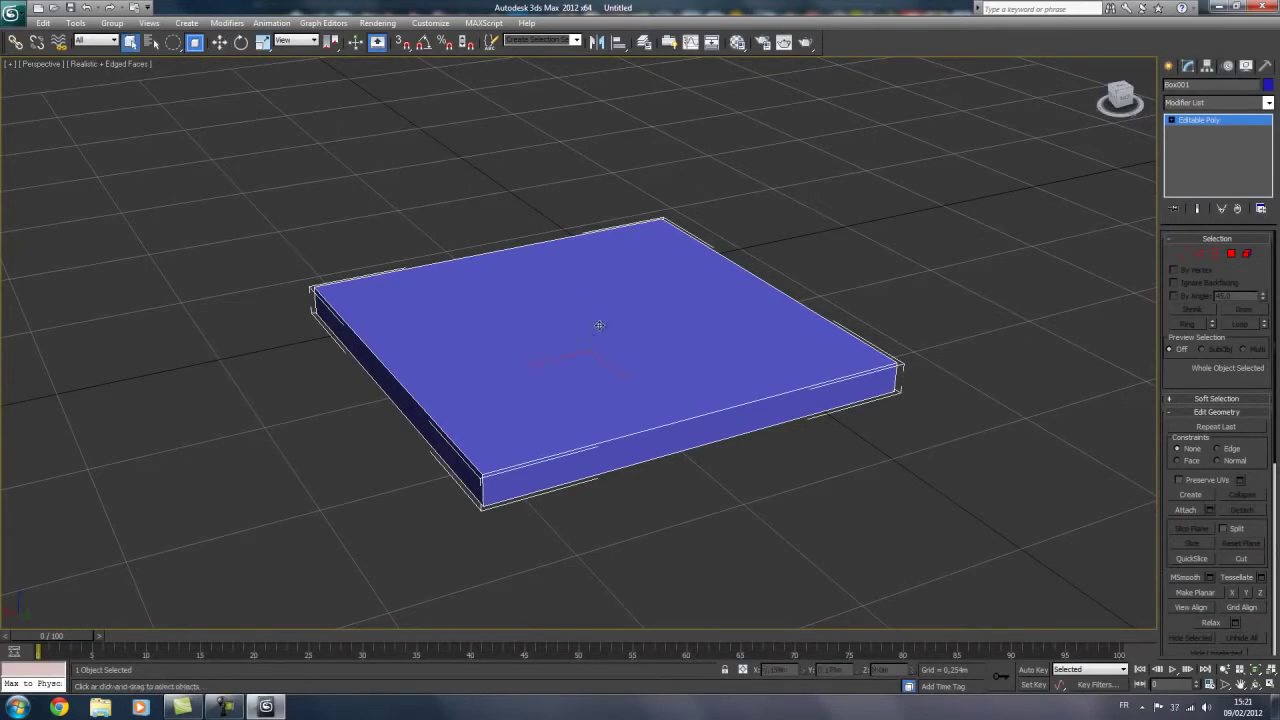
scroll(600, 335, "up", 5)
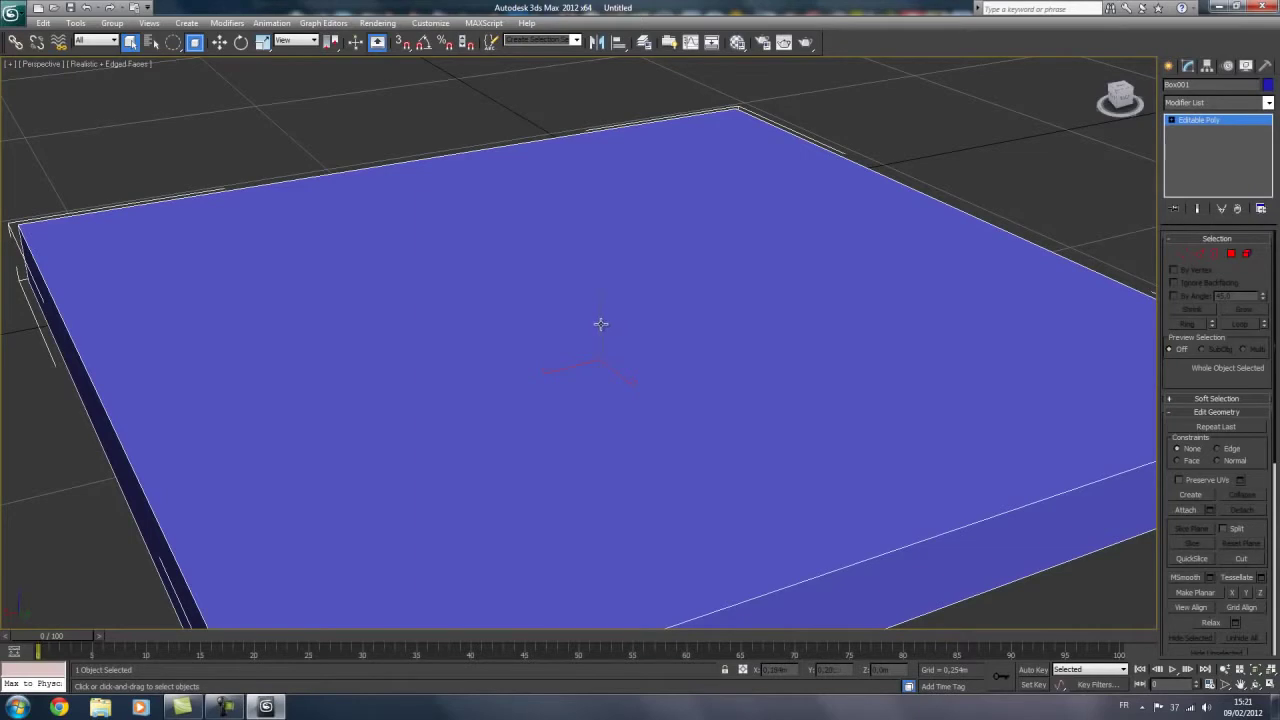
key("w")
scroll(513, 330, "down", 5)
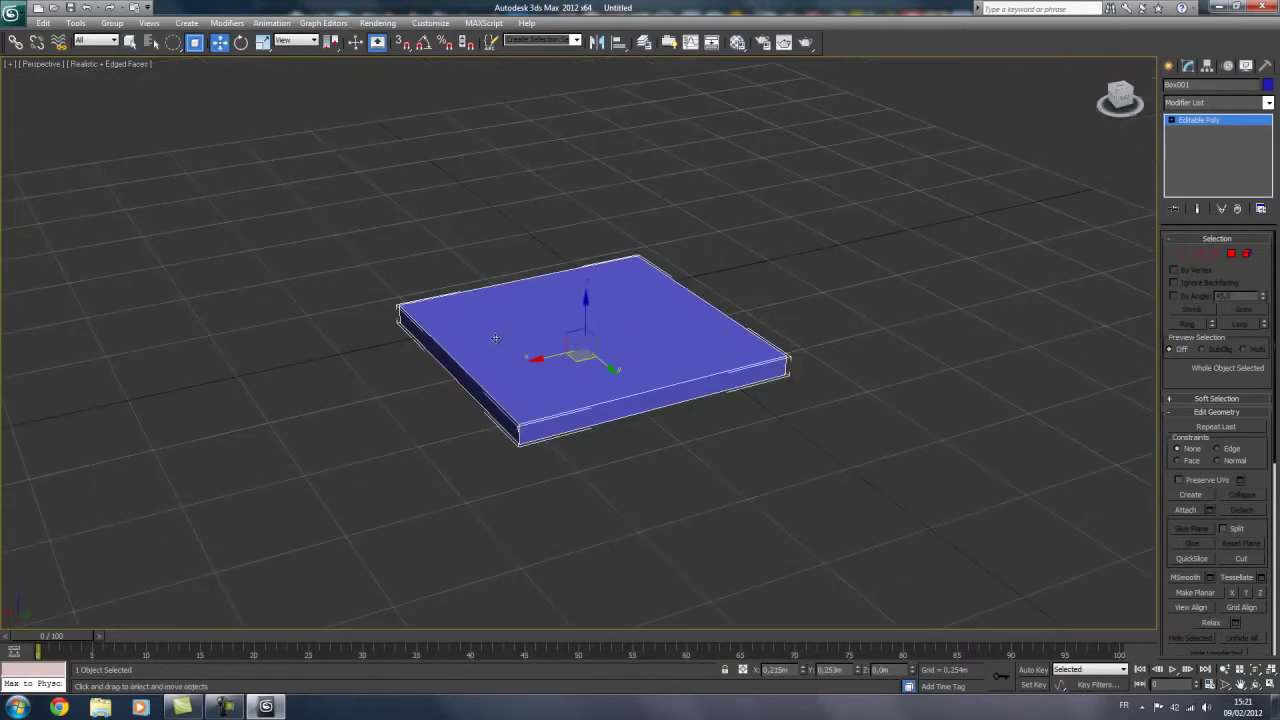
scroll(515, 340, "up", 2)
middle_click_drag(580, 304, 606, 346, "alt")
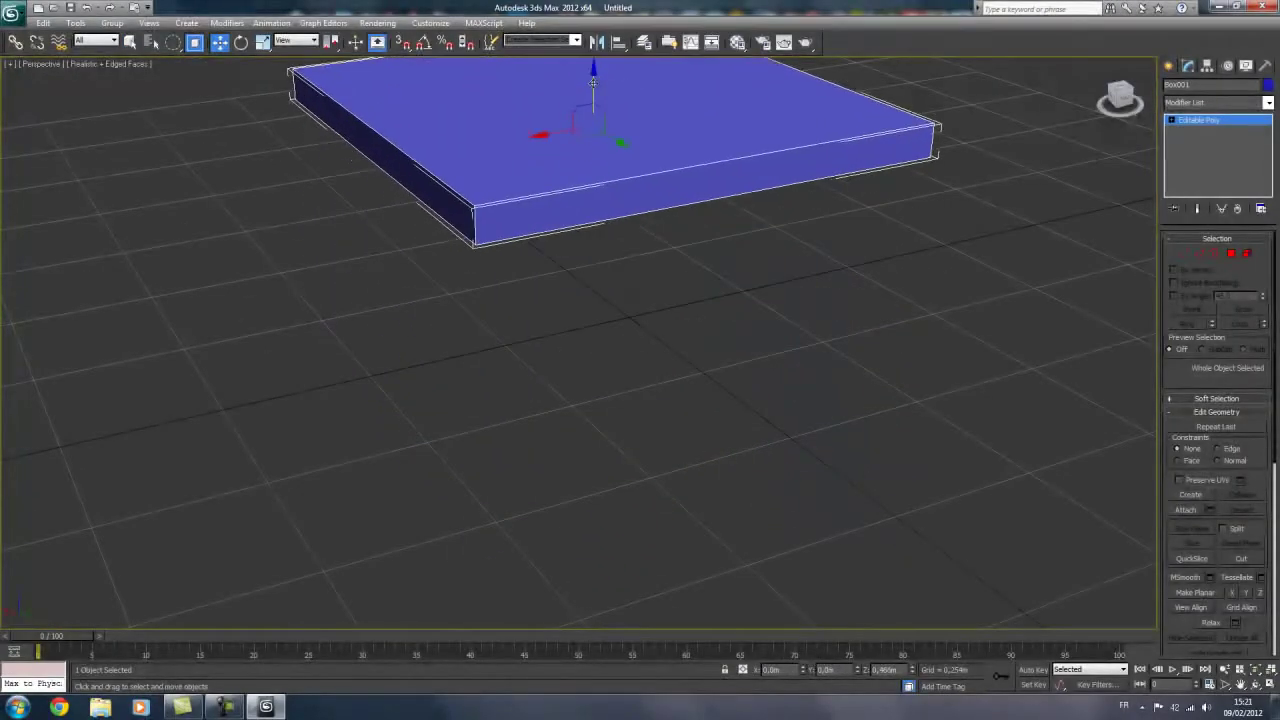
scroll(600, 360, "down", 3)
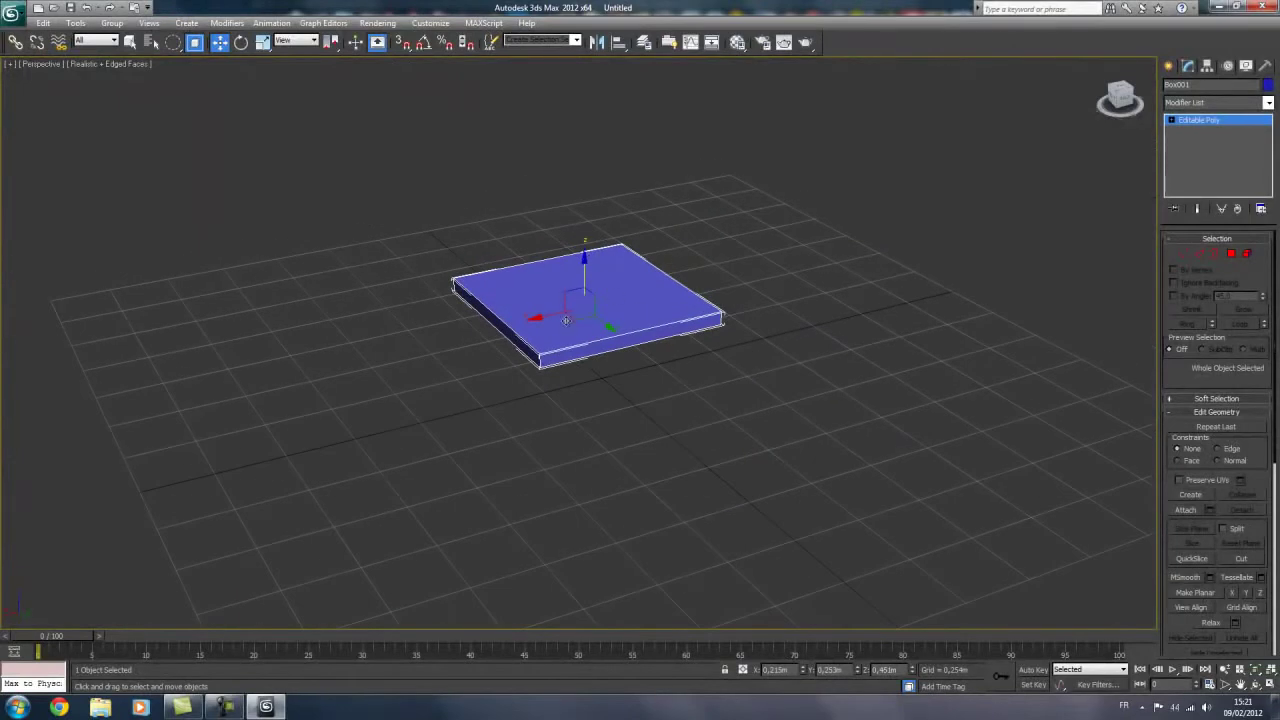
key("alt+w")
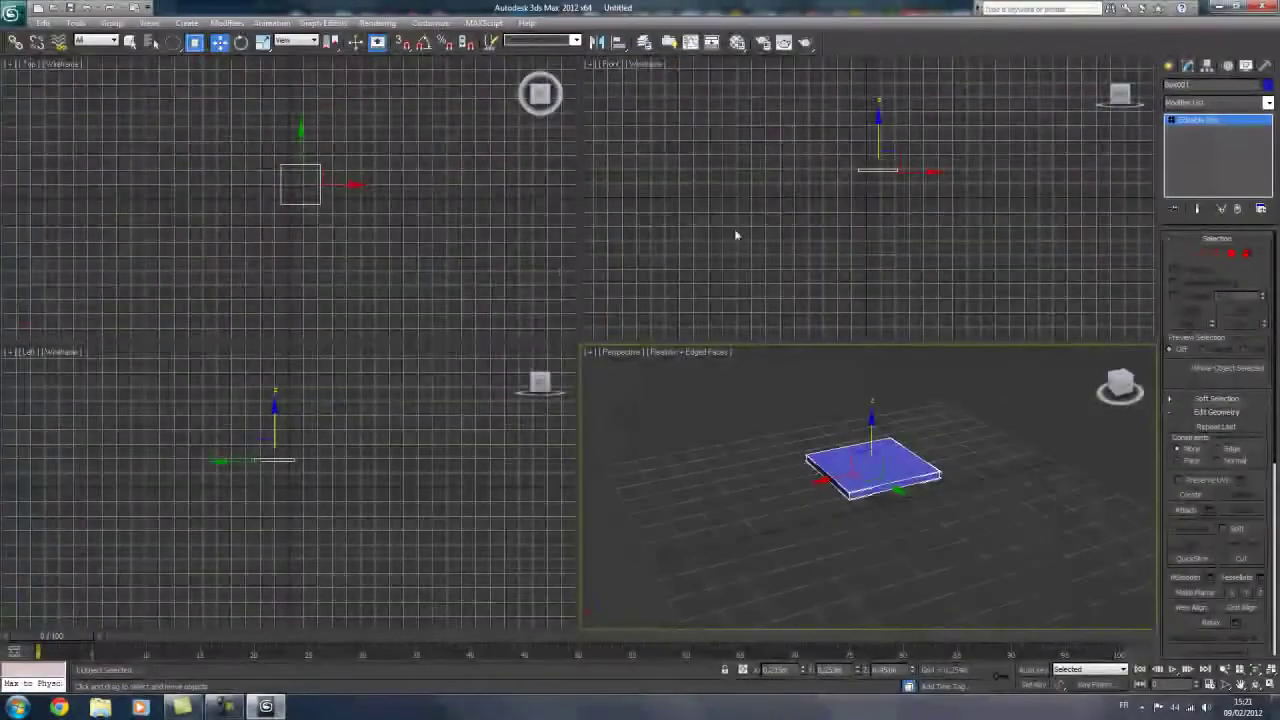
Step: Raise the slab in the Front view and drag it toward the origin in Top view
scroll(834, 194, "up", 2)
scroll(882, 173, "up", 1)
scroll(846, 180, "up", 2)
middle_click_drag(777, 226, 889, 157)
scroll(819, 140, "down", 1)
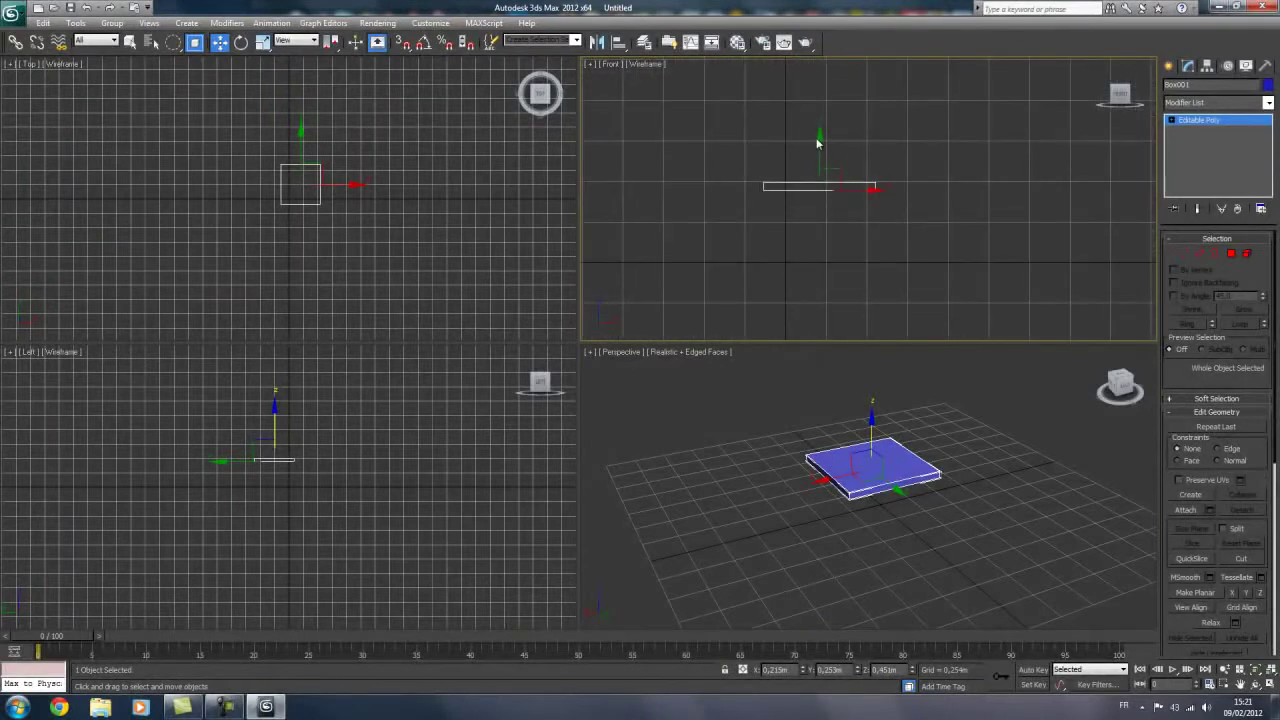
mouse_move(819, 140)
left_mouse_down()
mouse_move(818, 93)
mouse_move(818, 118)
left_mouse_up()
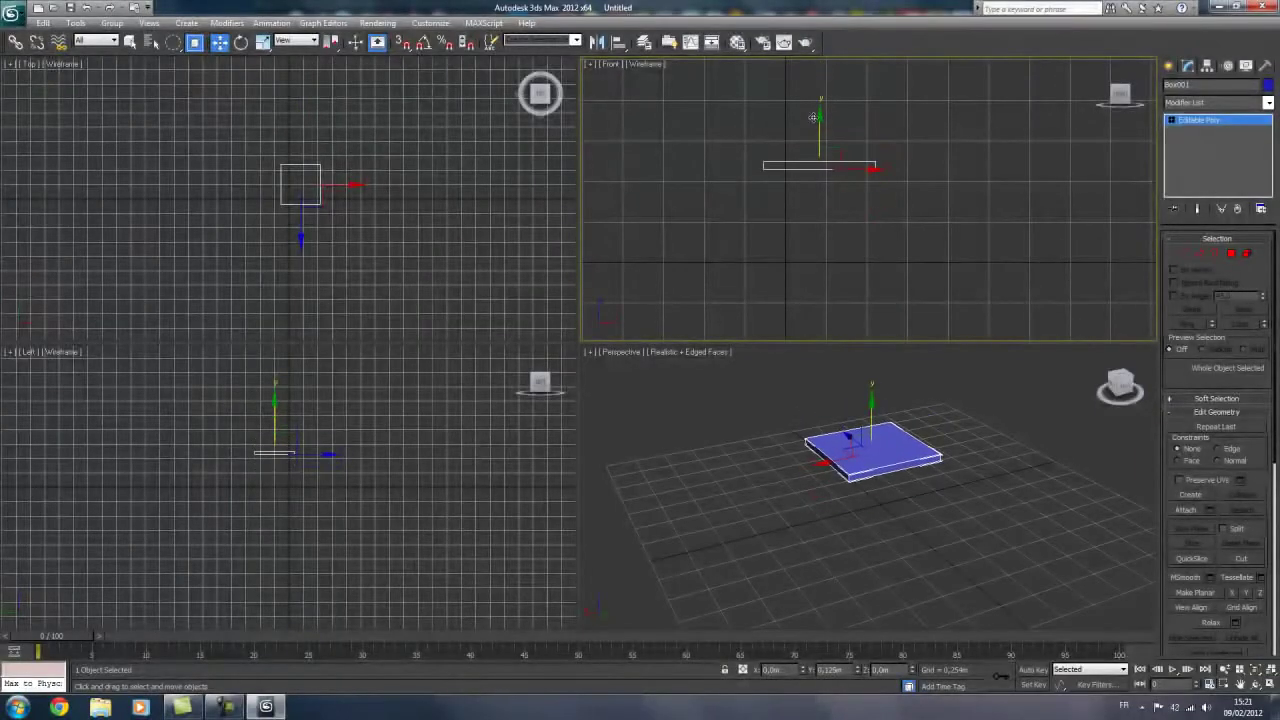
middle_click_drag(383, 239, 349, 255)
scroll(349, 255, "up", 2)
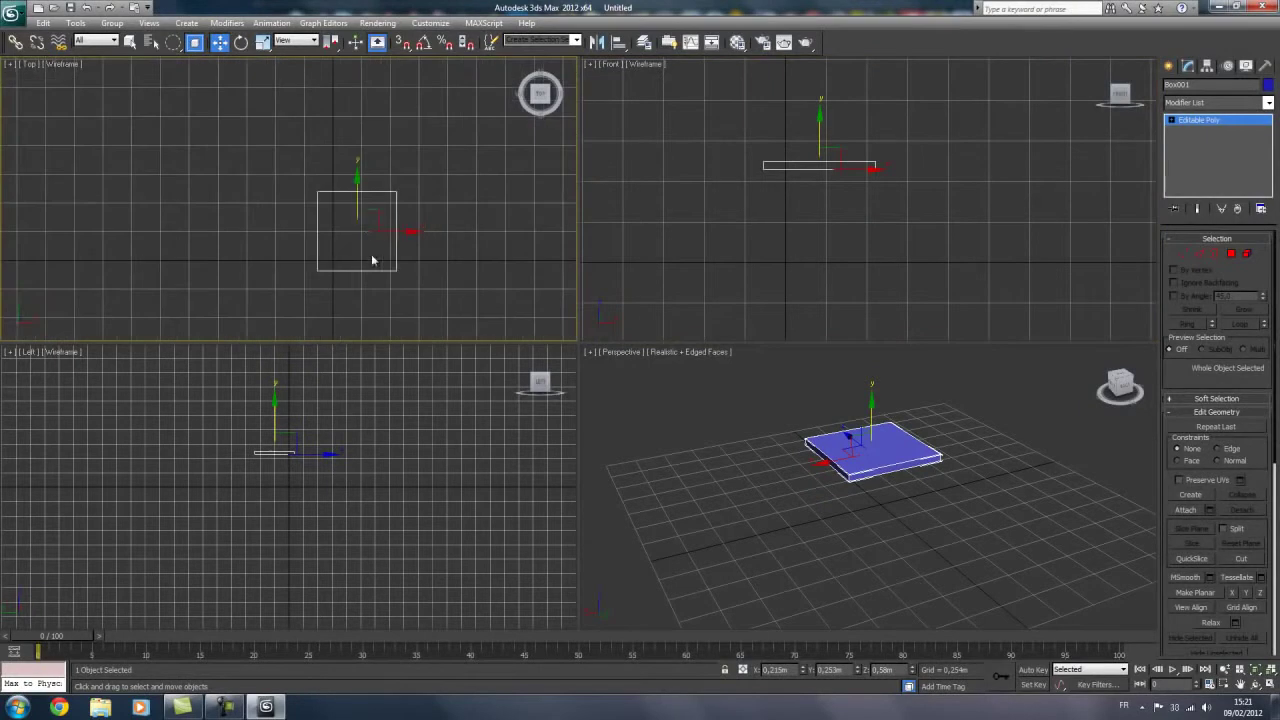
left_click(381, 222)
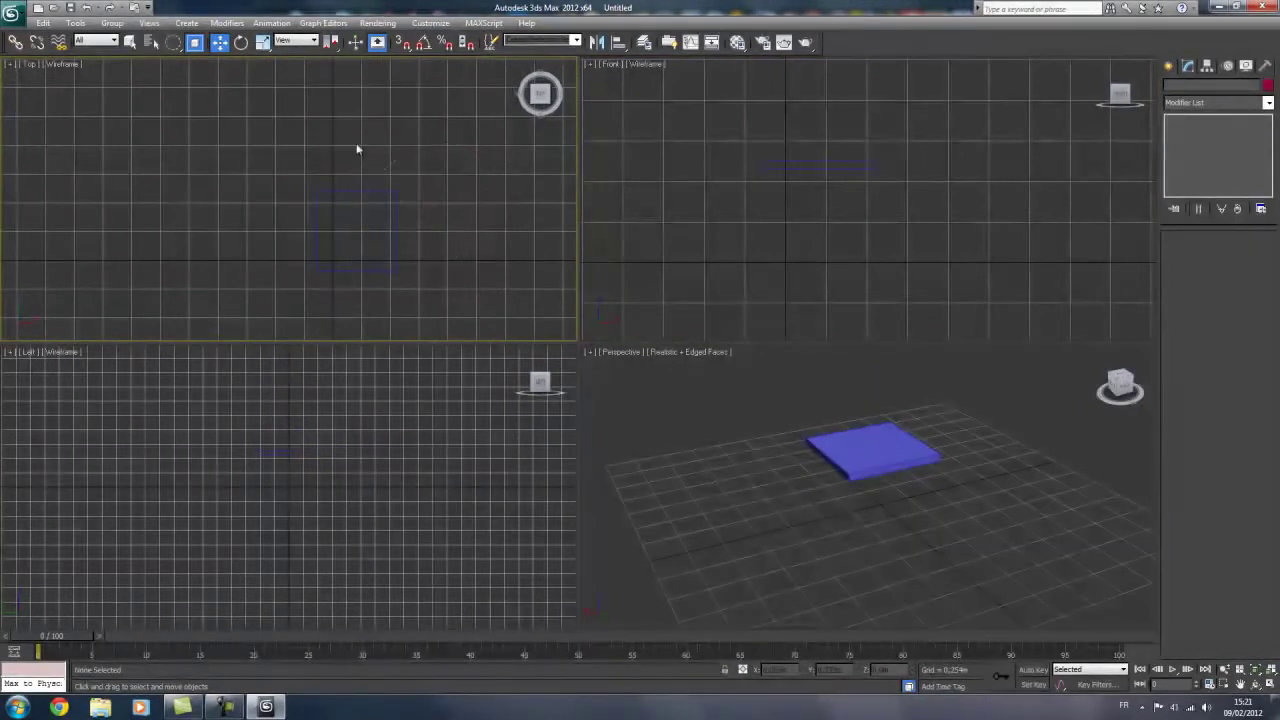
left_click(380, 191)
left_click_drag(173, 42, 173, 44)
mouse_move(368, 215)
left_mouse_down()
mouse_move(341, 229)
mouse_move(653, 487)
left_mouse_up()
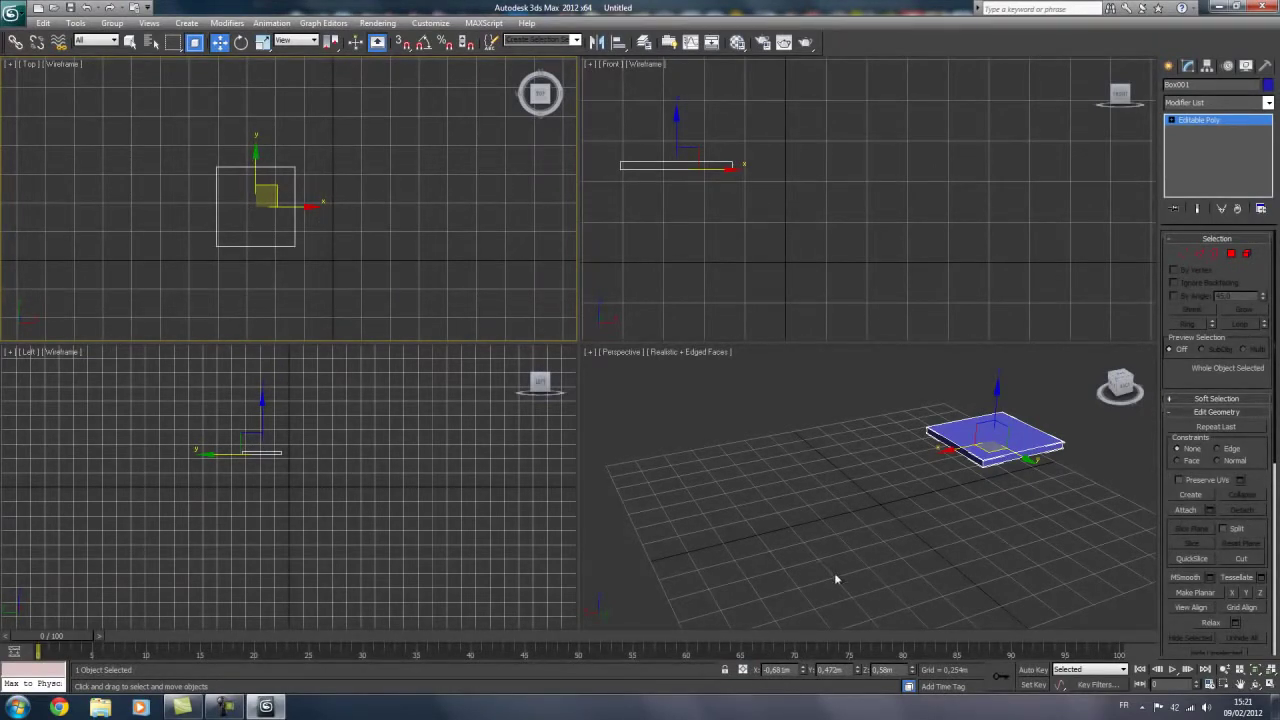
Step: Set the slab's X position to 0 and reset its Y position to 0
left_click(778, 669)
type("0")
key("Return")
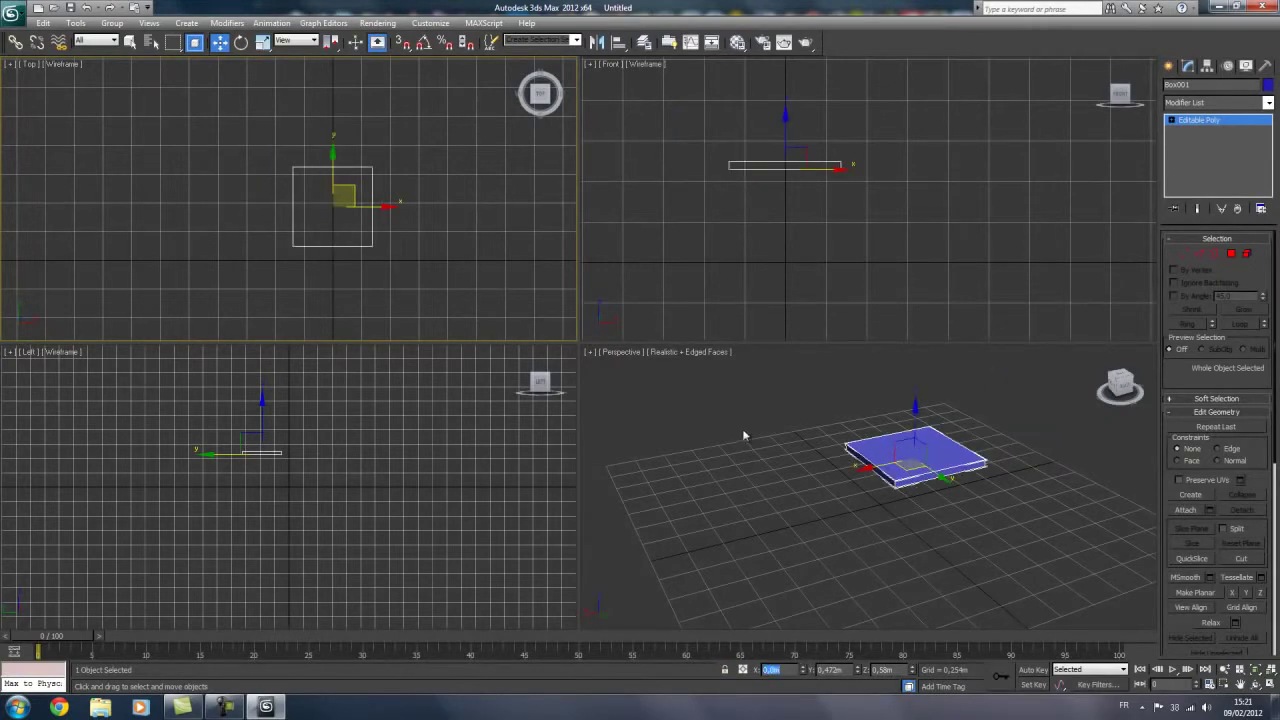
mouse_move(857, 670)
left_mouse_down()
mouse_move(886, 449)
mouse_move(811, 626)
left_mouse_up()
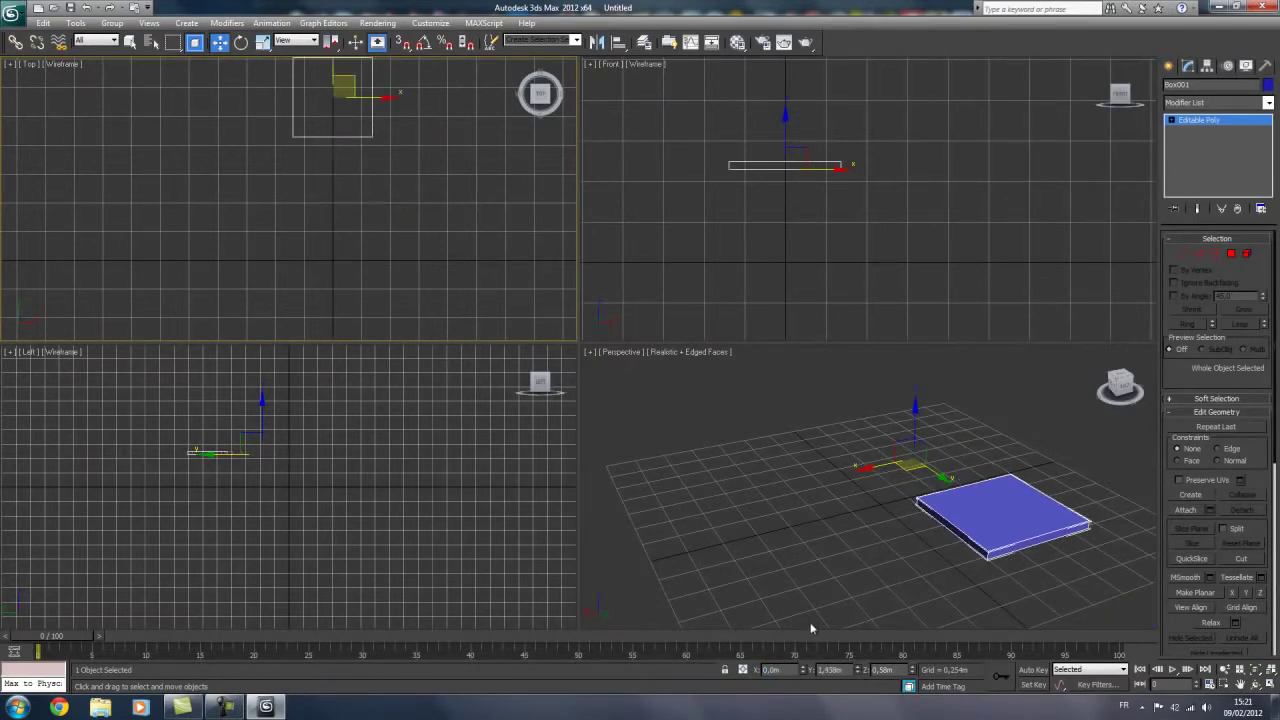
right_click(857, 671)
Step: Lower the slab to about 0,485m in Front view and maximize the Perspective viewport
scroll(352, 241, "up", 1)
scroll(360, 310, "up", 1)
middle_click_drag(363, 303, 325, 249)
right_click(746, 454)
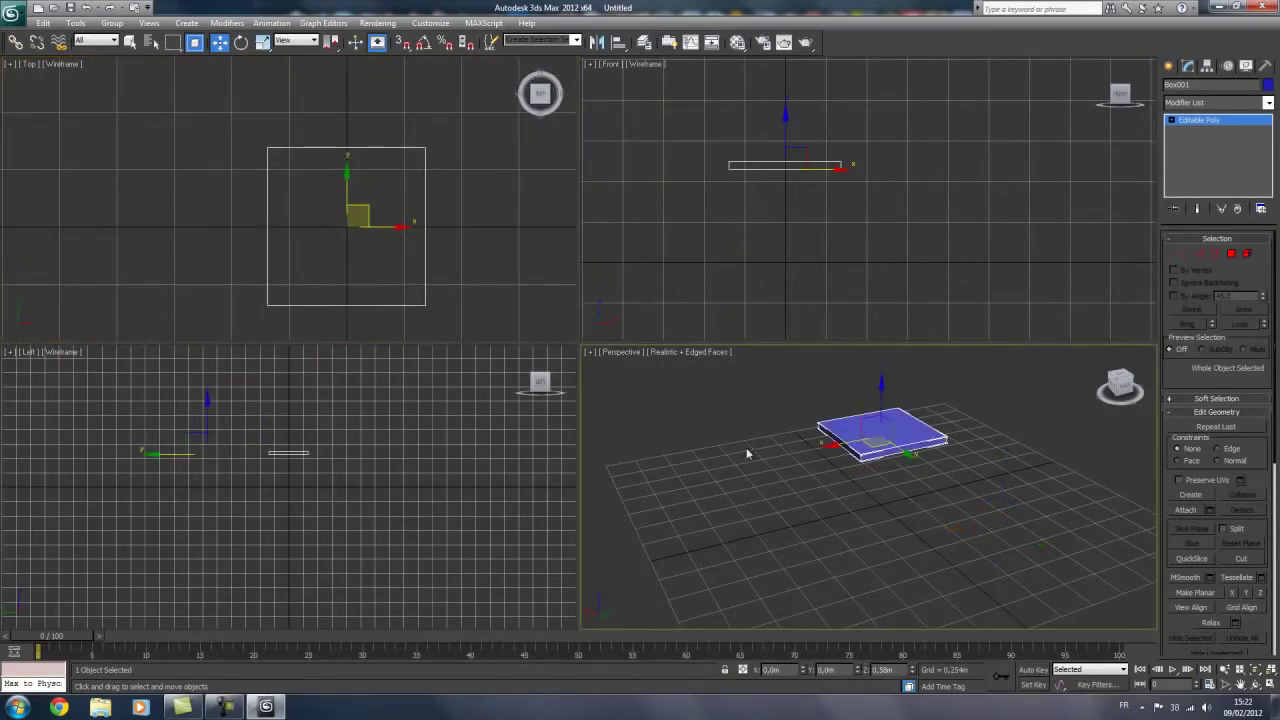
key("alt+w")
key("alt+w")
middle_click_drag(741, 208, 756, 230)
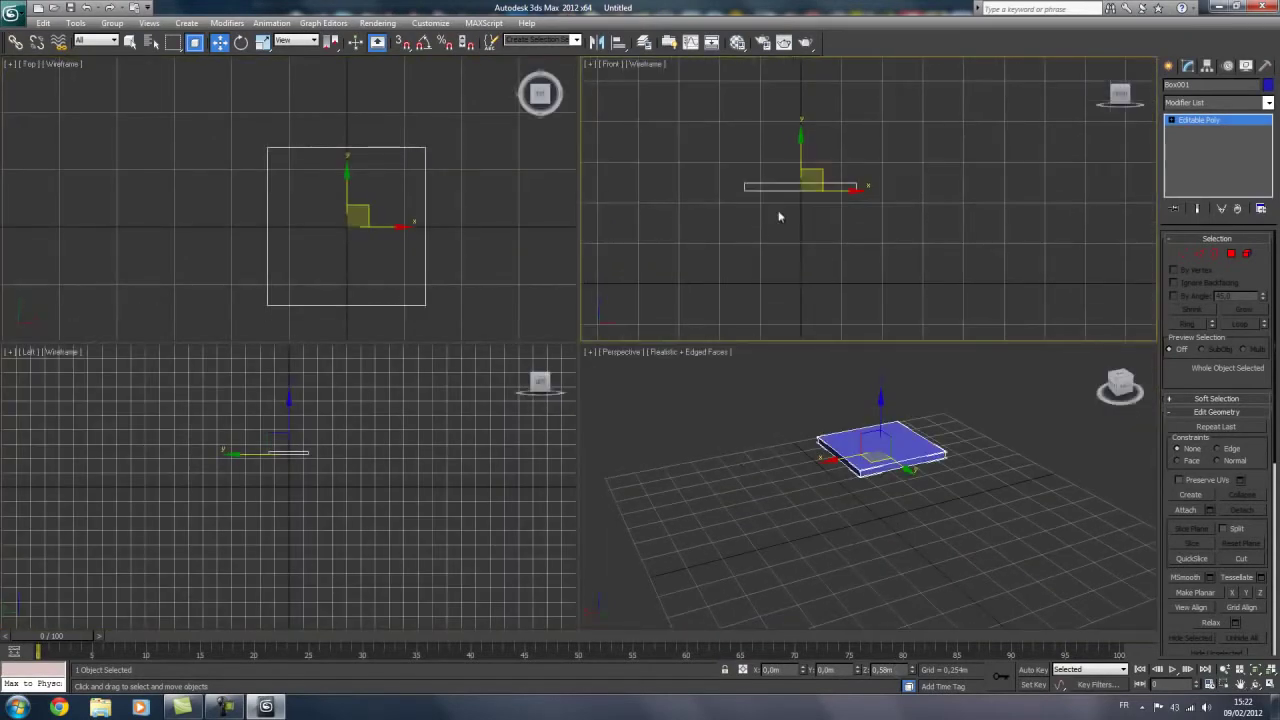
left_click_drag(803, 141, 802, 150)
middle_click(746, 390)
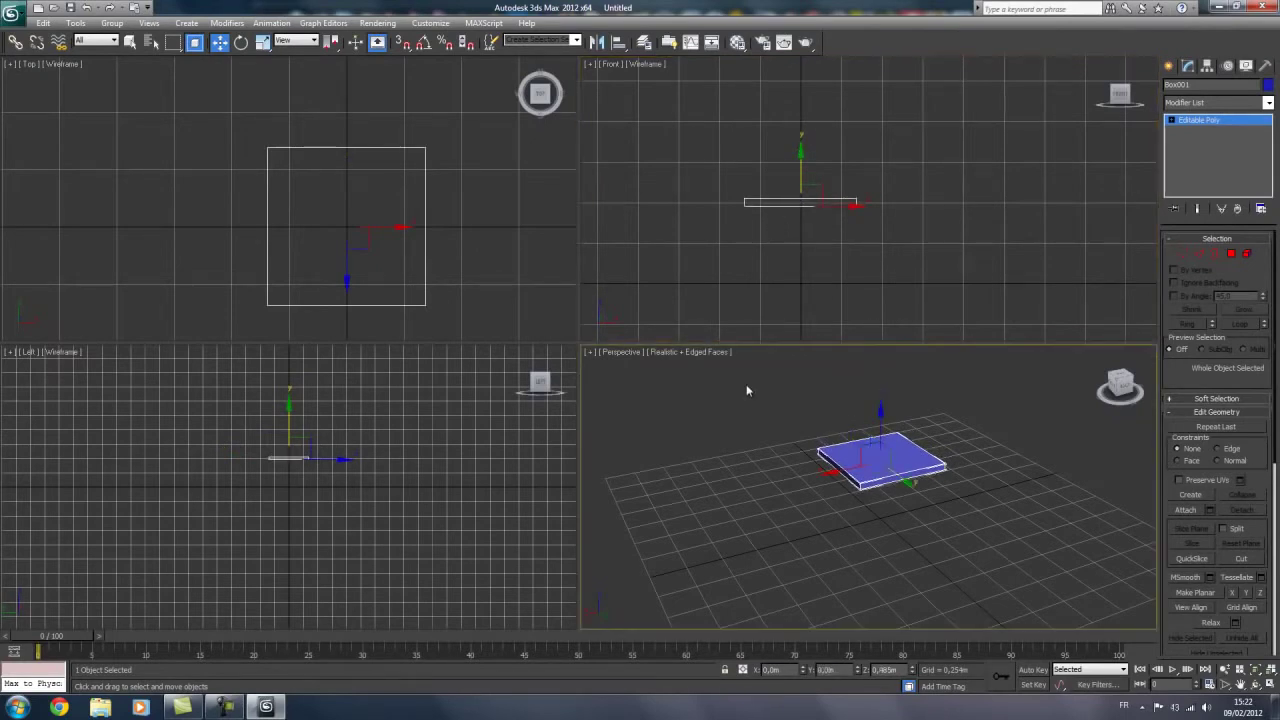
key("alt+w")
mouse_move(660, 426)
middle_mouse_down("alt")
mouse_move(715, 337)
mouse_move(734, 377)
mouse_move(809, 409)
mouse_move(680, 397)
mouse_move(679, 457)
mouse_move(734, 457)
mouse_move(683, 417)
middle_mouse_up("alt")
Step: Select then deselect the slab's top polygon, and switch to Edge sub-object level
scroll(683, 417, "up", 3)
key("4")
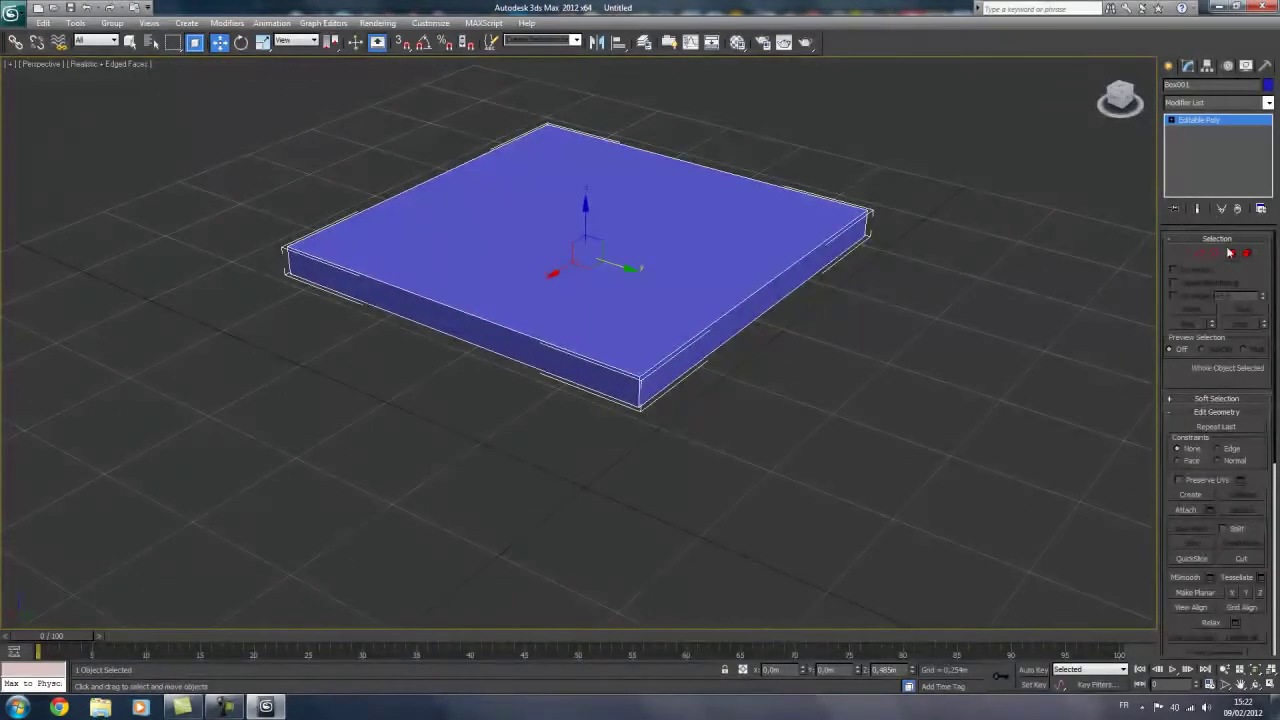
left_click(640, 285)
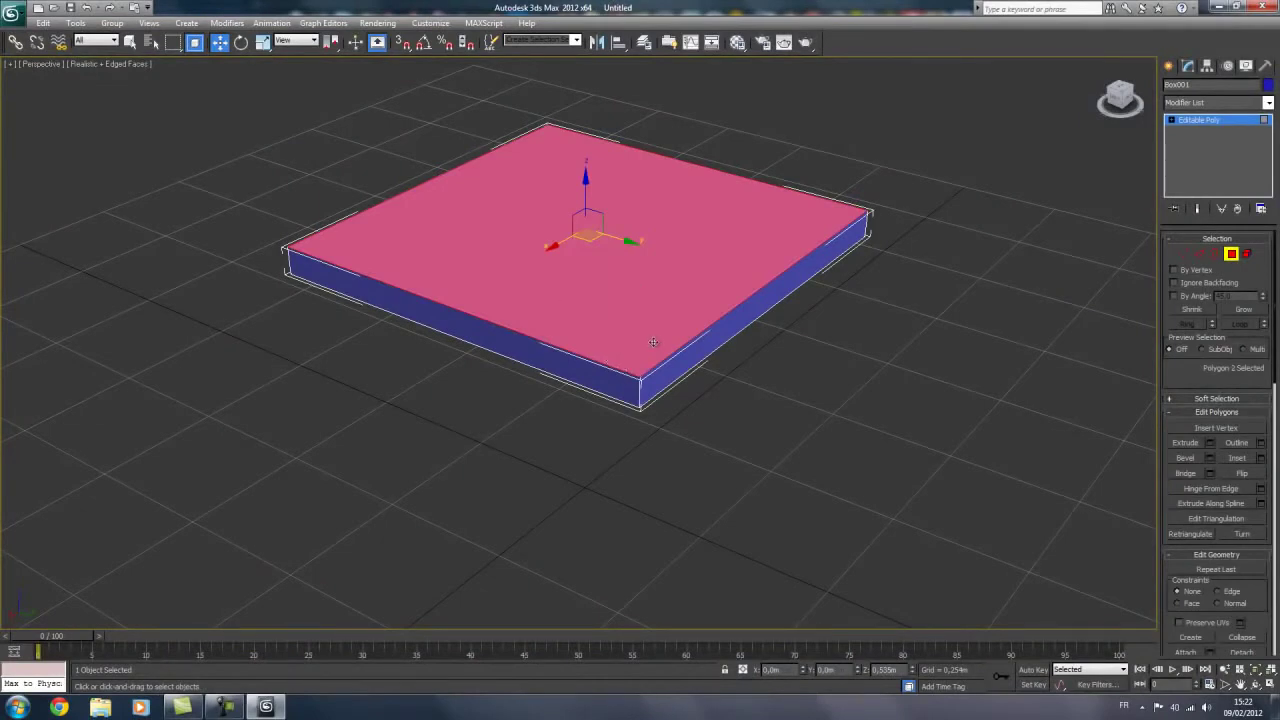
left_click(594, 430)
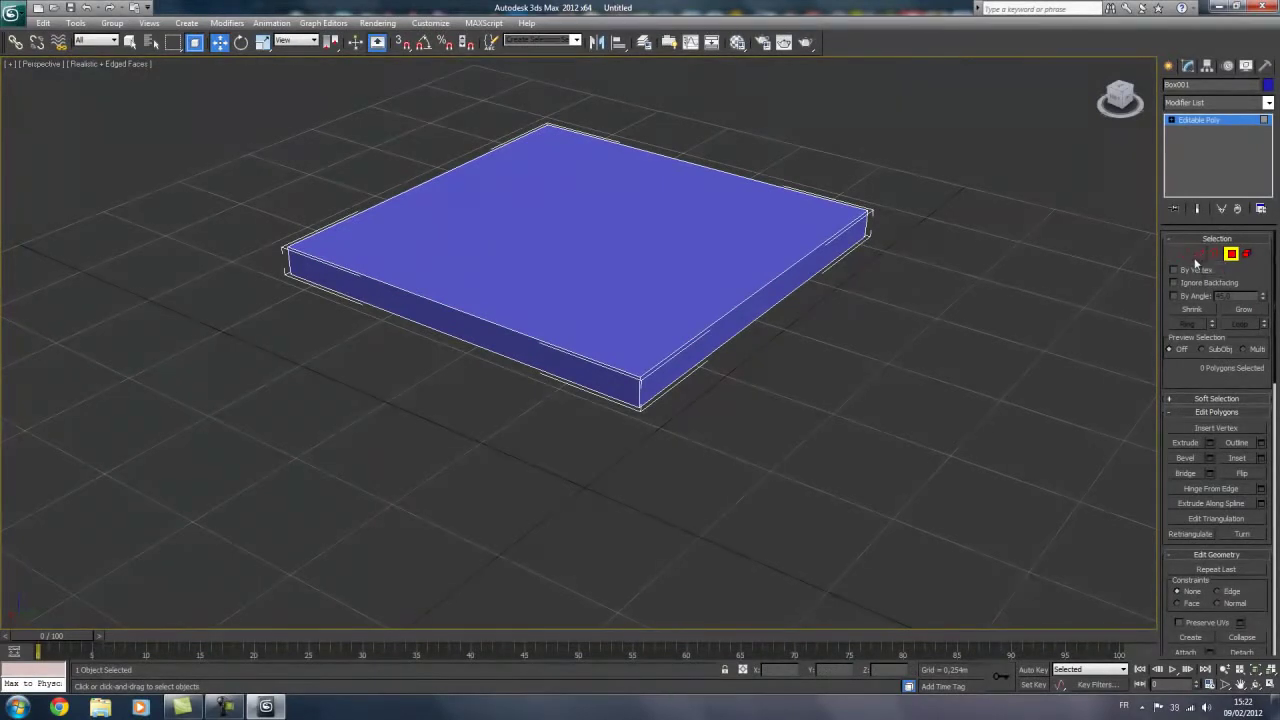
left_click(1198, 255)
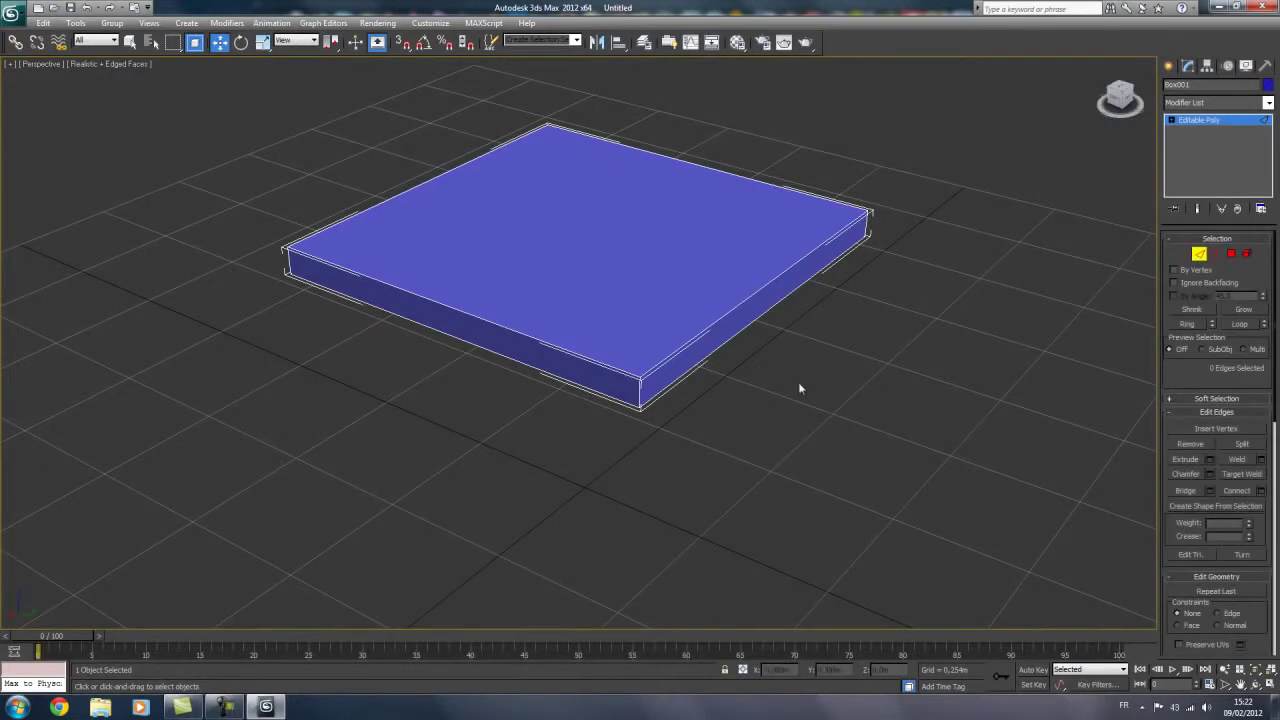
Step: Pick a front edge of the slab and Ring-select its four parallel edges
left_click(741, 304)
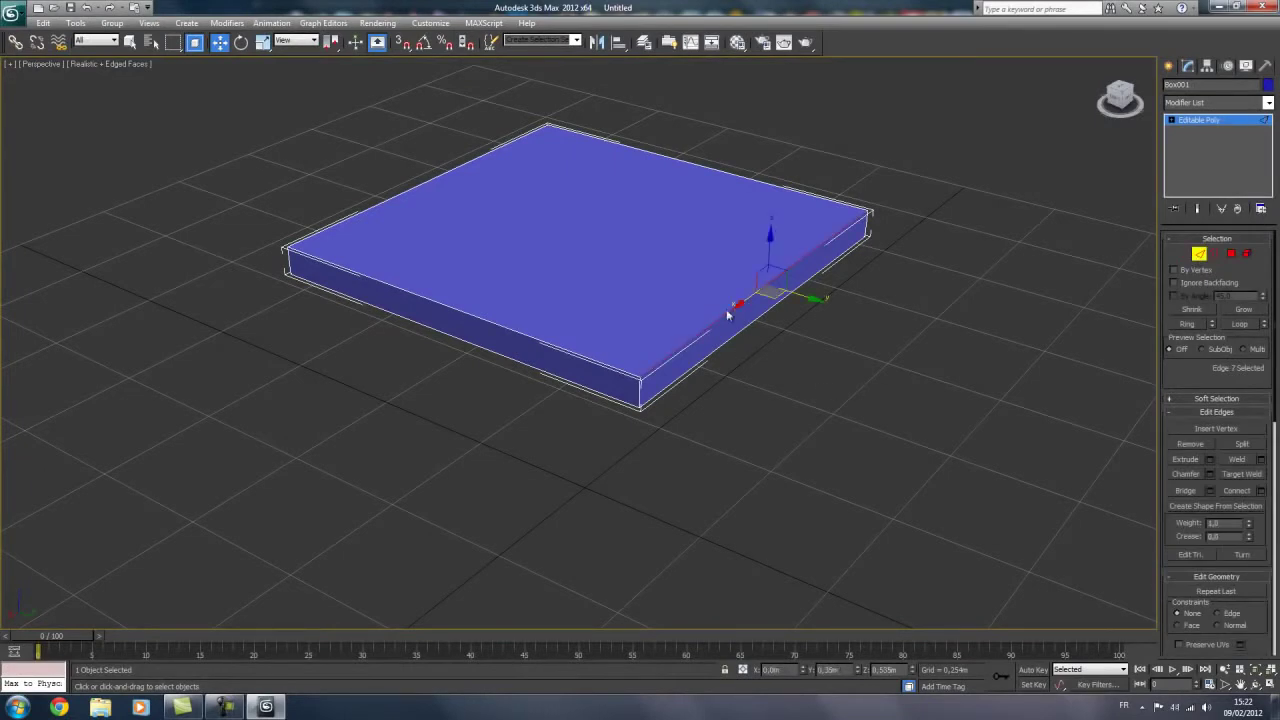
scroll(735, 302, "up", 2)
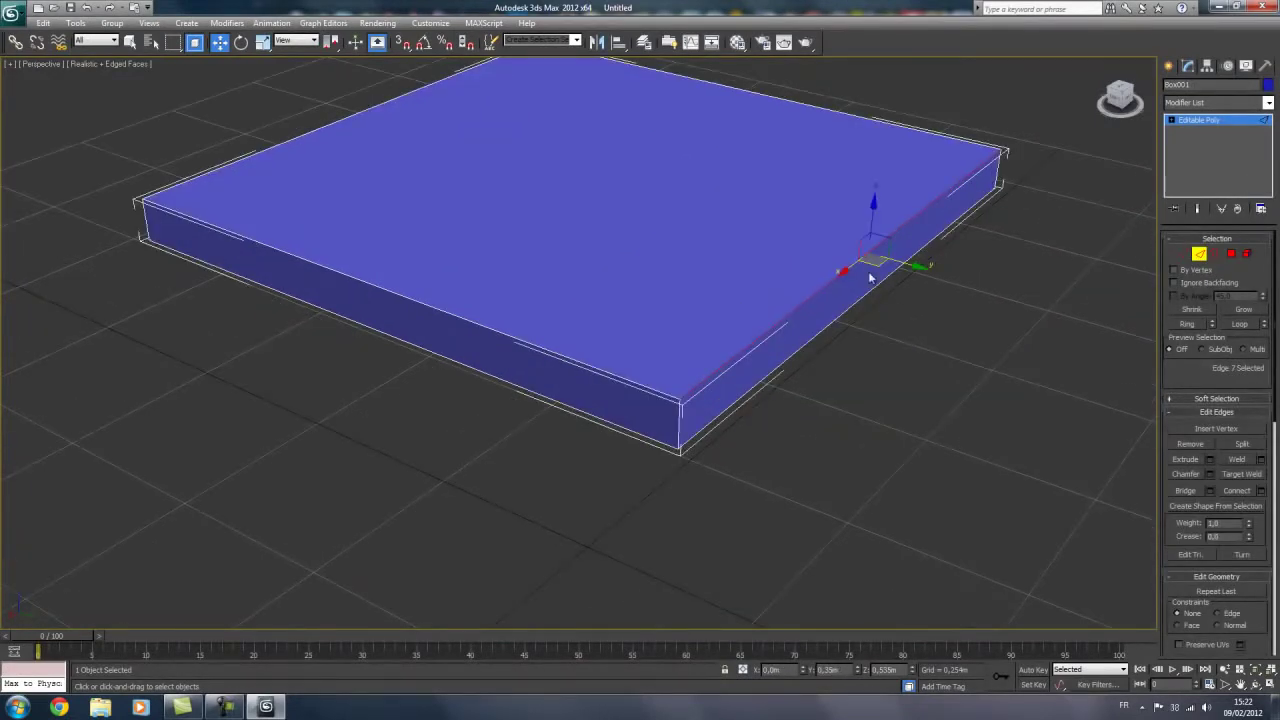
scroll(871, 276, "up", 2)
scroll(750, 263, "up", 2)
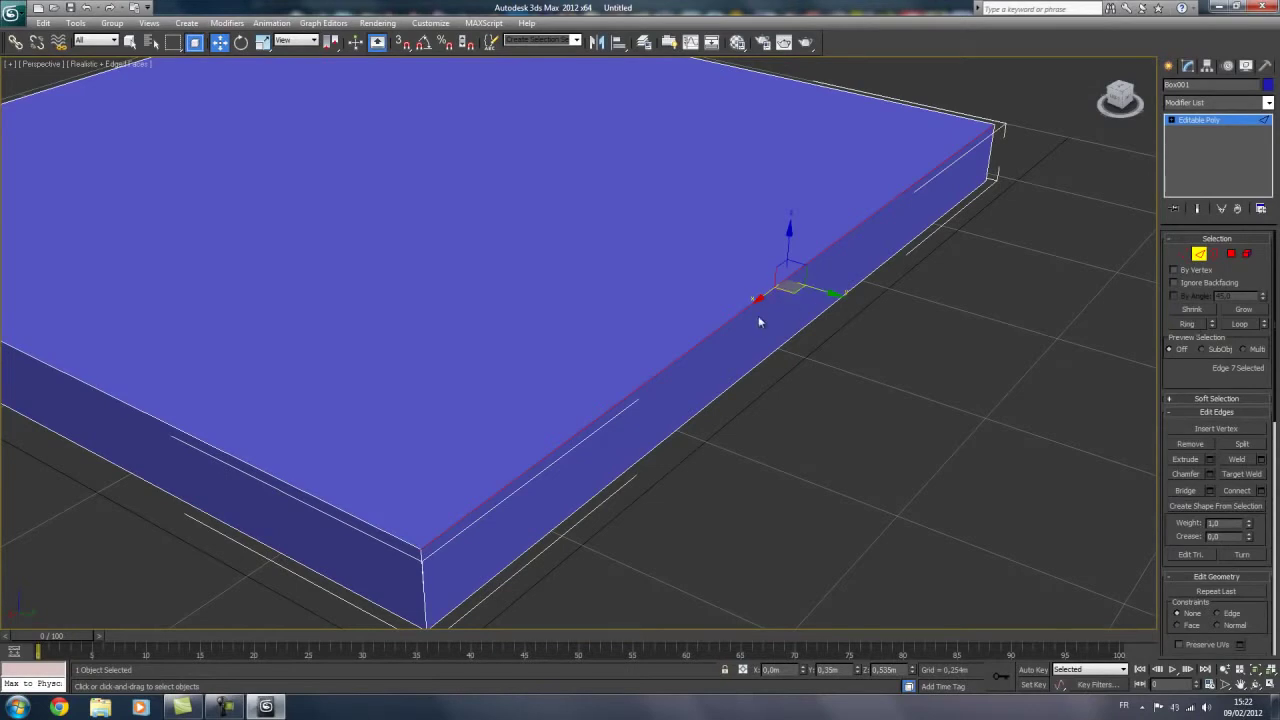
left_click(1187, 323)
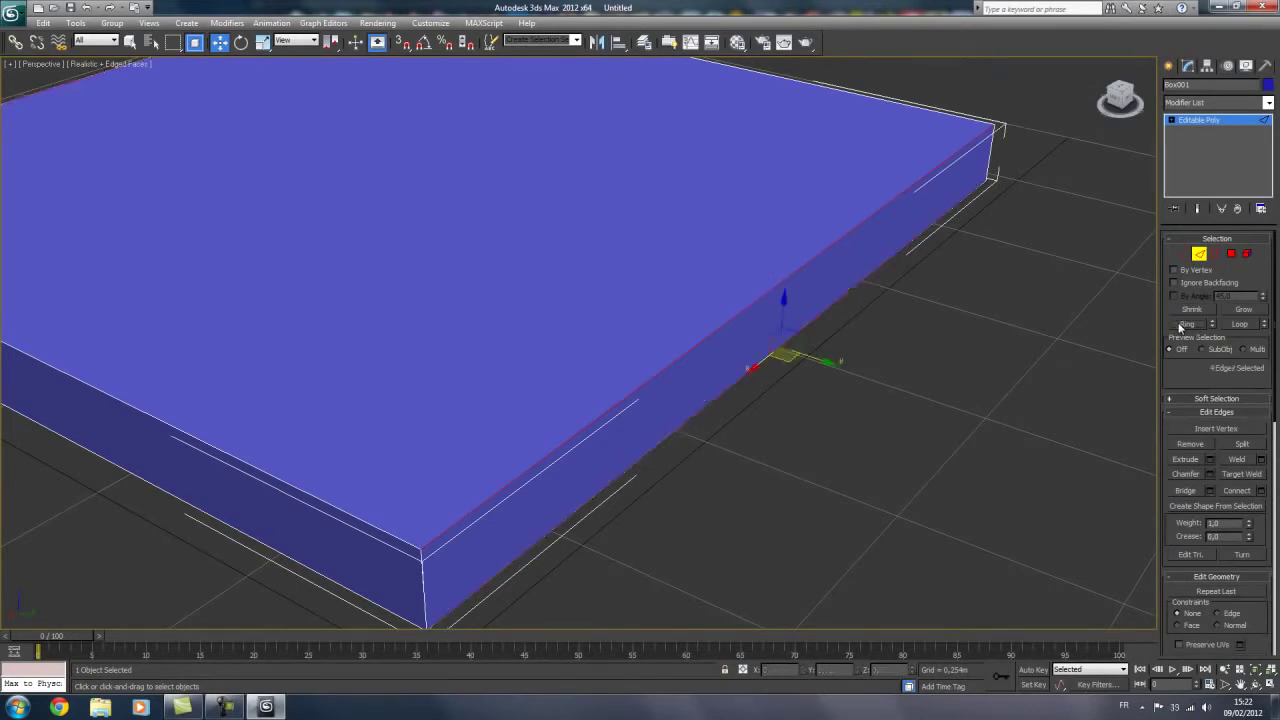
scroll(760, 405, "down", 2)
mouse_move(708, 392)
middle_mouse_down("alt")
mouse_move(371, 303)
mouse_move(421, 306)
mouse_move(500, 266)
mouse_move(577, 250)
middle_mouse_up("alt")
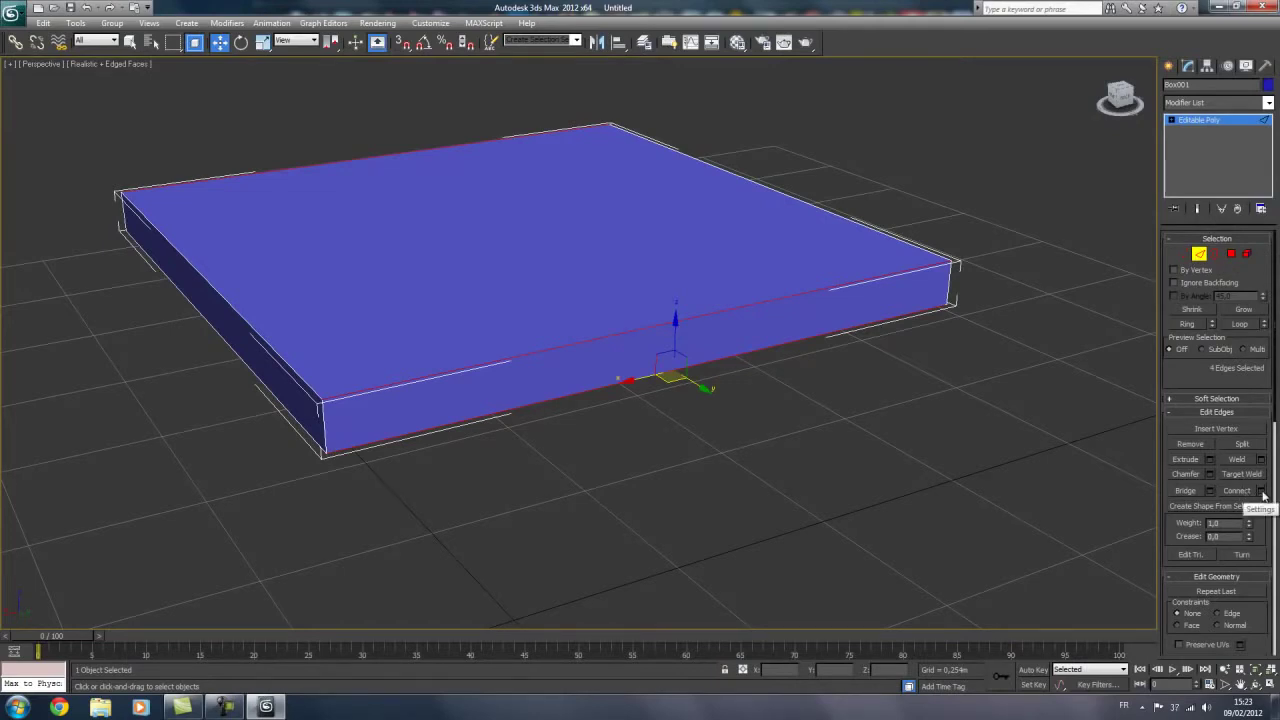
Step: Open the Connect Edges settings and orbit to inspect the preview edge
left_click(1262, 491)
left_click_drag(697, 333, 898, 307)
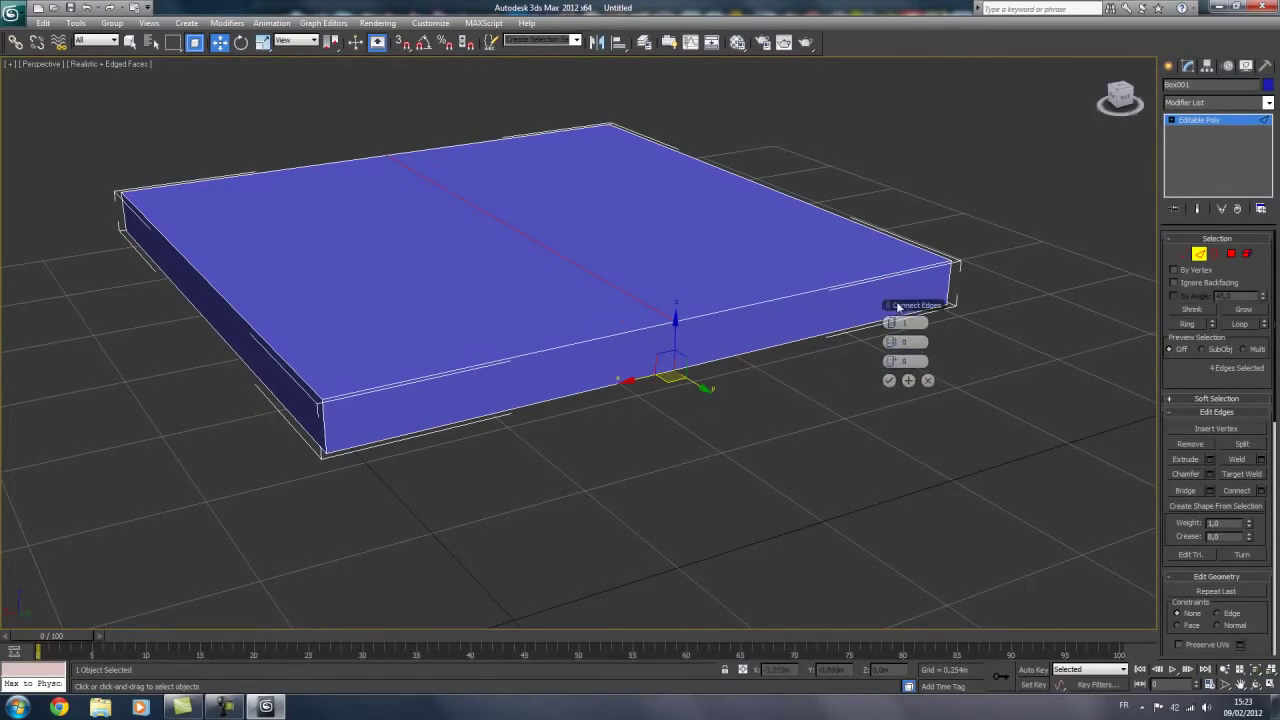
mouse_move(604, 332)
middle_mouse_down("alt")
mouse_move(677, 369)
mouse_move(654, 369)
mouse_move(563, 309)
mouse_move(580, 256)
mouse_move(643, 305)
mouse_move(614, 328)
middle_mouse_up("alt")
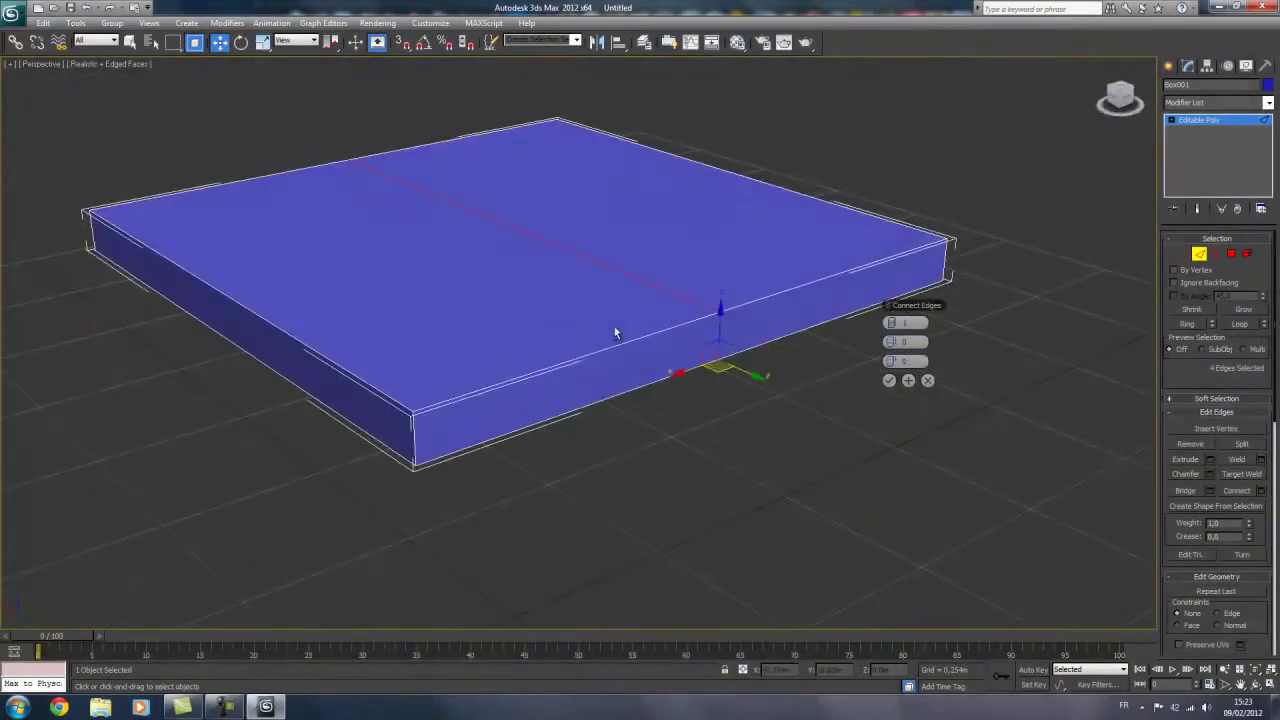
mouse_move(392, 200)
middle_mouse_down("alt")
mouse_move(463, 200)
mouse_move(563, 160)
mouse_move(517, 174)
middle_mouse_up("alt")
mouse_move(651, 314)
middle_mouse_down("alt")
mouse_move(480, 343)
mouse_move(777, 337)
middle_mouse_up("alt")
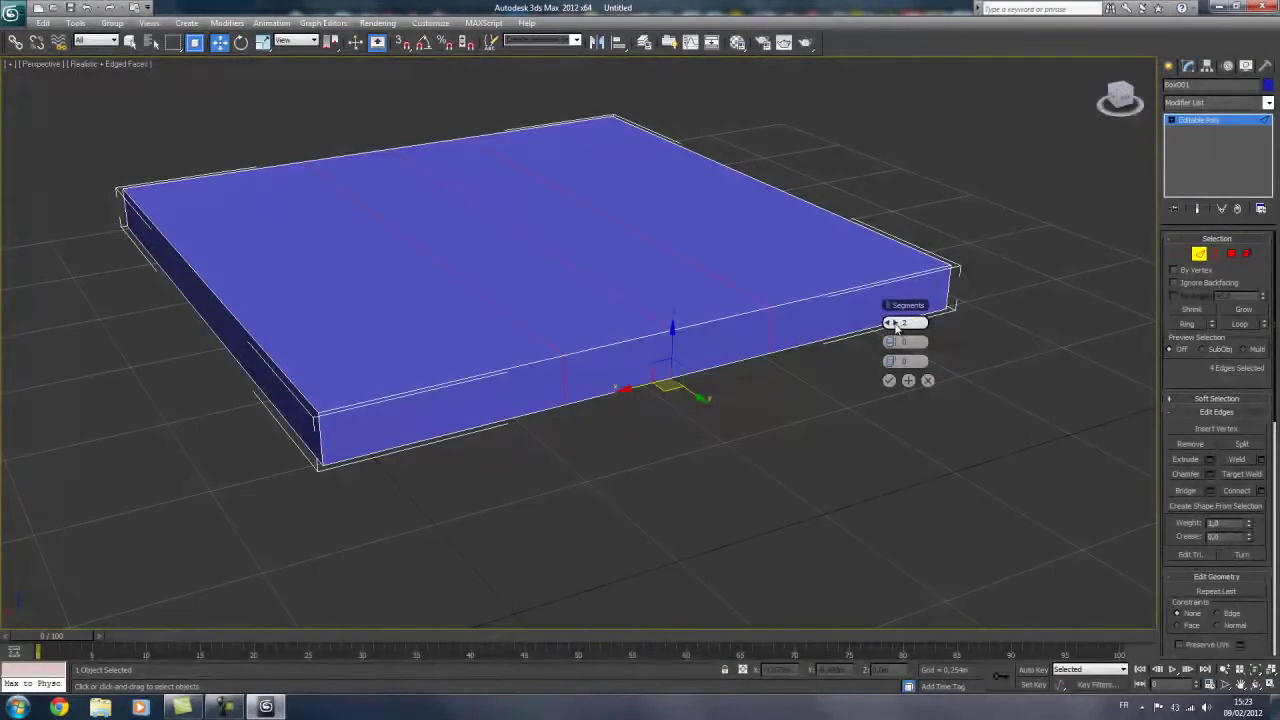
Step: Connect with 2 segments and pinch 80, apply, and clear the edge selection
mouse_move(890, 322)
left_mouse_down()
mouse_move(905, 322)
mouse_move(809, 314)
left_mouse_up()
left_click_drag(890, 343, 1095, 318)
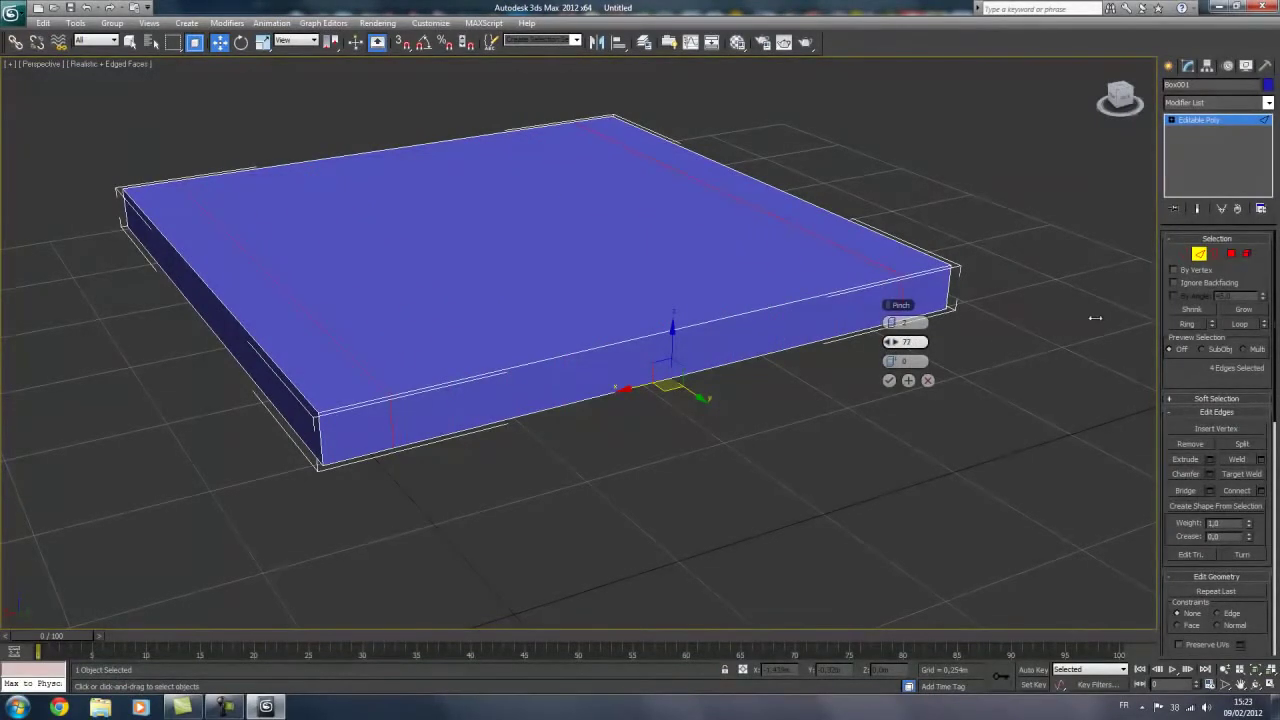
middle_click_drag(1094, 317, 925, 365, "alt")
left_click(894, 343)
left_click(894, 343)
left_click(894, 343)
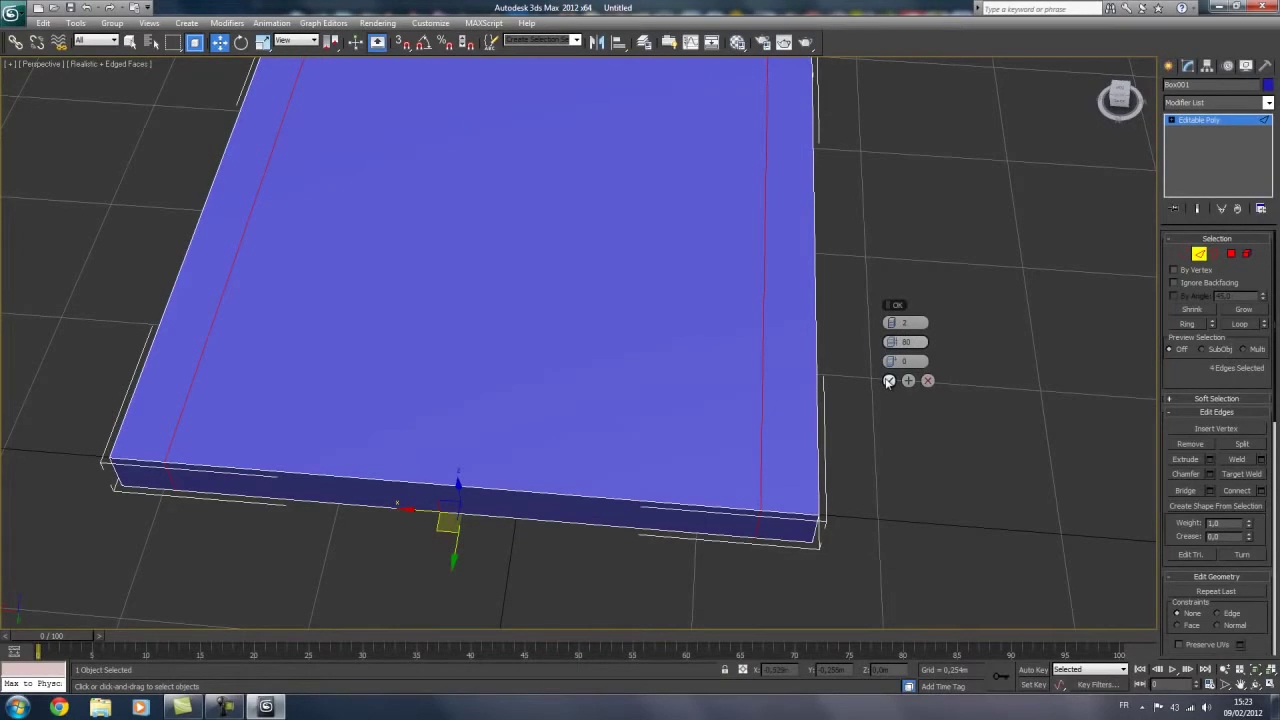
left_click(888, 381)
left_click(882, 400)
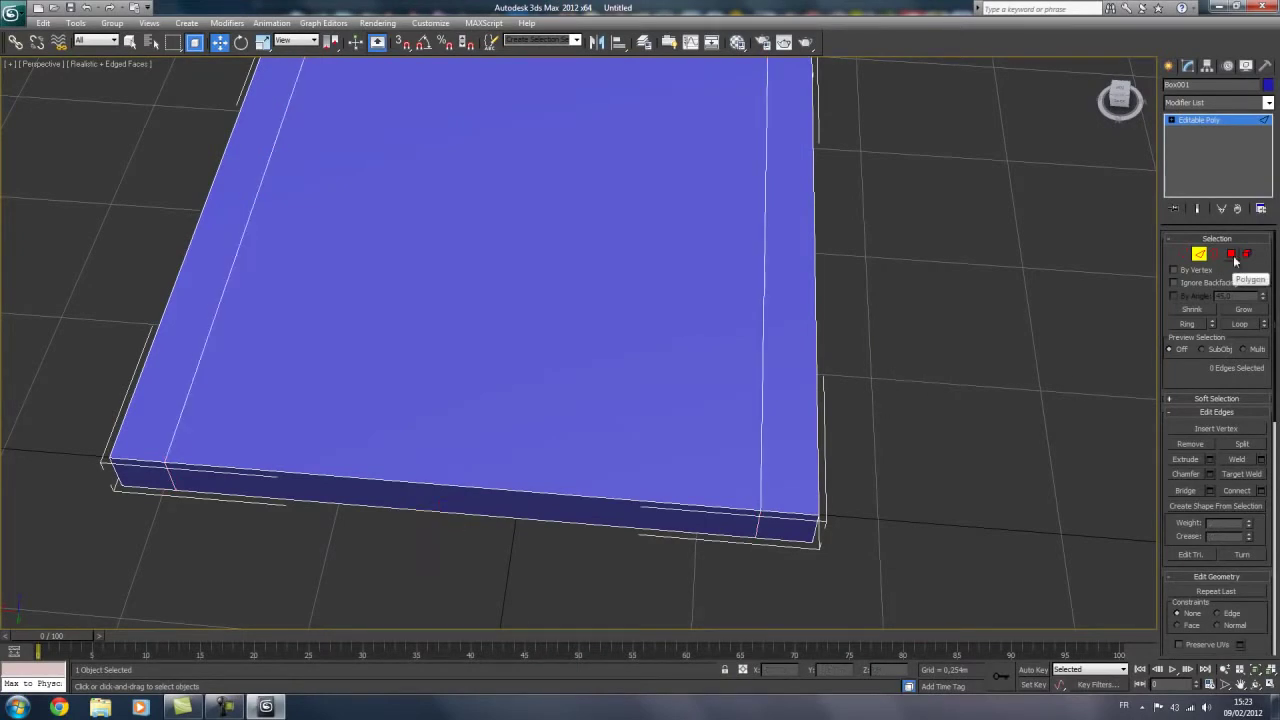
Step: Inspect the slab's new top strips and front side by selecting polygons
left_click(1231, 254)
left_click(790, 300)
left_click(466, 367)
left_click(204, 298)
left_click(700, 297)
left_click(784, 311)
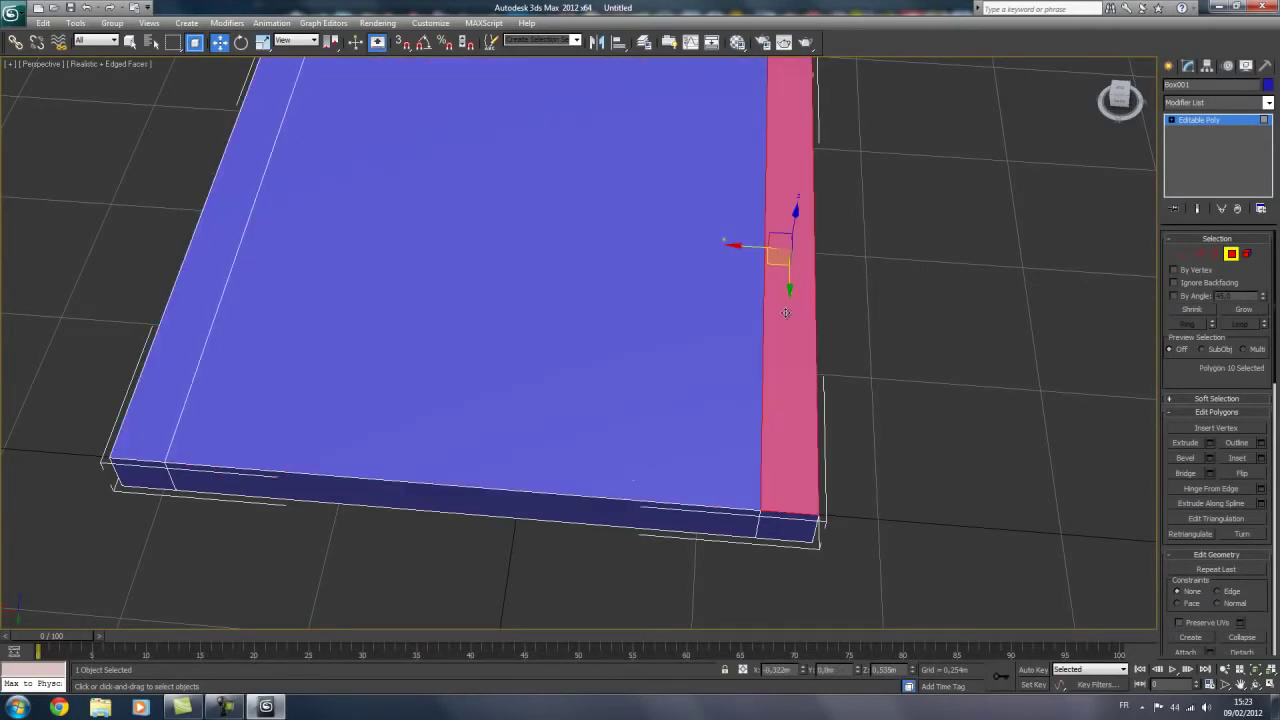
left_click(630, 503)
middle_click_drag(392, 389, 466, 360, "alt")
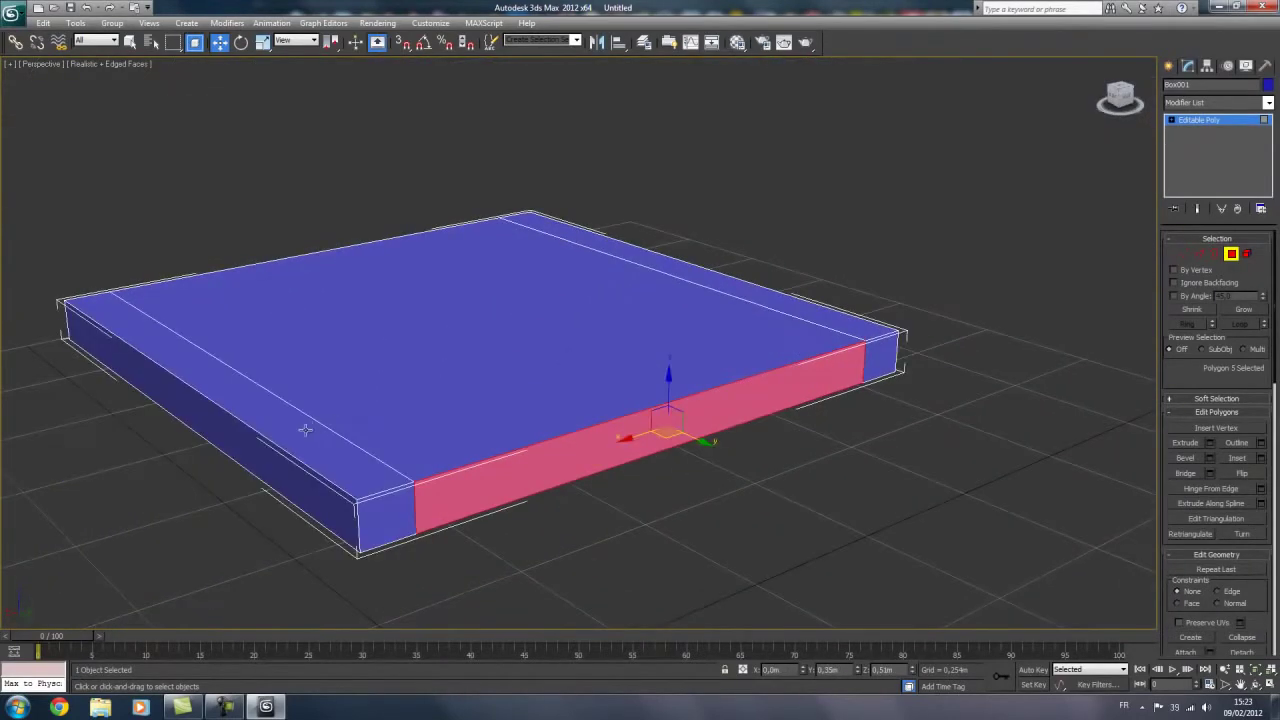
left_click(503, 358)
left_click(819, 513)
left_click(305, 440)
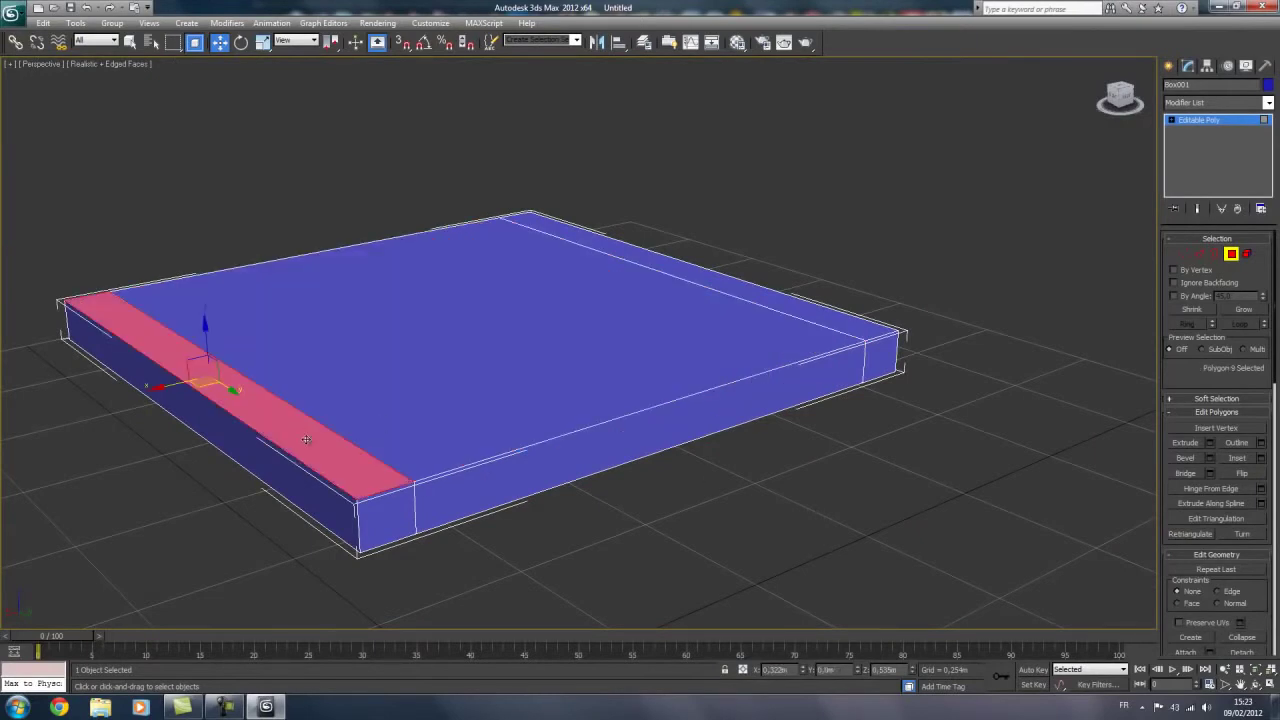
left_click(769, 483)
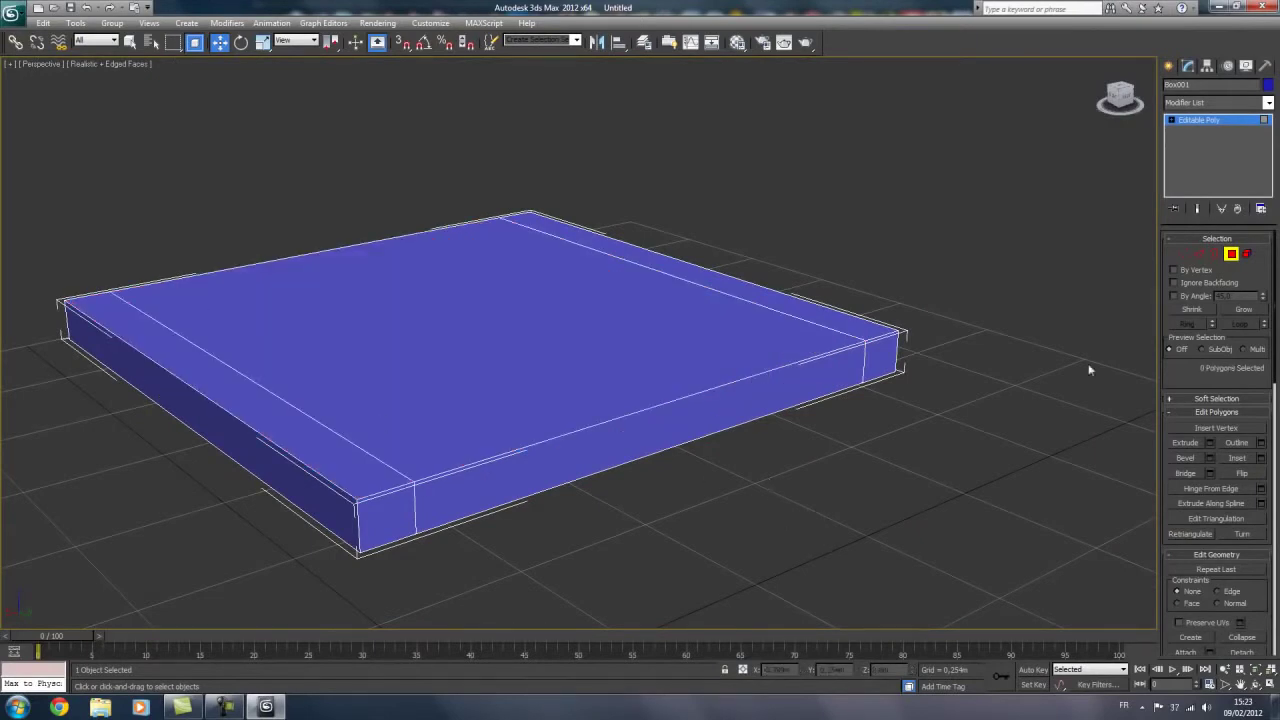
Step: Select an edge on the left top strip and Ring-select its eight parallel edges
left_click(1200, 257)
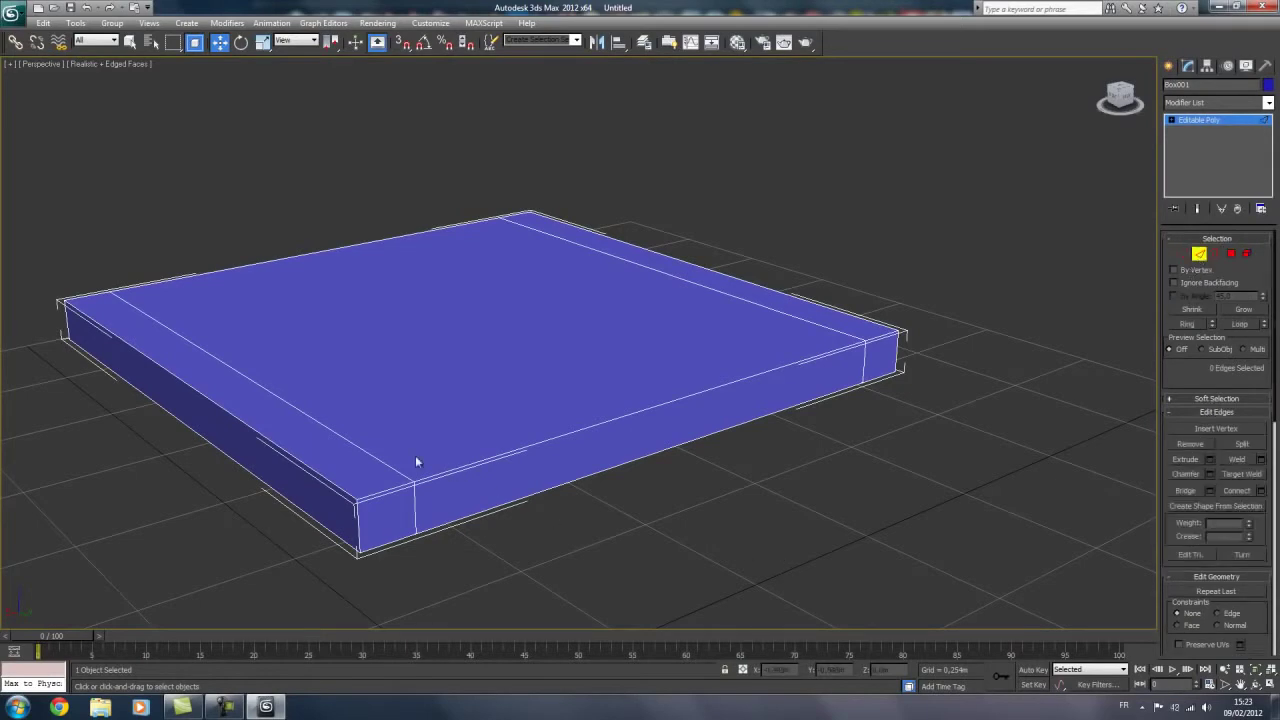
left_click(351, 443)
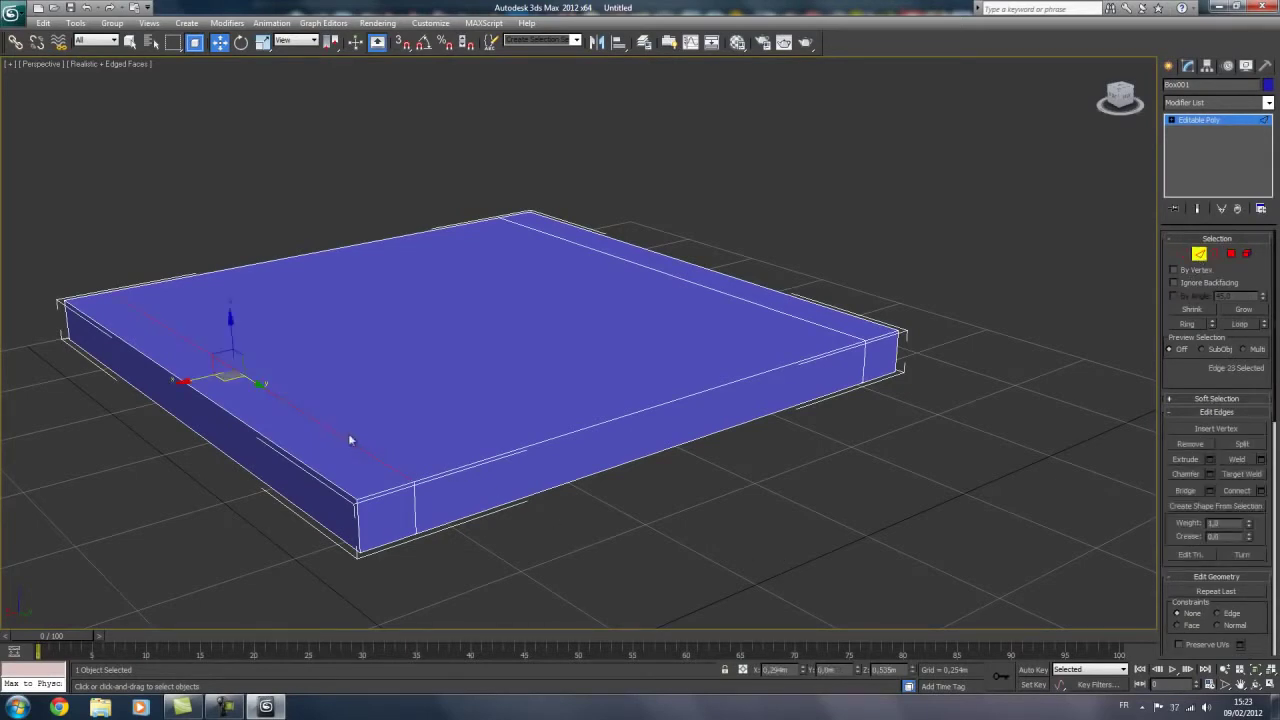
left_click(1186, 324)
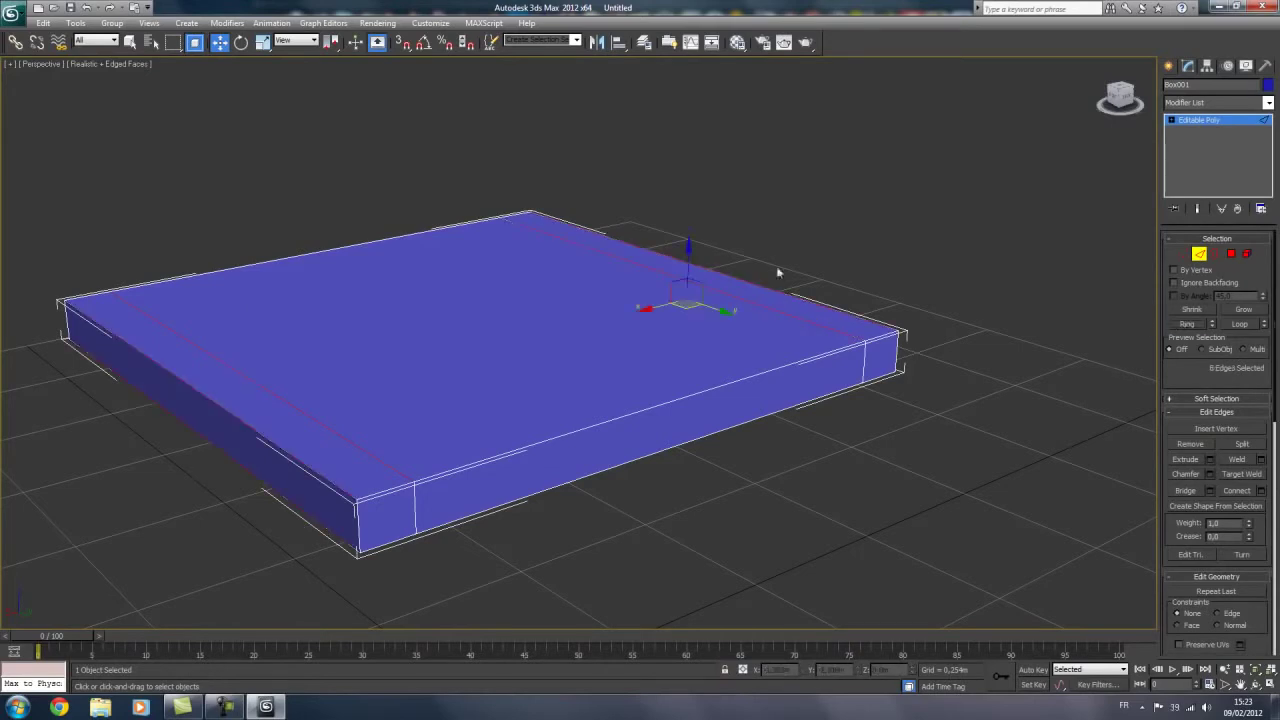
mouse_move(300, 527)
middle_mouse_down("alt")
mouse_move(377, 403)
mouse_move(289, 486)
mouse_move(281, 533)
middle_mouse_up("alt")
middle_click_drag(296, 470, 633, 402, "alt")
middle_click_drag(492, 446, 479, 402)
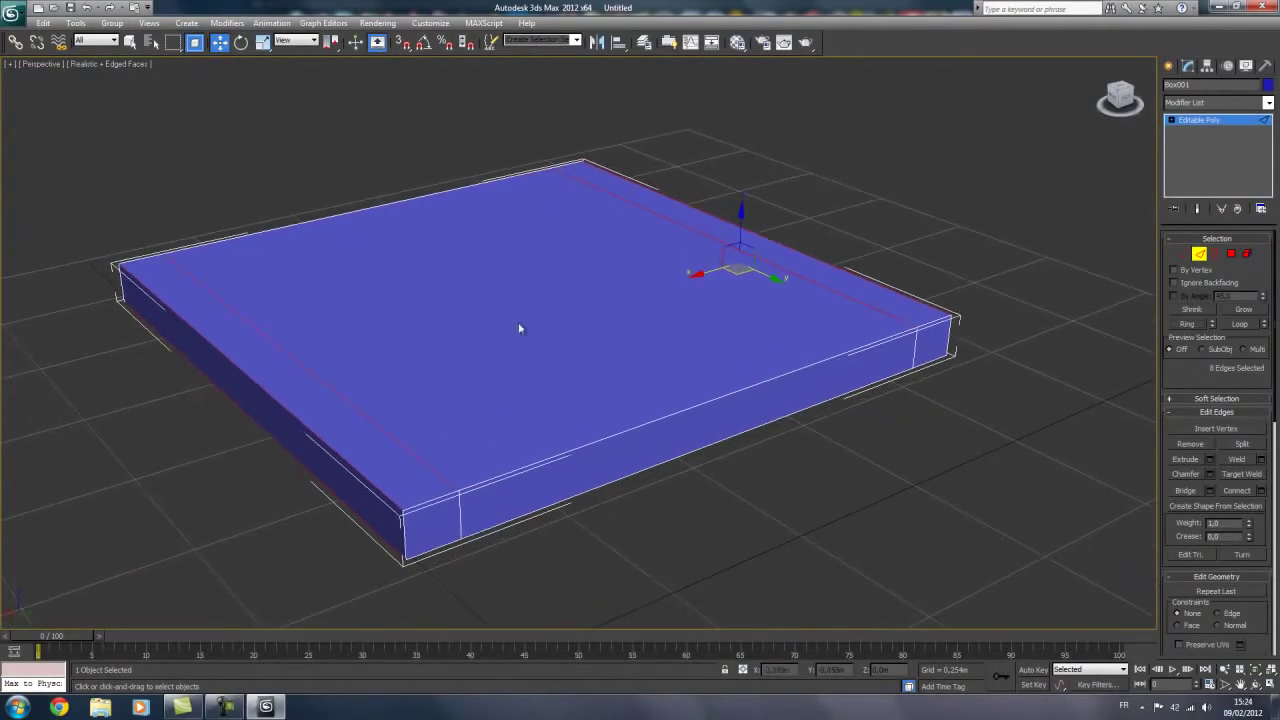
scroll(603, 343, "up", 3)
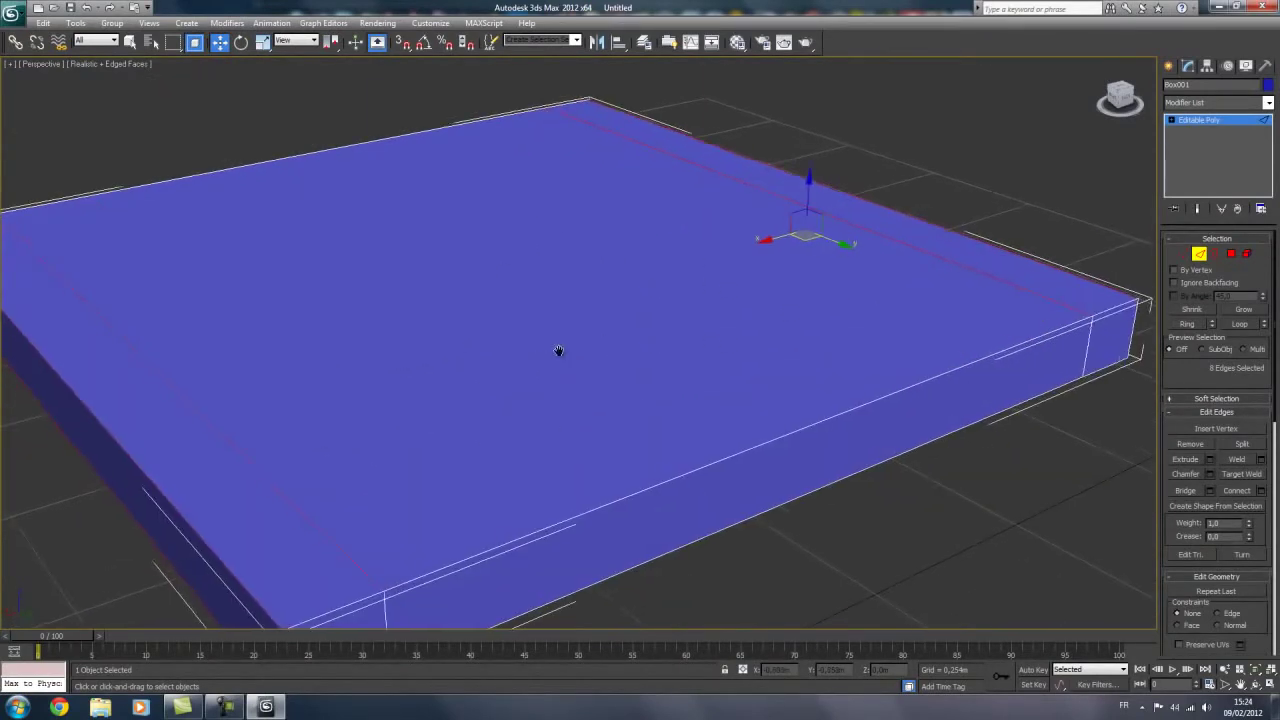
scroll(560, 354, "down", 3)
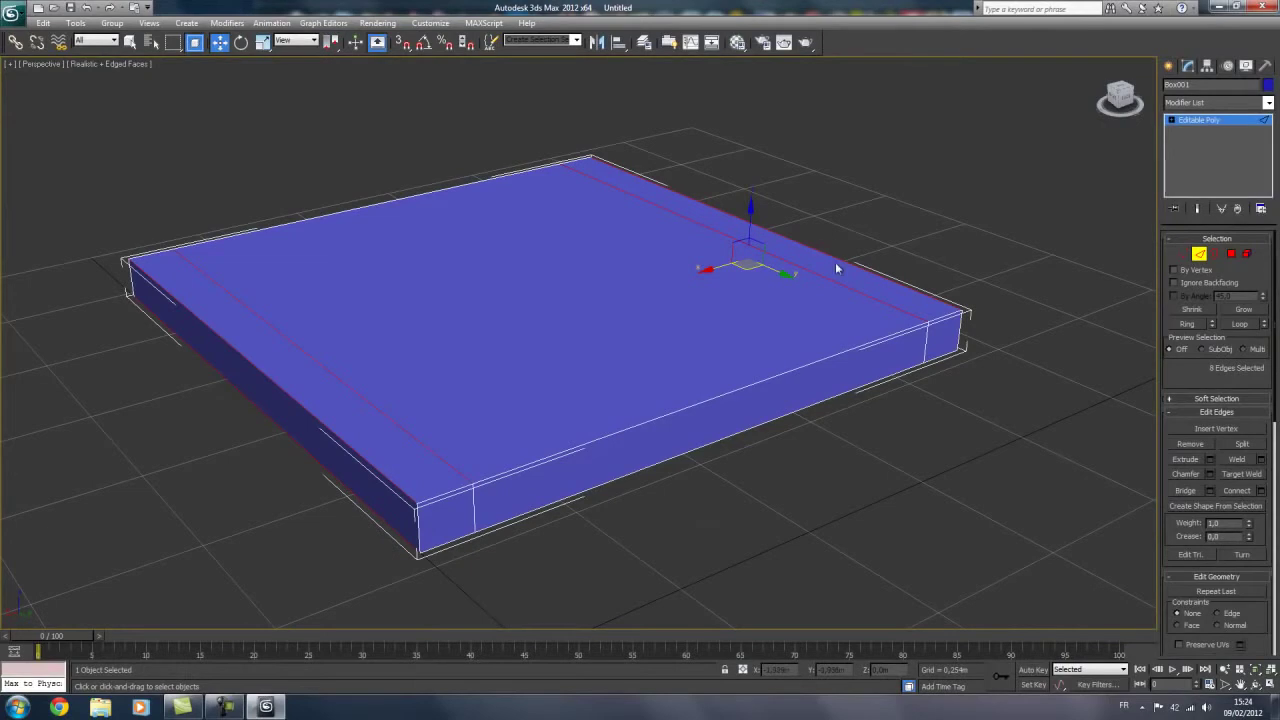
middle_click_drag(836, 268, 846, 271)
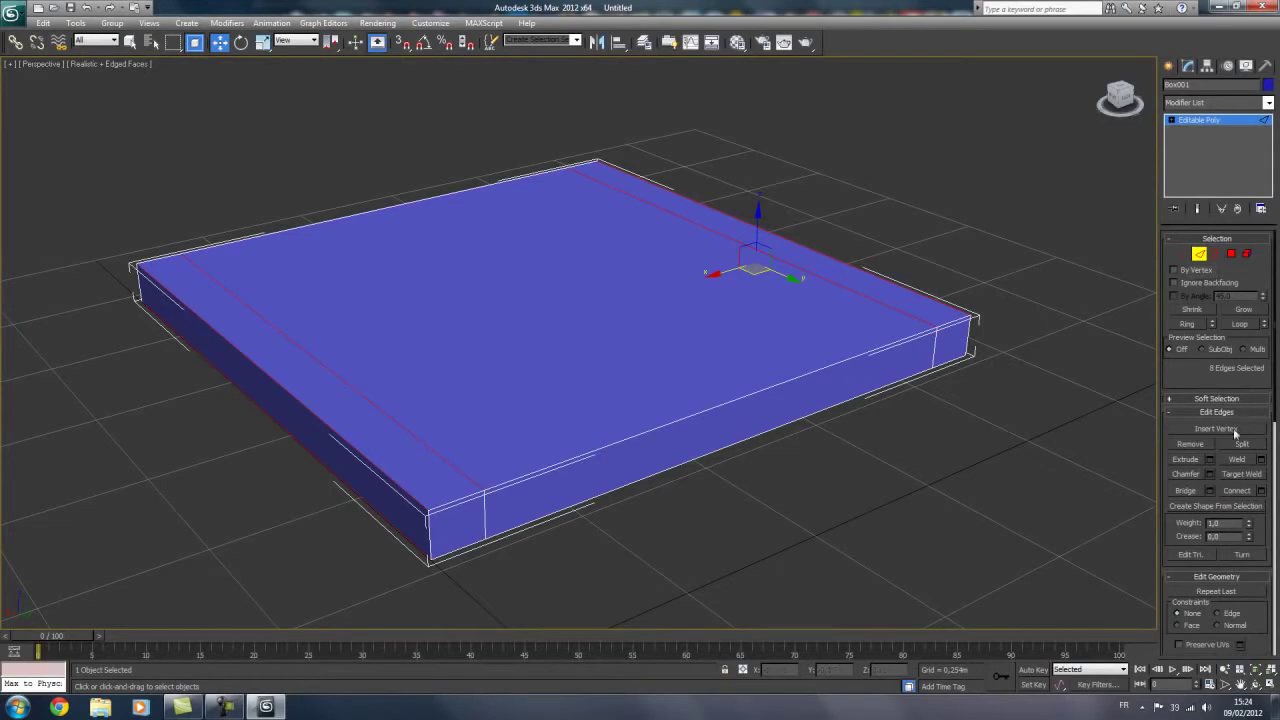
left_click(1261, 492)
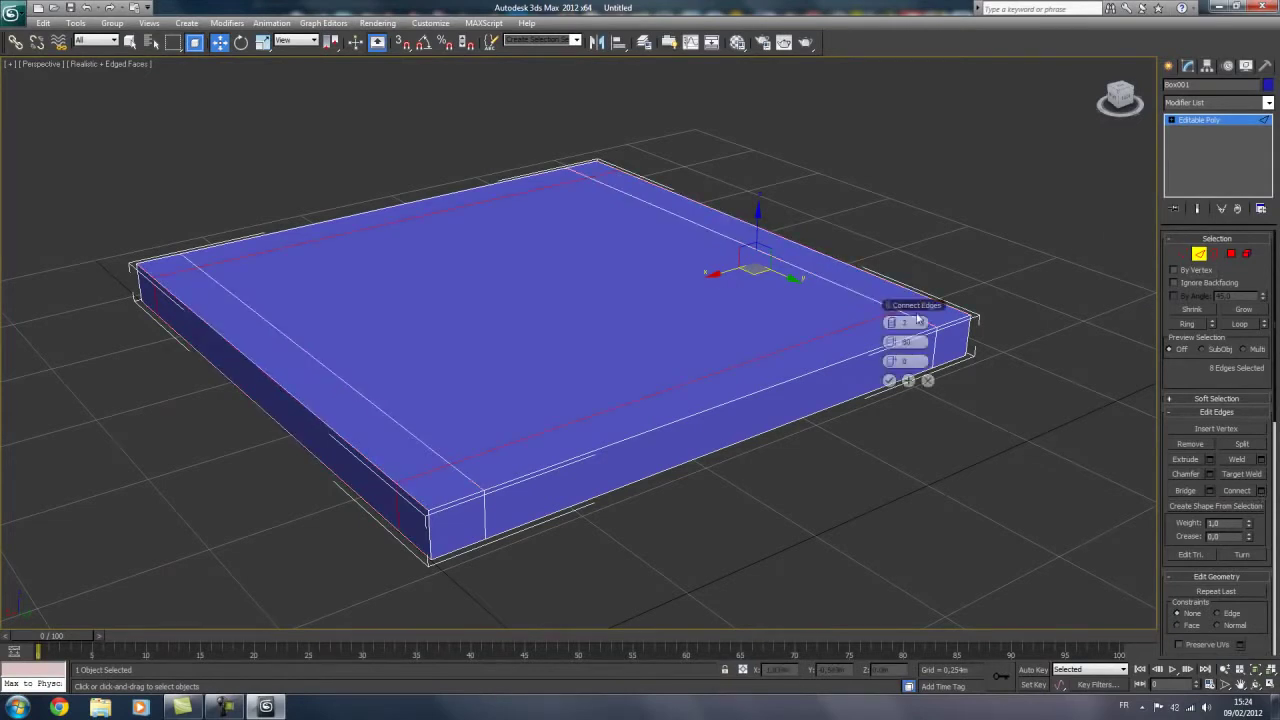
mouse_move(857, 367)
middle_mouse_down("alt")
mouse_move(660, 371)
mouse_move(726, 391)
mouse_move(681, 393)
mouse_move(723, 374)
middle_mouse_up("alt")
left_click(889, 380)
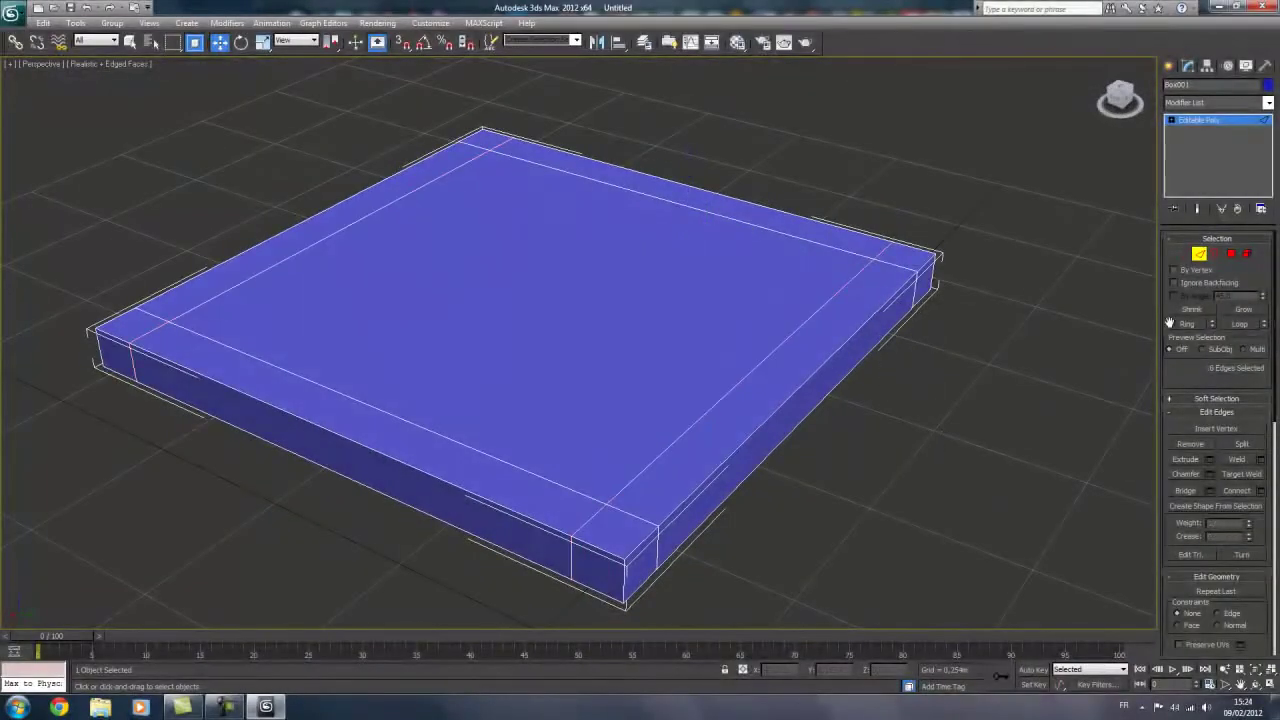
left_click(1231, 255)
left_click(651, 307)
left_click(700, 207)
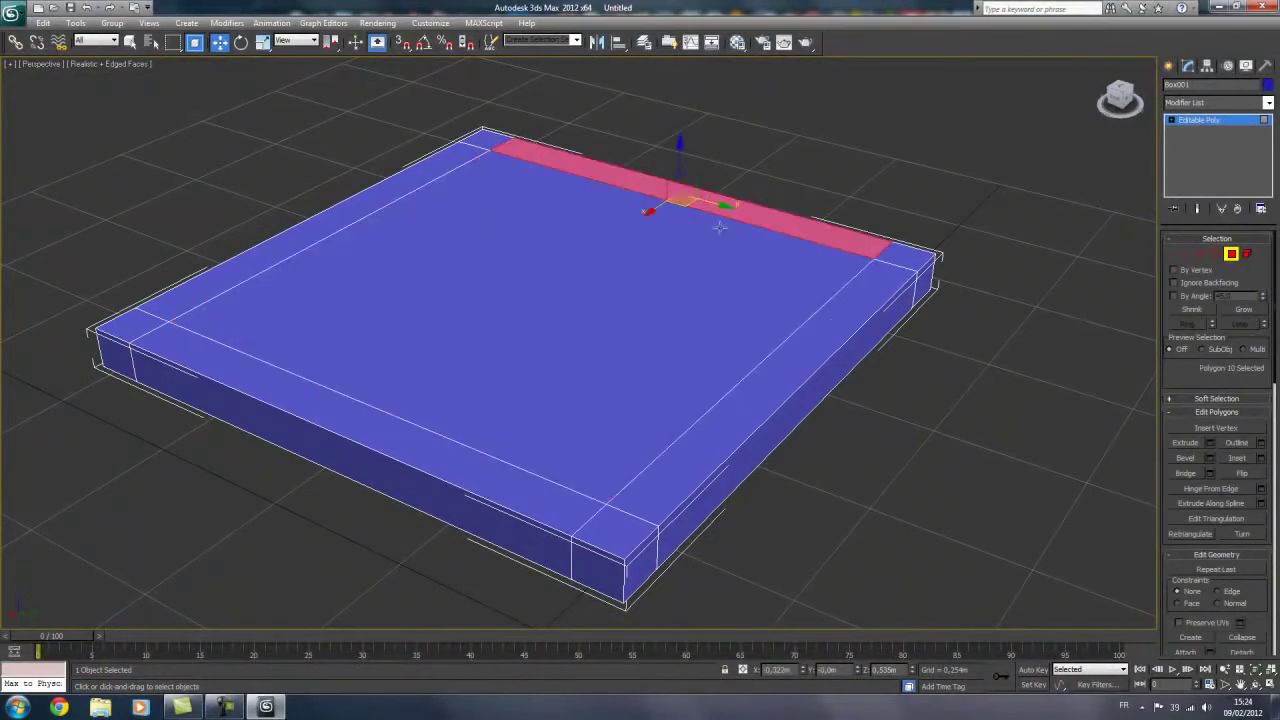
left_click(853, 305)
left_click(897, 262)
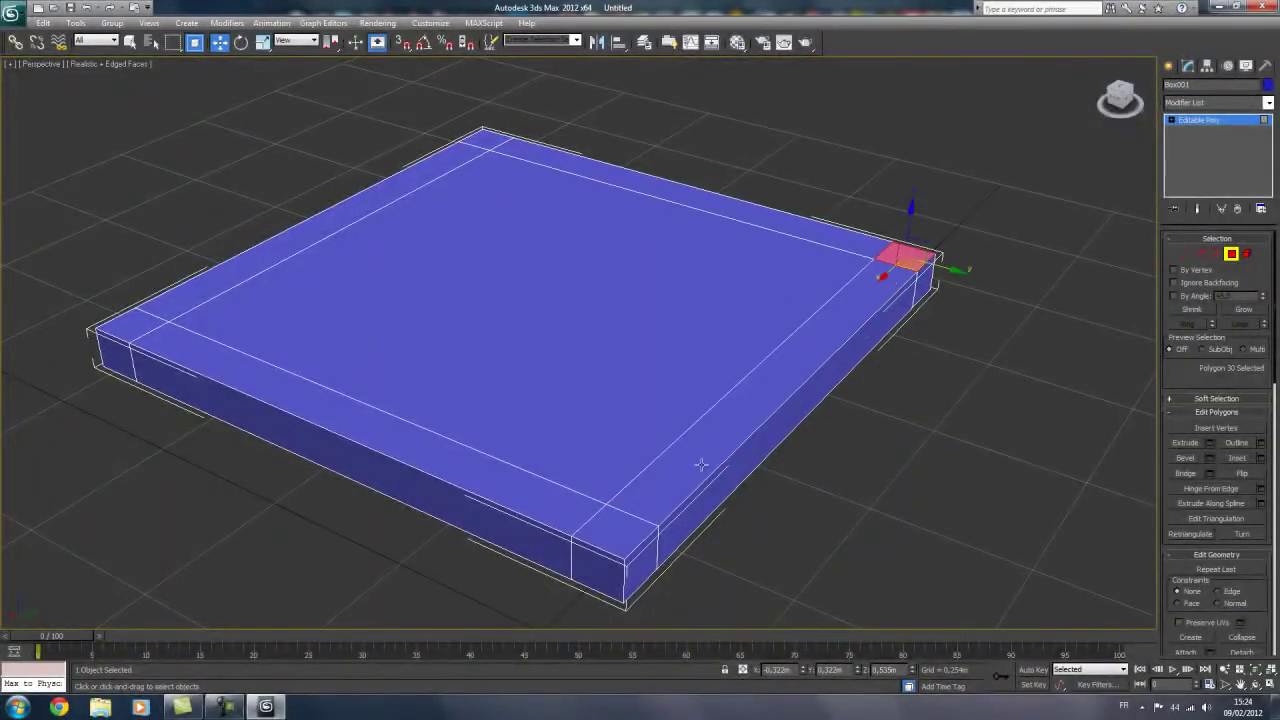
left_click(613, 522)
left_click(903, 260)
left_click(484, 143)
left_click(115, 332)
left_click(204, 484)
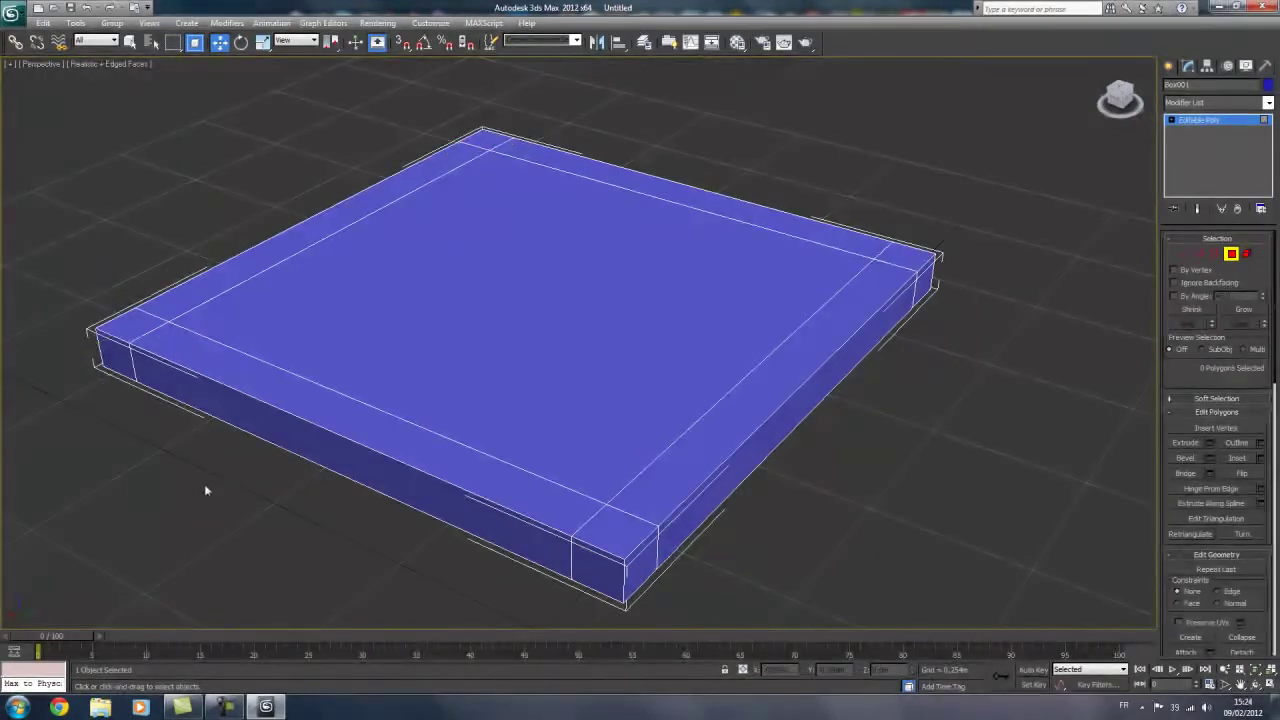
Step: Select the four small corner squares on the slab's underside
mouse_move(433, 471)
middle_mouse_down("alt")
mouse_move(434, 394)
mouse_move(448, 378)
middle_mouse_up("alt")
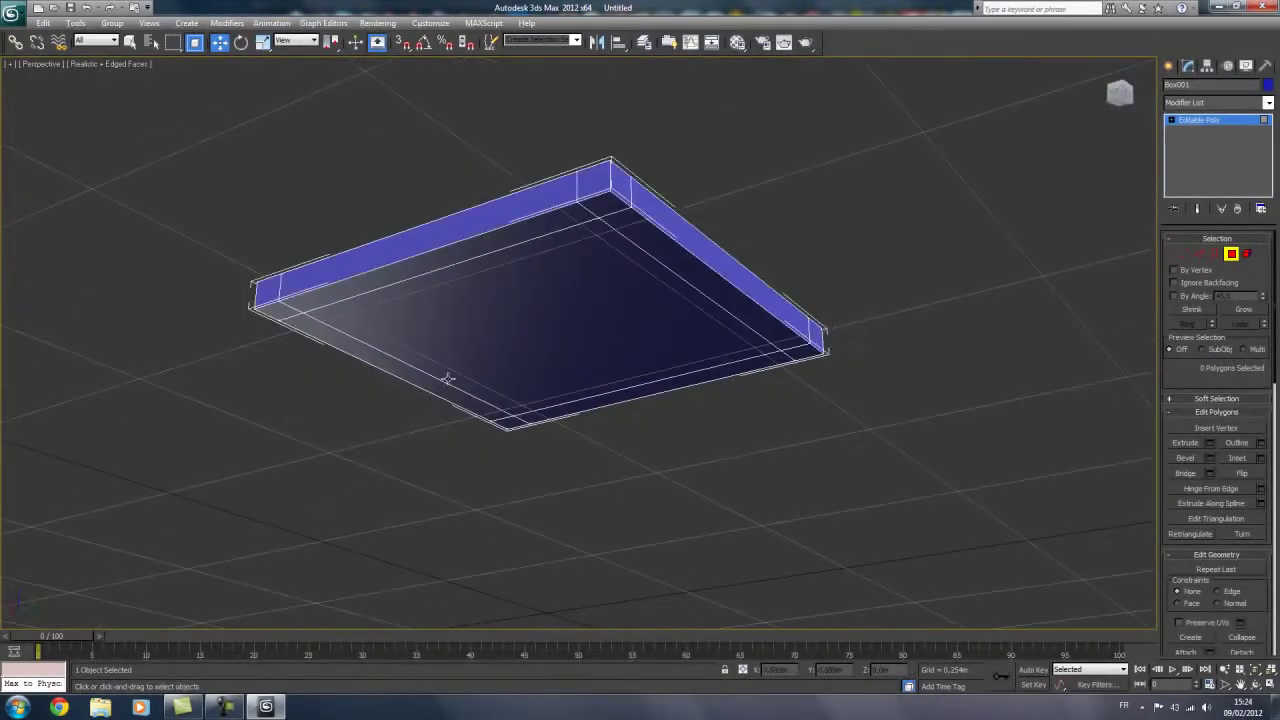
left_click(598, 208)
left_click(790, 350, "ctrl")
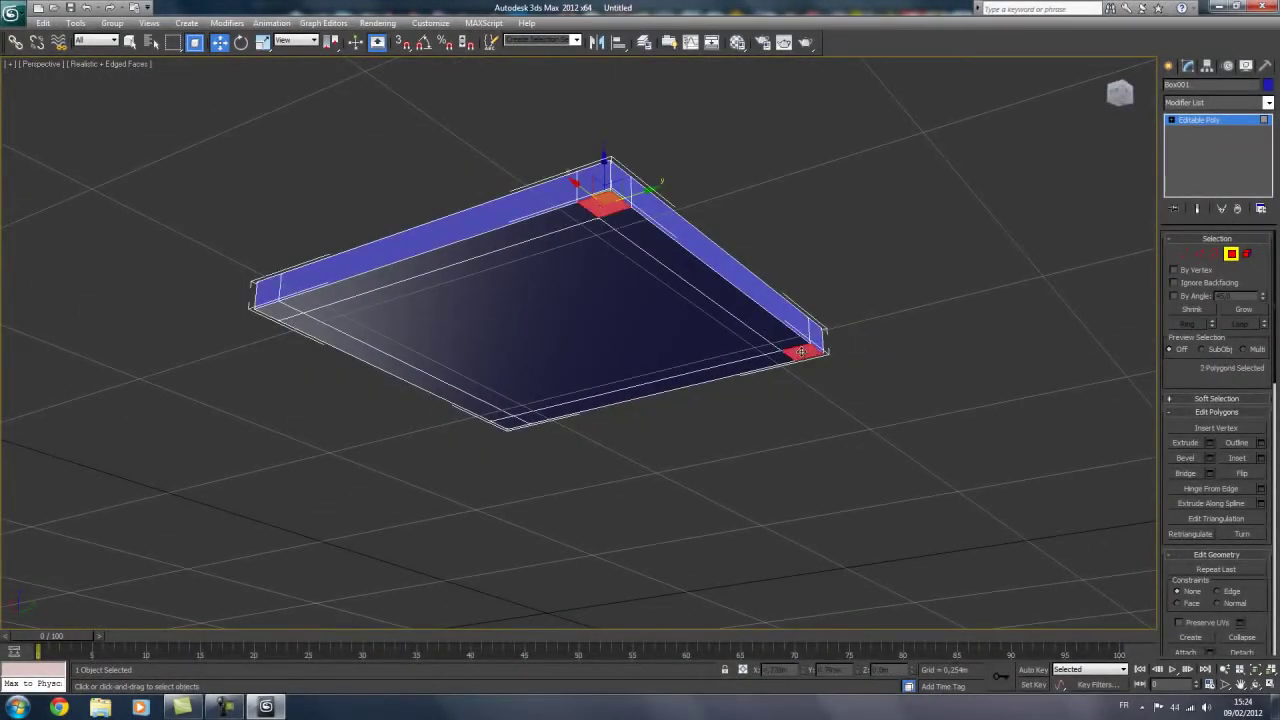
left_click(510, 422, "ctrl")
left_click(277, 310, "ctrl")
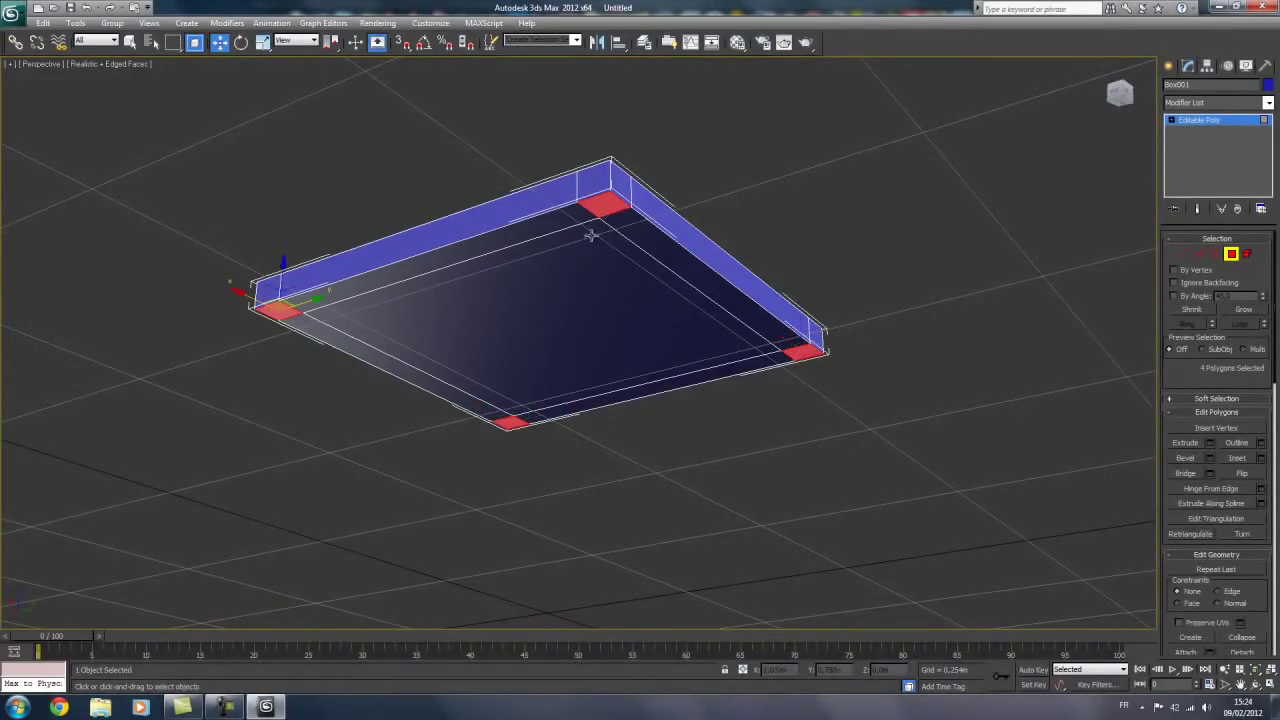
left_click(577, 287, "ctrl")
key("ctrl+Page_Up")
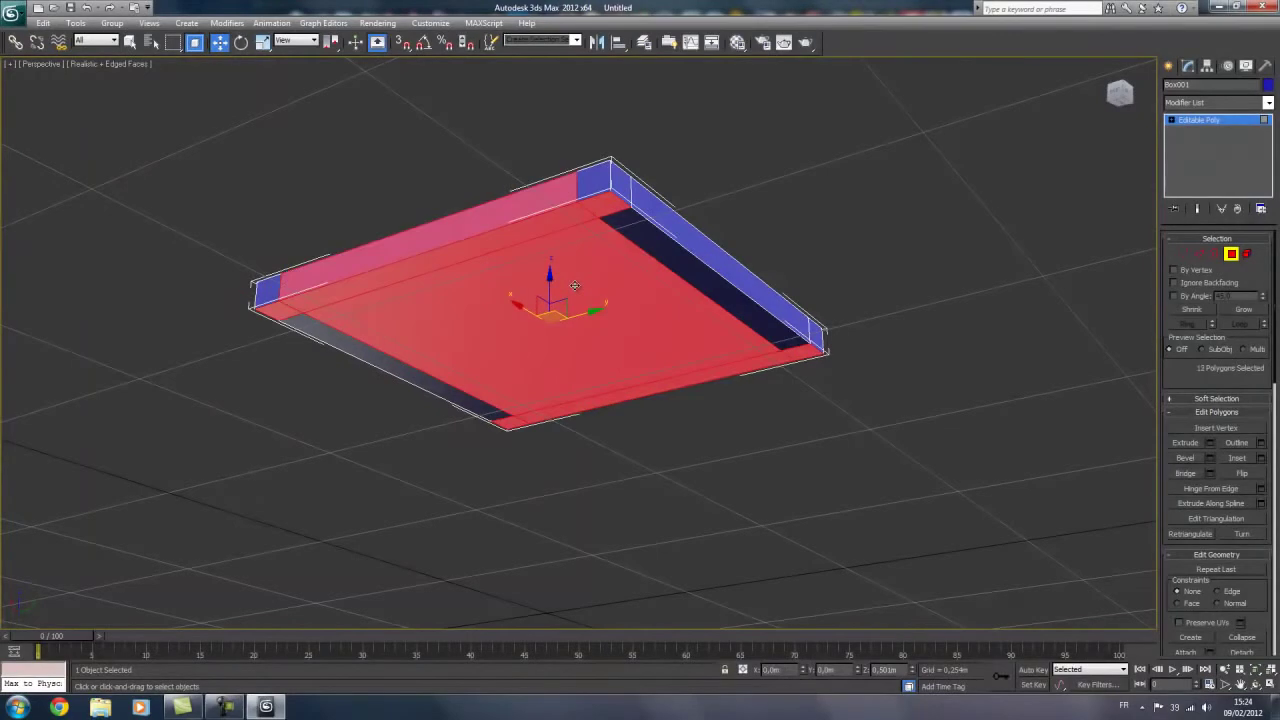
key("ctrl+d")
left_click(607, 207)
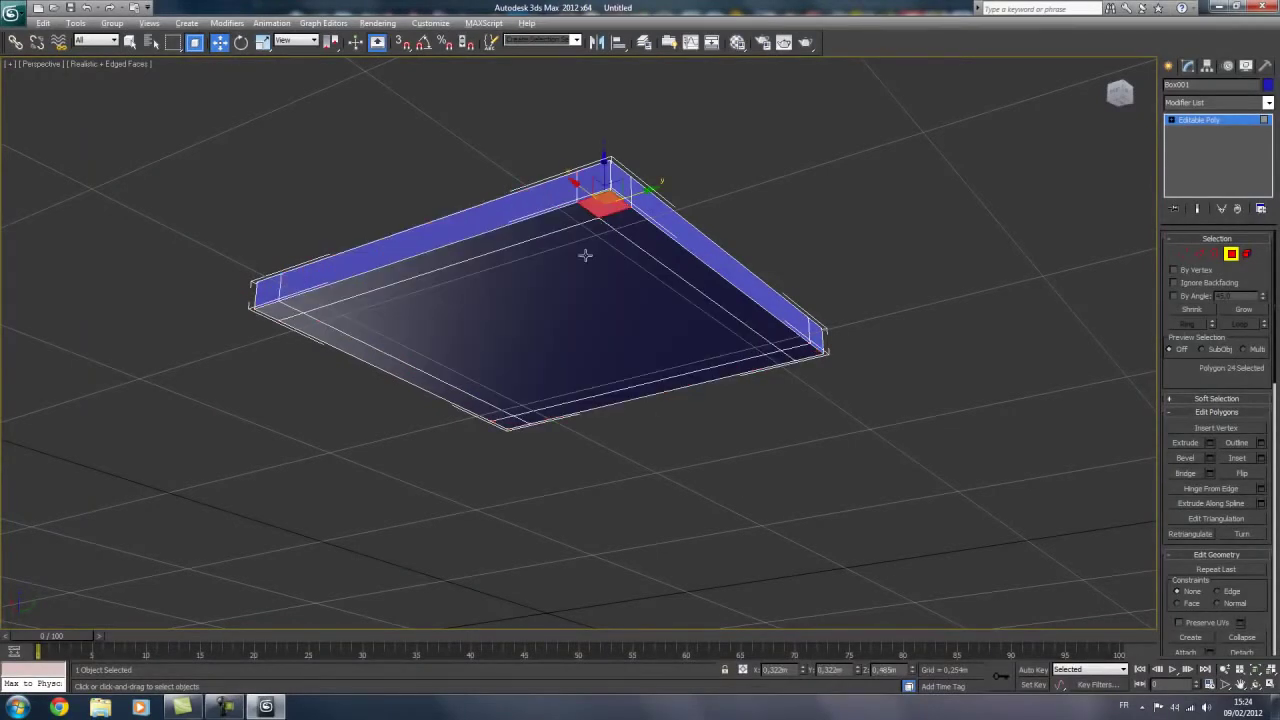
left_click(585, 255, "ctrl")
left_click(590, 263, "alt")
left_click(568, 278, "ctrl")
left_click(669, 384, "ctrl")
left_click(796, 354, "ctrl")
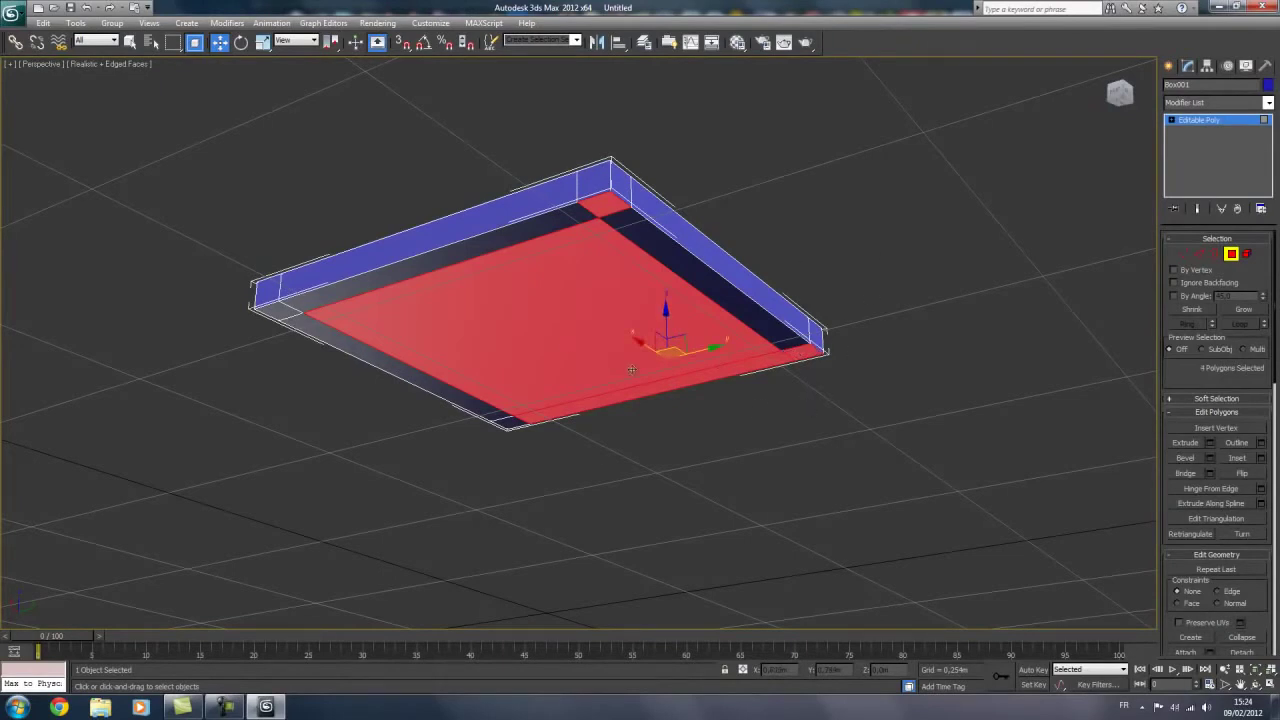
left_click(678, 330, "alt")
left_click(696, 374, "alt")
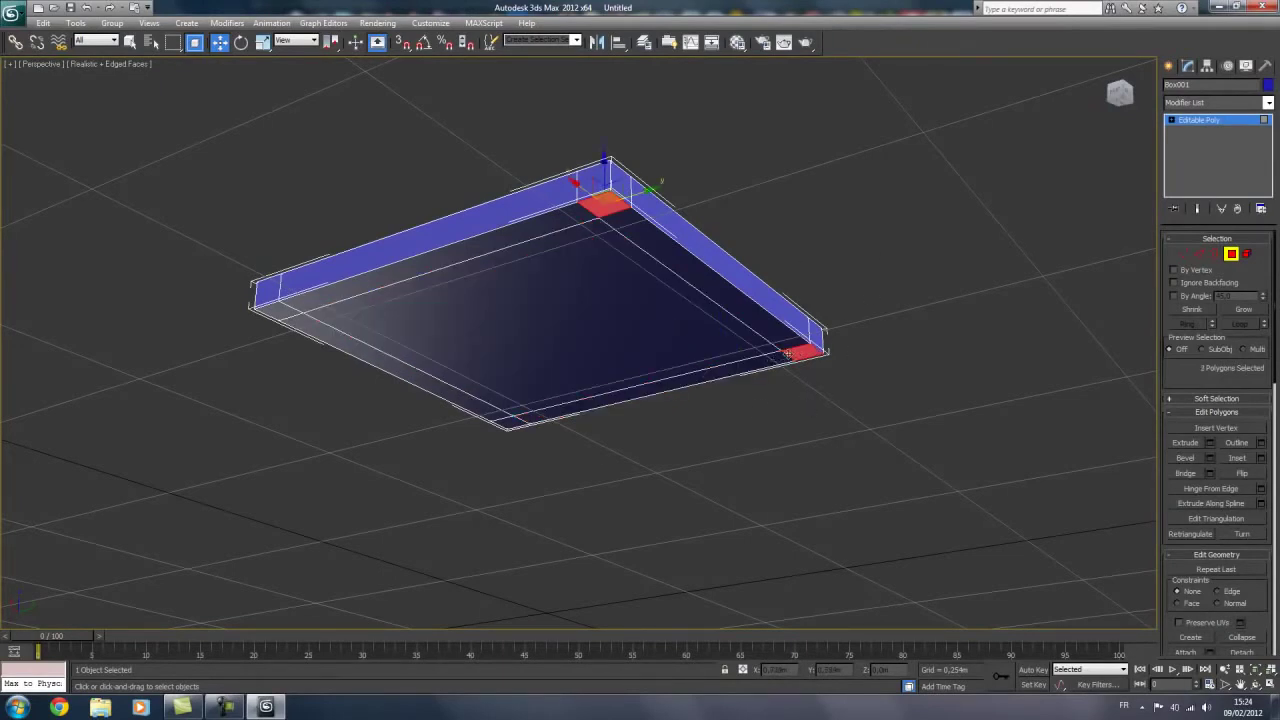
left_click(804, 351, "alt")
left_click(804, 350, "ctrl")
left_click(515, 421, "ctrl")
left_click(264, 297, "ctrl")
Step: Try a direct drag extrusion of the corner squares, then undo it
mouse_move(428, 329)
middle_mouse_down("alt")
mouse_move(560, 263)
mouse_move(589, 371)
mouse_move(537, 363)
mouse_move(534, 314)
middle_mouse_up("alt")
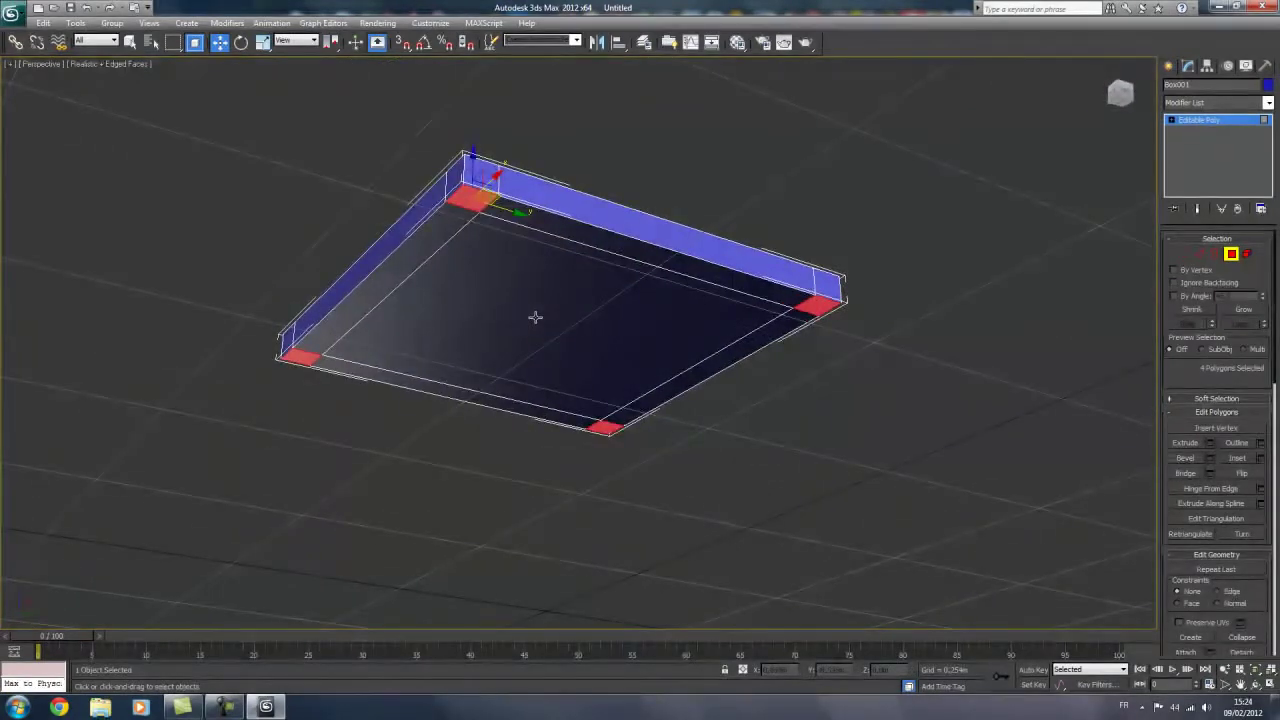
scroll(560, 340, "up", 3)
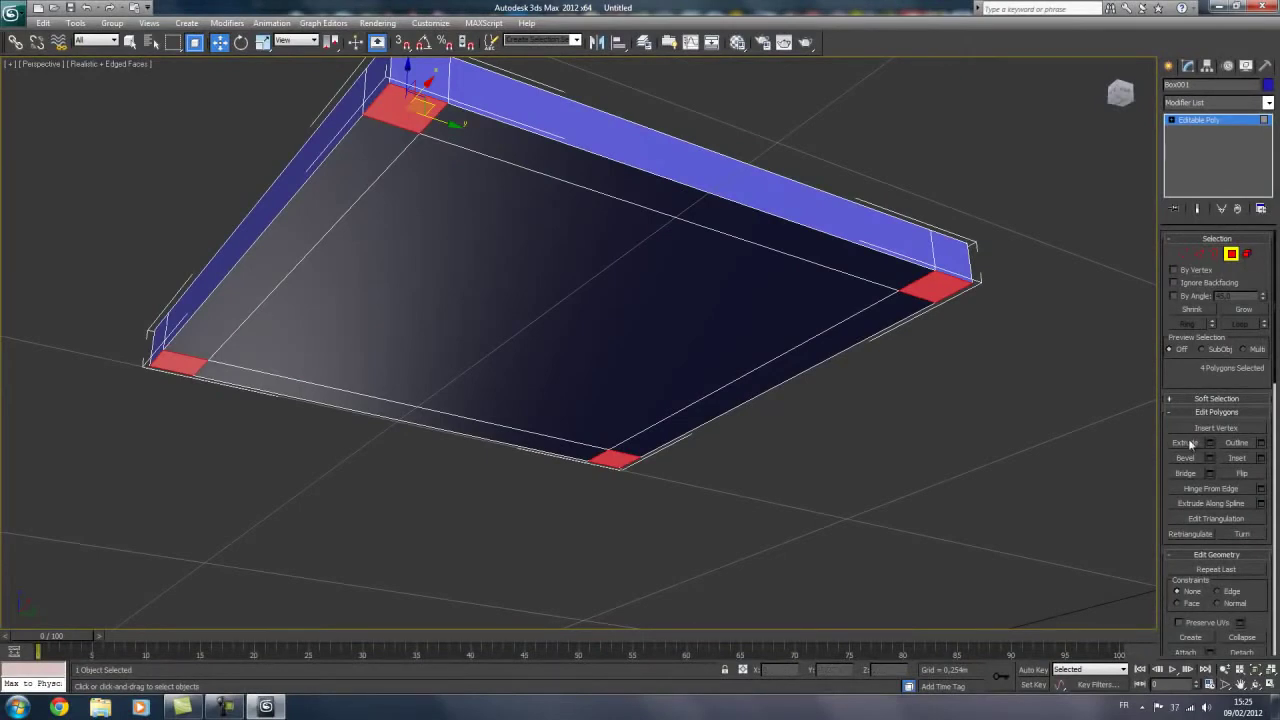
left_click(1186, 446)
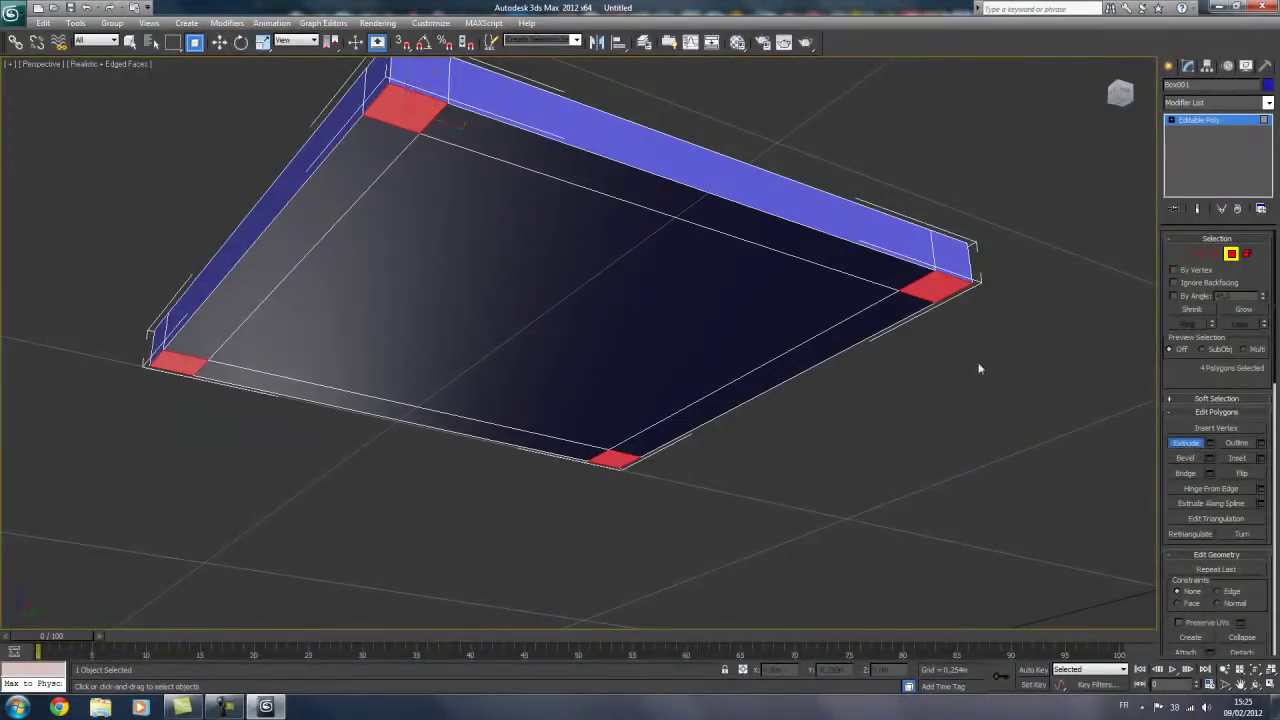
mouse_move(945, 297)
left_mouse_down()
mouse_move(929, 178)
mouse_move(909, 208)
left_mouse_up()
key("w")
key("ctrl+z")
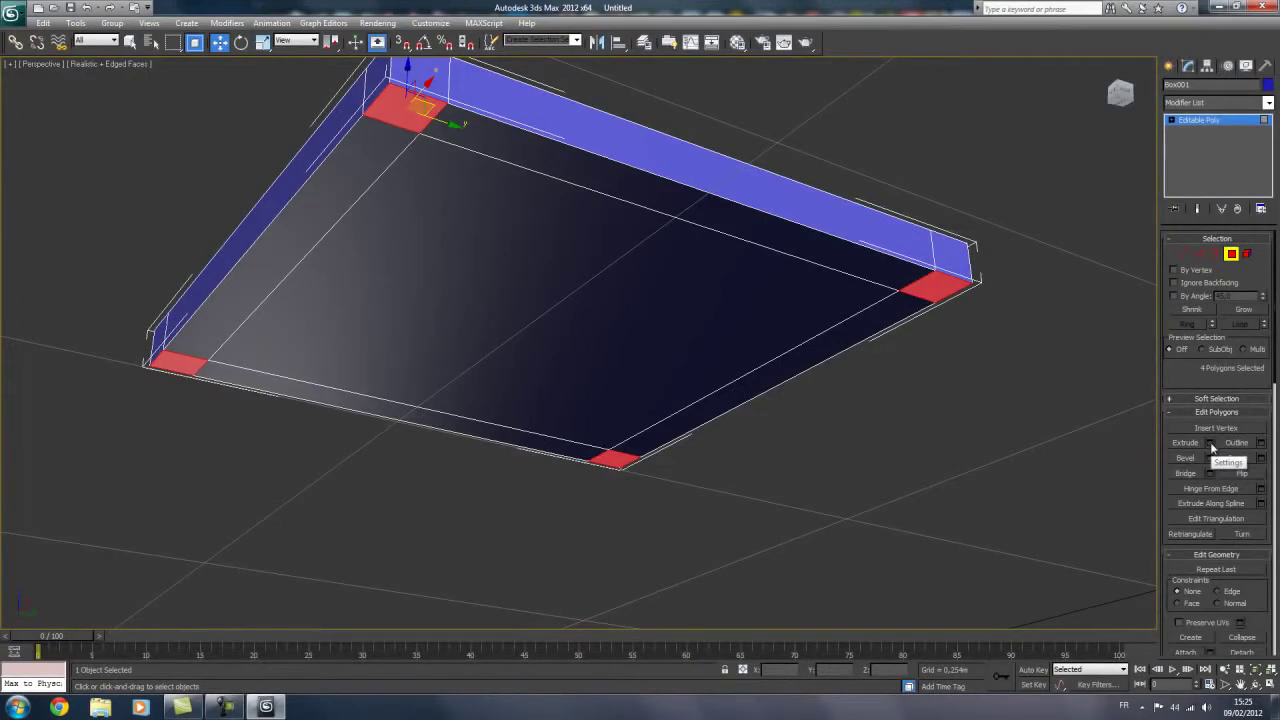
Step: Extrude the corner squares with adjustable height, trying lengths between 0.539m and 0.439m
left_click(1210, 442)
scroll(914, 328, "down", 5)
mouse_move(650, 480)
middle_mouse_down("alt")
mouse_move(655, 373)
mouse_move(598, 337)
middle_mouse_up("alt")
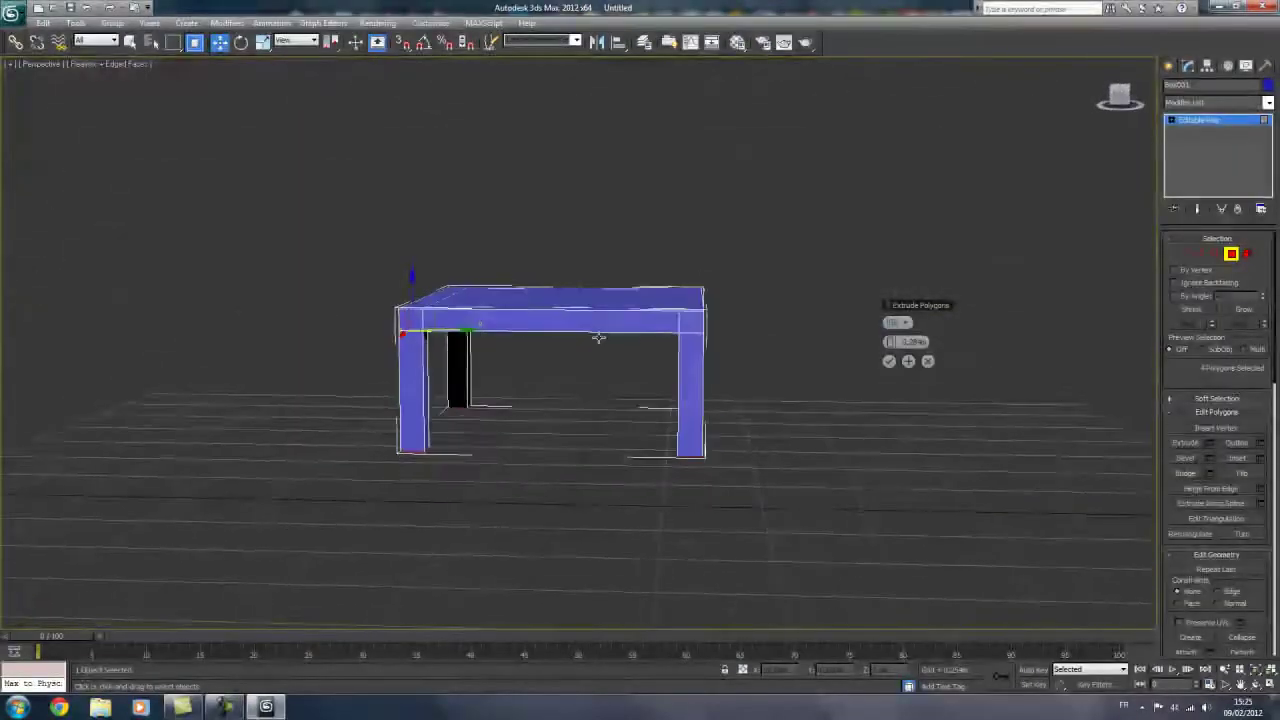
middle_click_drag(598, 337, 651, 331, "alt")
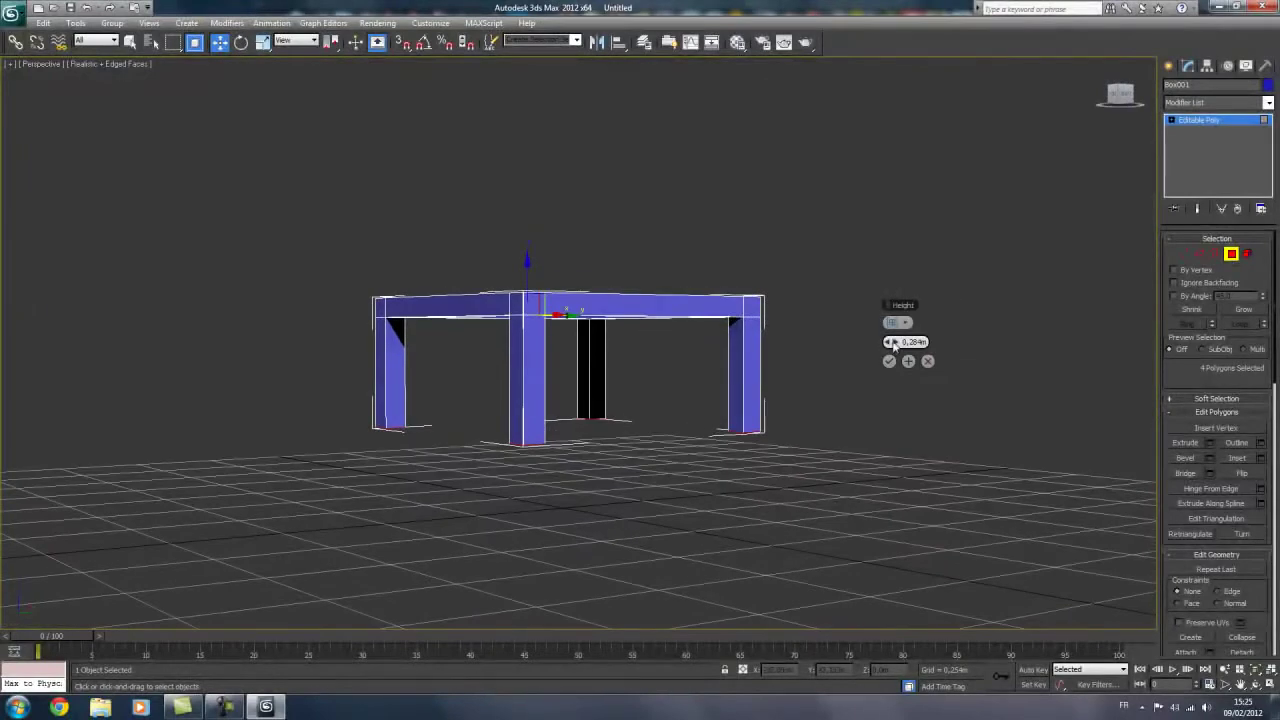
left_click_drag(890, 341, 980, 341)
mouse_move(730, 380)
middle_mouse_down("alt")
mouse_move(685, 372)
mouse_move(700, 352)
middle_mouse_up("alt")
left_click_drag(890, 341, 890, 348)
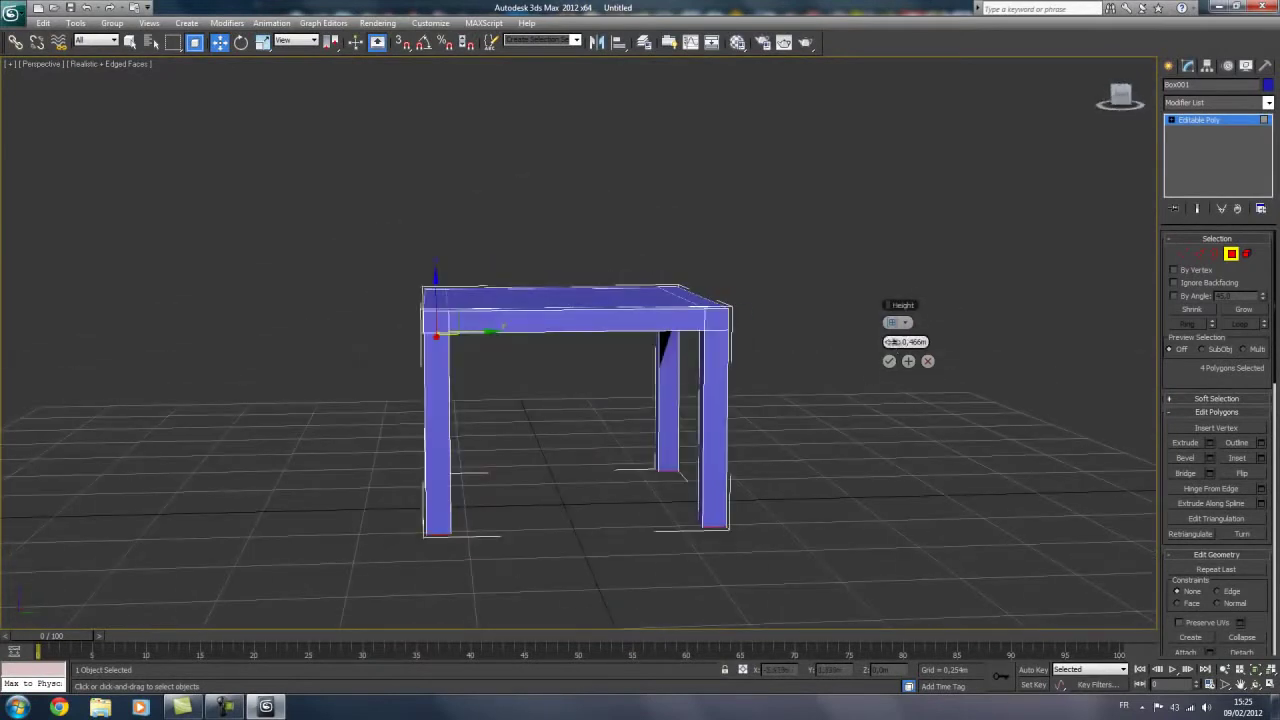
Step: In the front view, set the leg height to about 0.47m and confirm the extrusion
key("alt+w")
right_click(755, 275)
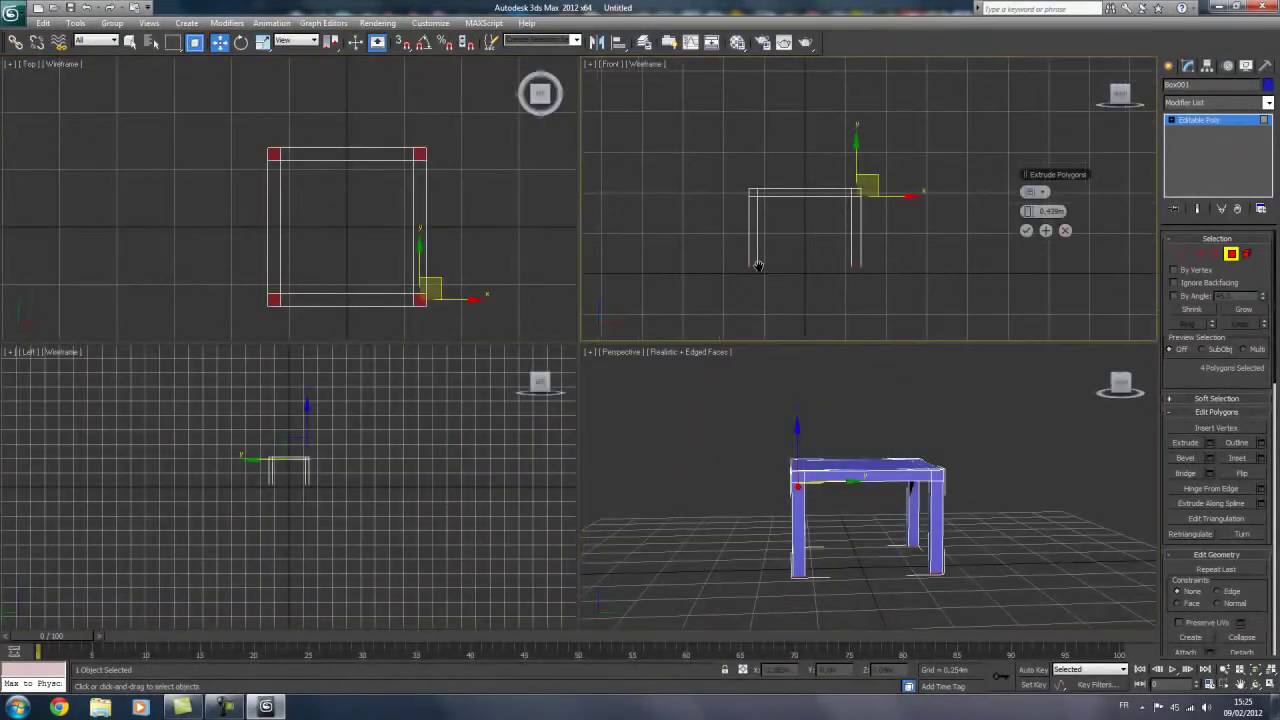
key("alt+w")
key("alt+w")
scroll(778, 267, "up", 3)
key("alt+w")
middle_click_drag(724, 278, 800, 177)
scroll(580, 390, "up", 2)
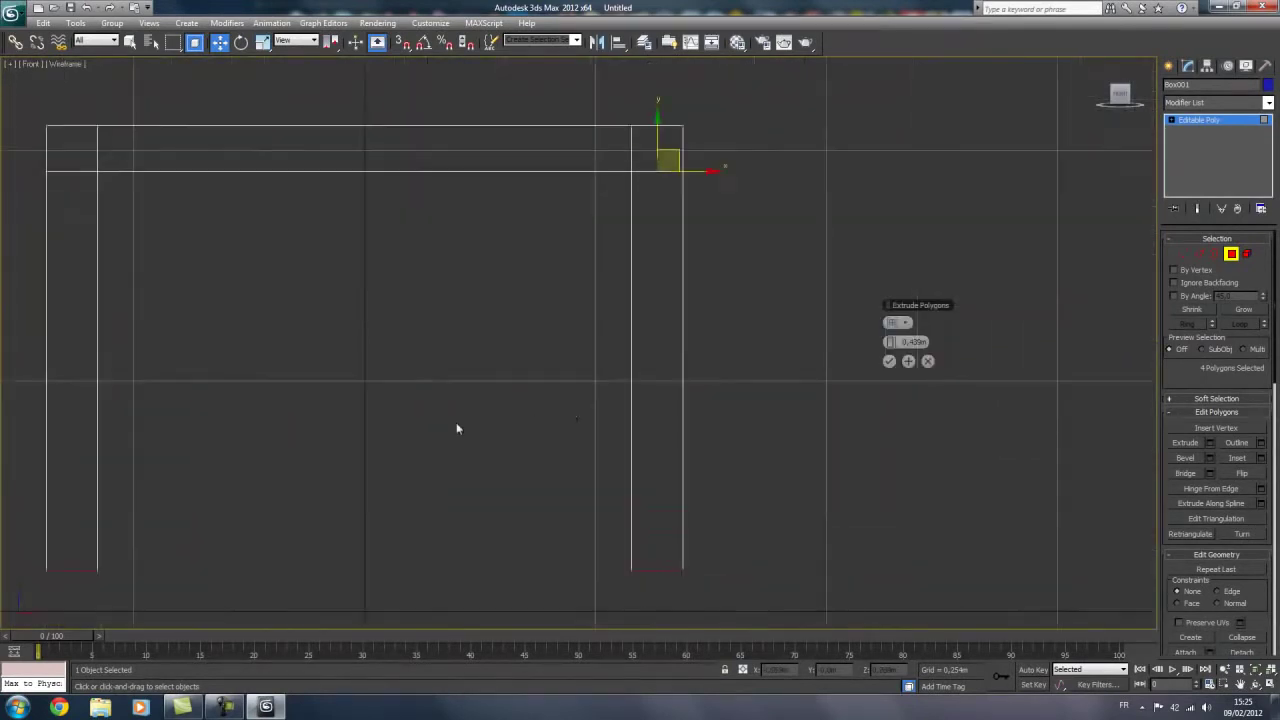
middle_click_drag(457, 429, 547, 373)
left_click_drag(910, 342, 928, 342)
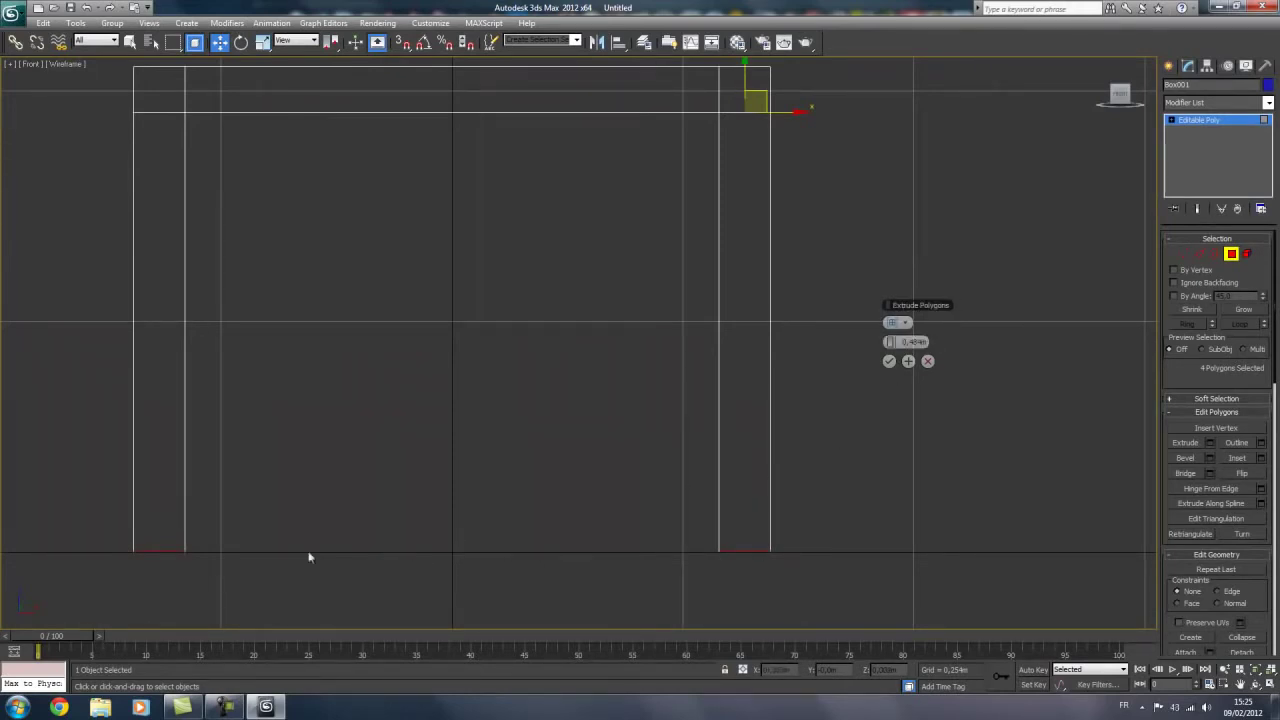
left_click(889, 361)
middle_click_drag(891, 363, 768, 451)
key("alt+w")
key("alt+w")
mouse_move(729, 500)
middle_mouse_down("alt")
mouse_move(752, 416)
mouse_move(791, 504)
middle_mouse_up("alt")
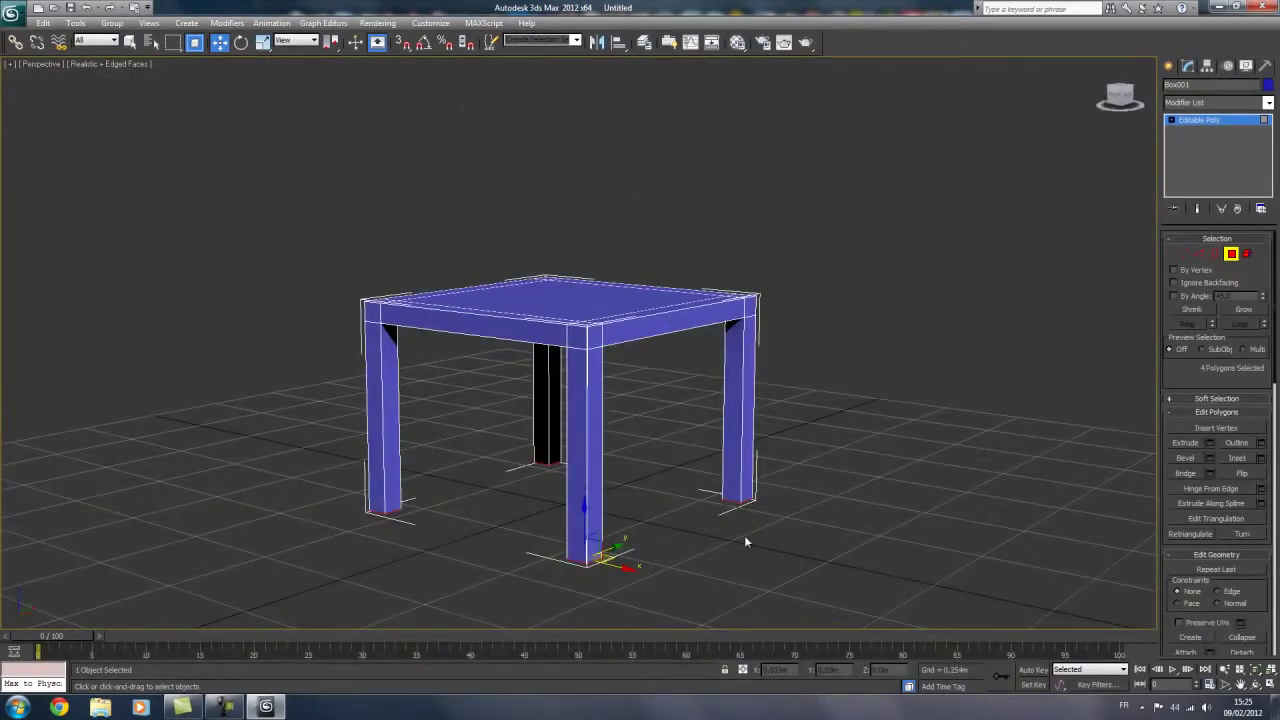
key("space")
middle_click_drag(679, 503, 665, 469, "alt")
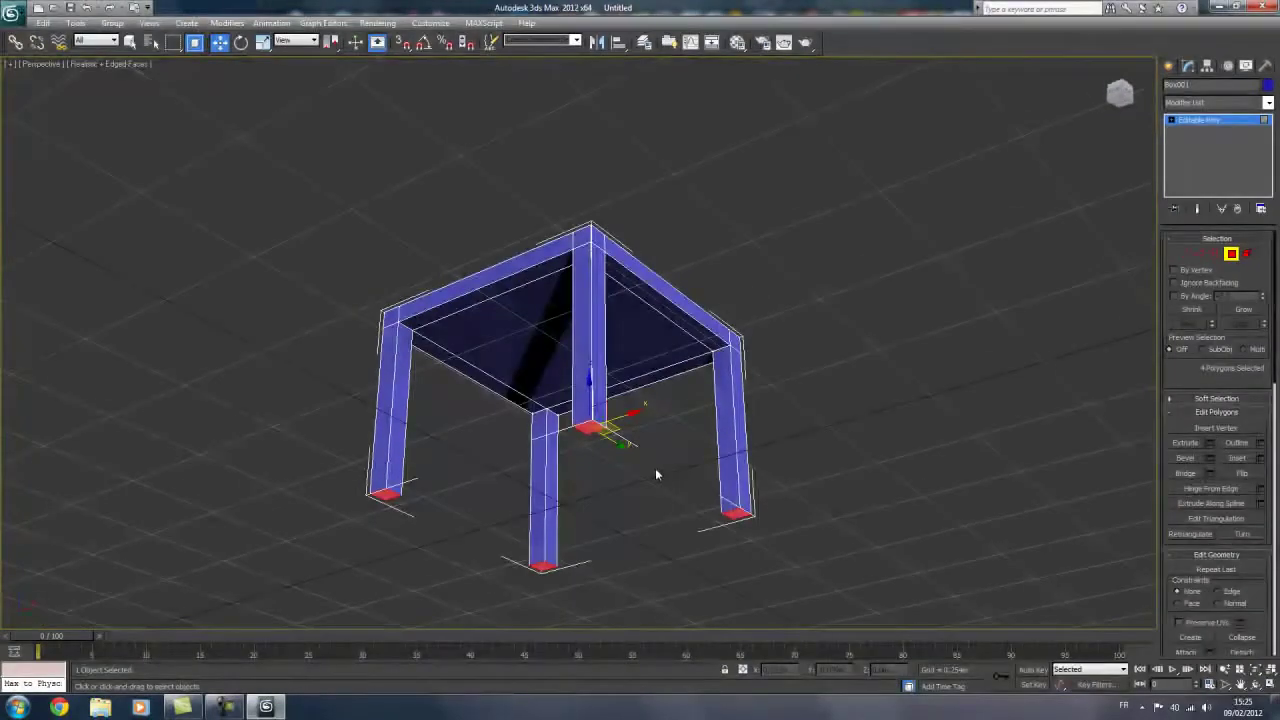
scroll(655, 468, "up", 5)
left_click(621, 551)
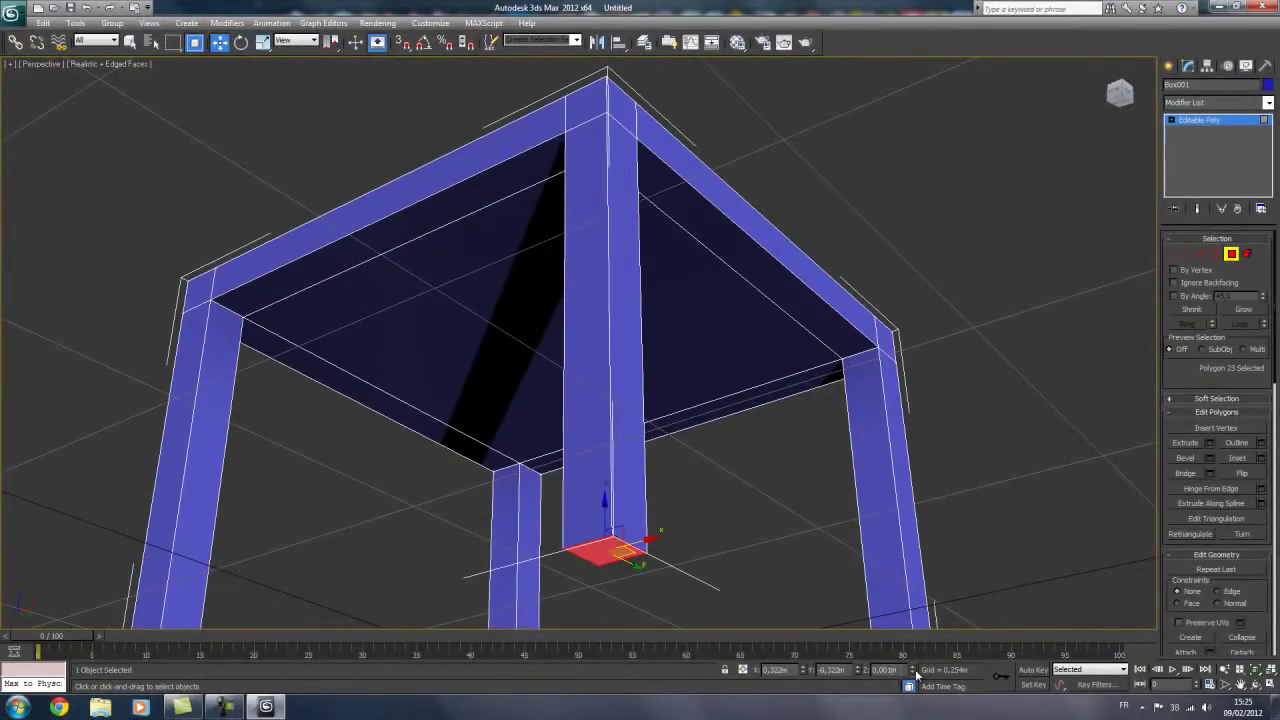
scroll(749, 337, "down", 3)
key("ctrl+d")
left_click(902, 562)
mouse_move(646, 470)
middle_mouse_down("alt")
mouse_move(663, 400)
mouse_move(573, 527)
middle_mouse_up("alt")
left_click(560, 552)
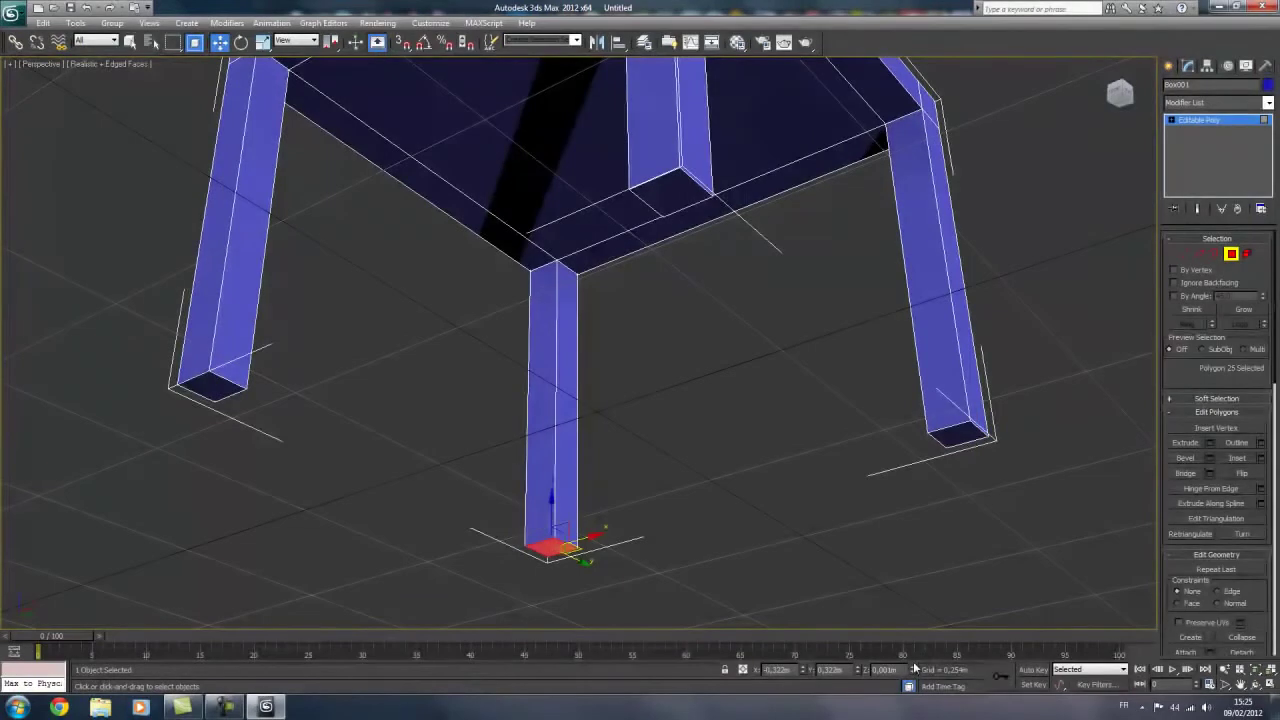
left_click(226, 383)
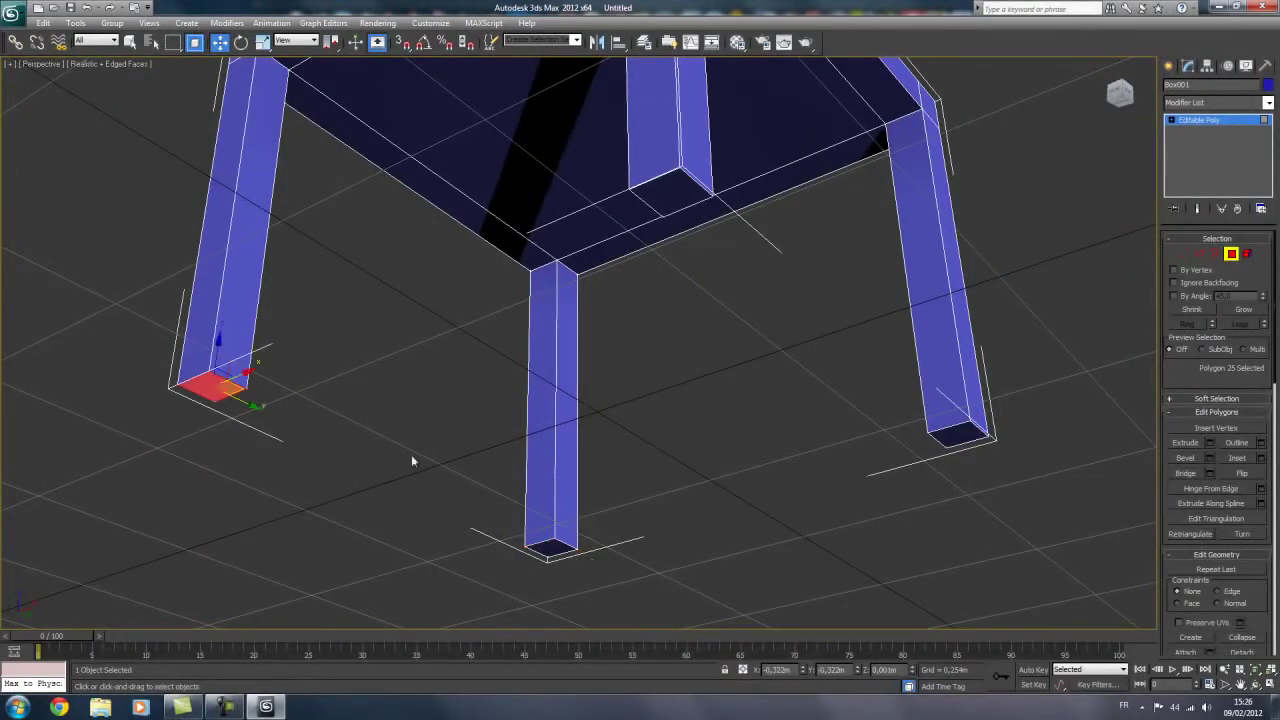
left_click(747, 441)
mouse_move(747, 441)
middle_mouse_down("alt")
mouse_move(694, 349)
mouse_move(686, 374)
mouse_move(624, 275)
mouse_move(760, 385)
mouse_move(863, 309)
mouse_move(958, 313)
mouse_move(846, 343)
mouse_move(760, 323)
mouse_move(709, 346)
mouse_move(706, 393)
mouse_move(674, 349)
mouse_move(700, 357)
mouse_move(713, 344)
middle_mouse_up("alt")
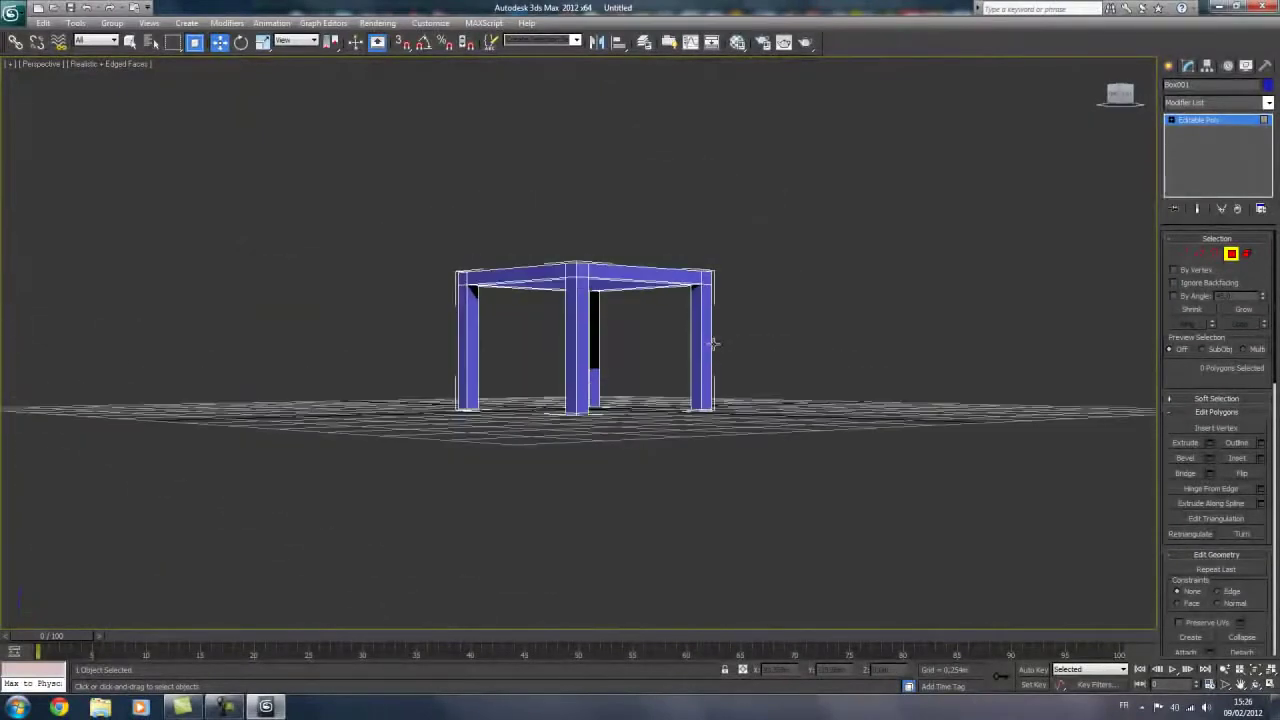
Step: Select the tabletop faces, test raising and lowering them, then clear the selection
left_click_drag(438, 243, 785, 326)
middle_click_drag(776, 310, 709, 337, "alt")
left_click(766, 320)
left_click_drag(940, 372, 940, 372)
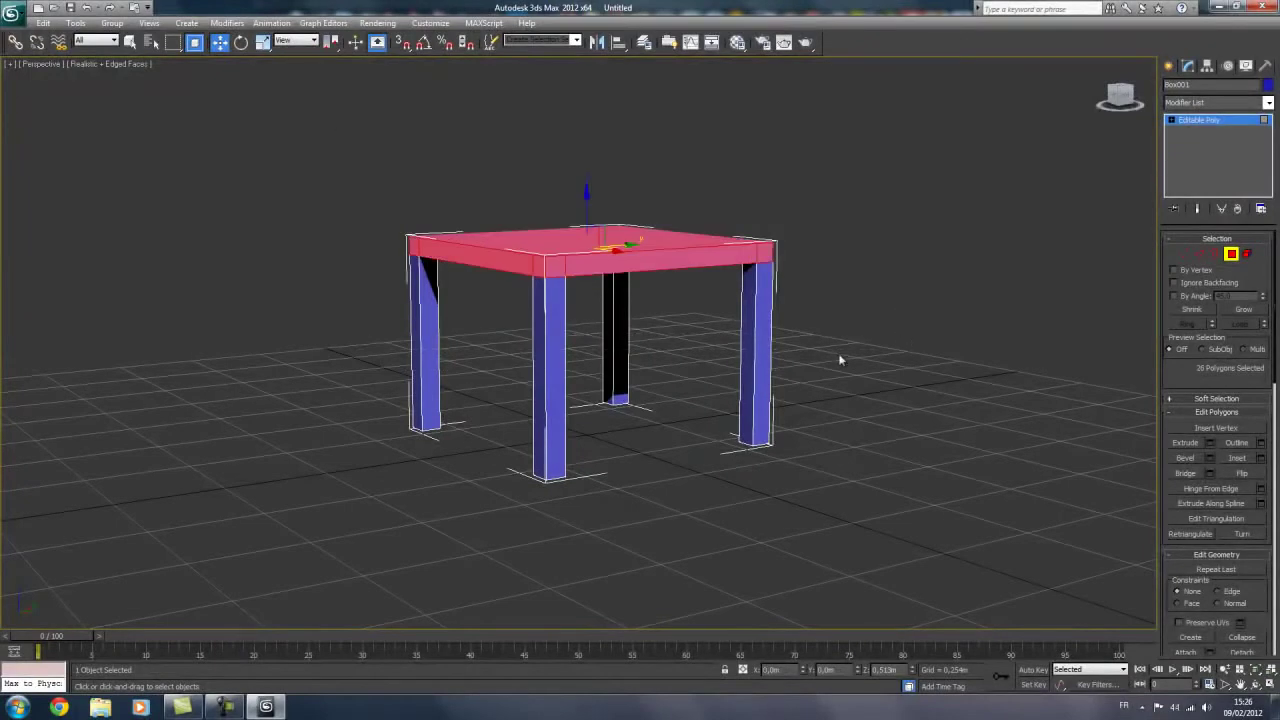
mouse_move(587, 200)
left_mouse_down()
mouse_move(581, 77)
mouse_move(557, 140)
left_mouse_up()
mouse_move(557, 140)
middle_mouse_down("alt")
mouse_move(479, 238)
mouse_move(480, 300)
mouse_move(517, 170)
middle_mouse_up("alt")
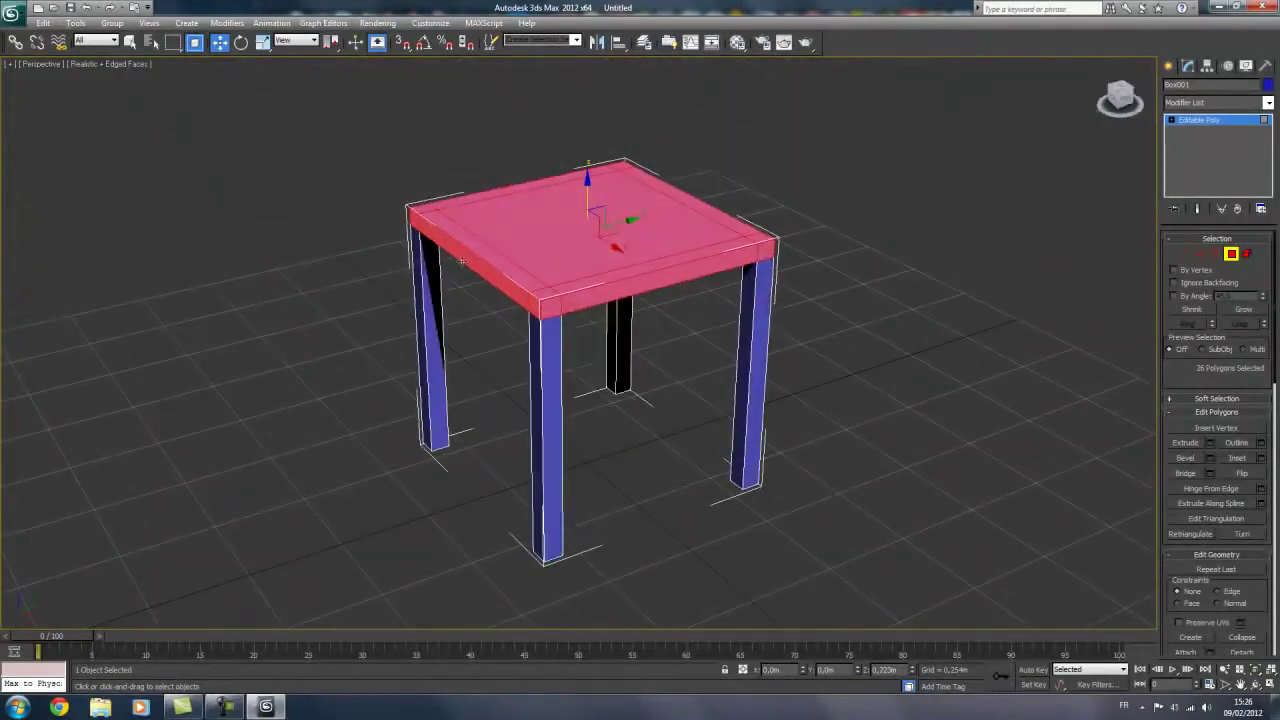
left_click(292, 135)
Step: Switch to Polygon level and set box selection to catch only fully enclosed faces
left_click(195, 43)
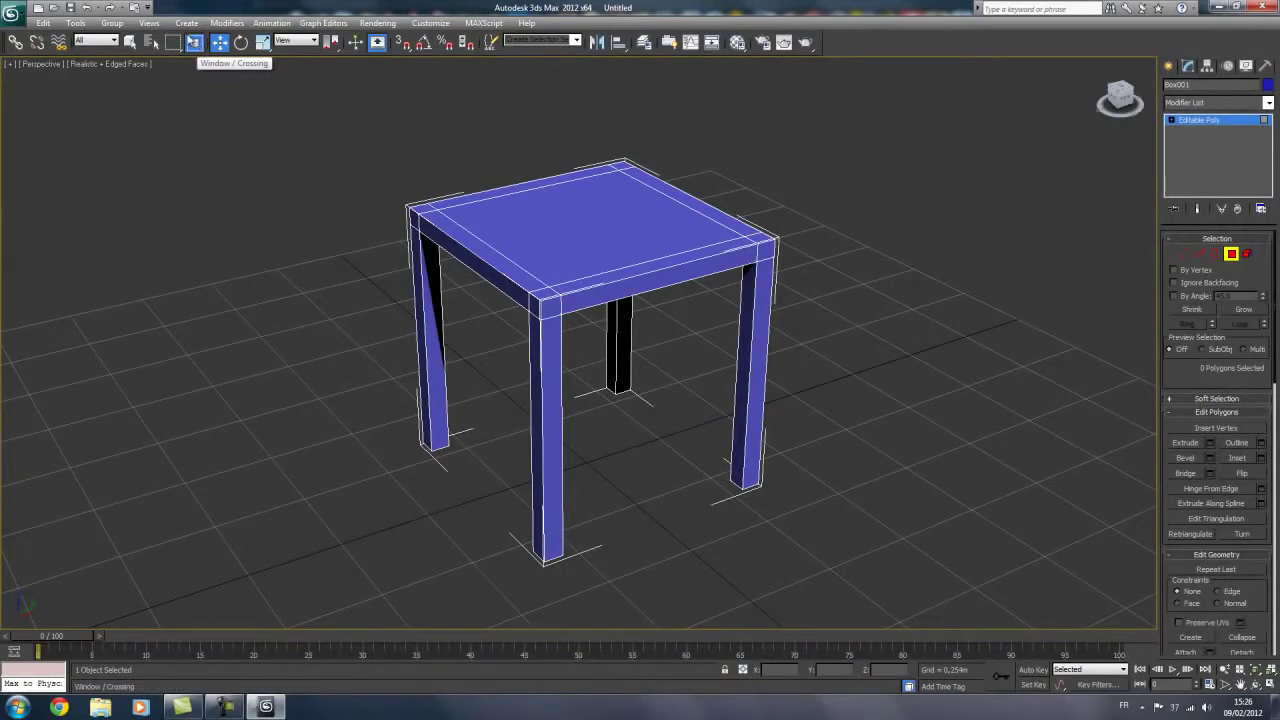
mouse_move(316, 180)
middle_mouse_down("alt")
mouse_move(360, 224)
mouse_move(363, 206)
mouse_move(357, 280)
middle_mouse_up("alt")
left_click(1231, 254)
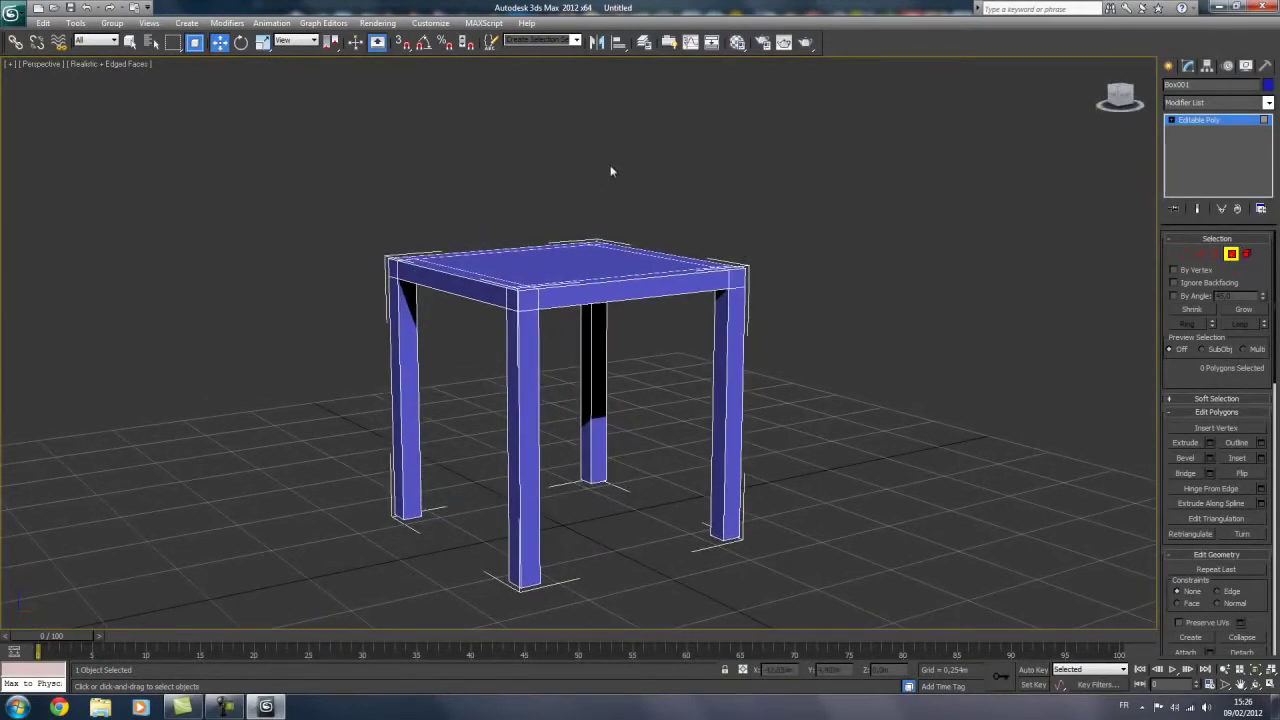
left_click_drag(299, 127, 700, 300)
mouse_move(836, 367)
left_mouse_down()
mouse_move(831, 356)
mouse_move(860, 356)
mouse_move(886, 380)
mouse_move(893, 372)
mouse_move(849, 375)
mouse_move(874, 428)
left_mouse_up()
left_click(277, 127)
left_click(323, 163)
left_click(194, 42)
Step: Make trial window selections around the table top, then clear them
left_click_drag(820, 392, 864, 398)
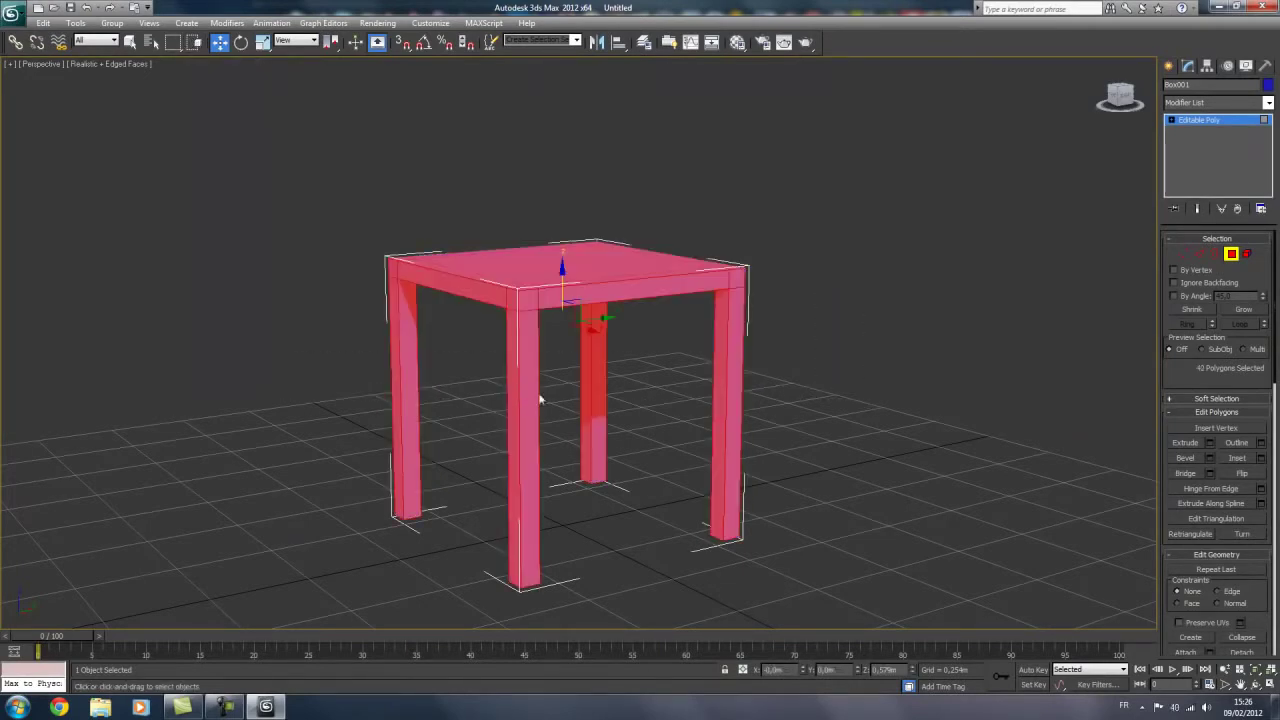
left_click_drag(298, 147, 832, 387)
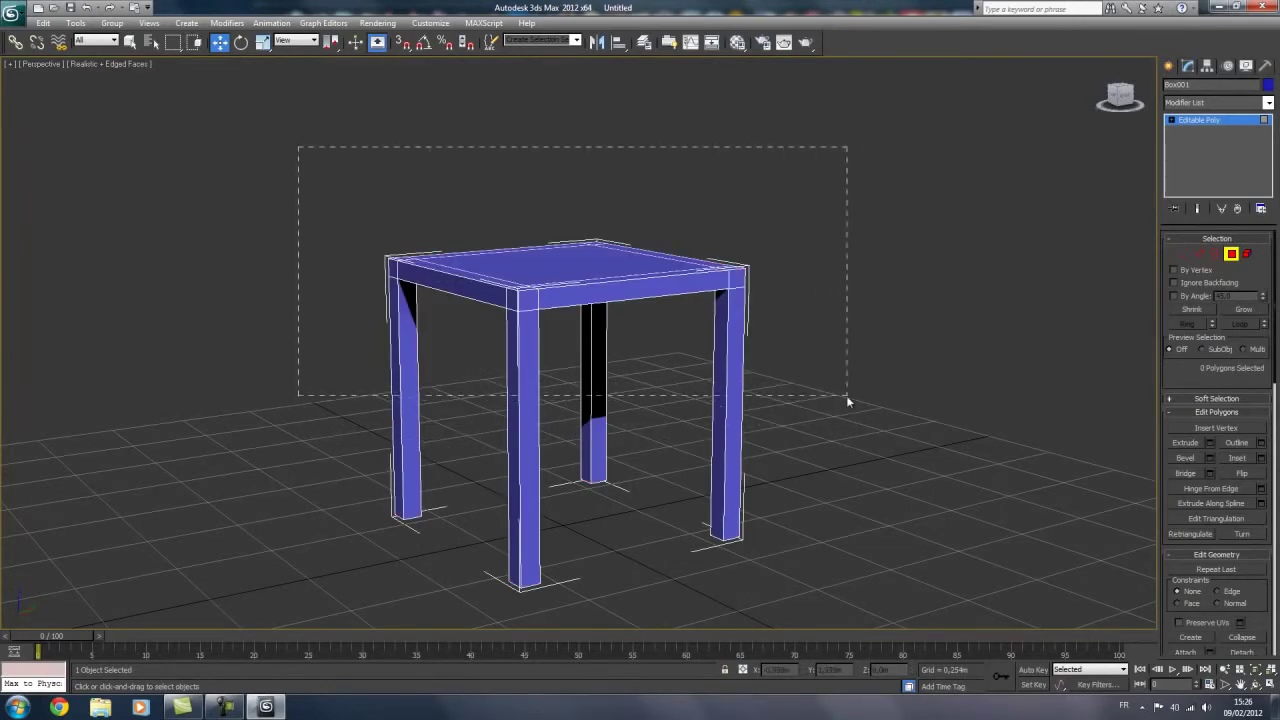
left_click_drag(838, 395, 856, 410)
middle_click_drag(729, 454, 538, 342, "alt")
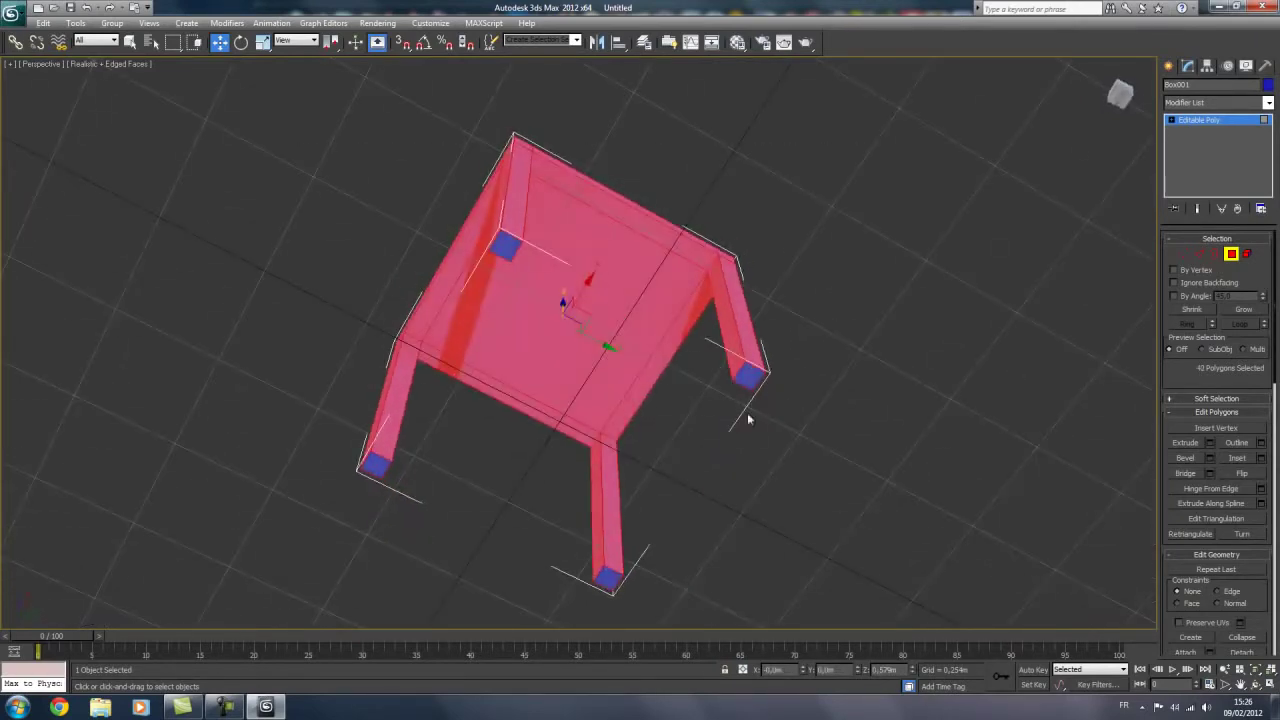
left_click(389, 210)
mouse_move(389, 210)
middle_mouse_down("alt")
mouse_move(366, 277)
mouse_move(160, 151)
middle_mouse_up("alt")
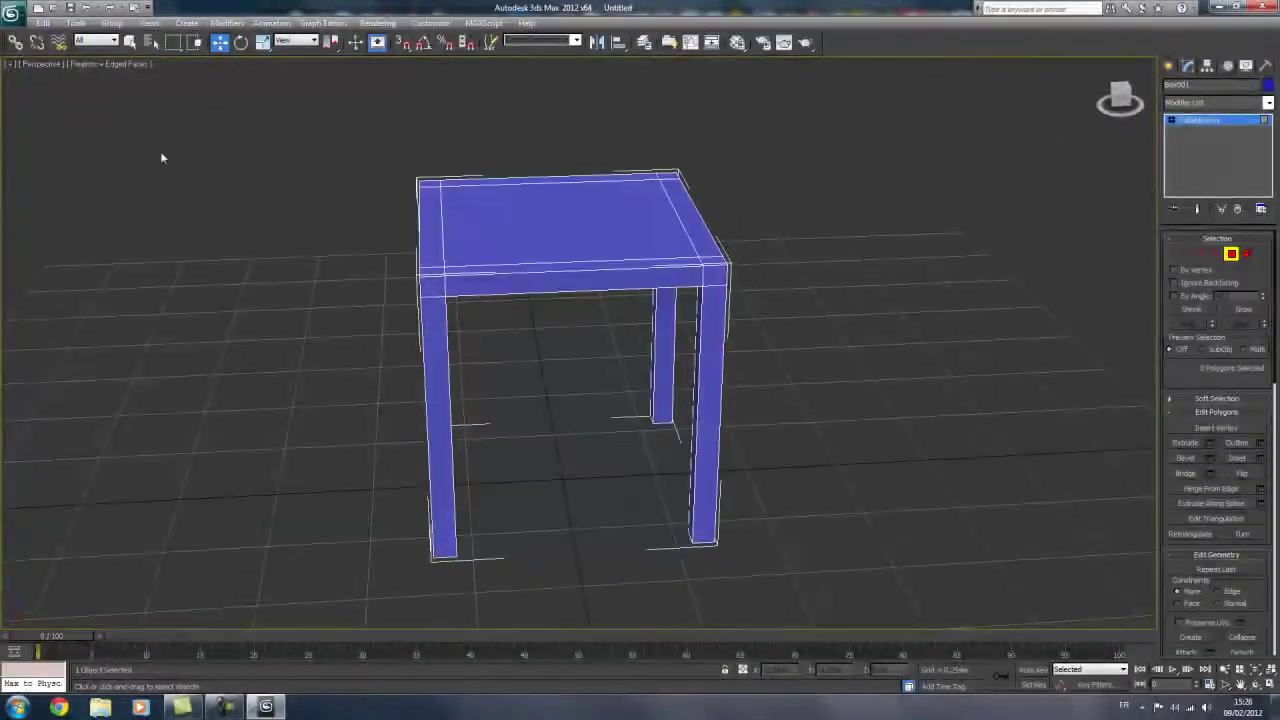
left_click(200, 42)
Step: Window-select the top slab polygons and drag them down along Z onto the legs
middle_click_drag(209, 257, 404, 287, "alt")
mouse_move(380, 155)
left_mouse_down()
mouse_move(493, 238)
mouse_move(773, 332)
left_mouse_up()
left_click_drag(582, 222, 586, 262)
left_click(500, 240)
scroll(567, 258, "up", 4)
middle_click_drag(567, 258, 611, 223, "alt")
scroll(577, 350, "down", 2)
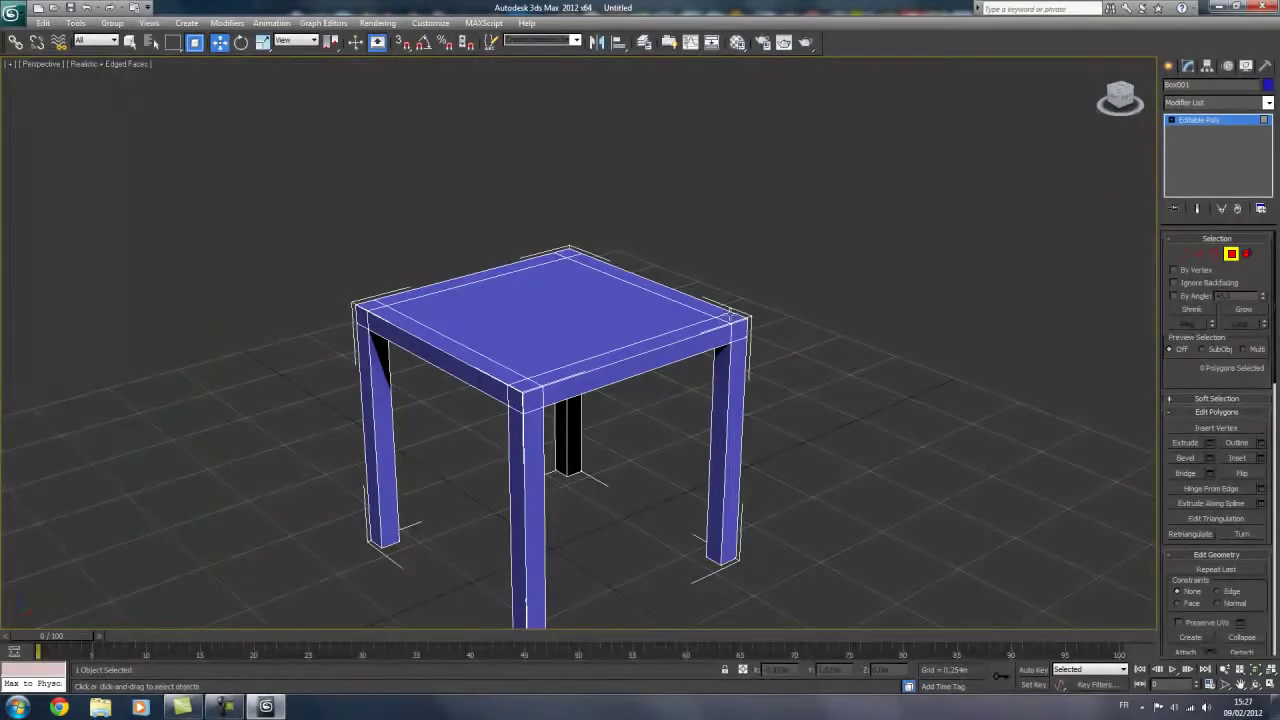
Step: Extrude the seat's two rear corner squares upward into tall back posts
left_click(729, 319)
left_click(567, 253, "ctrl")
left_click(1210, 445)
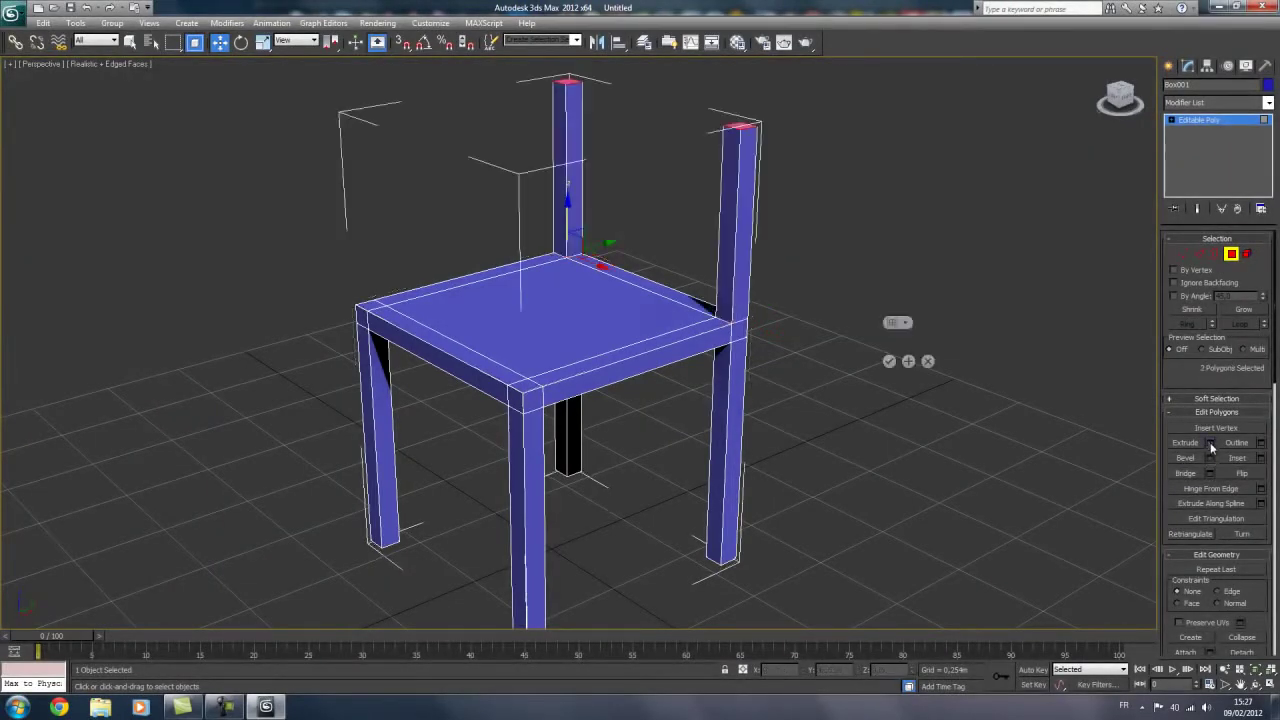
left_click_drag(893, 343, 951, 331)
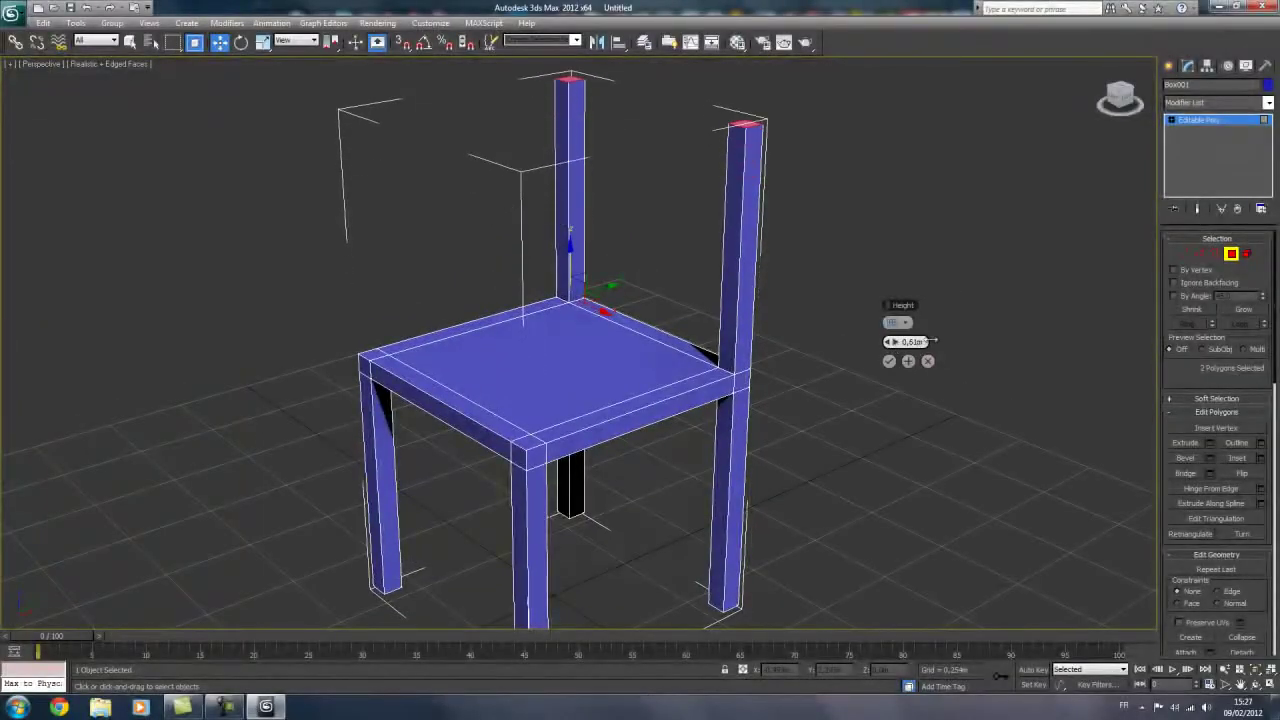
mouse_move(623, 349)
middle_mouse_down("alt")
mouse_move(613, 409)
mouse_move(608, 396)
middle_mouse_up("alt")
scroll(613, 409, "down", 3)
middle_click_drag(570, 407, 813, 388, "alt")
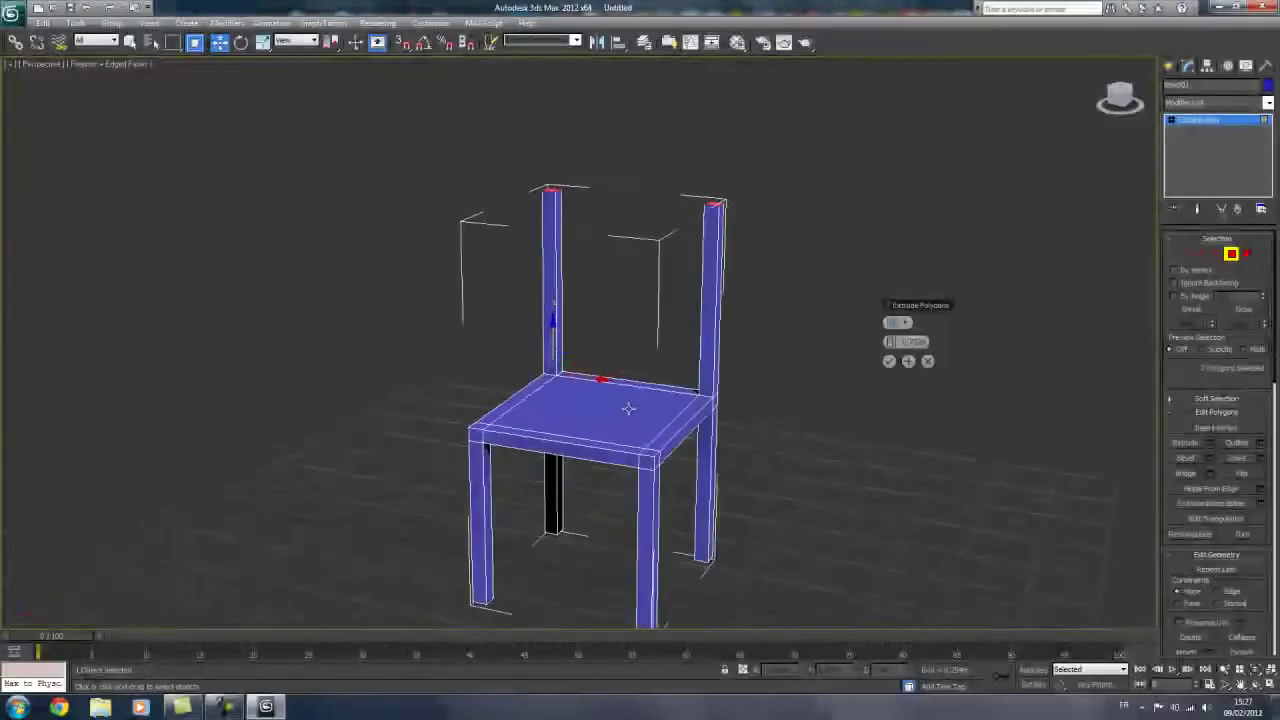
left_click(890, 363)
Step: Select both post tops and slide them sideways along X so the posts lean
middle_click_drag(860, 380, 700, 410, "alt")
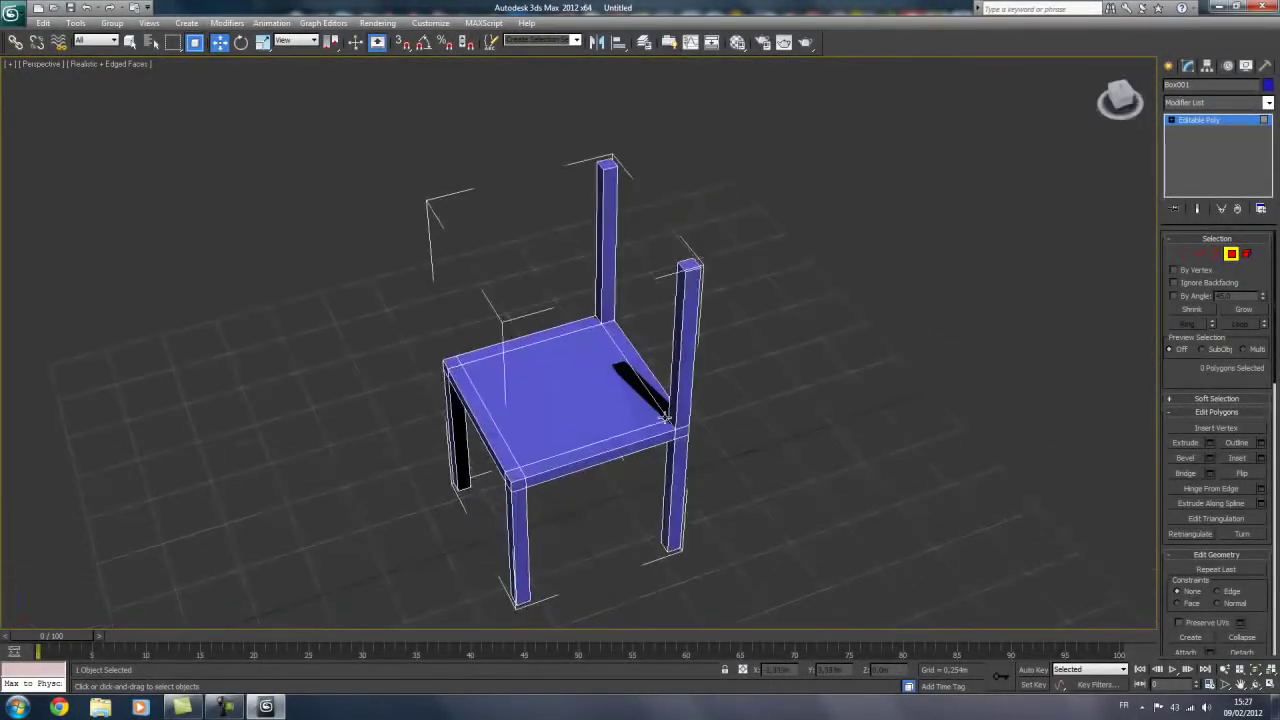
scroll(700, 410, "up", 3)
scroll(581, 357, "up", 1)
left_click(626, 335)
left_click(421, 241, "ctrl")
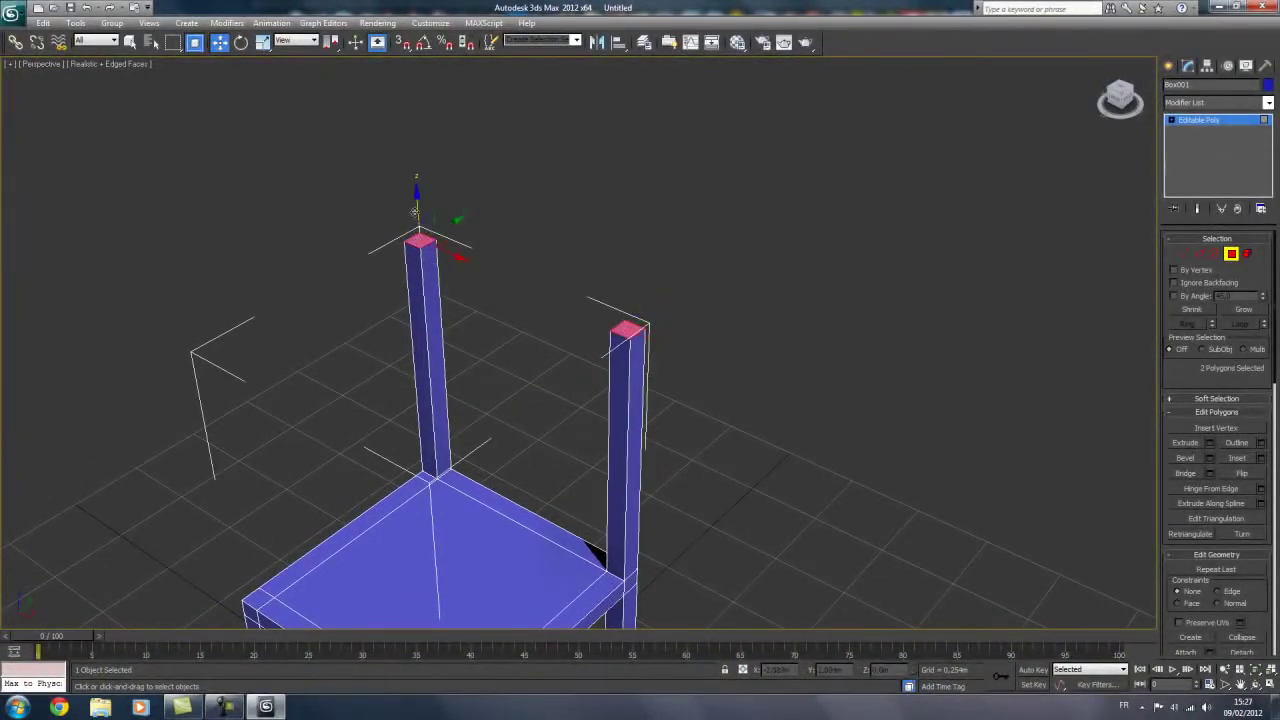
mouse_move(447, 254)
left_mouse_down()
mouse_move(571, 317)
mouse_move(743, 371)
left_mouse_up()
mouse_move(743, 371)
middle_mouse_down("alt")
mouse_move(523, 400)
mouse_move(547, 421)
mouse_move(431, 365)
middle_mouse_up("alt")
scroll(466, 405, "down", 3)
middle_click_drag(466, 405, 520, 300, "alt")
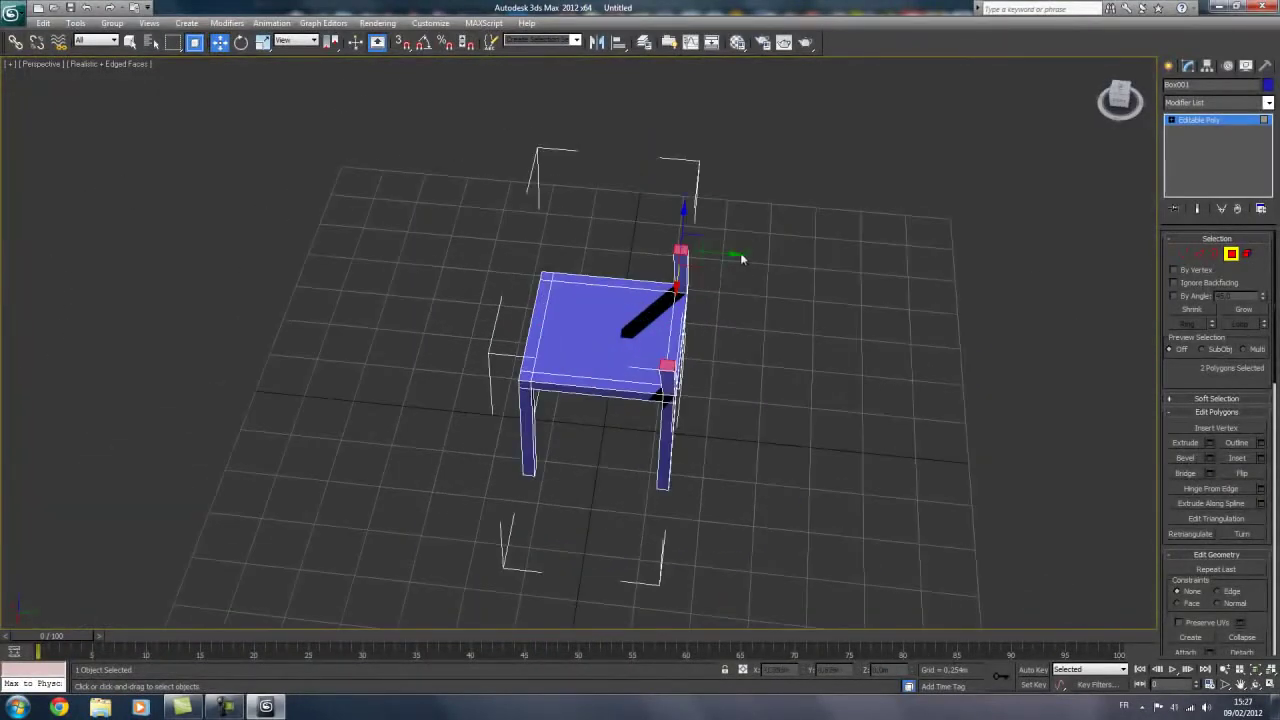
left_click_drag(724, 252, 815, 252)
mouse_move(815, 252)
middle_mouse_down("alt")
mouse_move(589, 320)
mouse_move(459, 304)
middle_mouse_up("alt")
Step: Undo both post-top moves so the back posts stand straight again
key("ctrl+z")
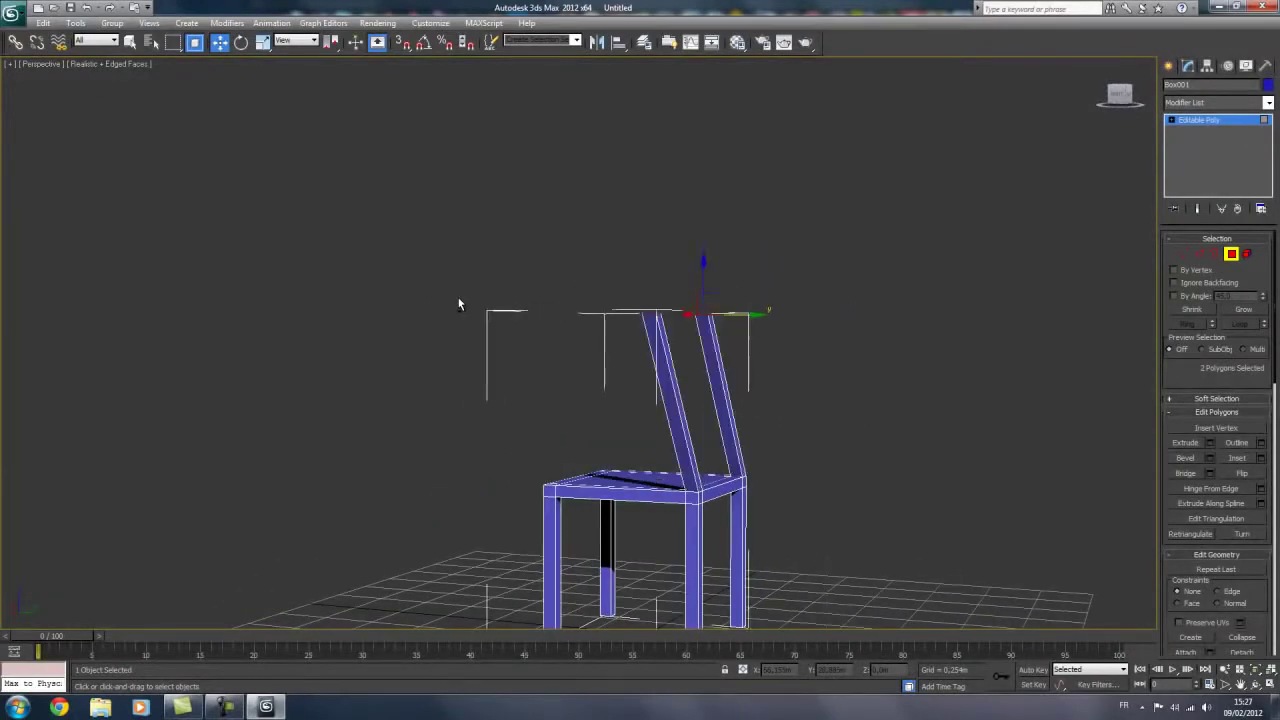
key("ctrl+z")
left_click(430, 321)
middle_click_drag(451, 343, 617, 366, "alt")
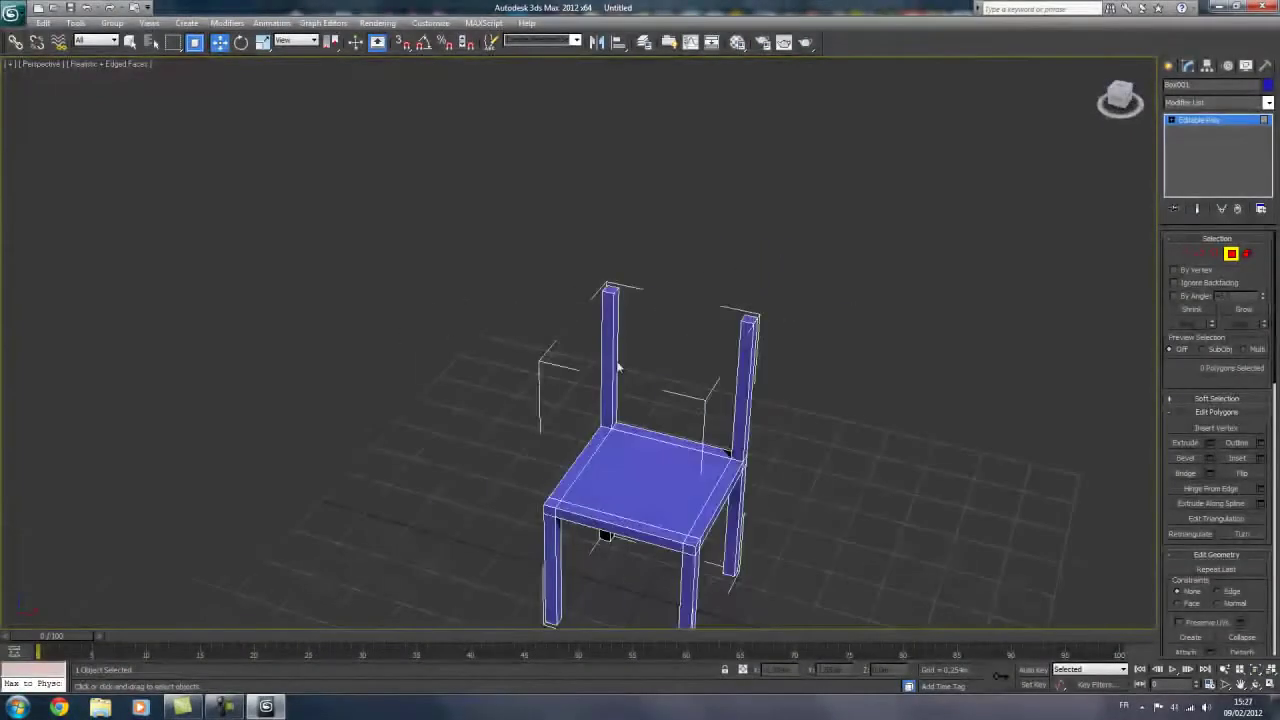
scroll(494, 323, "up", 3)
middle_click_drag(547, 307, 483, 237, "alt")
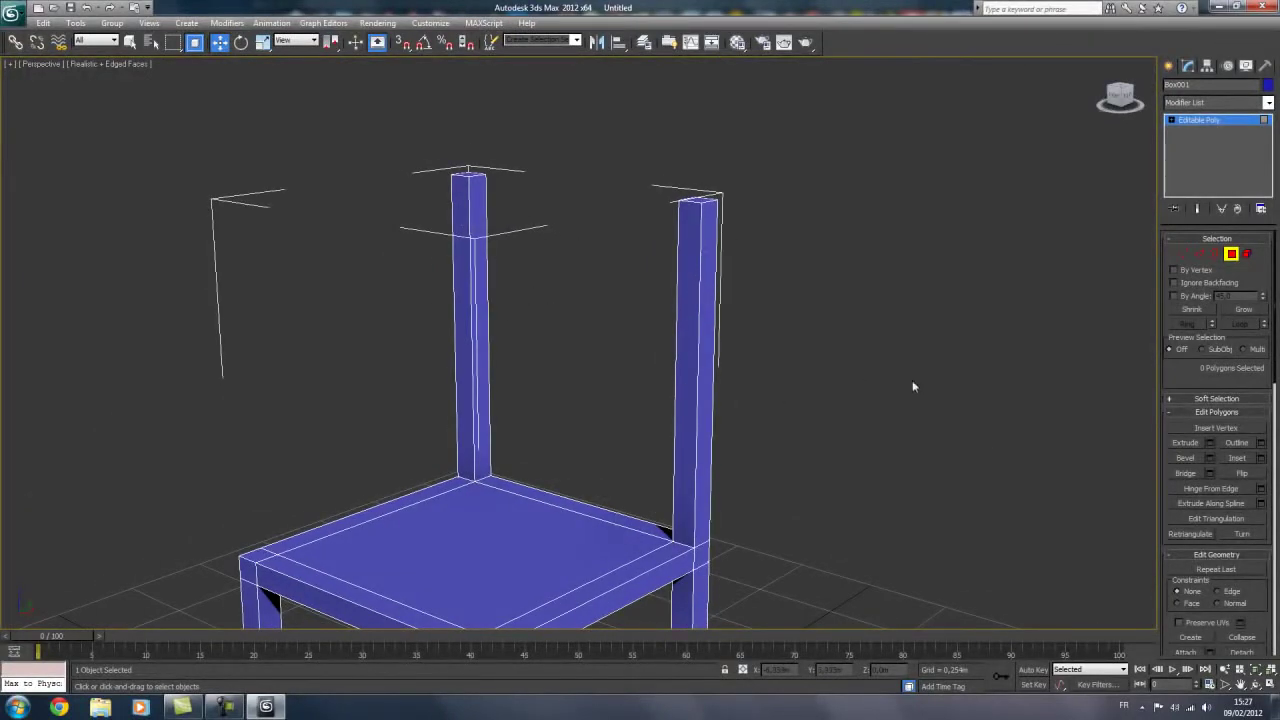
mouse_move(721, 382)
middle_mouse_down("alt")
mouse_move(551, 374)
mouse_move(603, 357)
mouse_move(565, 369)
middle_mouse_up("alt")
mouse_move(1096, 289)
middle_mouse_down("alt")
mouse_move(466, 306)
mouse_move(489, 269)
mouse_move(605, 304)
mouse_move(703, 274)
mouse_move(563, 274)
middle_mouse_up("alt")
Step: Inspect faces on both back posts and the seat's left edge and corners
left_click(524, 262)
left_click(724, 258)
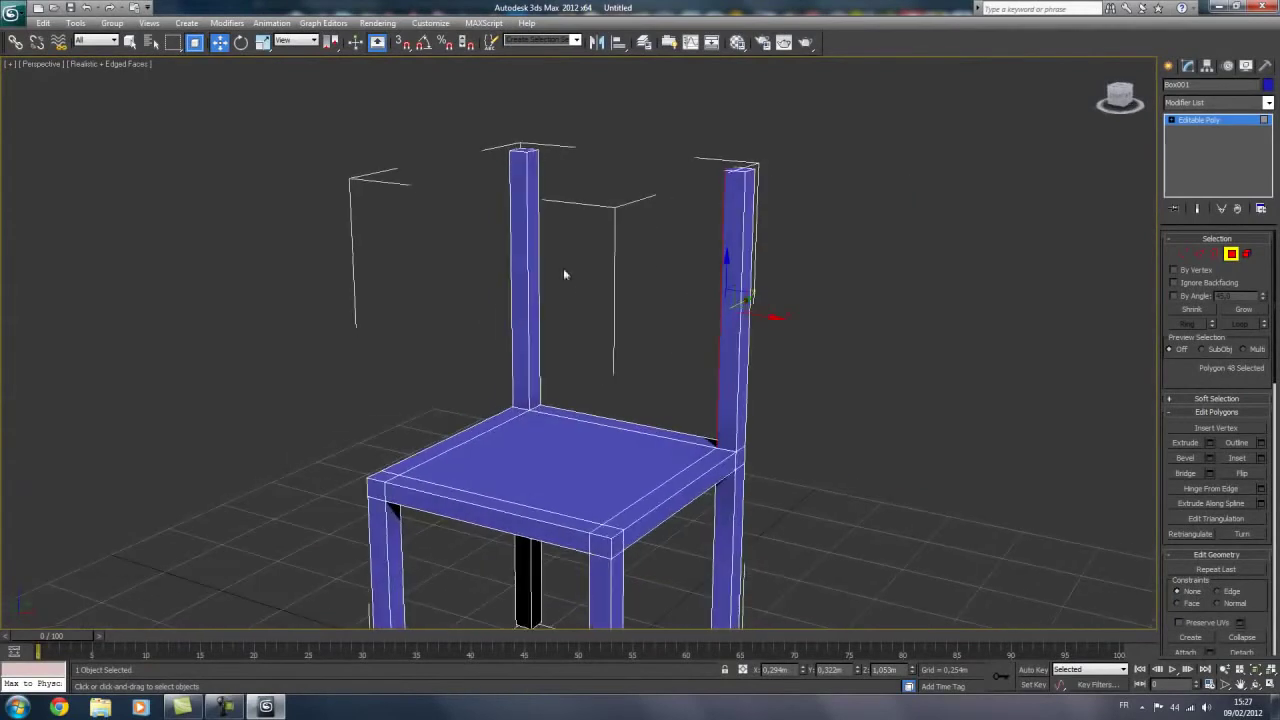
left_click(531, 231)
middle_click_drag(531, 231, 646, 316, "alt")
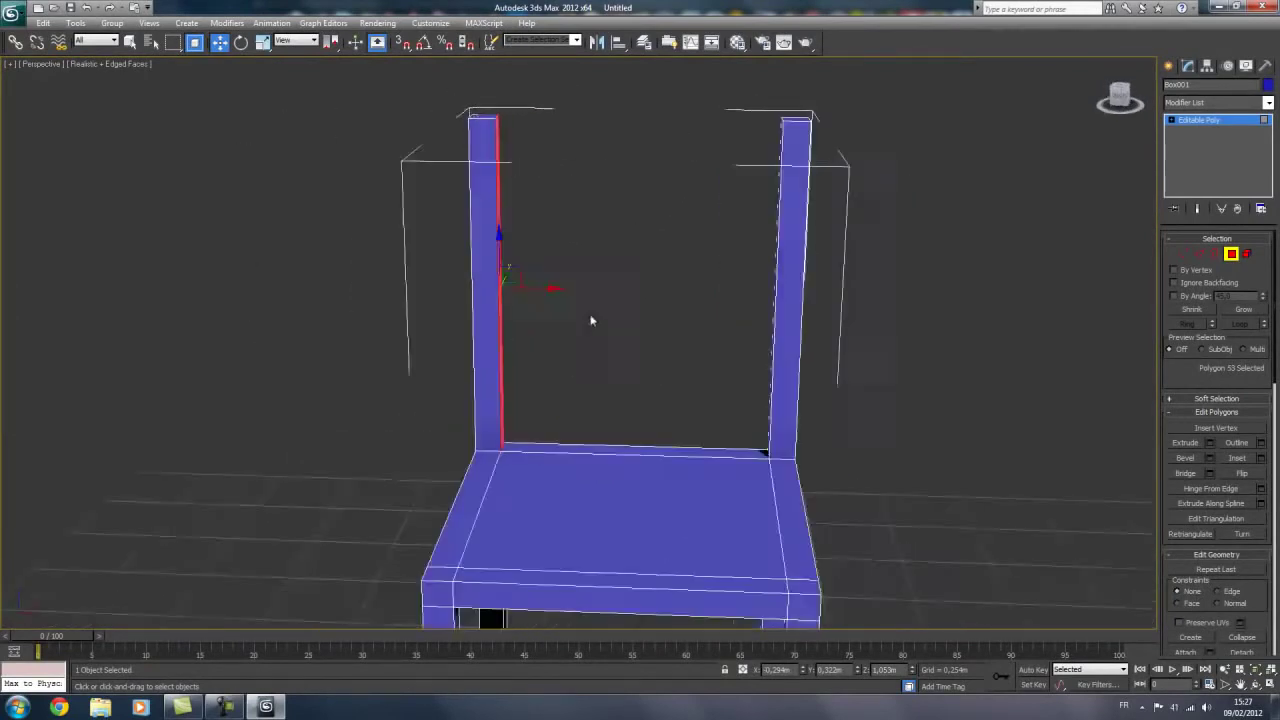
left_click(717, 235)
mouse_move(717, 214)
middle_mouse_down("alt")
mouse_move(634, 289)
mouse_move(530, 192)
middle_mouse_up("alt")
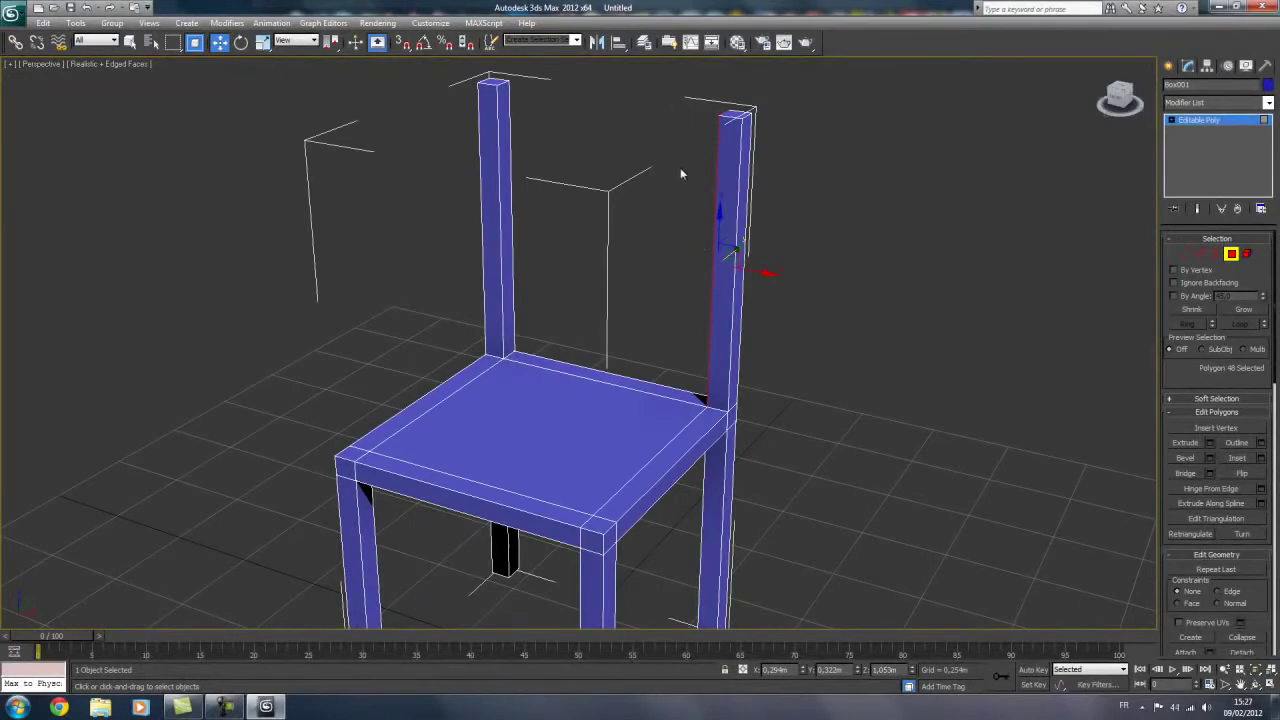
mouse_move(581, 370)
middle_mouse_down("alt")
mouse_move(663, 394)
mouse_move(457, 290)
middle_mouse_up("alt")
left_click(566, 192)
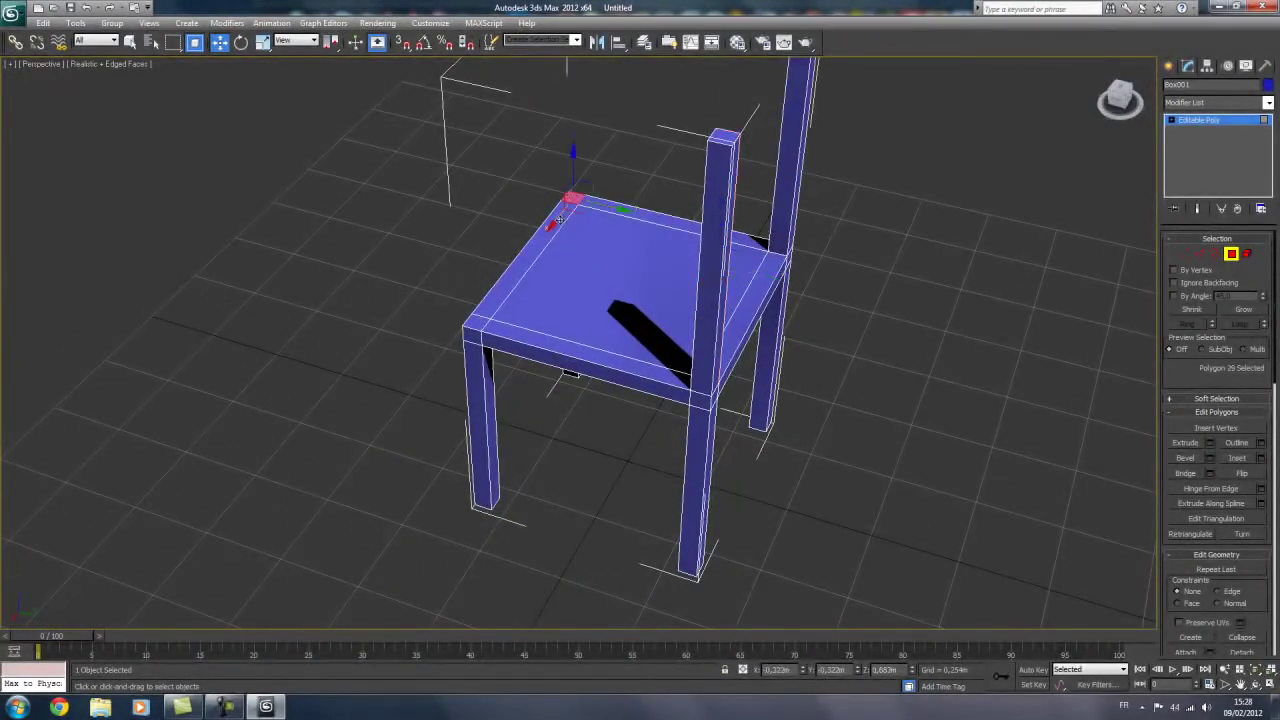
left_click(487, 333, "ctrl")
left_click(476, 326, "ctrl")
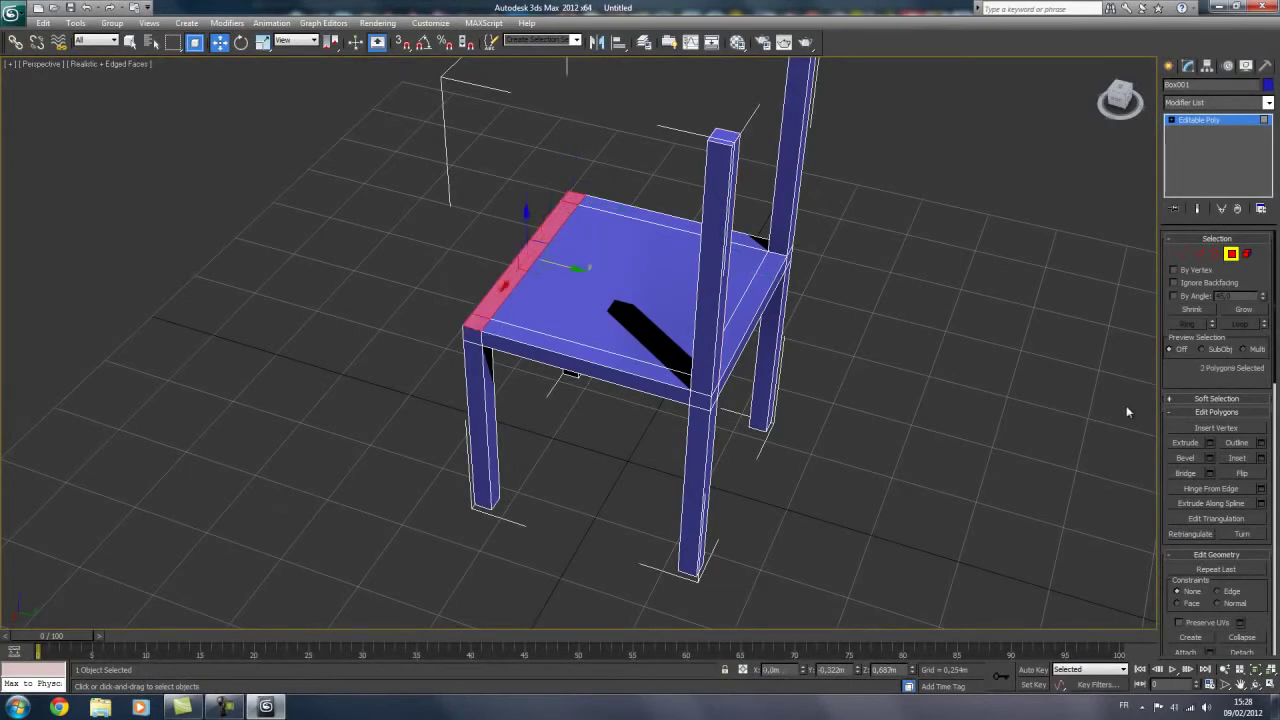
Step: Try extruding the seat's left strip upward, then cancel it
left_click(1211, 444)
mouse_move(794, 371)
middle_mouse_down("alt")
mouse_move(694, 451)
mouse_move(626, 420)
mouse_move(735, 443)
mouse_move(894, 409)
middle_mouse_up("alt")
left_click(928, 361)
mouse_move(926, 452)
middle_mouse_down("alt")
mouse_move(582, 463)
mouse_move(640, 455)
mouse_move(600, 440)
middle_mouse_up("alt")
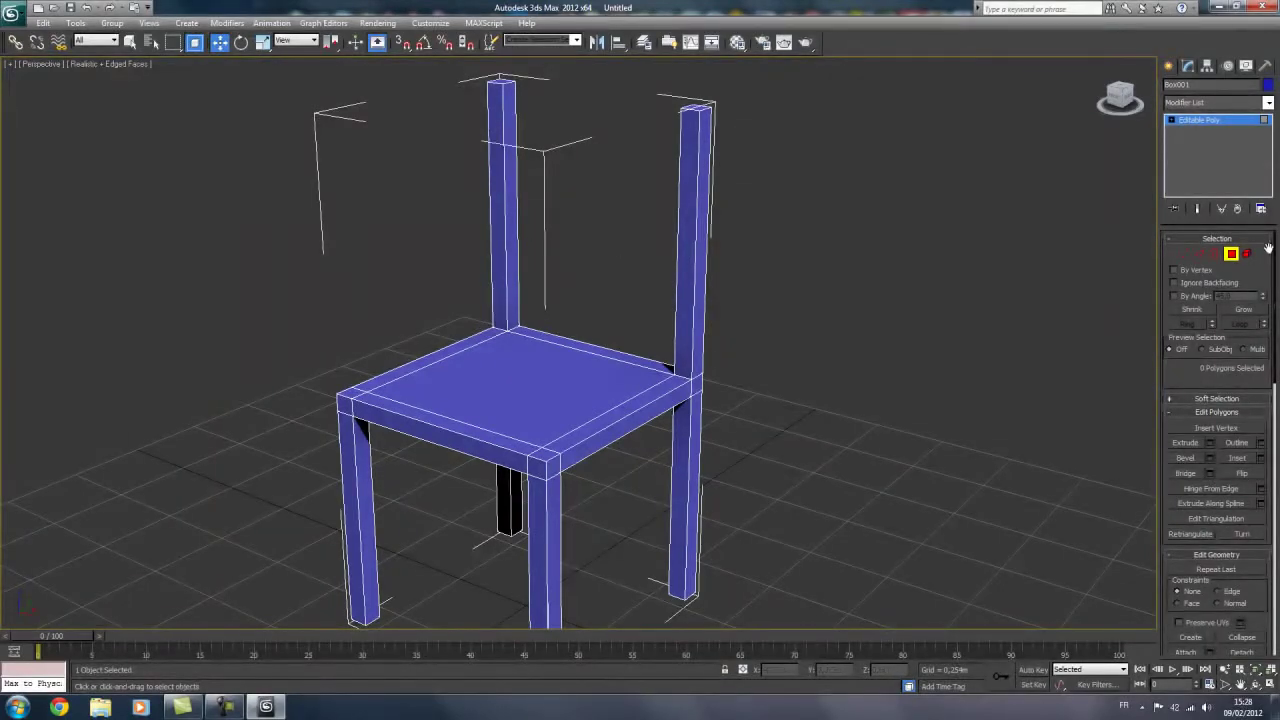
Step: Switch to Edge level and activate Slice Plane from Edit Geometry
left_click(1203, 257)
scroll(1201, 315, "down", 2)
scroll(1201, 315, "down", 1)
scroll(1207, 285, "down", 1)
scroll(1207, 380, "down", 2)
scroll(1207, 452, "down", 1)
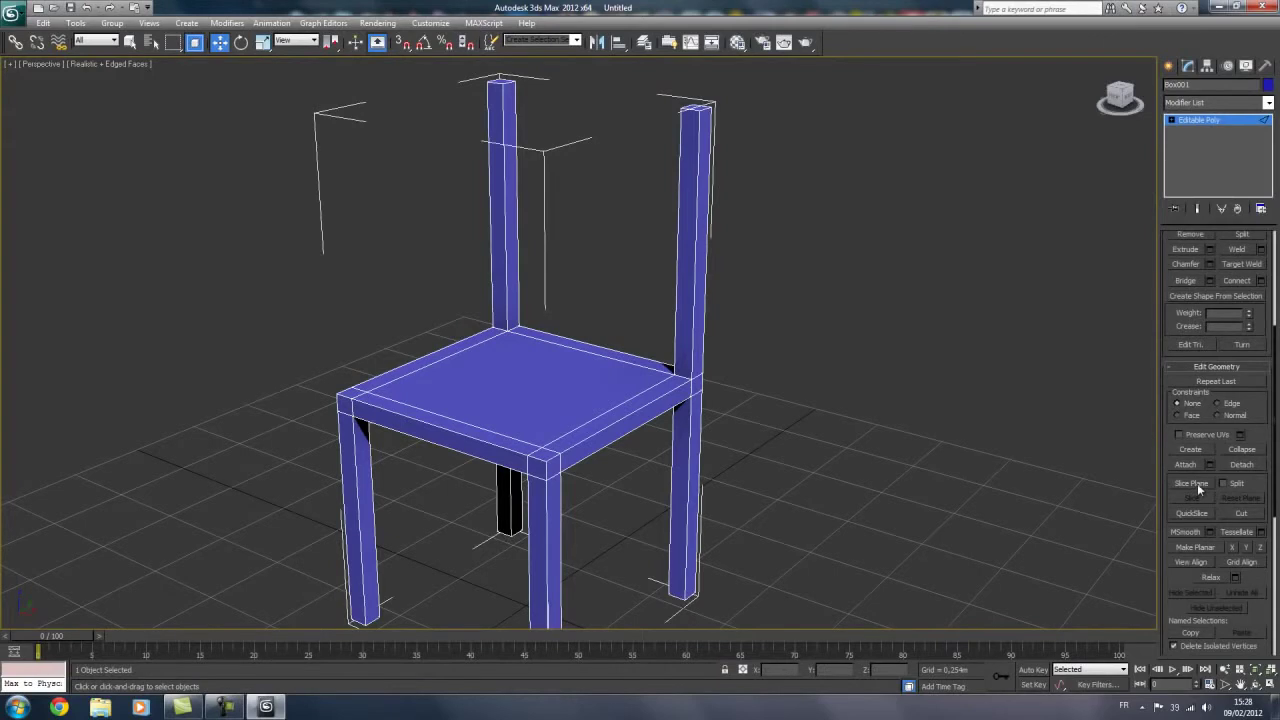
left_click(1192, 484)
mouse_move(829, 352)
middle_mouse_down("alt")
mouse_move(900, 334)
mouse_move(809, 354)
mouse_move(780, 303)
mouse_move(840, 355)
mouse_move(922, 346)
mouse_move(808, 351)
middle_mouse_up("alt")
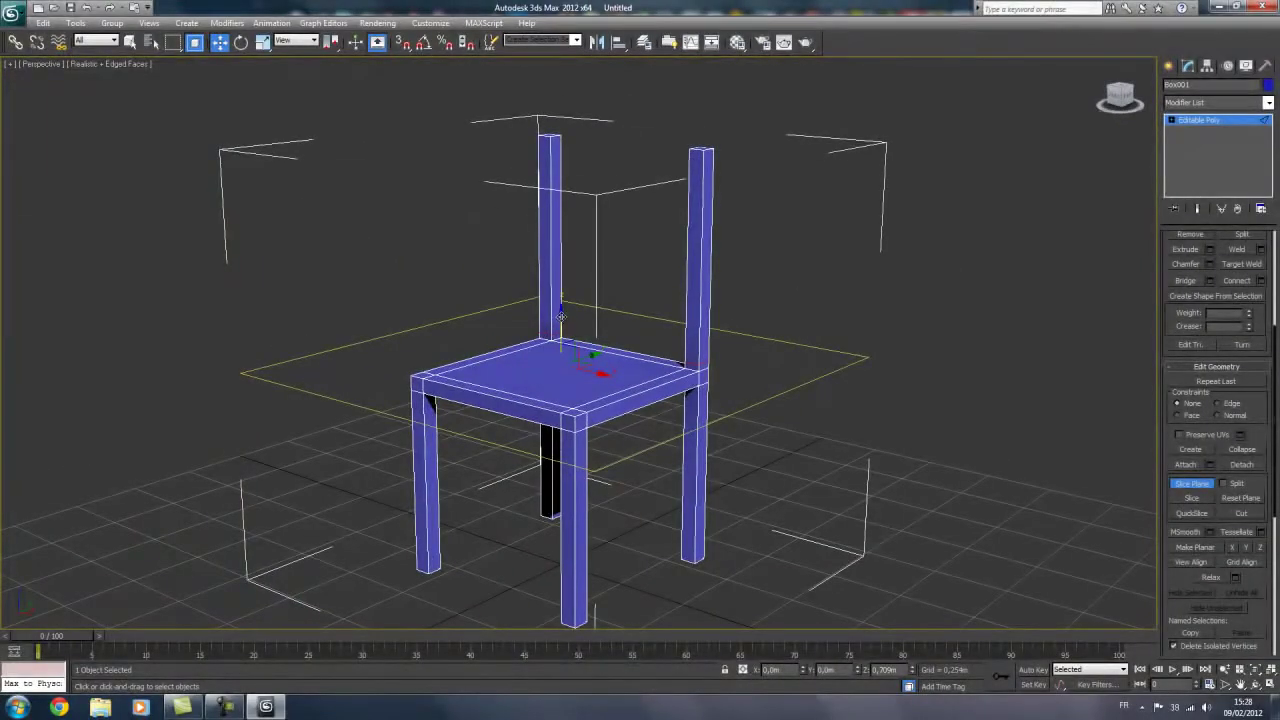
Step: Drag the slice plane gizmo up the back posts with the Move tool (W)
left_click_drag(561, 316, 580, 206)
key("q")
scroll(594, 236, "up", 2)
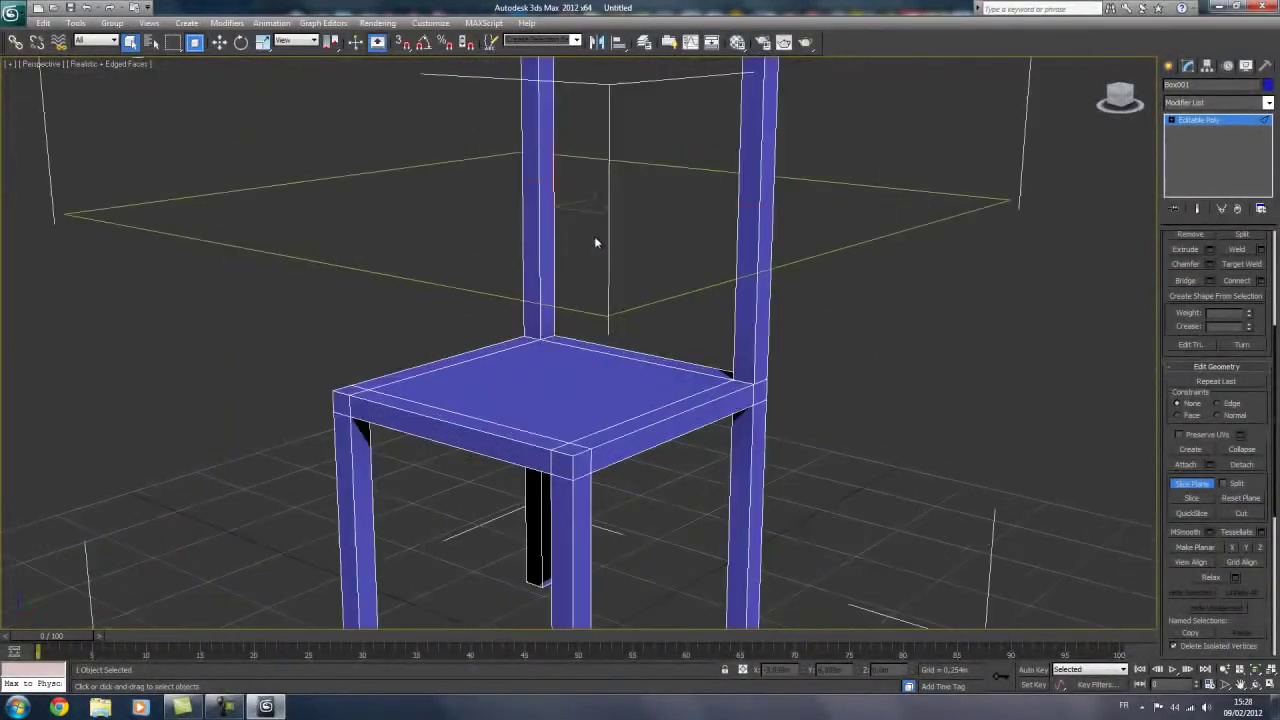
scroll(568, 374, "up", 2)
key("w")
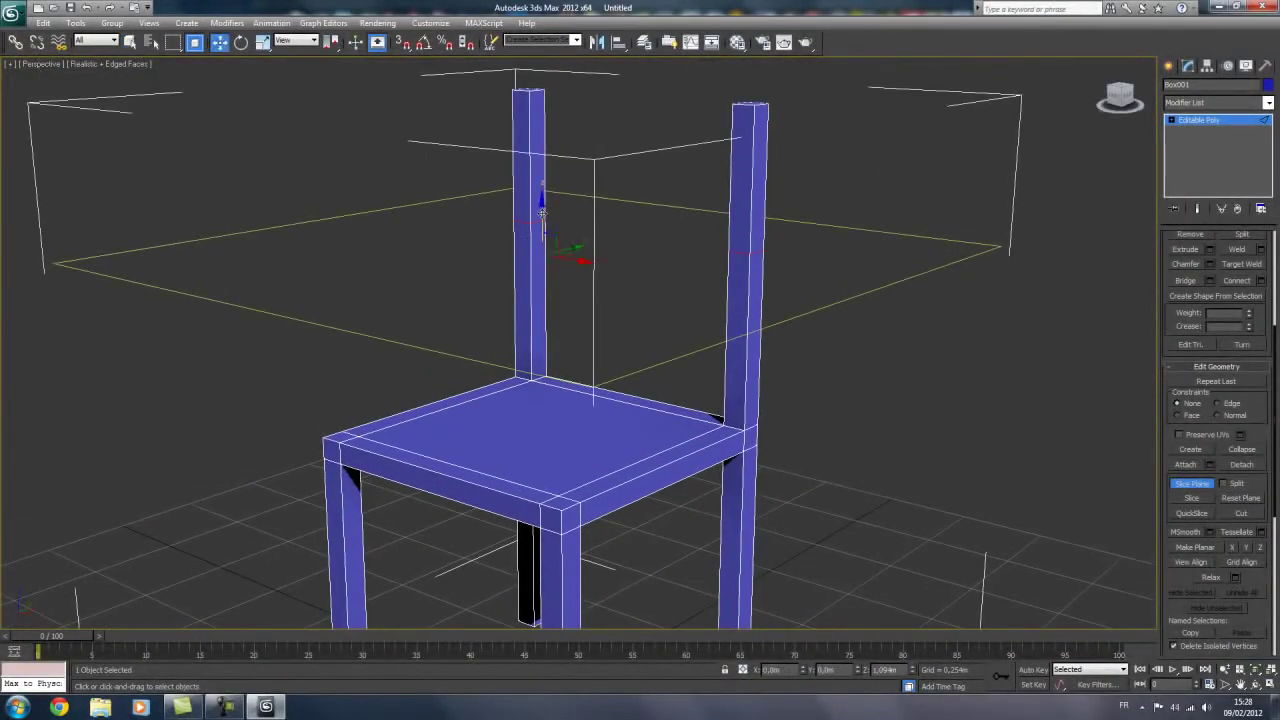
left_click_drag(542, 200, 532, 102)
Step: Fine-tune the slice plane height on the posts to Z 1.214m
scroll(532, 102, "up", 1)
scroll(480, 357, "up", 2)
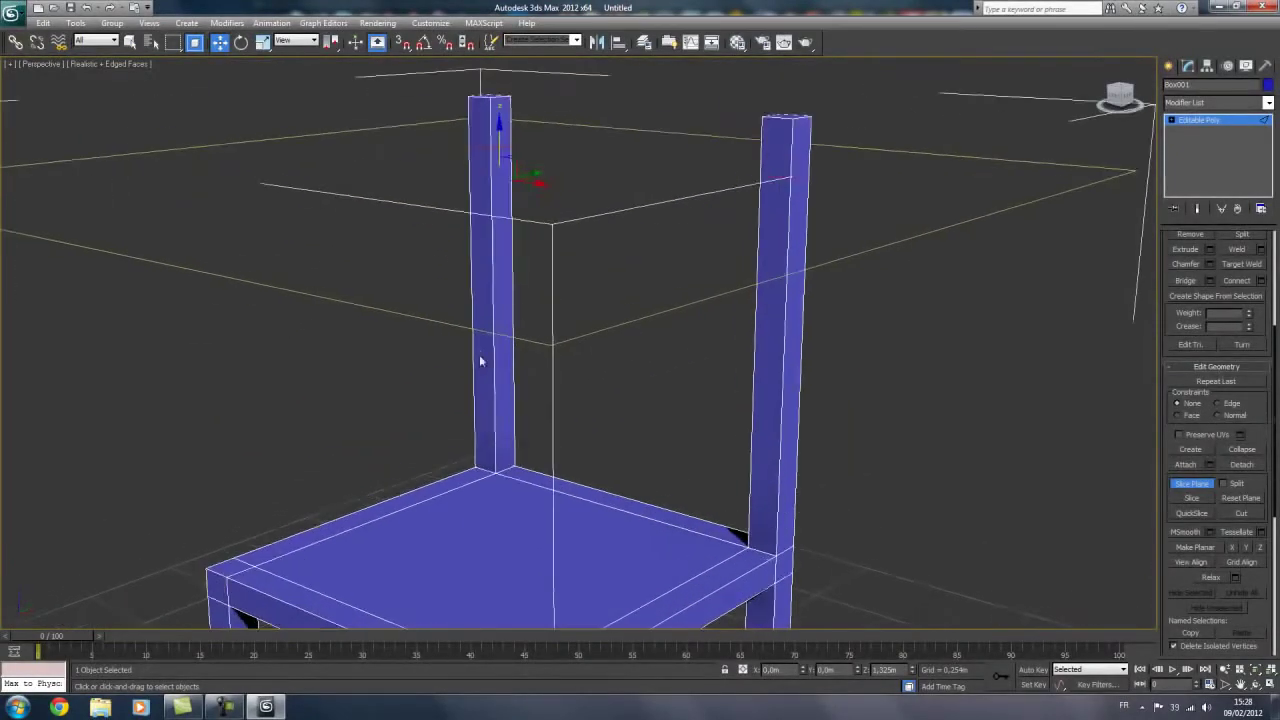
scroll(491, 168, "up", 1)
scroll(487, 203, "up", 1)
mouse_move(486, 168)
left_mouse_down()
mouse_move(467, 203)
mouse_move(435, 180)
left_mouse_up()
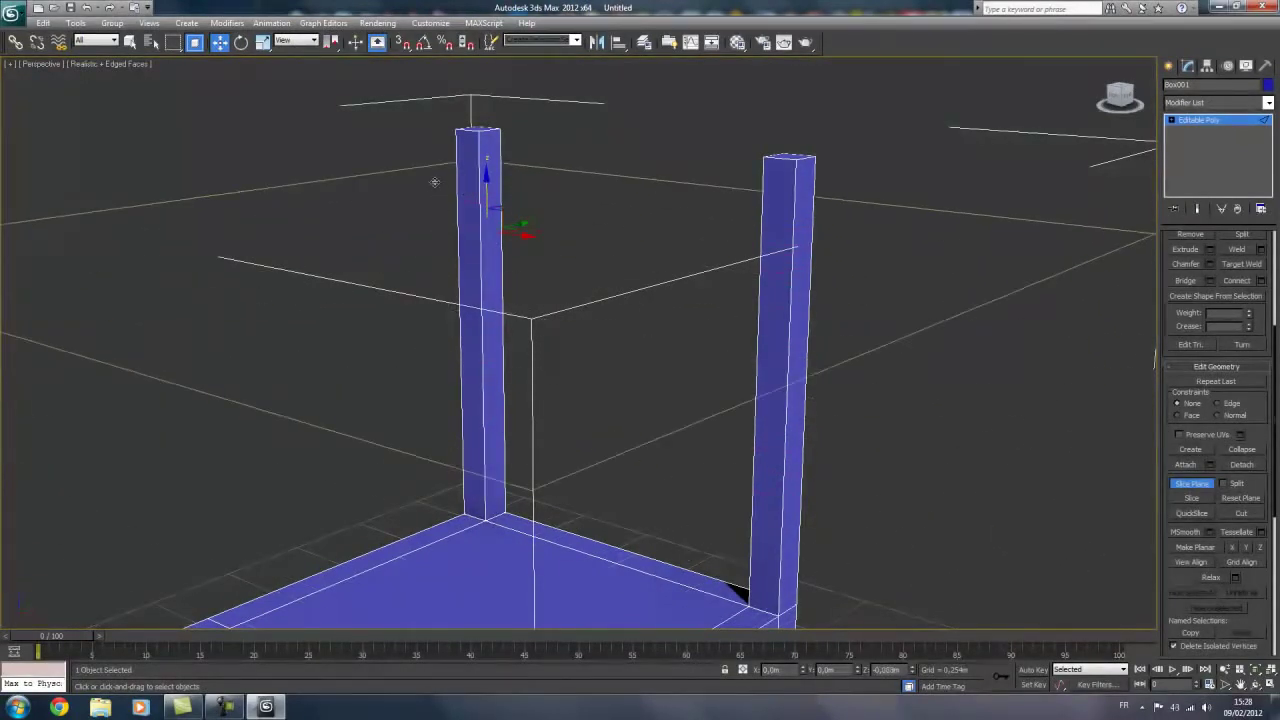
mouse_move(320, 217)
middle_mouse_down("alt")
mouse_move(471, 222)
mouse_move(450, 380)
middle_mouse_up("alt")
mouse_move(503, 420)
left_mouse_down()
mouse_move(503, 393)
mouse_move(594, 271)
left_mouse_up()
middle_click_drag(594, 271, 603, 277, "alt")
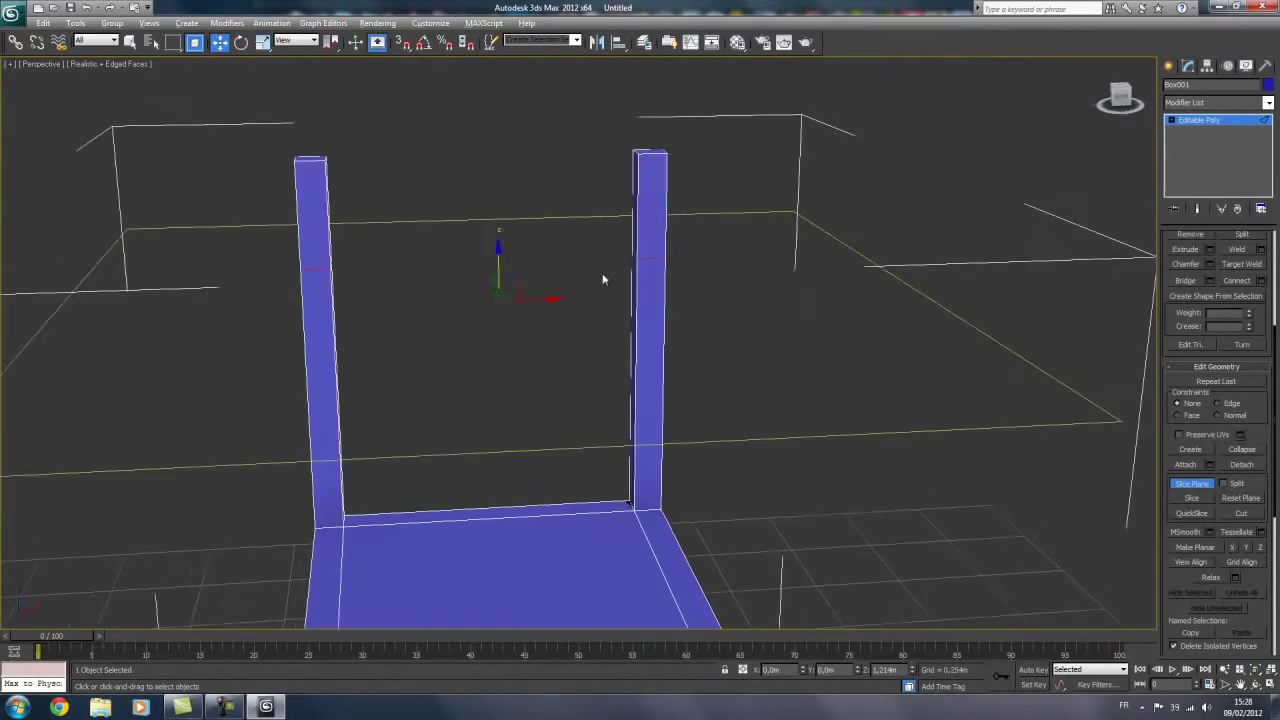
Step: Maximize the Front viewport and pan so the chair sits higher in view
key("alt+w")
scroll(737, 253, "down", 3)
scroll(700, 266, "down", 3)
key("alt+w")
middle_click_drag(743, 283, 739, 229)
scroll(505, 367, "up", 2)
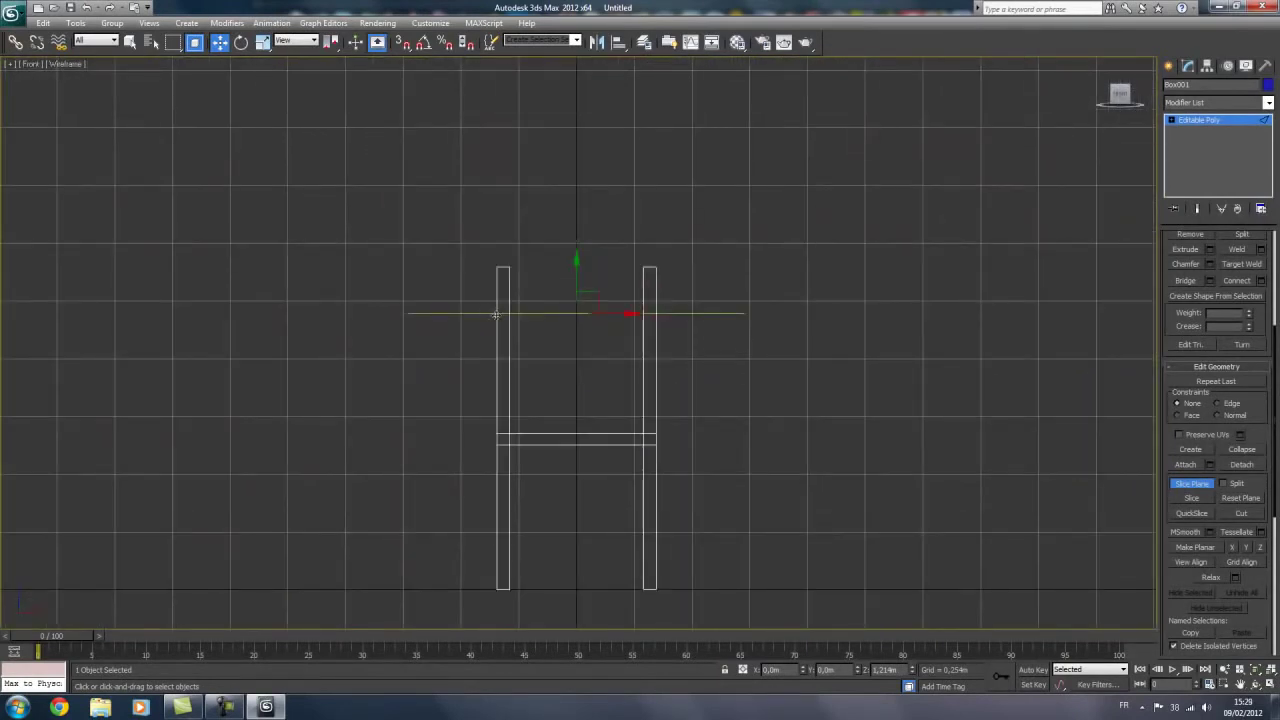
Step: Maximize the Perspective viewport and orbit close to the back posts
key("alt+w")
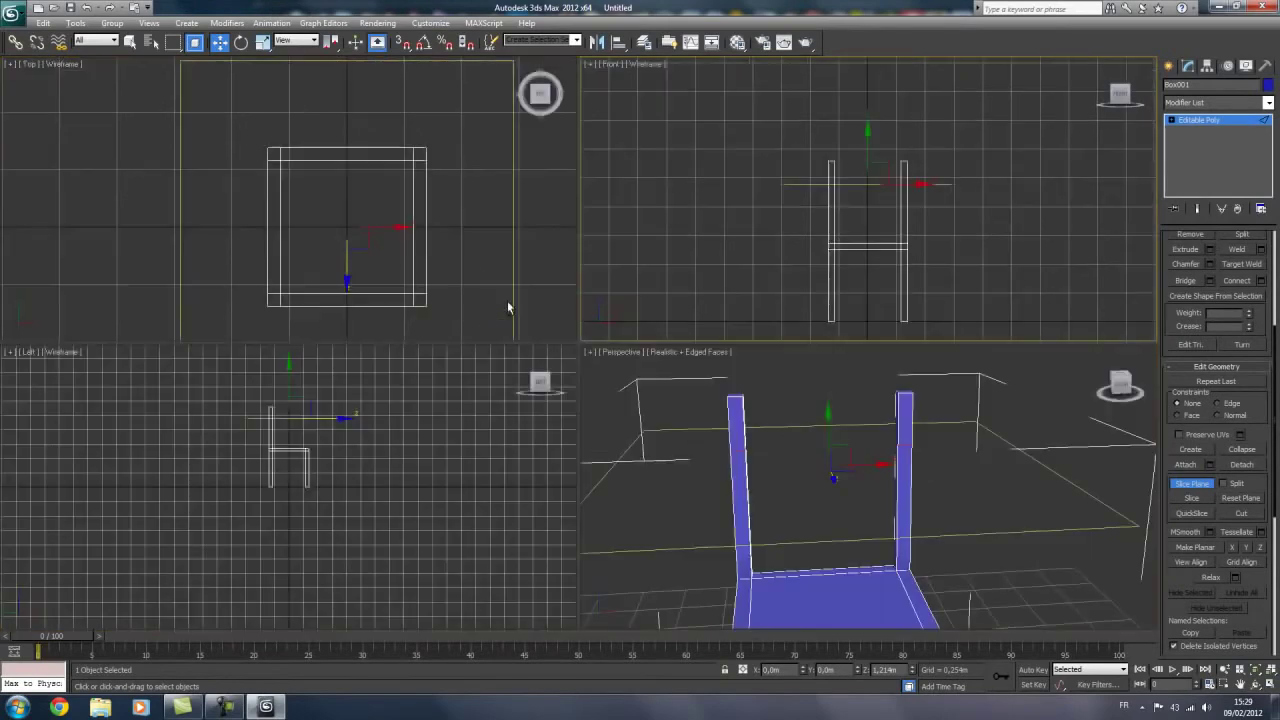
key("alt+w")
mouse_move(614, 394)
middle_mouse_down()
mouse_move(594, 420)
mouse_move(514, 349)
mouse_move(583, 335)
middle_mouse_up()
mouse_move(437, 304)
middle_mouse_down("alt")
mouse_move(400, 297)
mouse_move(581, 410)
middle_mouse_up("alt")
Step: Move the slice plane along the back posts down to about Z 0.899m
mouse_move(513, 278)
left_mouse_down()
mouse_move(510, 215)
mouse_move(483, 200)
mouse_move(483, 221)
left_mouse_up()
mouse_move(392, 237)
middle_mouse_down("alt")
mouse_move(434, 237)
mouse_move(300, 249)
mouse_move(491, 229)
middle_mouse_up("alt")
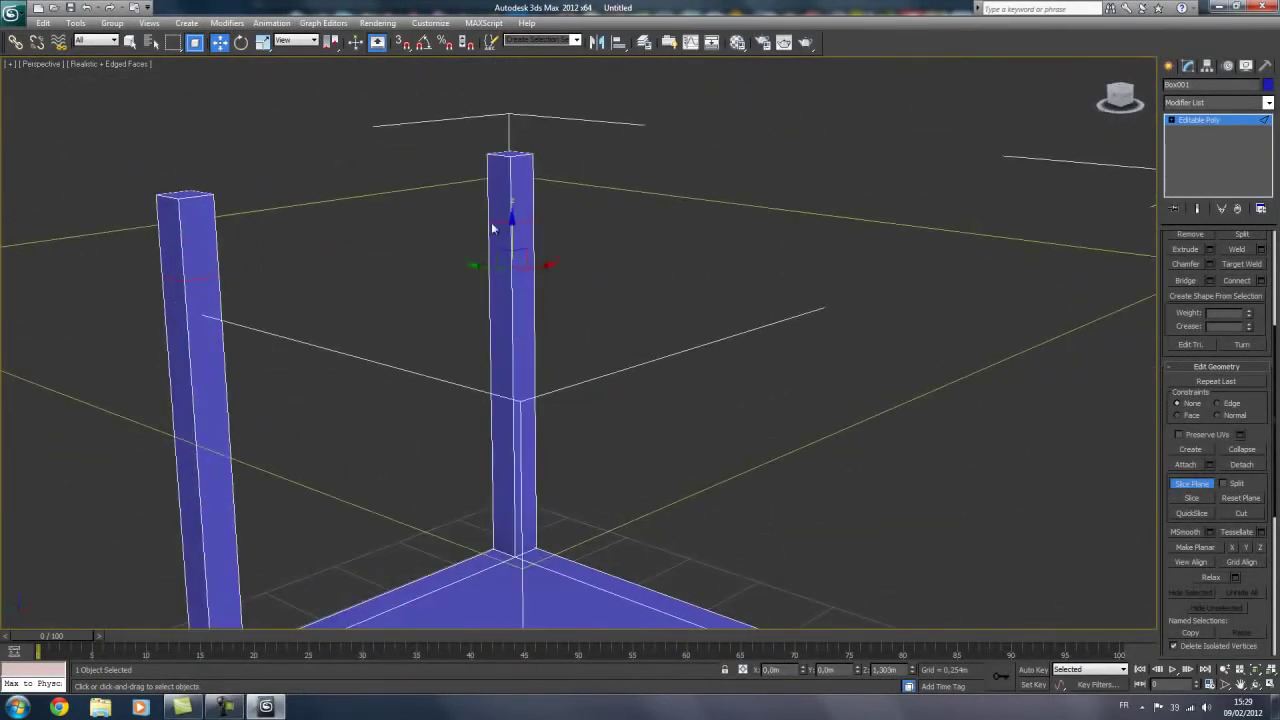
left_click_drag(509, 224, 508, 213)
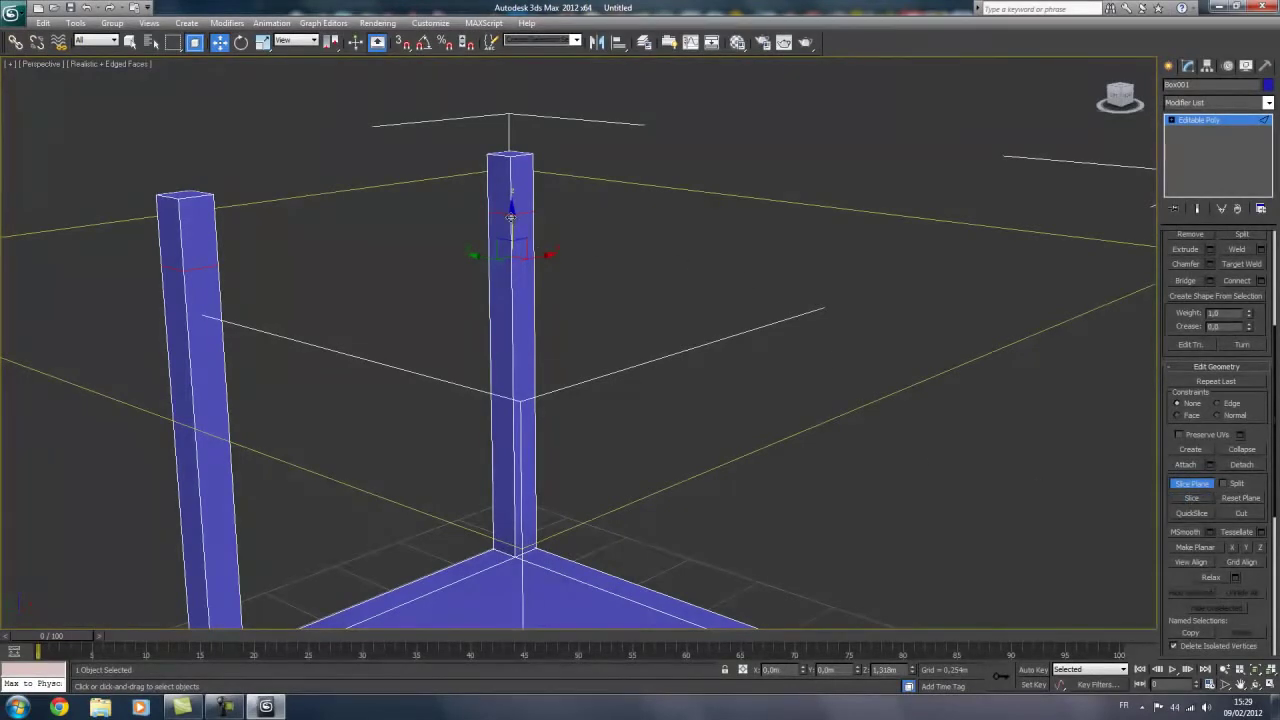
left_click_drag(510, 215, 513, 370)
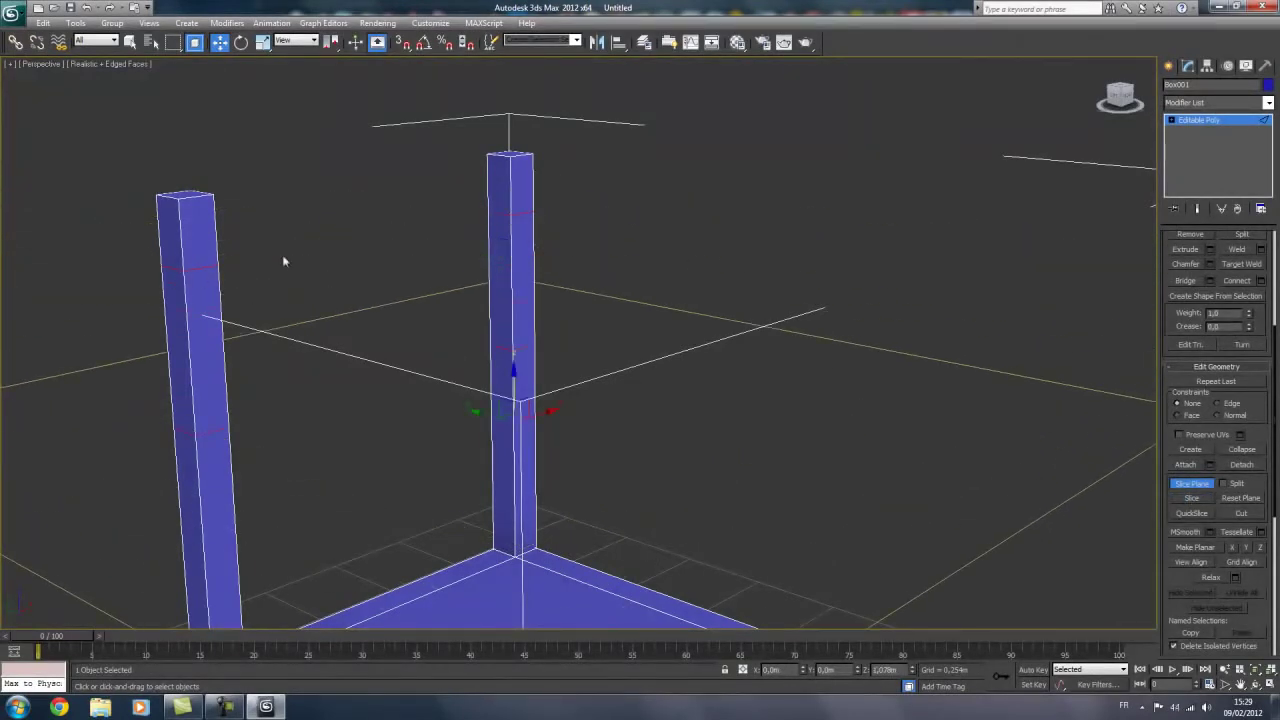
left_click_drag(513, 375, 533, 498)
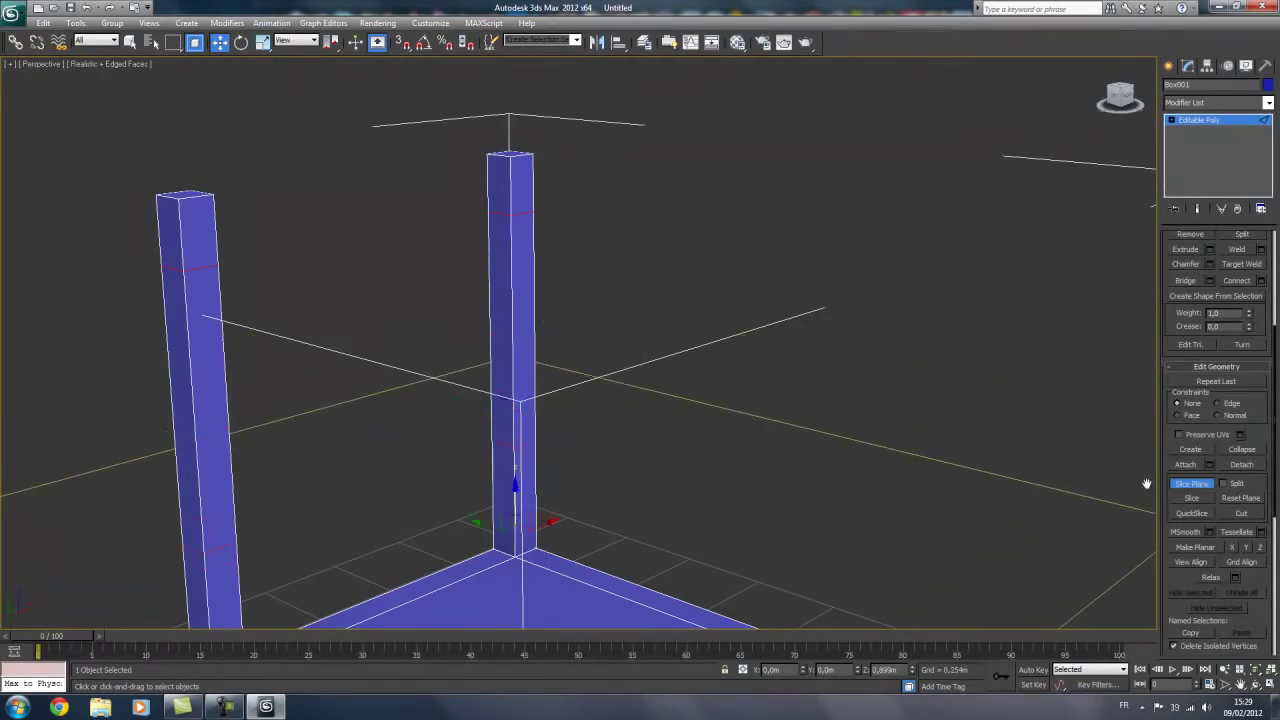
scroll(816, 312, "down", 2)
scroll(816, 312, "down", 2)
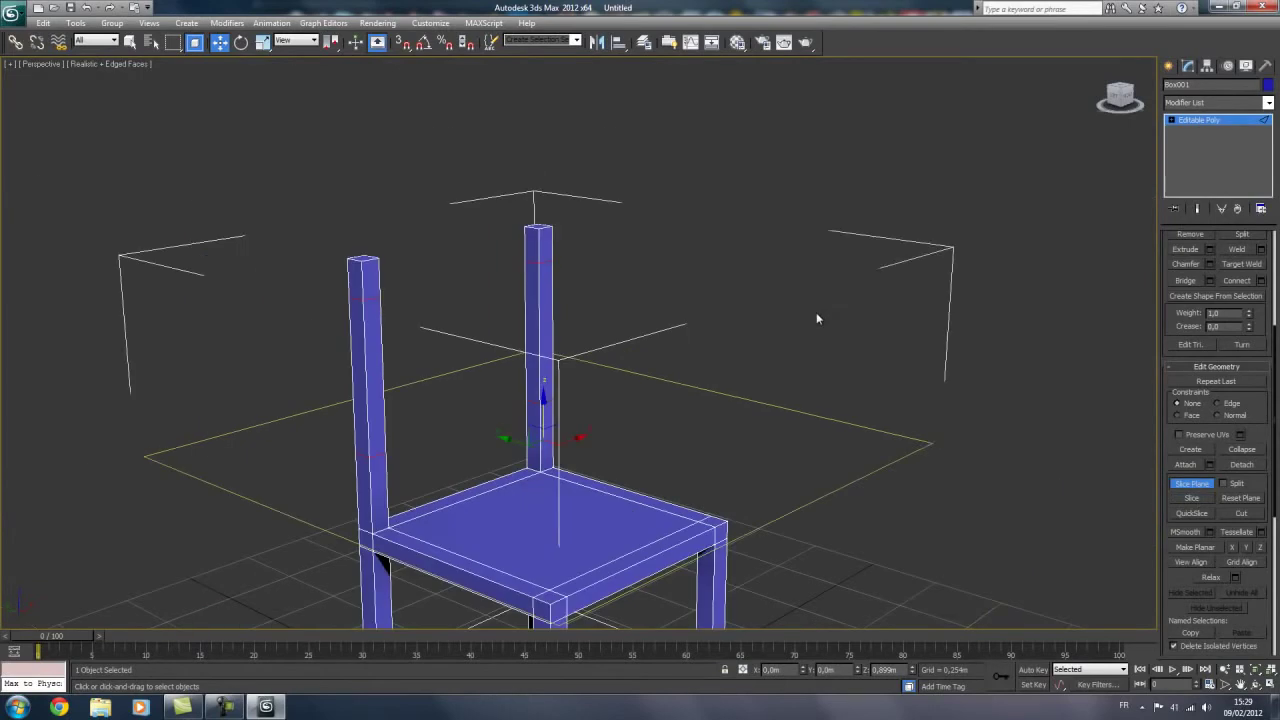
Step: Turn Slice Plane off from the right-click menu and deselect the posts
right_click(816, 312)
left_click(1188, 487)
left_click(1192, 488)
left_click(1050, 421)
mouse_move(900, 360)
middle_mouse_down("alt")
mouse_move(820, 334)
mouse_move(832, 346)
mouse_move(663, 342)
mouse_move(780, 284)
middle_mouse_up("alt")
mouse_move(659, 298)
middle_mouse_down("alt")
mouse_move(840, 303)
mouse_move(886, 323)
middle_mouse_up("alt")
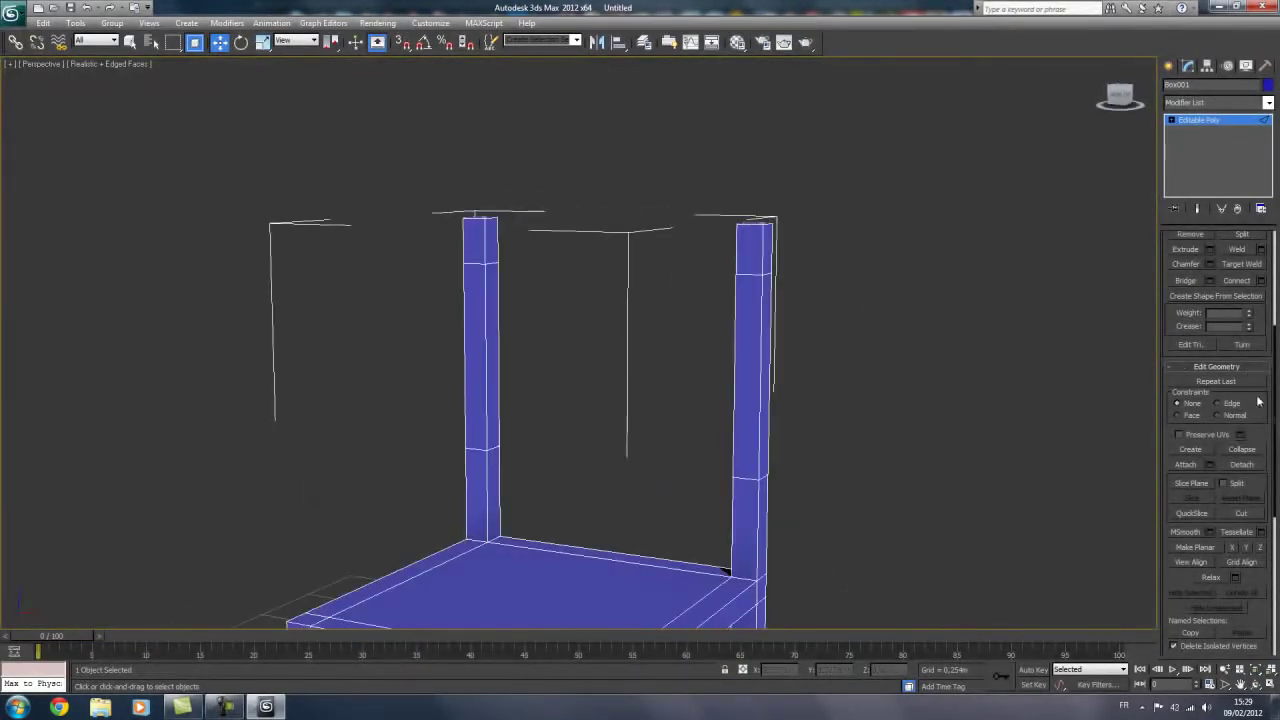
scroll(1258, 401, "up", 5)
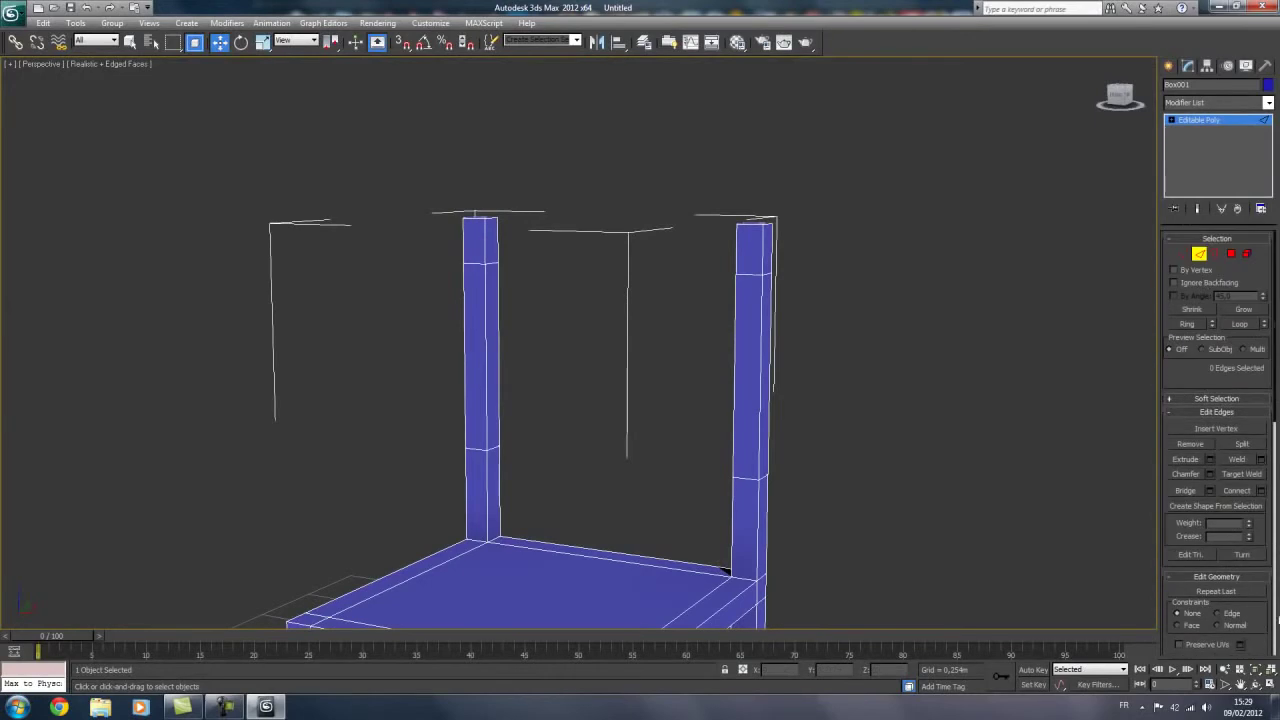
Step: At Polygon level, select the facing inner faces of both back posts
left_click(1231, 255)
left_click(487, 232)
left_click(488, 288)
left_click(738, 309)
left_click(748, 255)
middle_click_drag(557, 289, 649, 293, "alt")
left_click(727, 308)
mouse_move(686, 334)
middle_mouse_down("alt")
mouse_move(424, 328)
mouse_move(691, 325)
mouse_move(711, 308)
mouse_move(877, 396)
middle_mouse_up("alt")
left_click(563, 299, "ctrl")
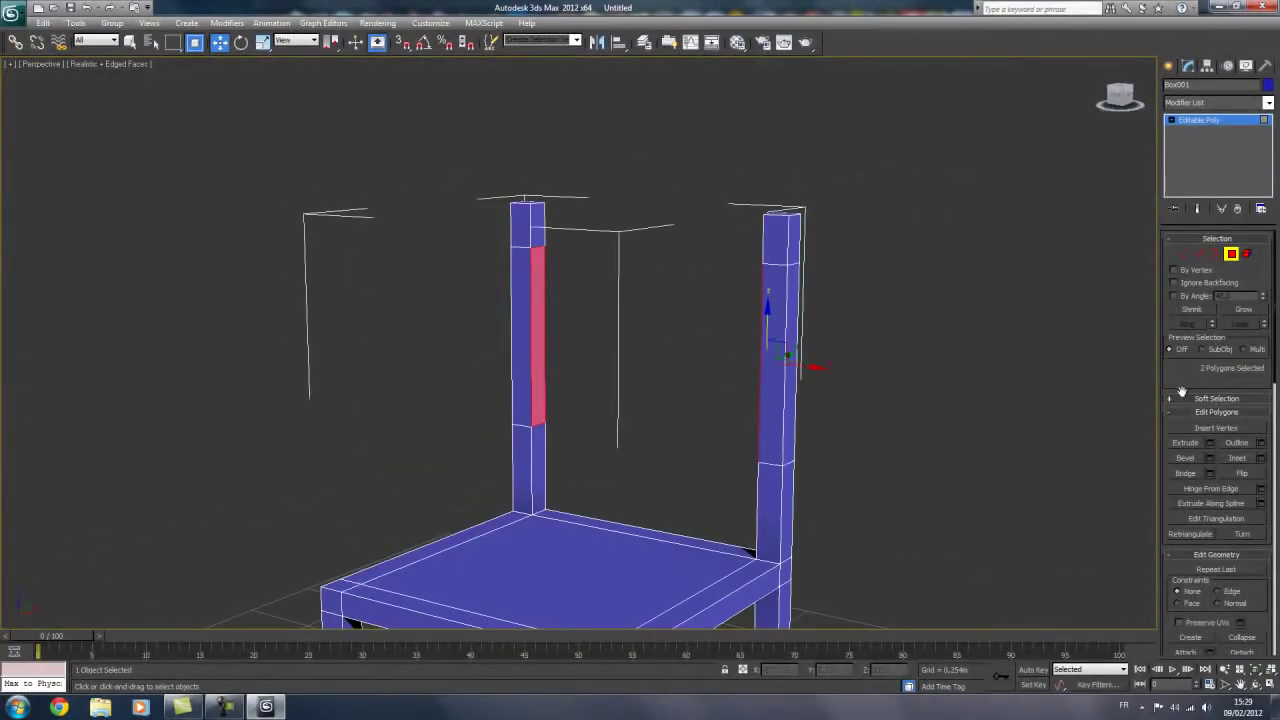
Step: Bridge the two selected inner faces into a backrest panel
scroll(1198, 348, "down", 3)
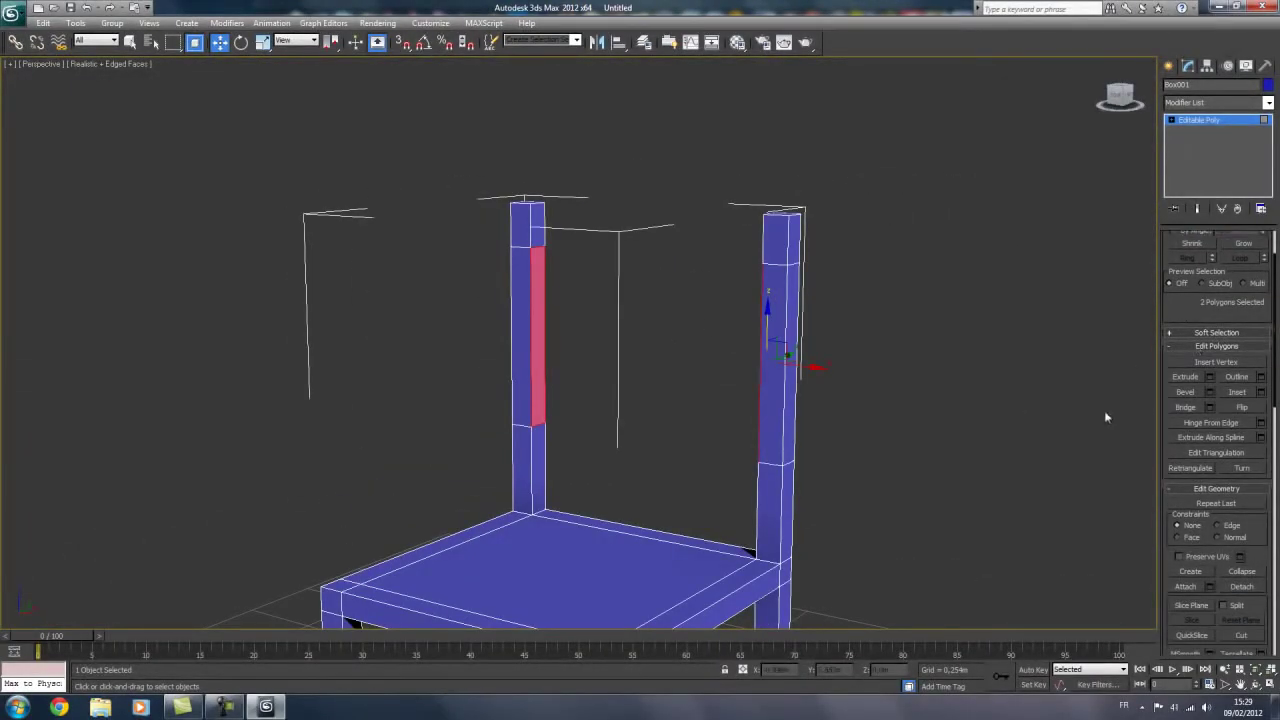
scroll(1200, 300, "up", 3)
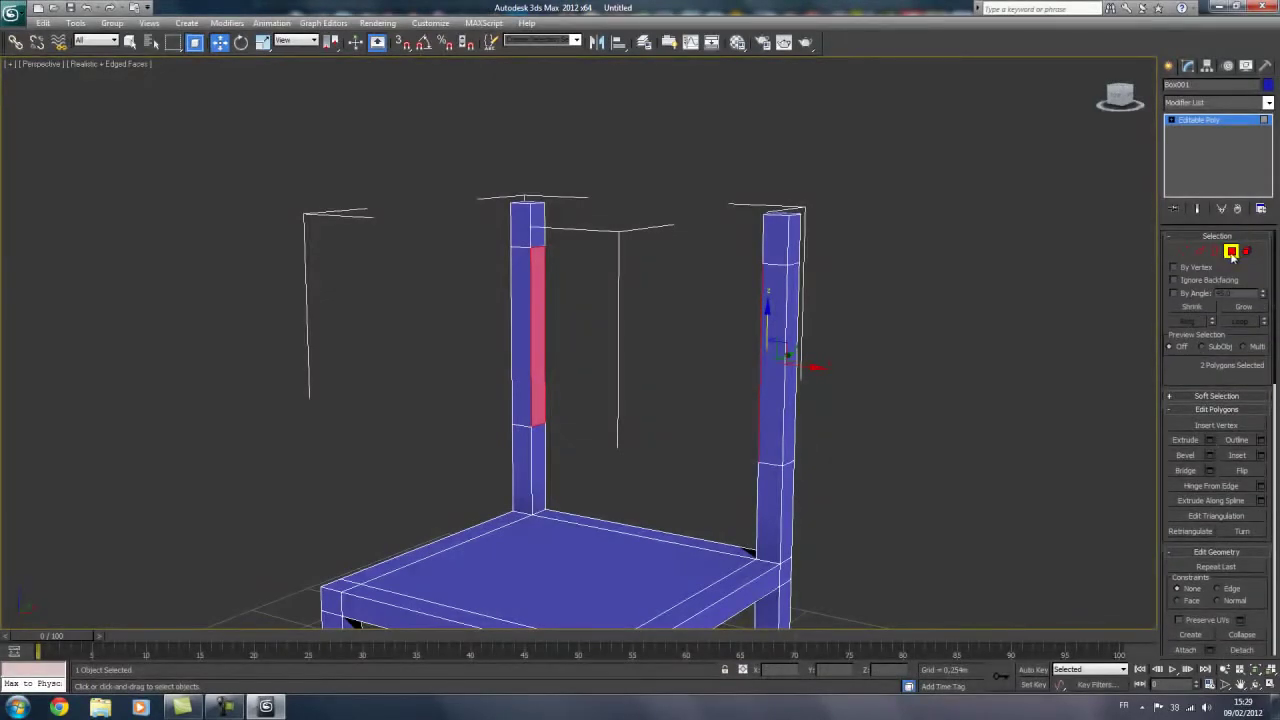
scroll(1193, 341, "down", 2)
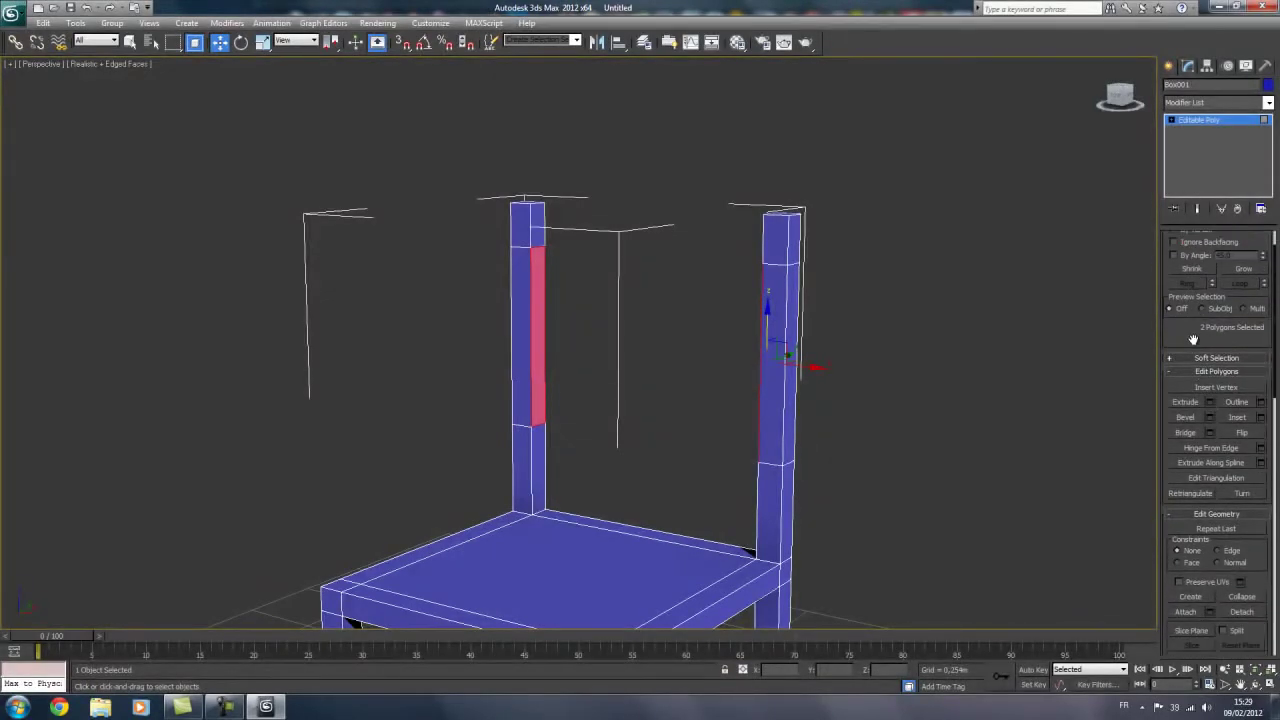
left_click(1185, 432)
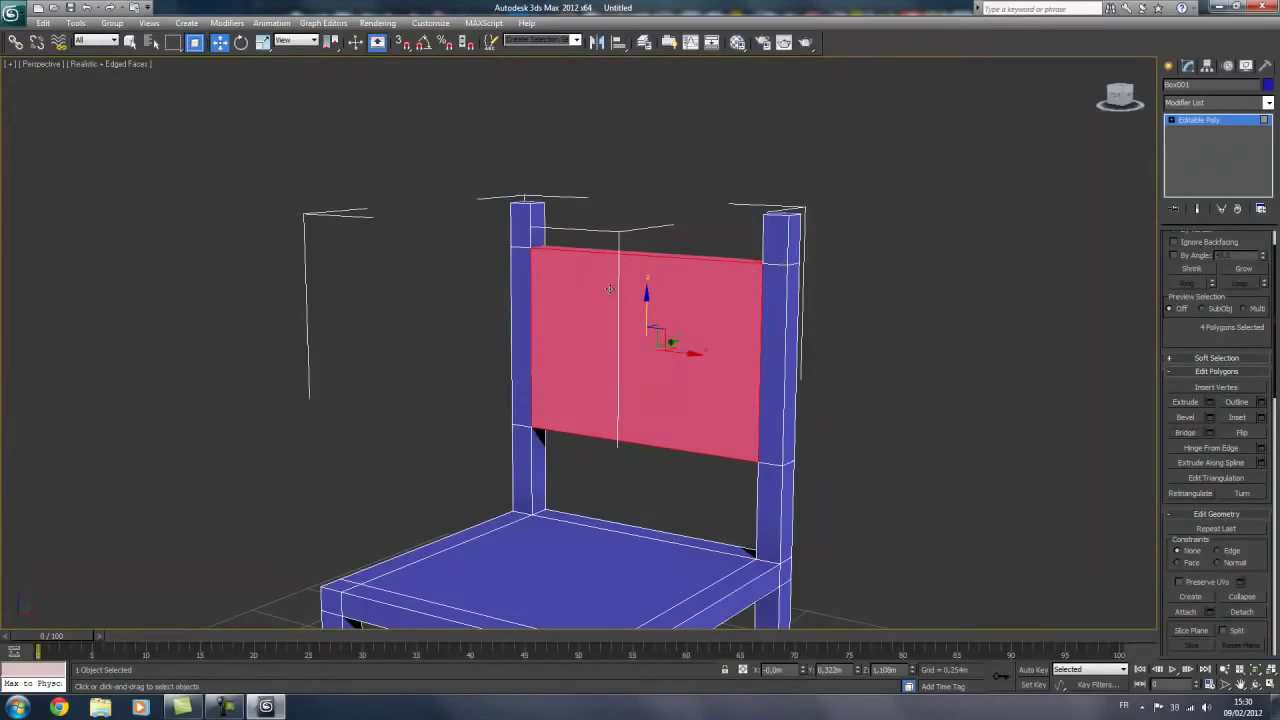
Step: Deselect the chair, leave polygon editing, and view it from a low front angle
mouse_move(852, 329)
middle_mouse_down("alt")
mouse_move(859, 467)
mouse_move(622, 358)
mouse_move(789, 317)
mouse_move(906, 346)
mouse_move(826, 346)
middle_mouse_up("alt")
scroll(826, 346, "down", 3)
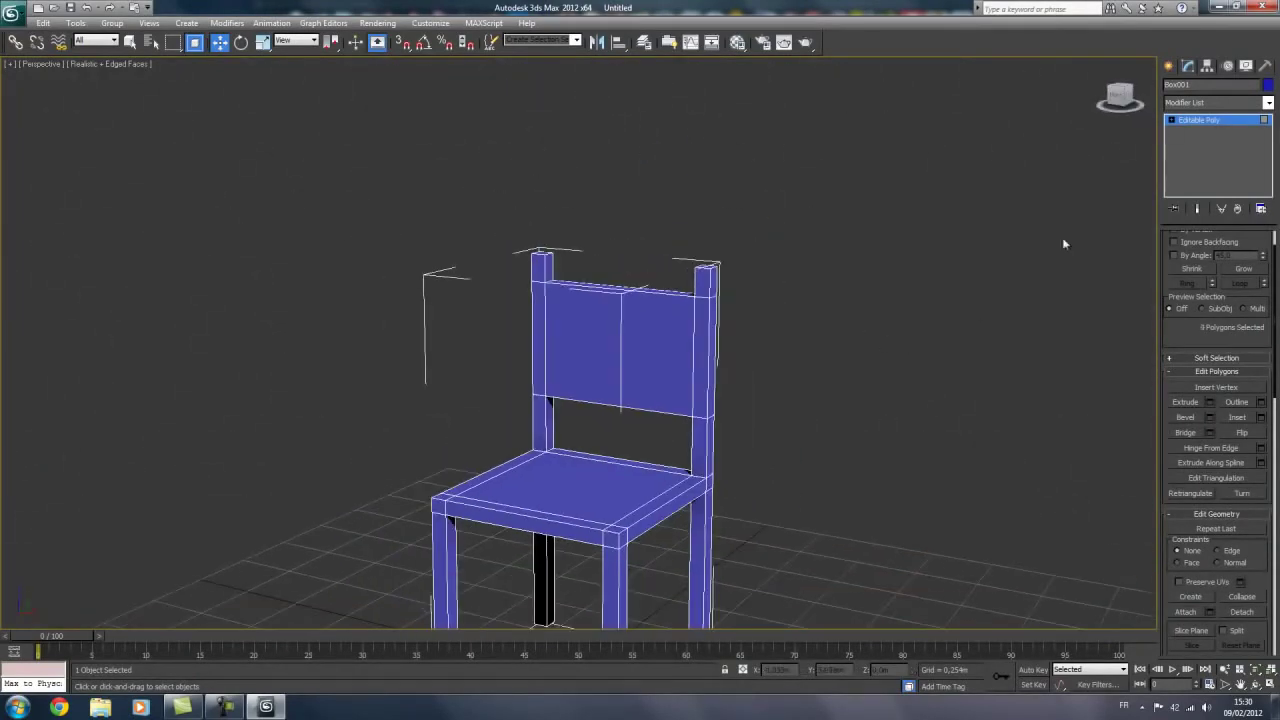
left_click(1168, 66)
left_click(803, 368)
scroll(780, 376, "down", 3)
mouse_move(759, 385)
middle_mouse_down("alt")
mouse_move(830, 371)
mouse_move(714, 386)
middle_mouse_up("alt")
Step: Select the whole chair, orbit around it, and open the application menu
left_click(644, 347)
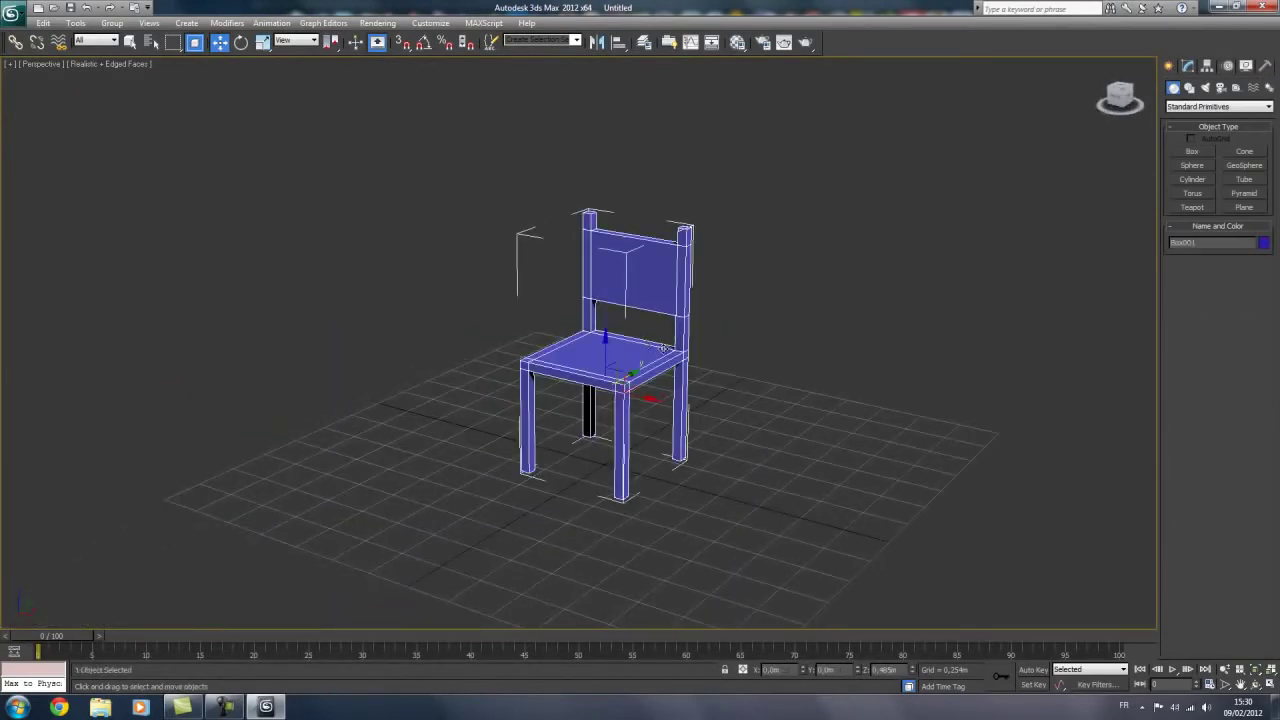
scroll(663, 347, "up", 2)
mouse_move(663, 347)
middle_mouse_down("alt")
mouse_move(846, 314)
mouse_move(876, 378)
mouse_move(597, 383)
mouse_move(817, 314)
mouse_move(829, 263)
mouse_move(443, 355)
mouse_move(652, 365)
middle_mouse_up("alt")
mouse_move(557, 359)
middle_mouse_down("alt")
mouse_move(394, 345)
mouse_move(414, 345)
mouse_move(343, 323)
mouse_move(266, 332)
mouse_move(299, 378)
mouse_move(344, 364)
middle_mouse_up("alt")
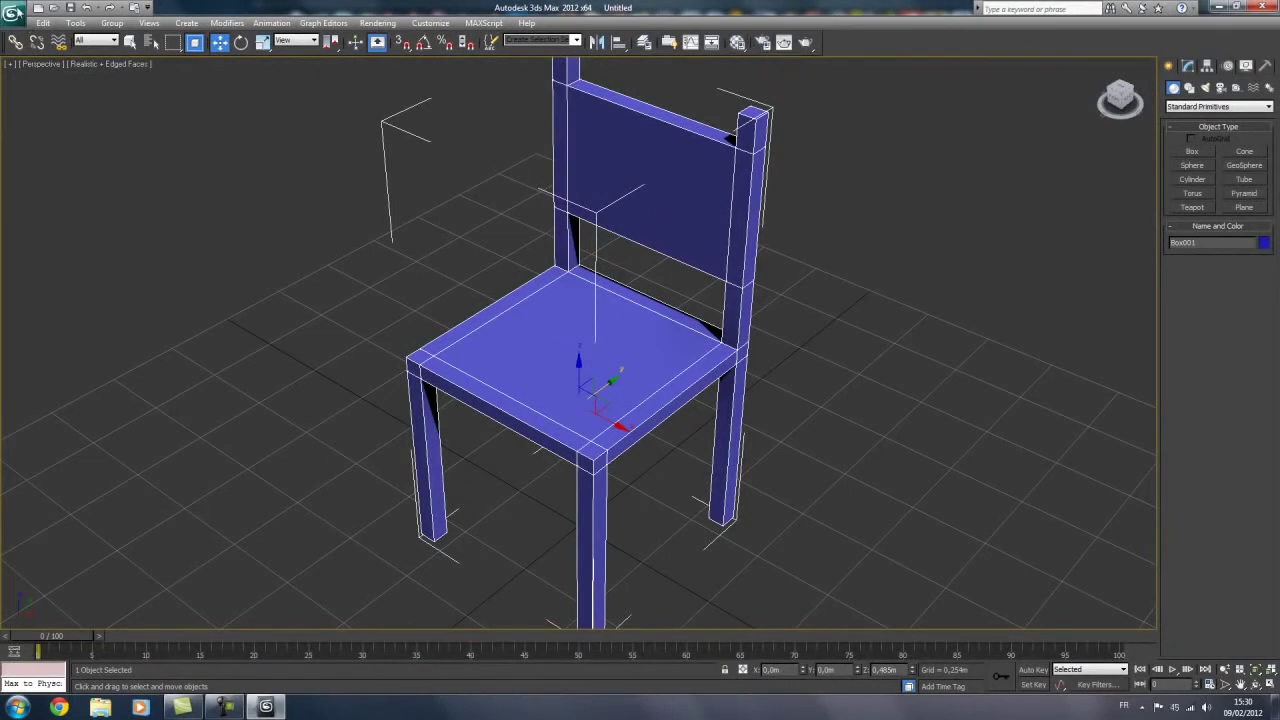
left_click(12, 13)
Step: Open Save As, move the dialog aside, and cancel without saving
left_click(47, 160)
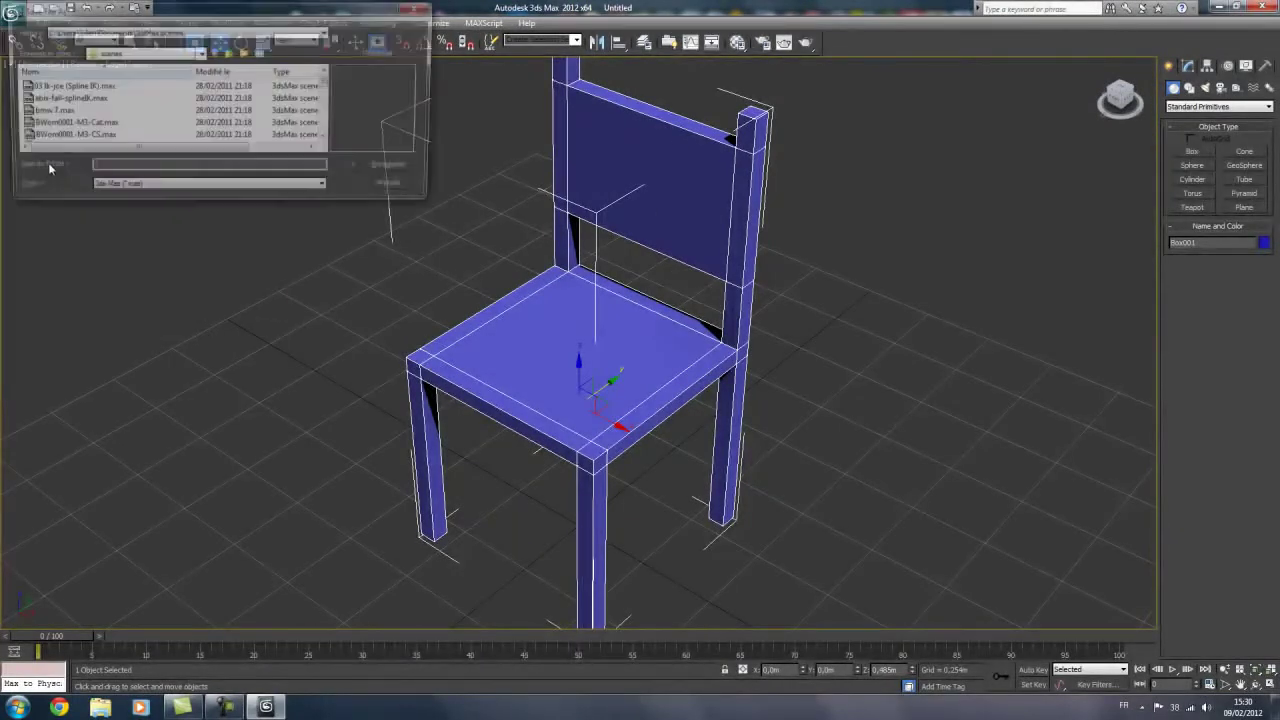
left_click_drag(163, 20, 265, 70)
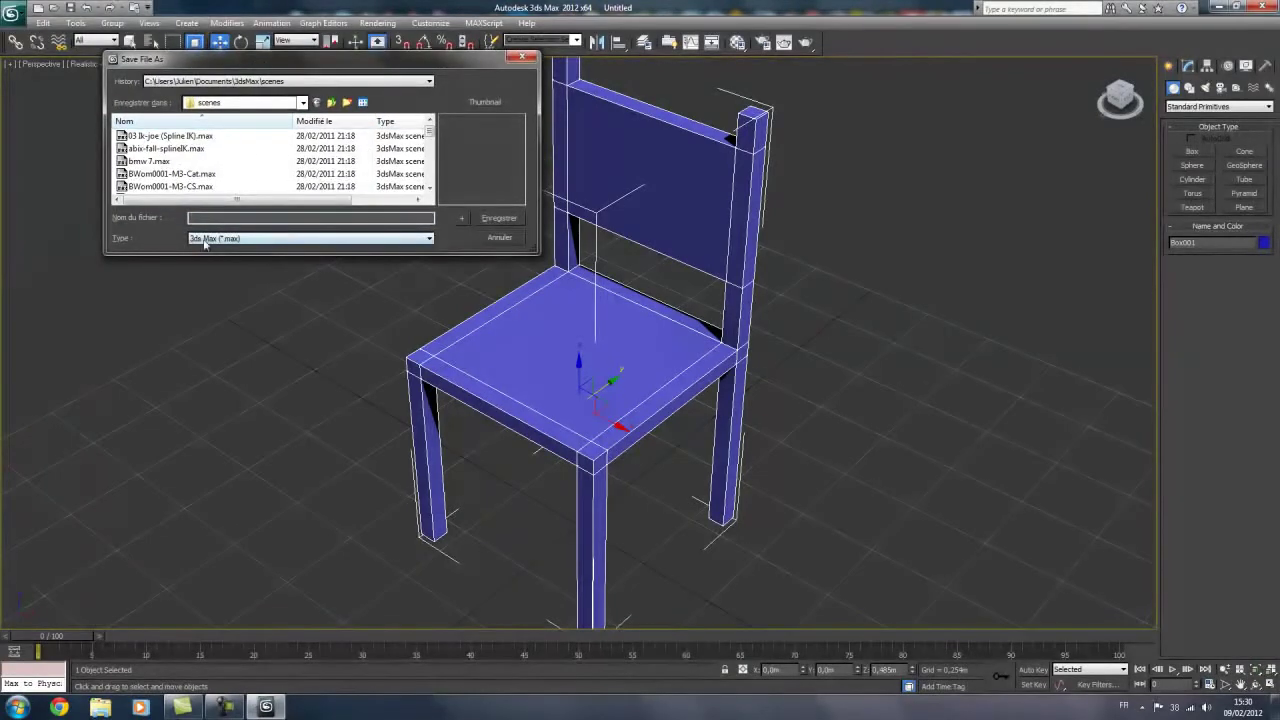
left_click(520, 58)
mouse_move(402, 266)
middle_mouse_down("alt")
mouse_move(443, 242)
mouse_move(436, 224)
mouse_move(452, 234)
middle_mouse_up("alt")
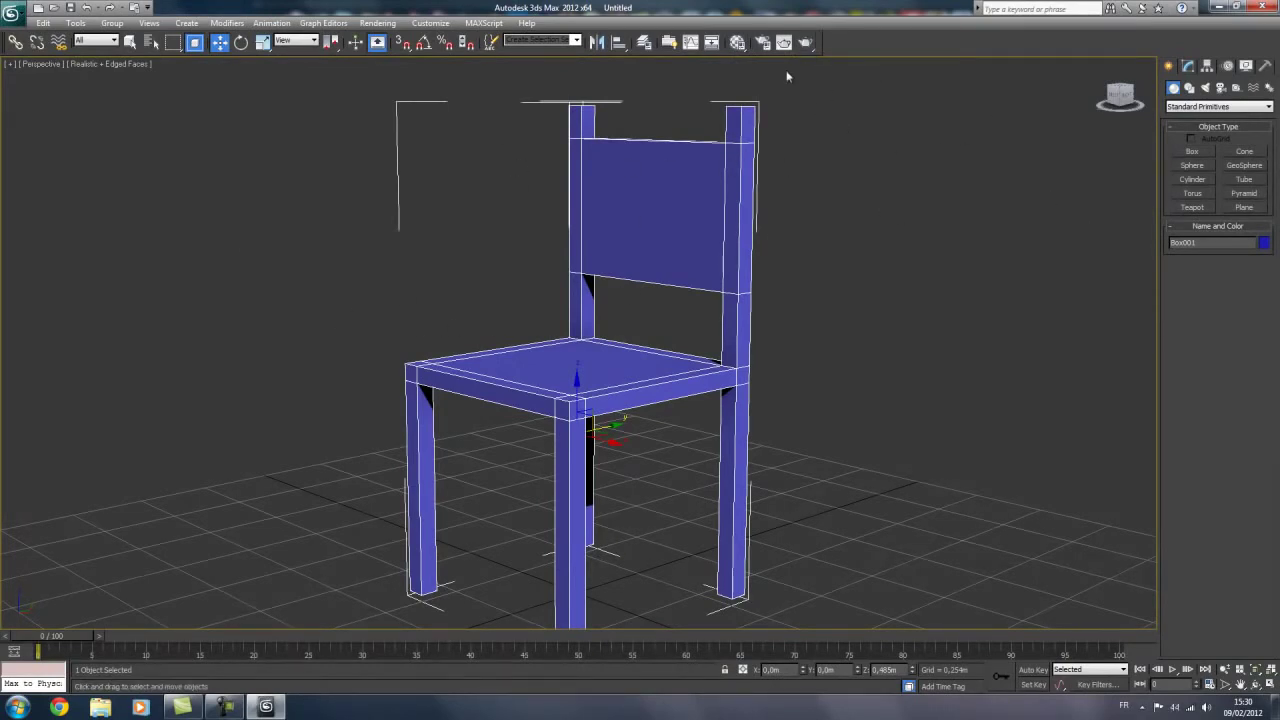
middle_click_drag(800, 251, 803, 264, "alt")
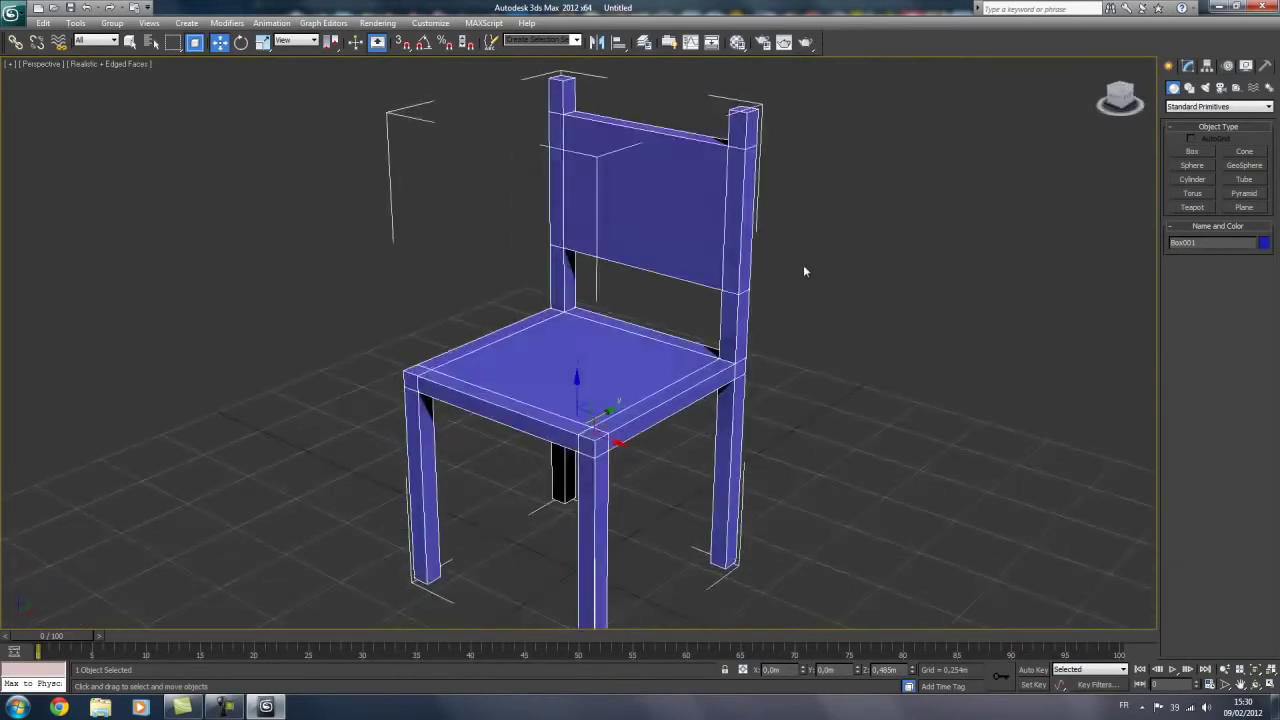
scroll(803, 264, "down", 5)
mouse_move(666, 310)
middle_mouse_down("alt")
mouse_move(793, 284)
mouse_move(681, 316)
mouse_move(736, 312)
mouse_move(701, 307)
middle_mouse_up("alt")
left_click(736, 312)
scroll(725, 338, "up", 5)
scroll(720, 351, "down", 3)
scroll(701, 307, "up", 2)
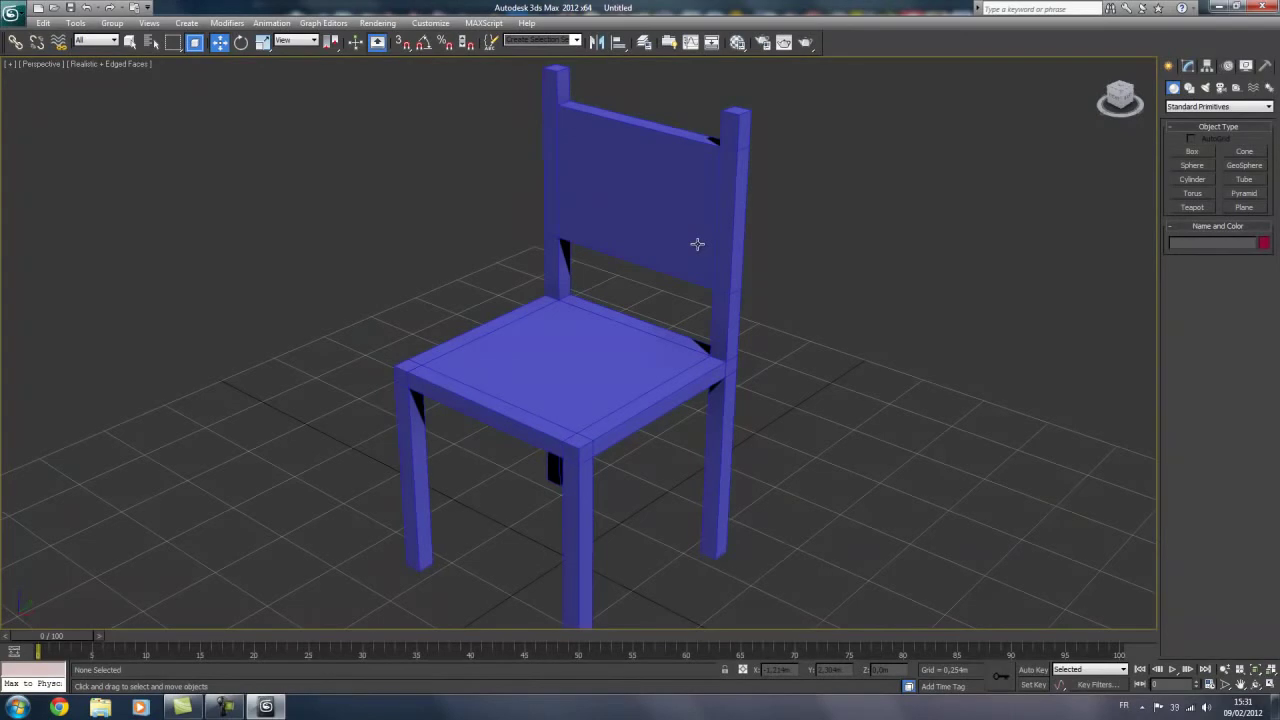
left_click(697, 244)
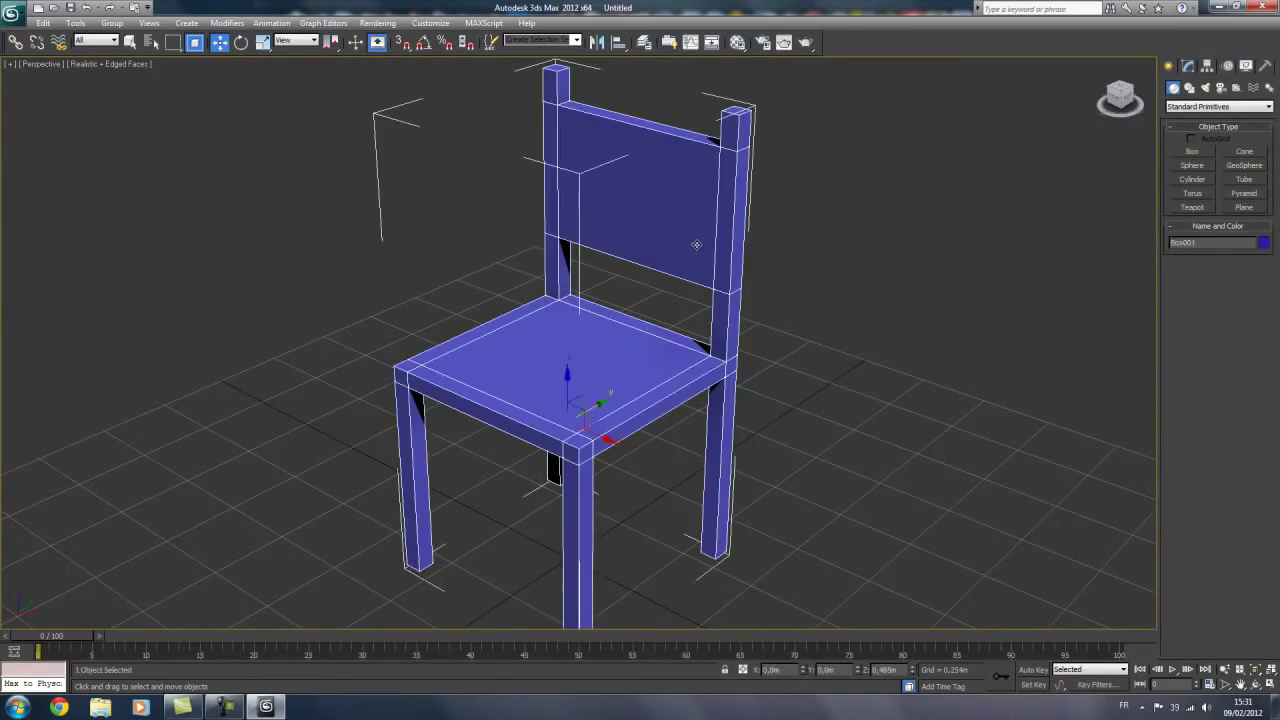
left_click(793, 304)
scroll(785, 295, "down", 2)
scroll(761, 313, "down", 2)
mouse_move(761, 313)
middle_mouse_down("alt")
mouse_move(887, 257)
mouse_move(885, 285)
mouse_move(754, 300)
mouse_move(763, 314)
mouse_move(785, 302)
mouse_move(771, 316)
middle_mouse_up("alt")
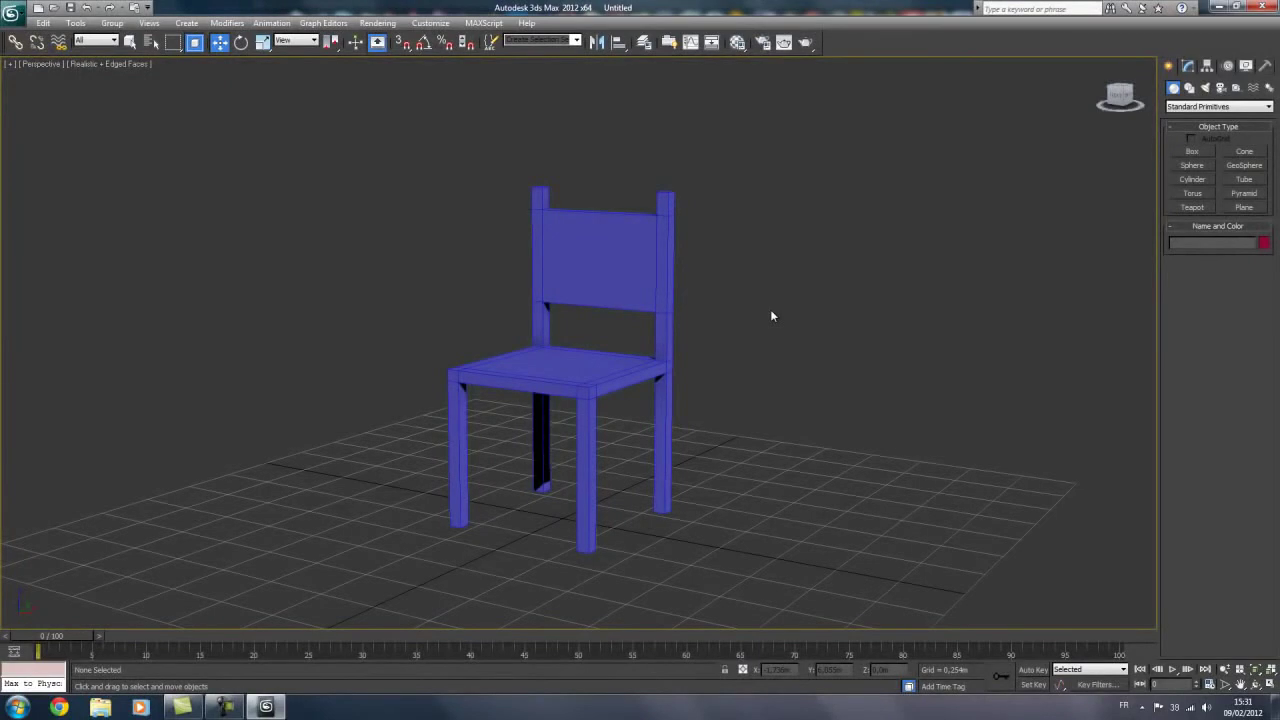
left_click_drag(488, 127, 640, 128)
mouse_move(414, 237)
middle_mouse_down("alt")
mouse_move(405, 244)
mouse_move(449, 271)
mouse_move(294, 286)
mouse_move(329, 289)
mouse_move(355, 287)
mouse_move(229, 284)
mouse_move(302, 307)
mouse_move(351, 288)
mouse_move(423, 289)
mouse_move(421, 266)
middle_mouse_up("alt")
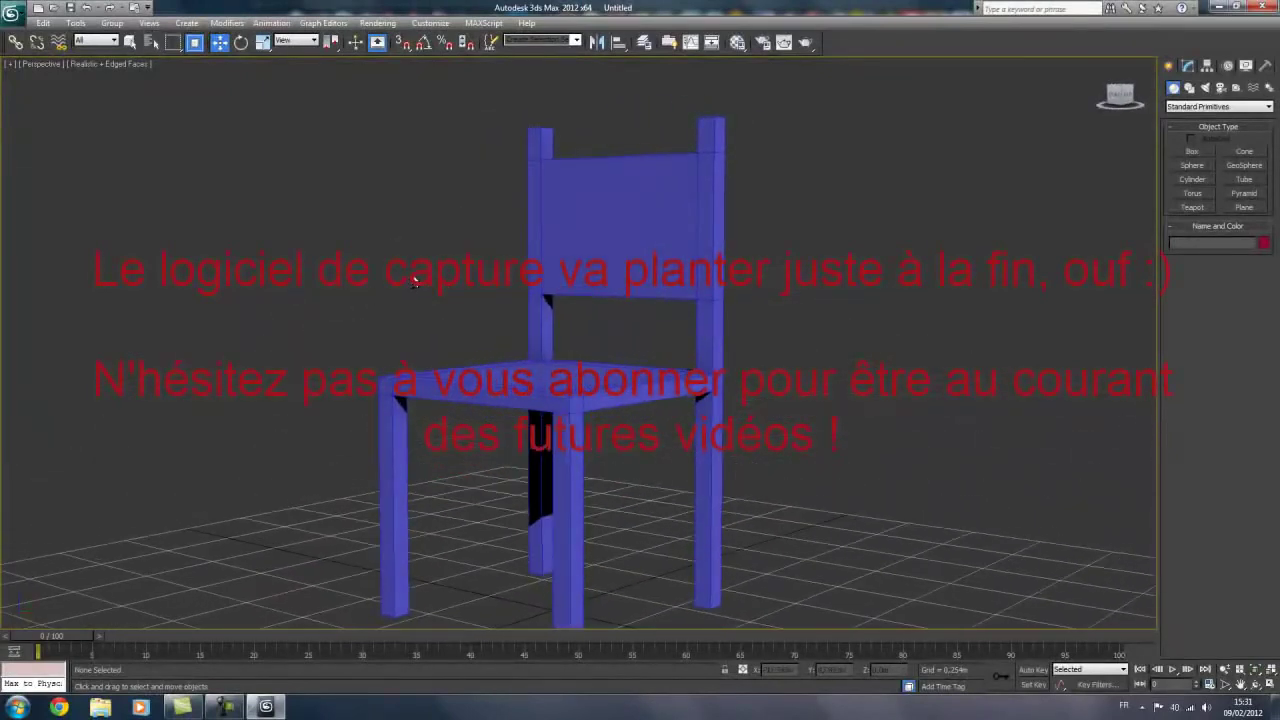
scroll(421, 266, "down", 3)
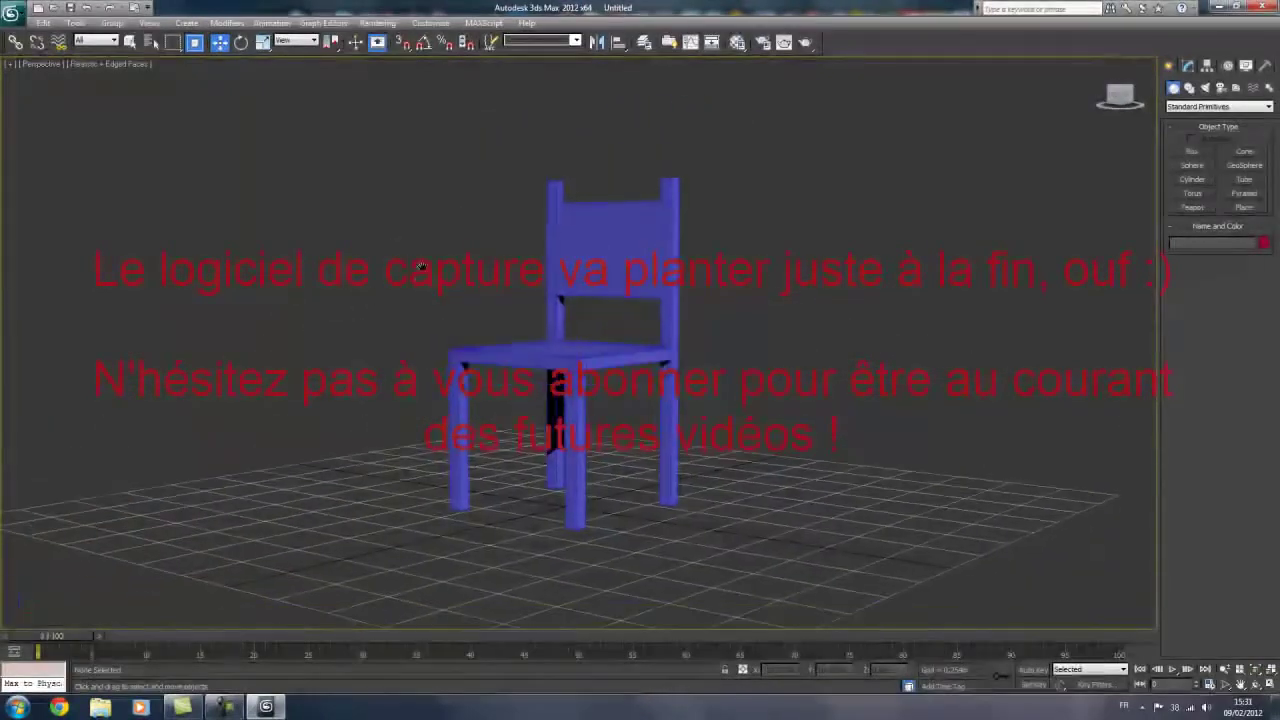
scroll(421, 266, "up", 3)
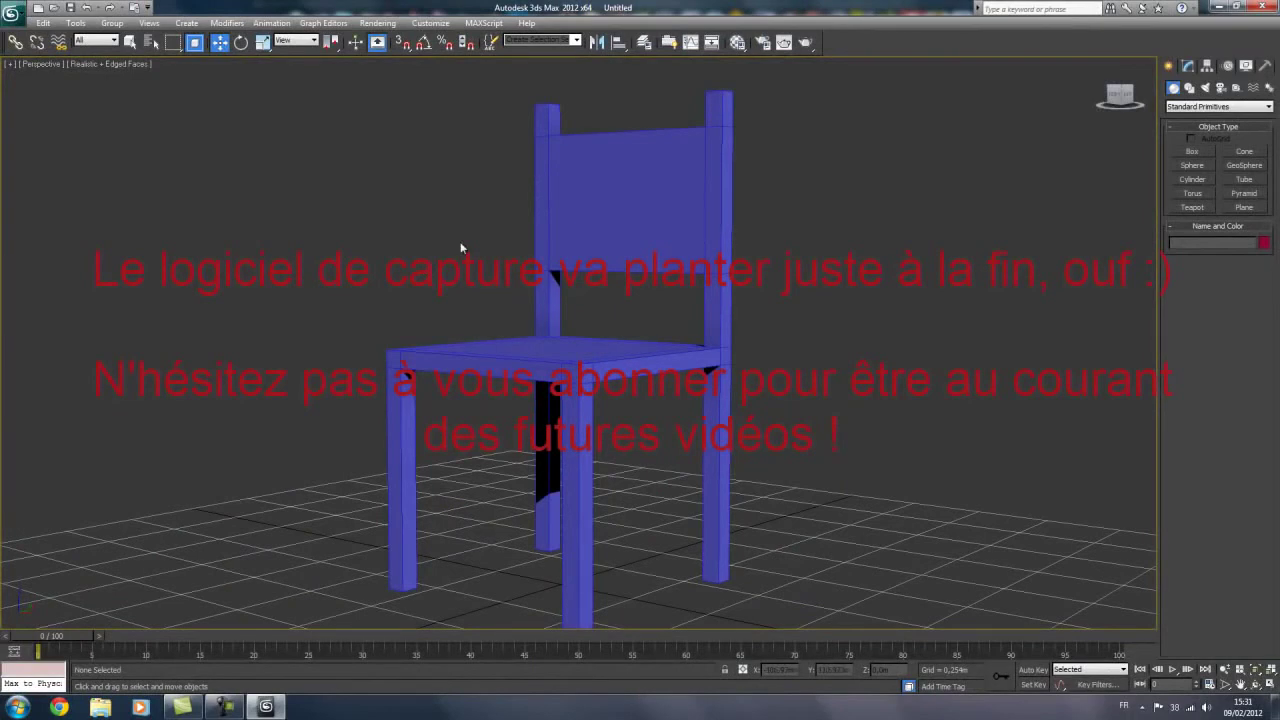
mouse_move(461, 244)
middle_mouse_down("alt")
mouse_move(514, 246)
mouse_move(420, 226)
mouse_move(433, 266)
mouse_move(449, 246)
mouse_move(389, 246)
mouse_move(474, 240)
mouse_move(375, 237)
mouse_move(439, 255)
middle_mouse_up("alt")
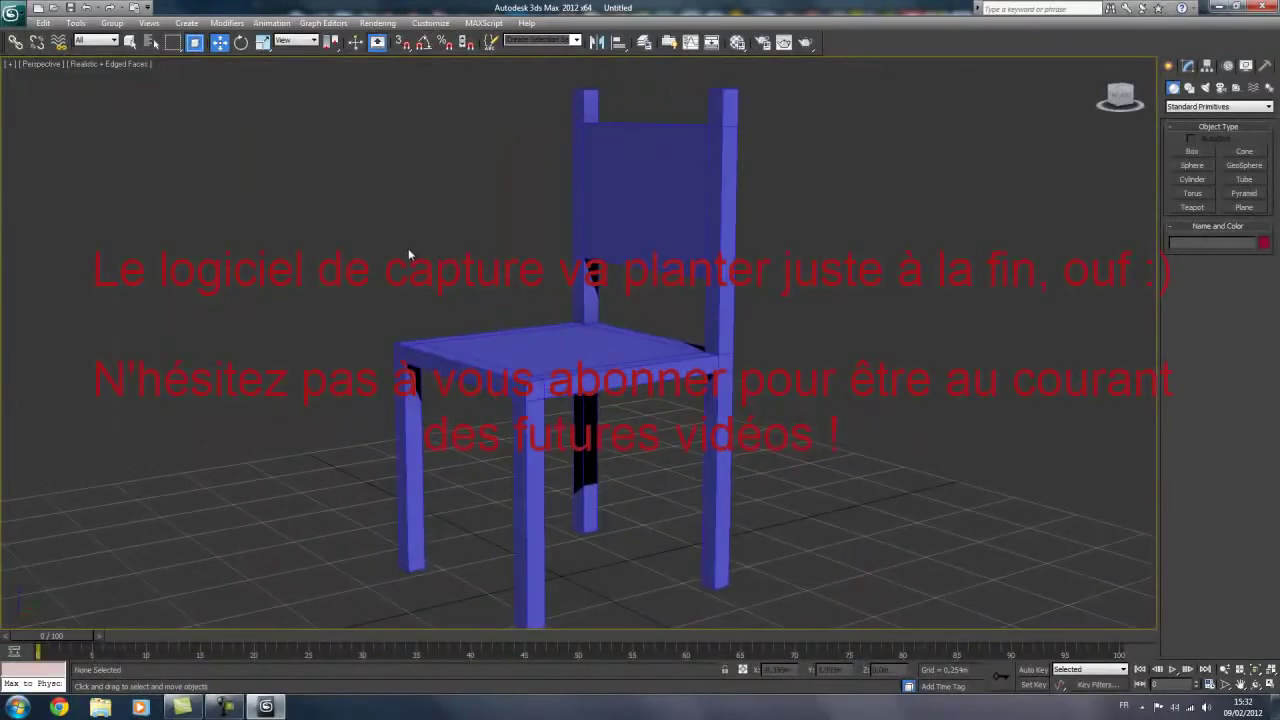